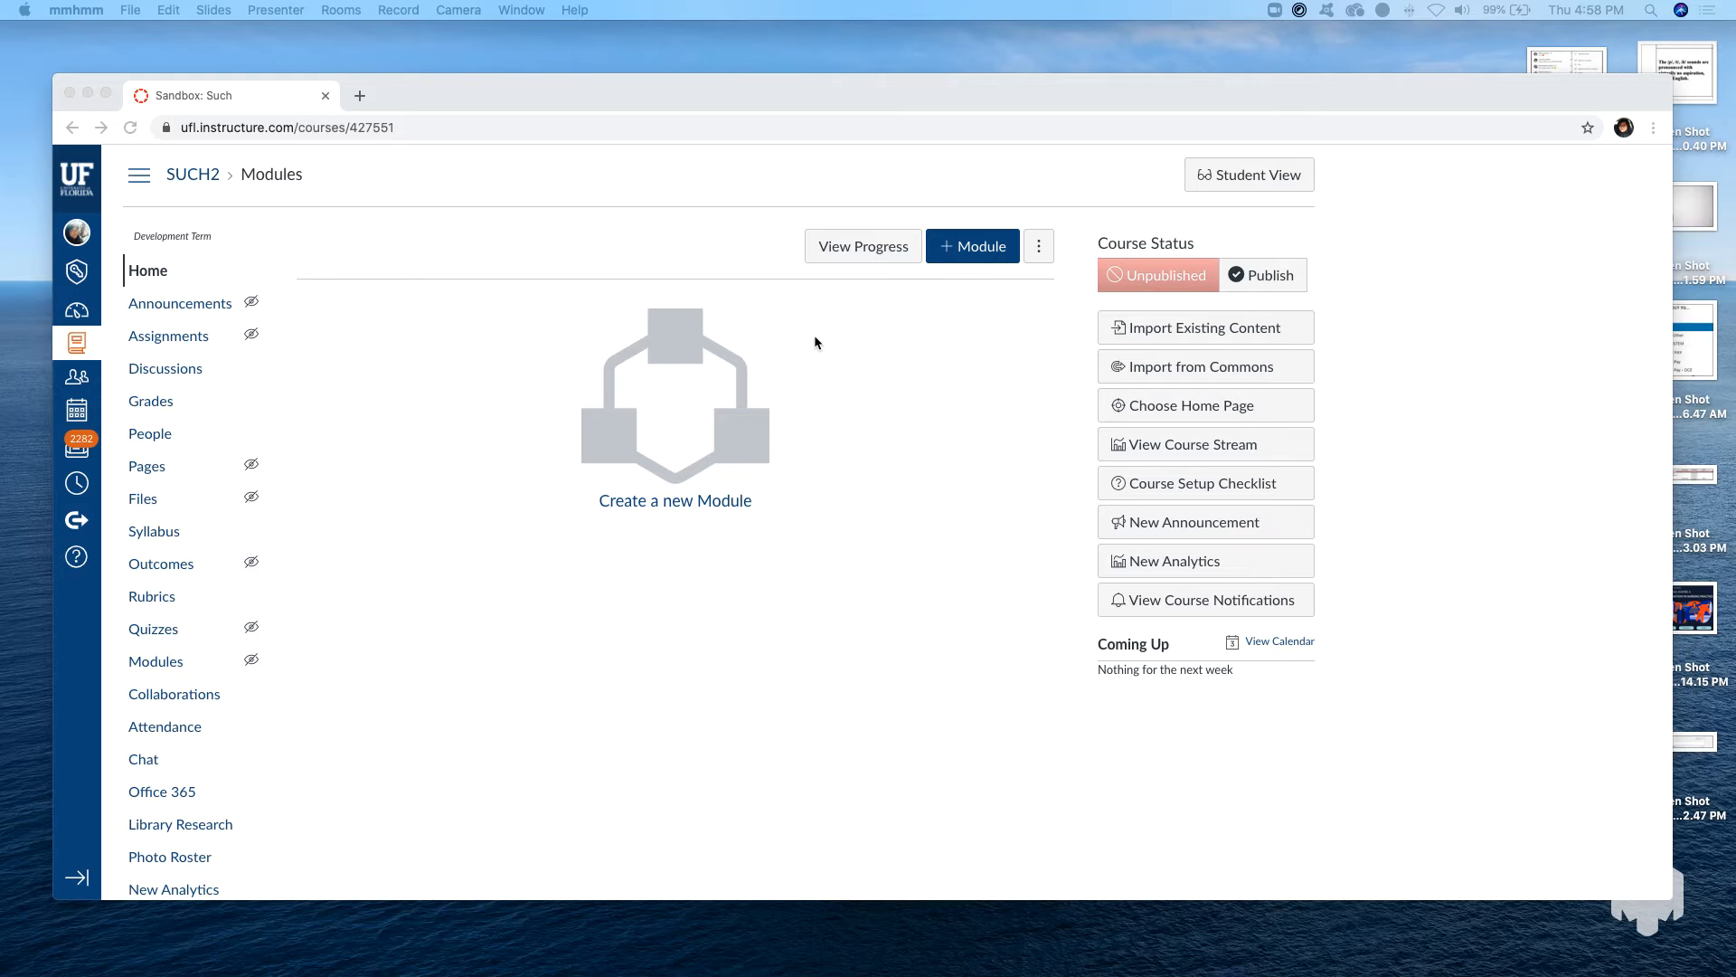
{"action": "scroll", "coordinate": [815, 336], "scroll_direction": "down", "scroll_amount": 1}
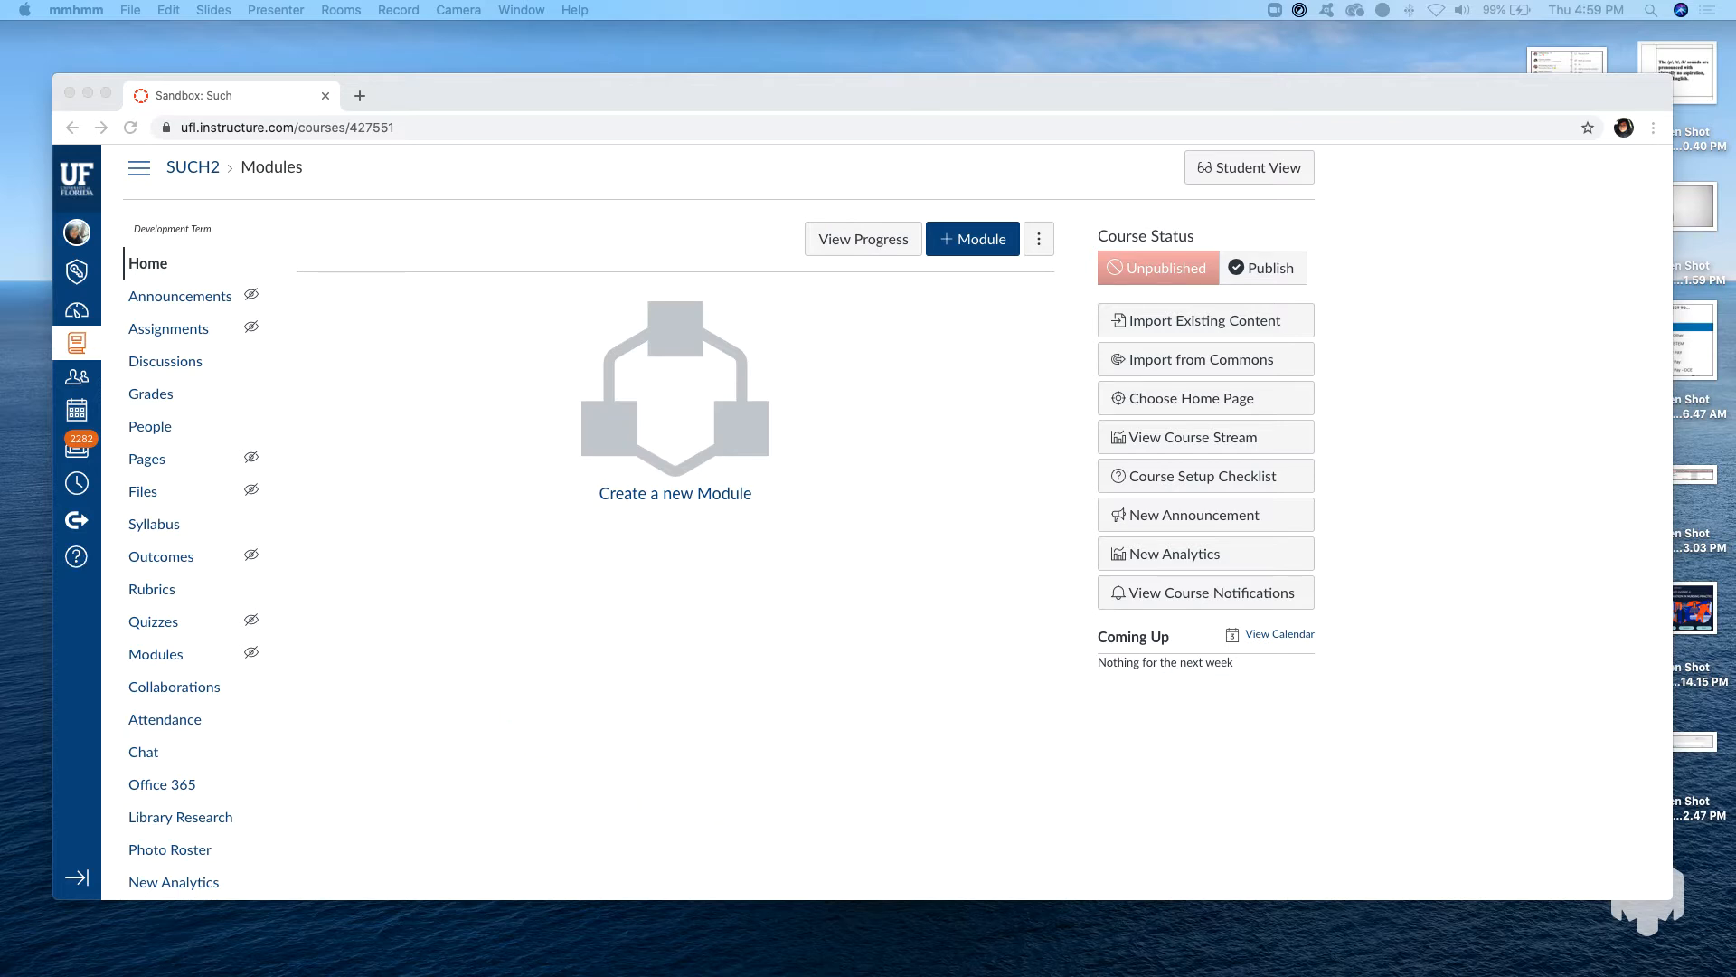
{"action": "left_click", "coordinate": [111, 232]}
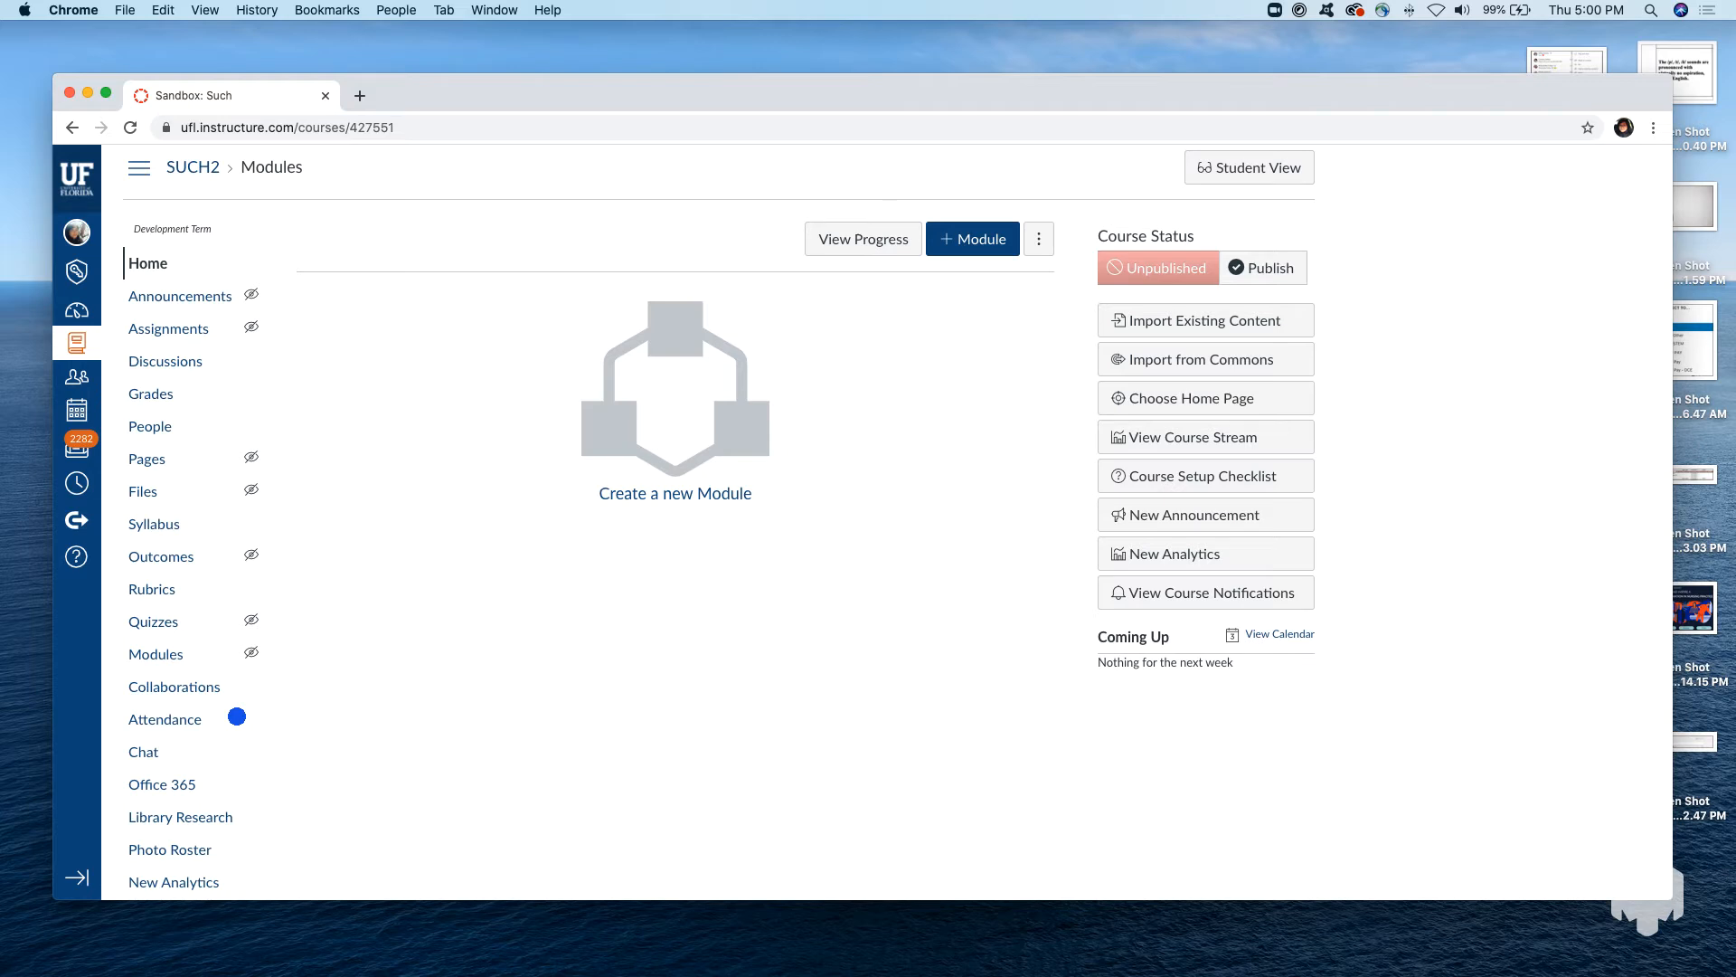
{"action": "mouse_move", "coordinate": [237, 716]}
{"action": "left_mouse_down"}
{"action": "mouse_move", "coordinate": [446, 802]}
{"action": "mouse_move", "coordinate": [1353, 744]}
{"action": "mouse_move", "coordinate": [1104, 163]}
{"action": "mouse_move", "coordinate": [572, 210]}
{"action": "mouse_move", "coordinate": [365, 507]}
{"action": "mouse_move", "coordinate": [504, 690]}
{"action": "mouse_move", "coordinate": [729, 732]}
{"action": "mouse_move", "coordinate": [861, 726]}
{"action": "left_mouse_up"}
{"action": "left_click_drag", "start_coordinate": [878, 723], "coordinate": [1707, 755]}
Create a new page in the course's Pages area and title it "Lesson Title: How to Bake Cookies".
{"action": "scroll", "coordinate": [383, 442], "scroll_direction": "down", "scroll_amount": 1}
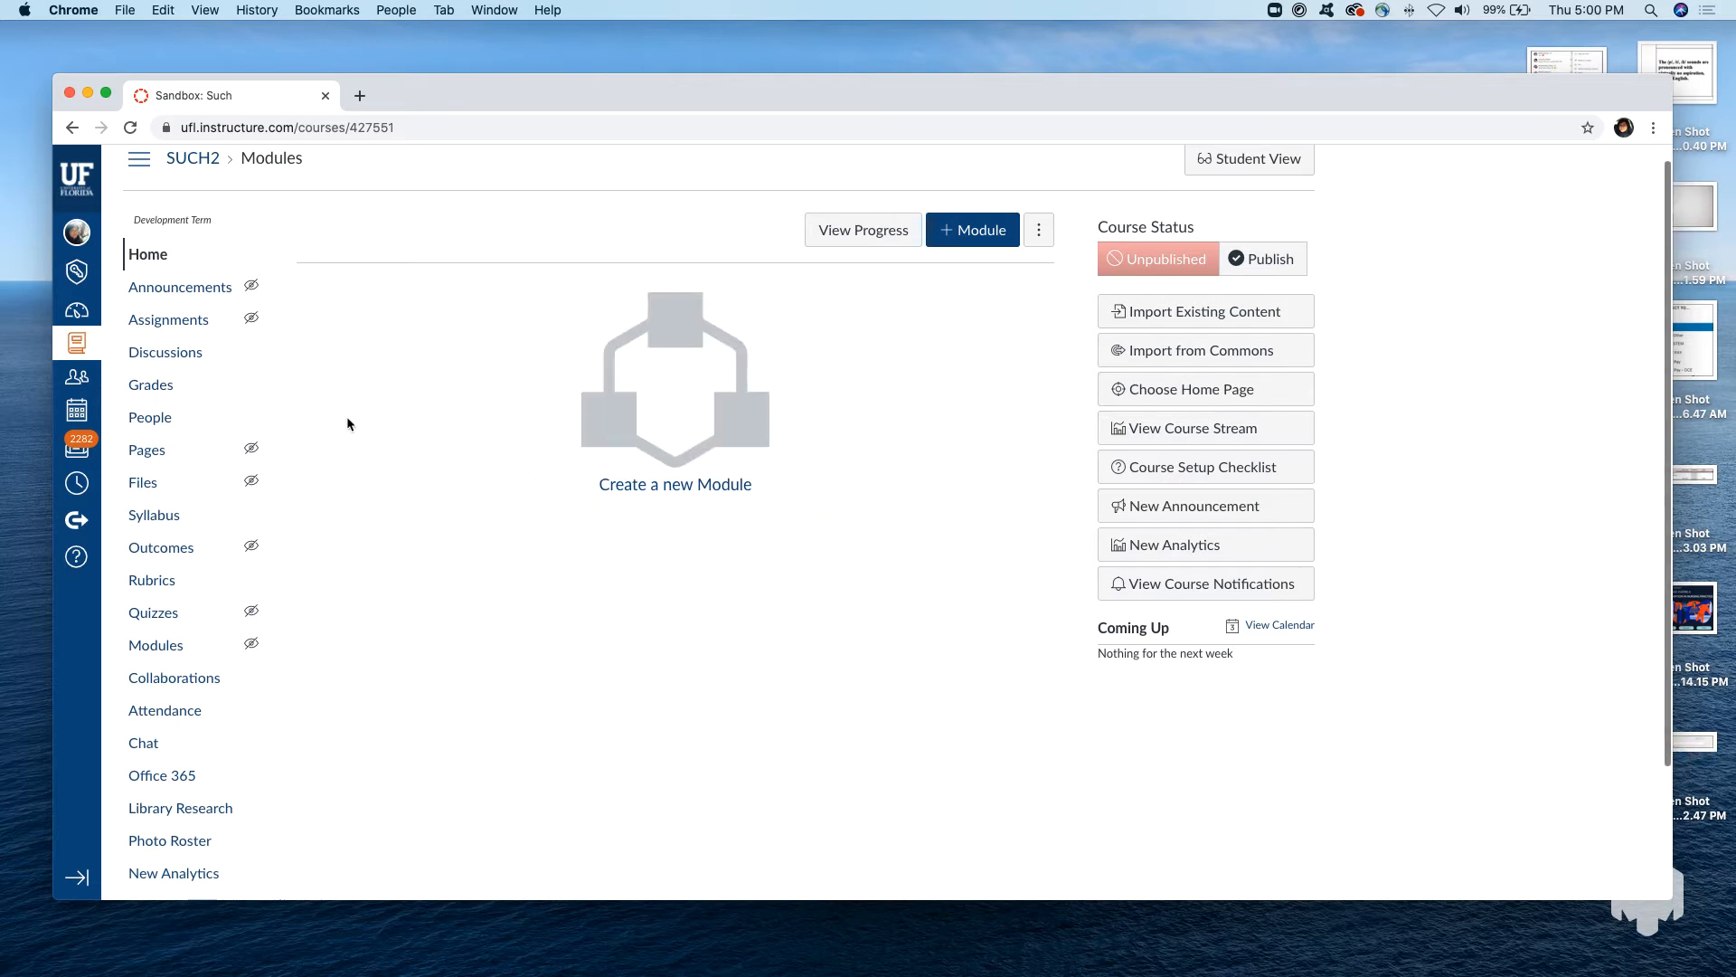
{"action": "left_click", "coordinate": [150, 444]}
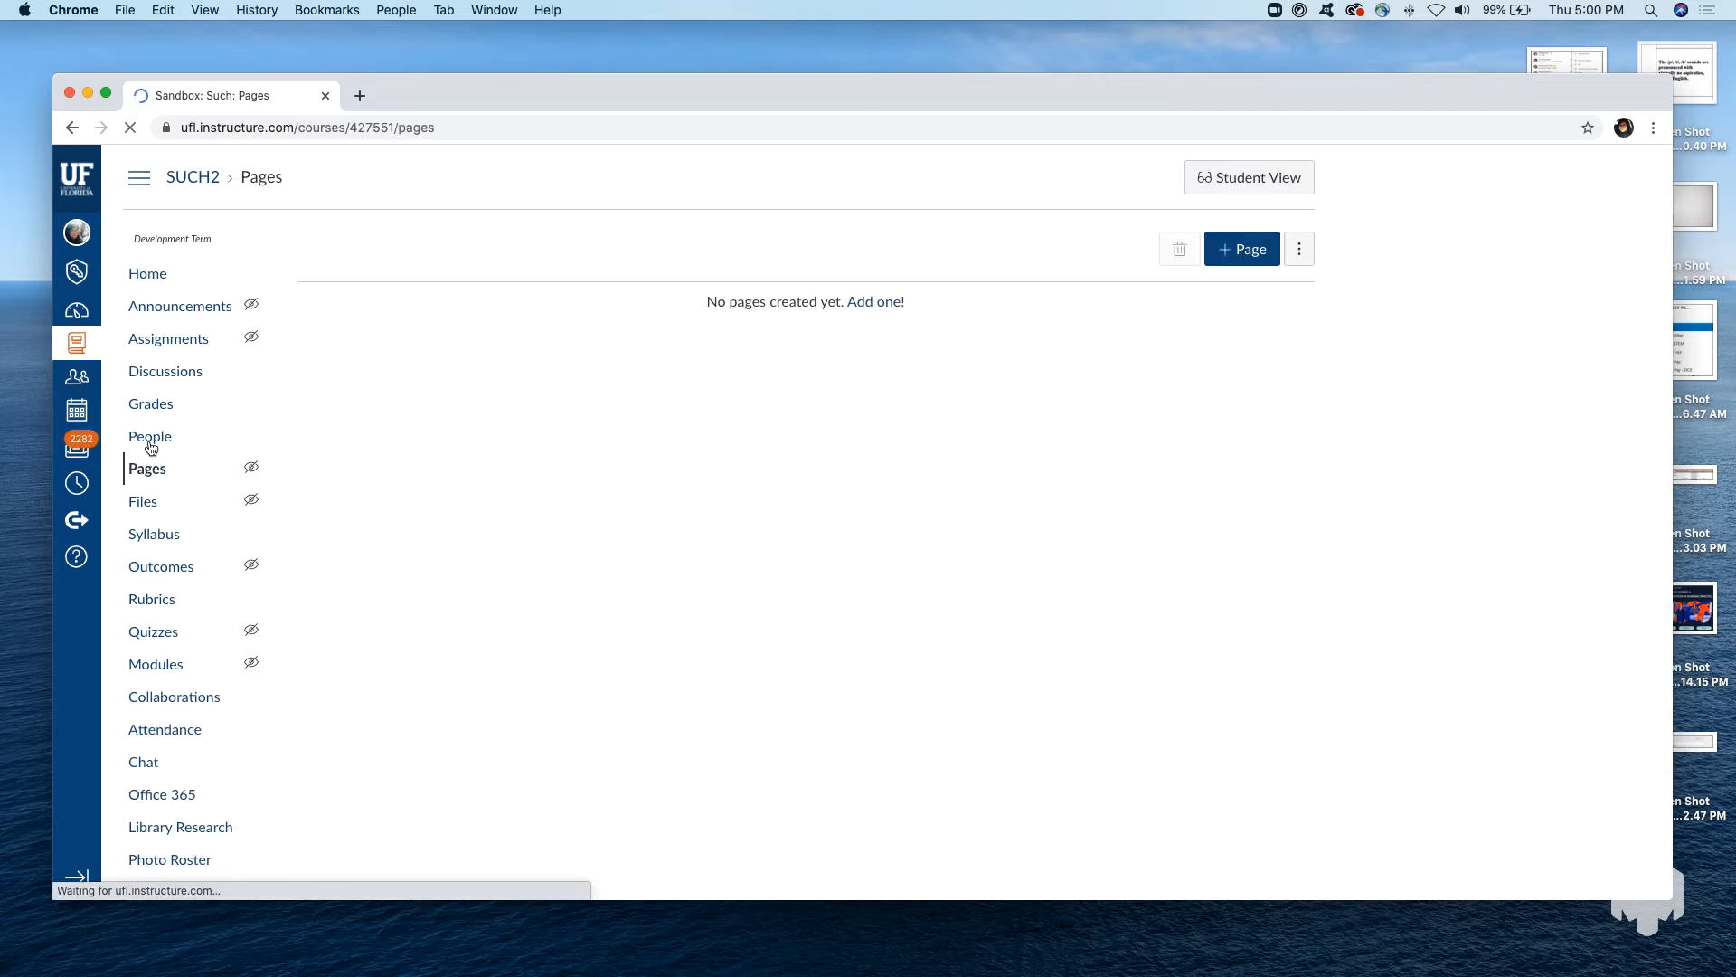
{"action": "left_click", "coordinate": [1237, 256]}
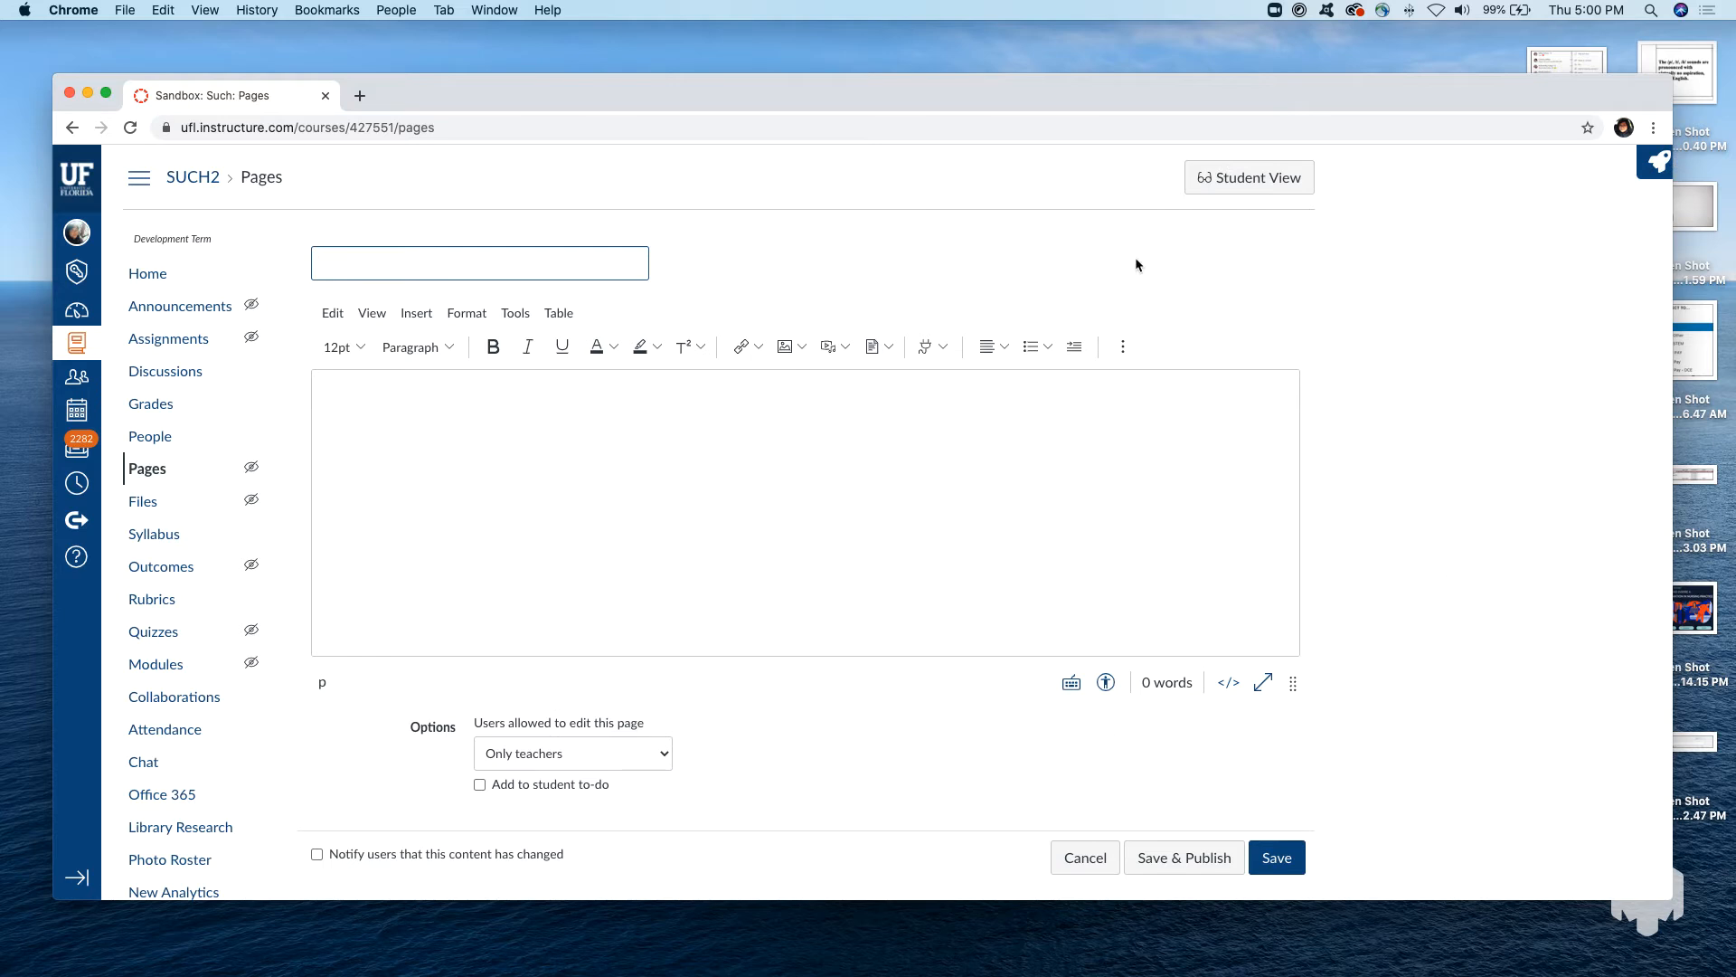
{"action": "left_click", "coordinate": [403, 256]}
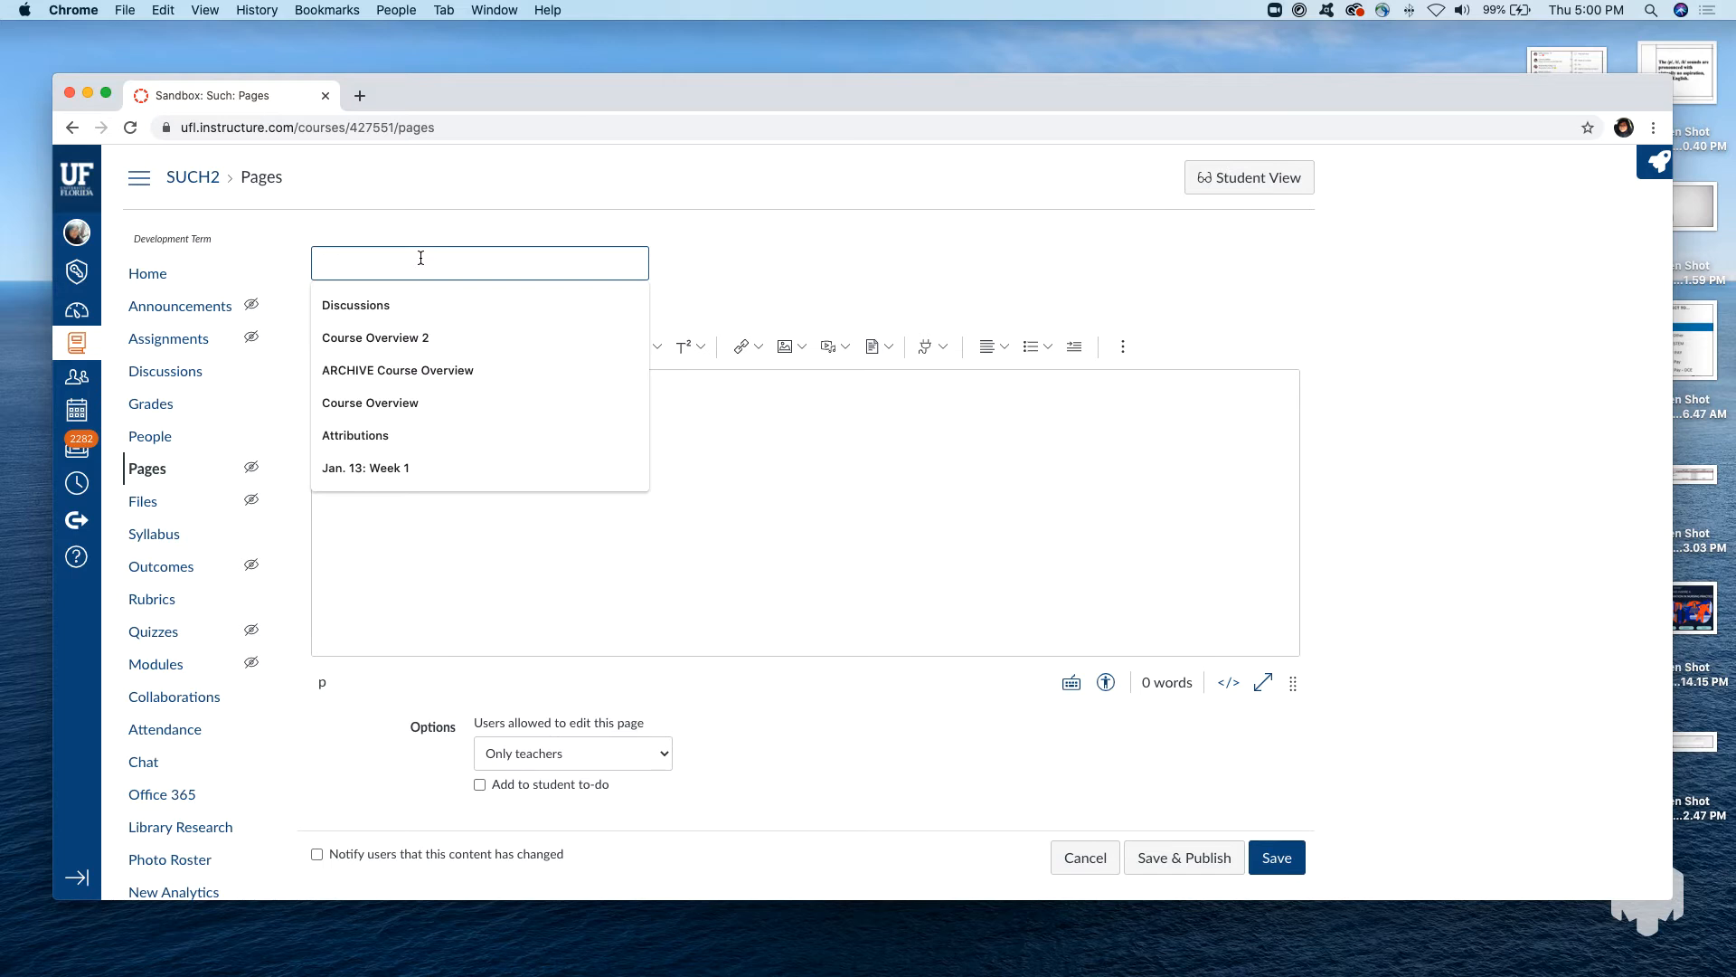
{"action": "type", "text": "M"}
{"action": "key", "text": "BackSpace"}
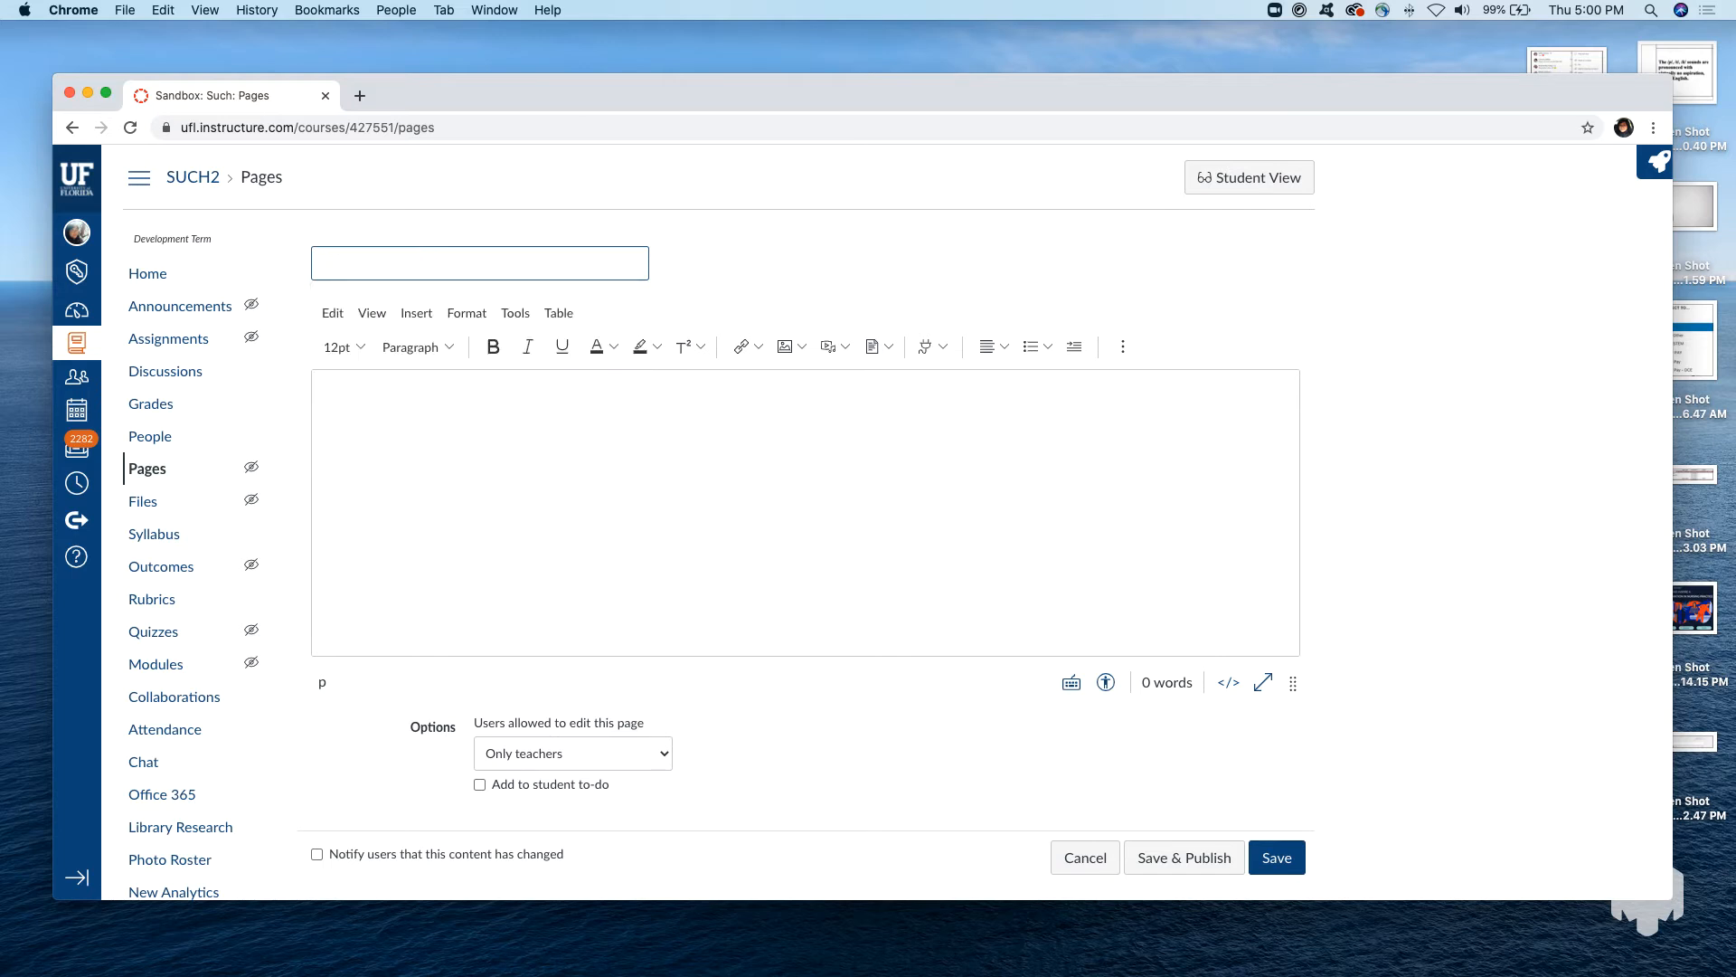
{"action": "type", "text": "Lesson Title: How to Bake Cookies"}
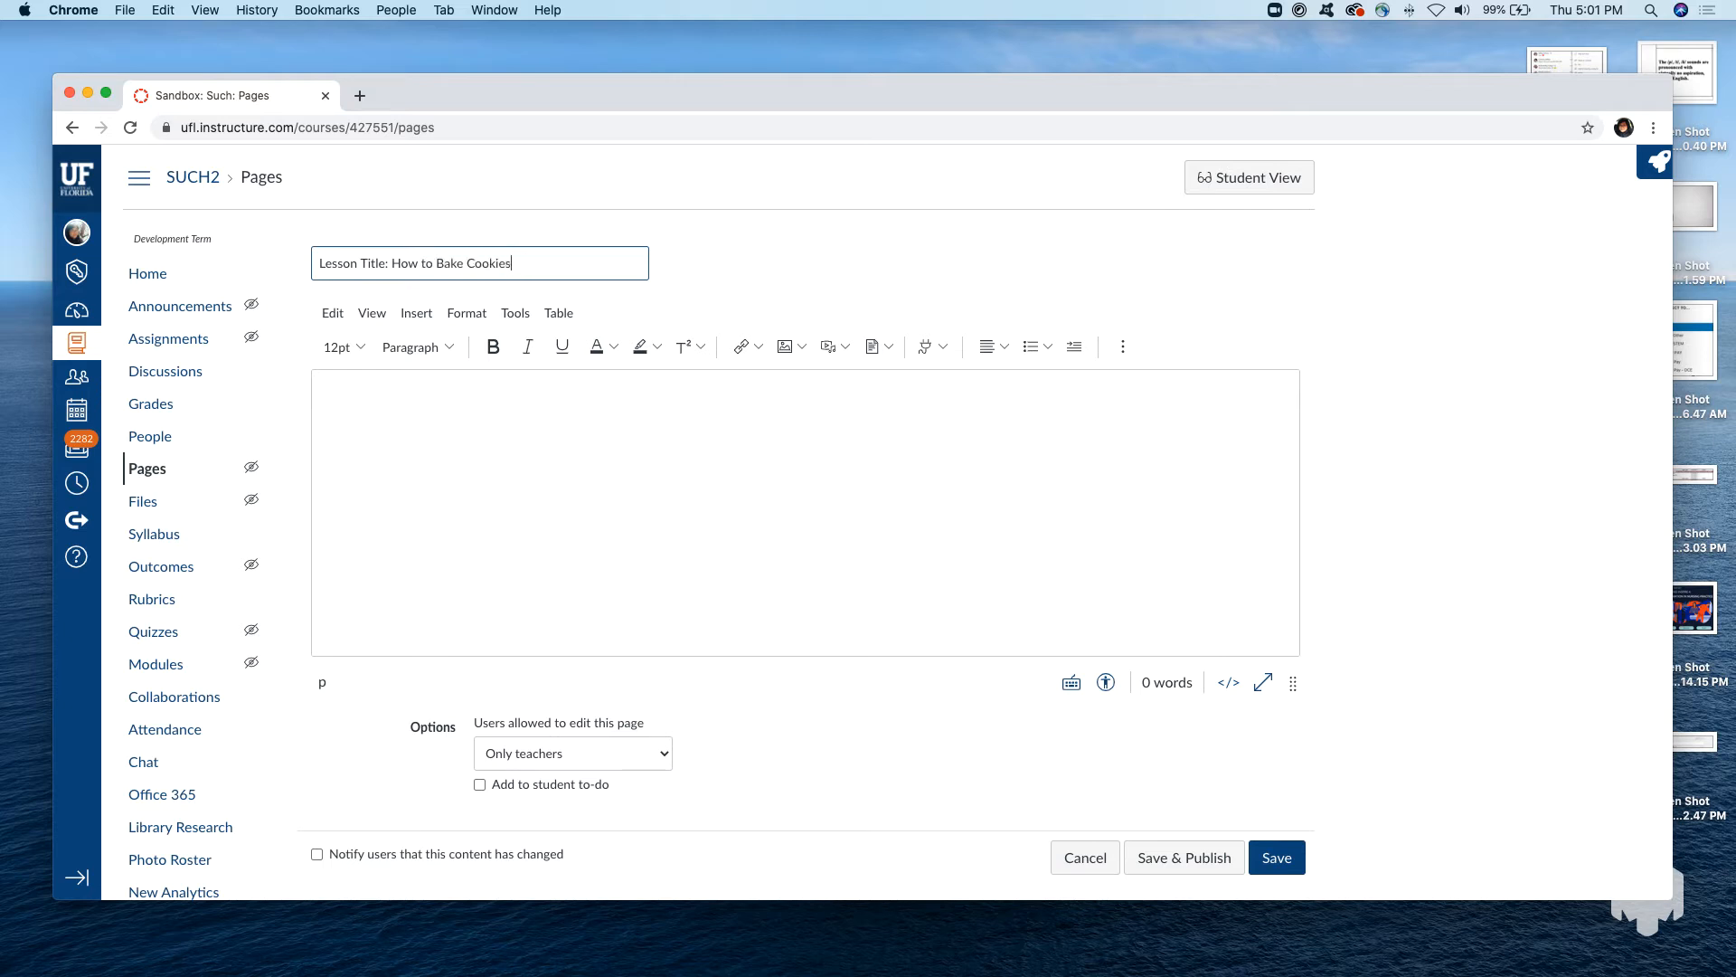
Enter "Introduction to Baking Cookies" as the first line of the page body.
{"action": "left_click", "coordinate": [564, 448]}
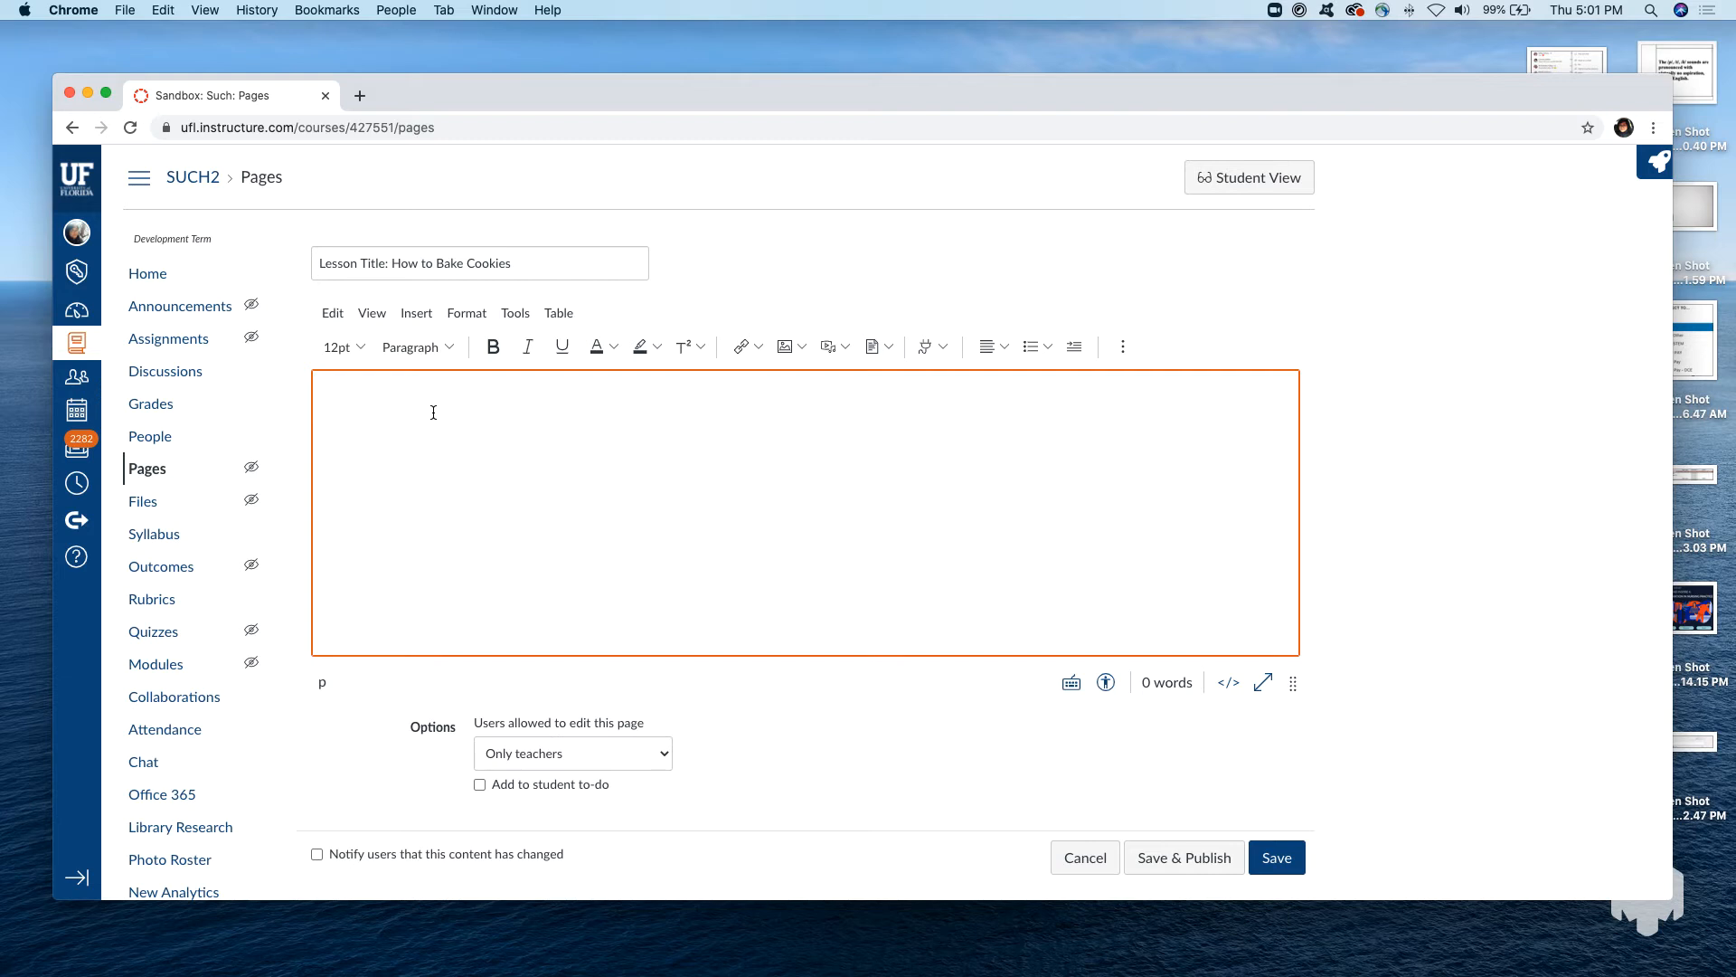
{"action": "type", "text": "Introduction to Baking Cookies"}
Try bold and underline on the "Introduction to Baking Cookies" line and undo both.
{"action": "left_click_drag", "start_coordinate": [539, 405], "coordinate": [295, 407]}
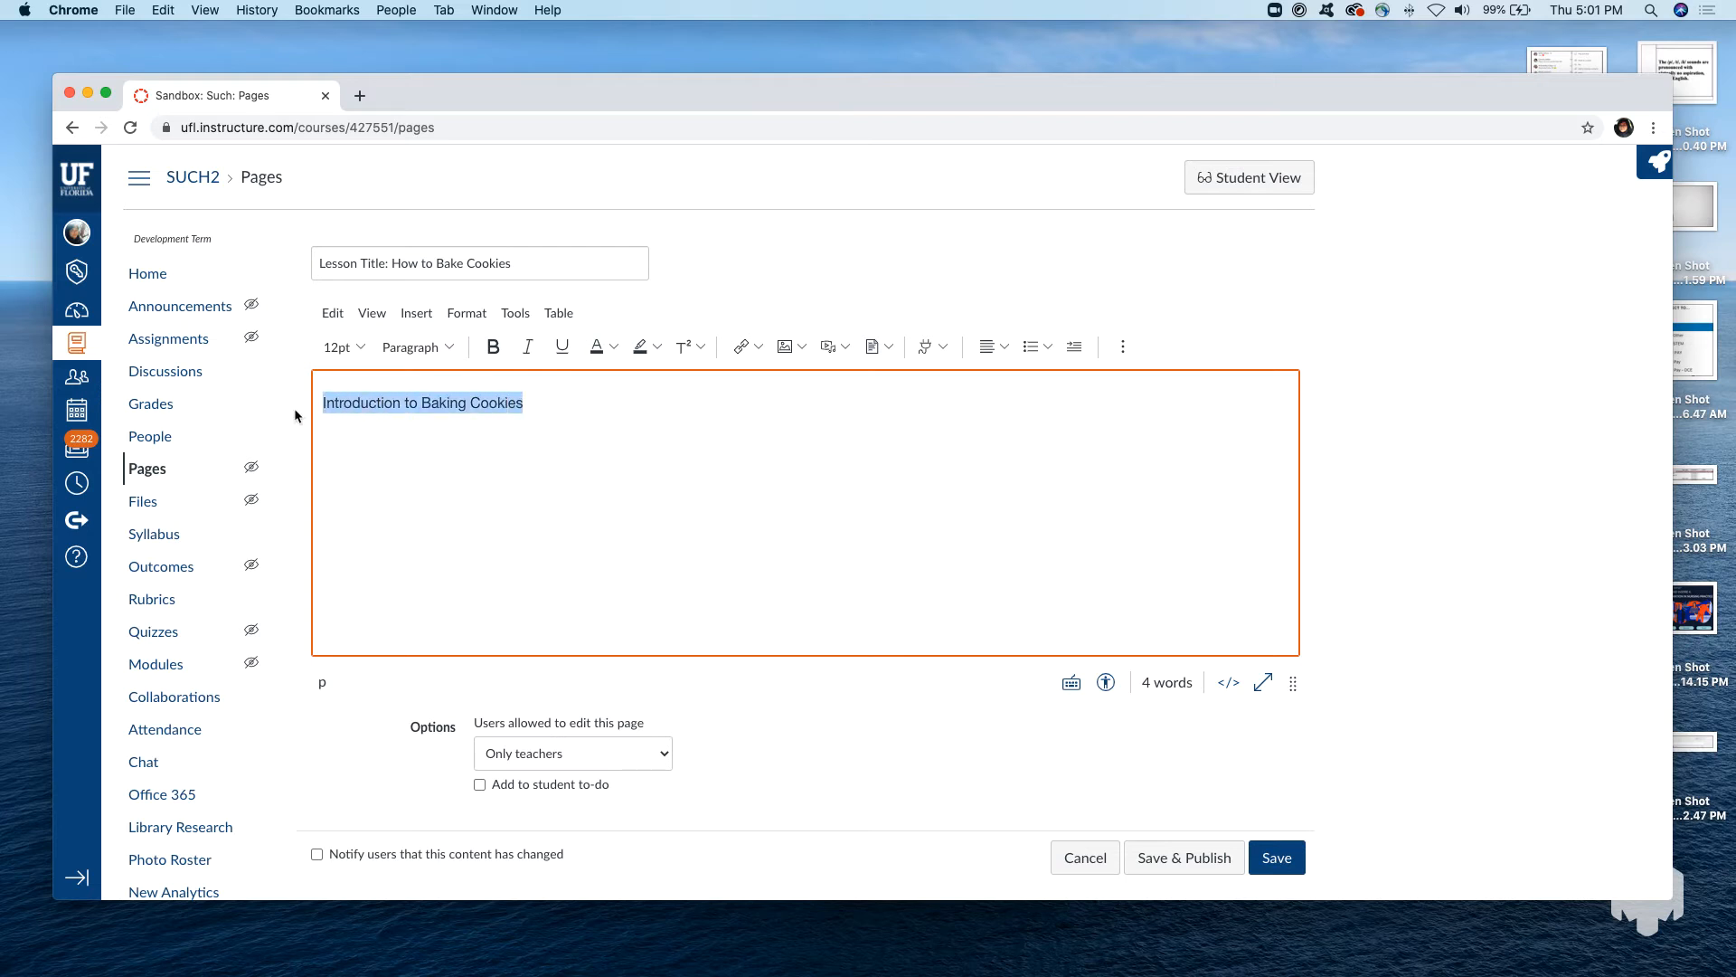
{"action": "left_click", "coordinate": [493, 353]}
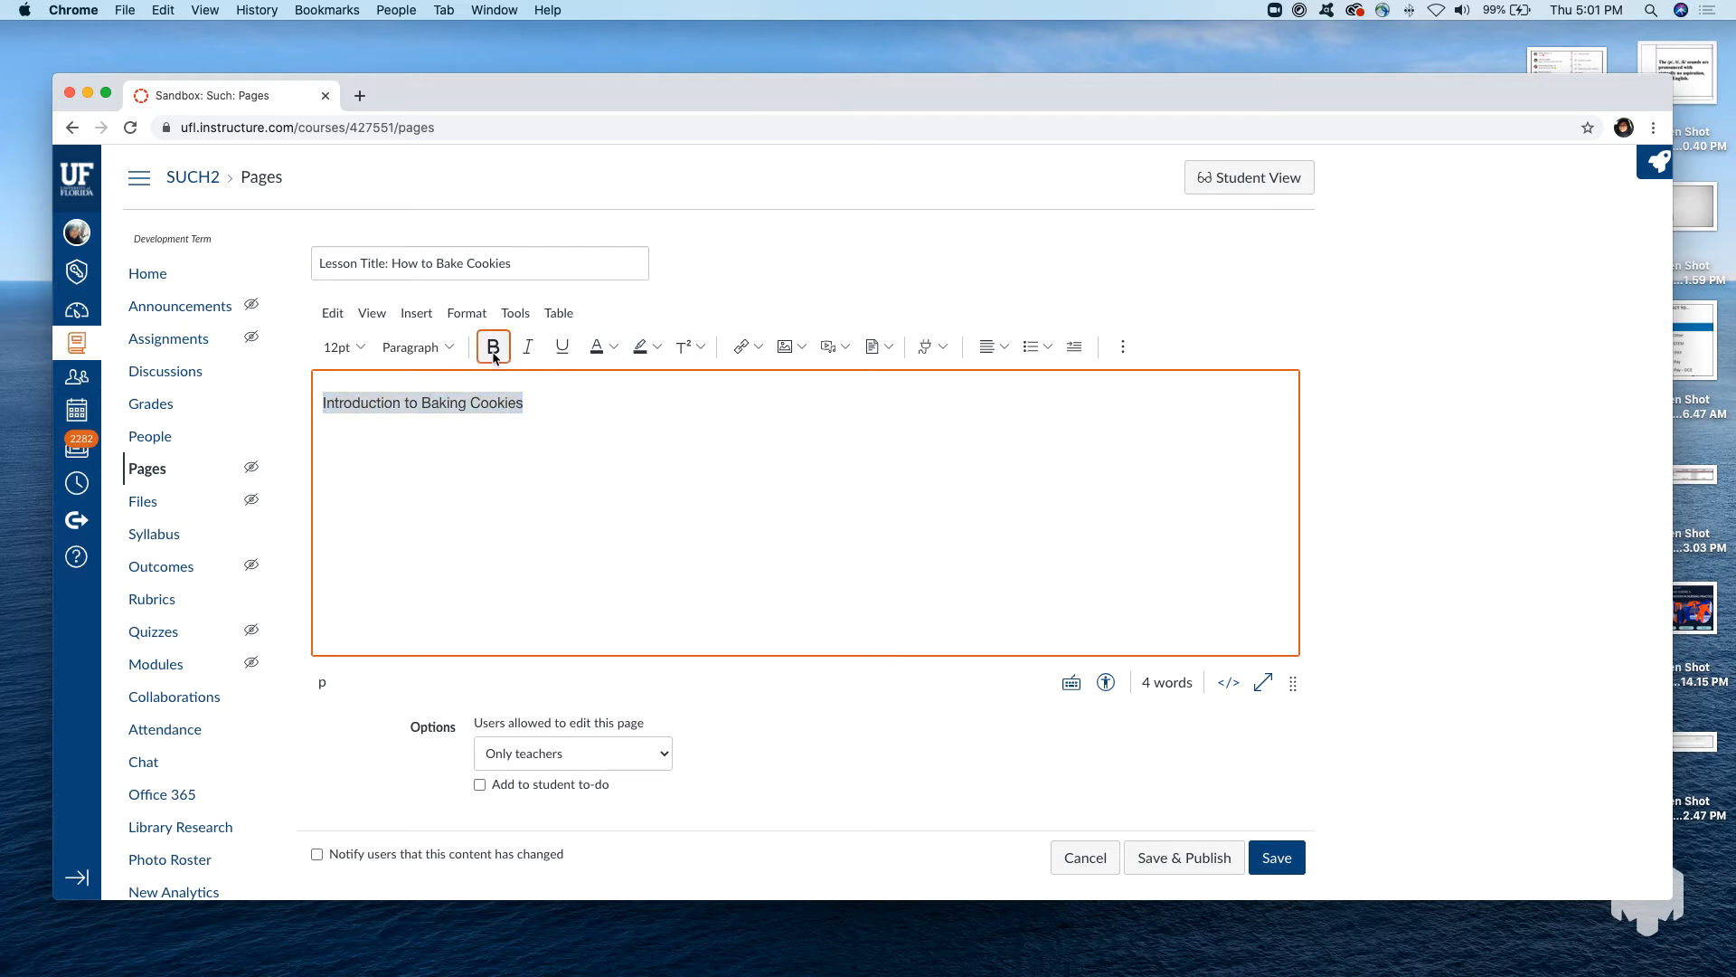
{"action": "left_click", "coordinate": [562, 347]}
{"action": "left_click", "coordinate": [571, 406]}
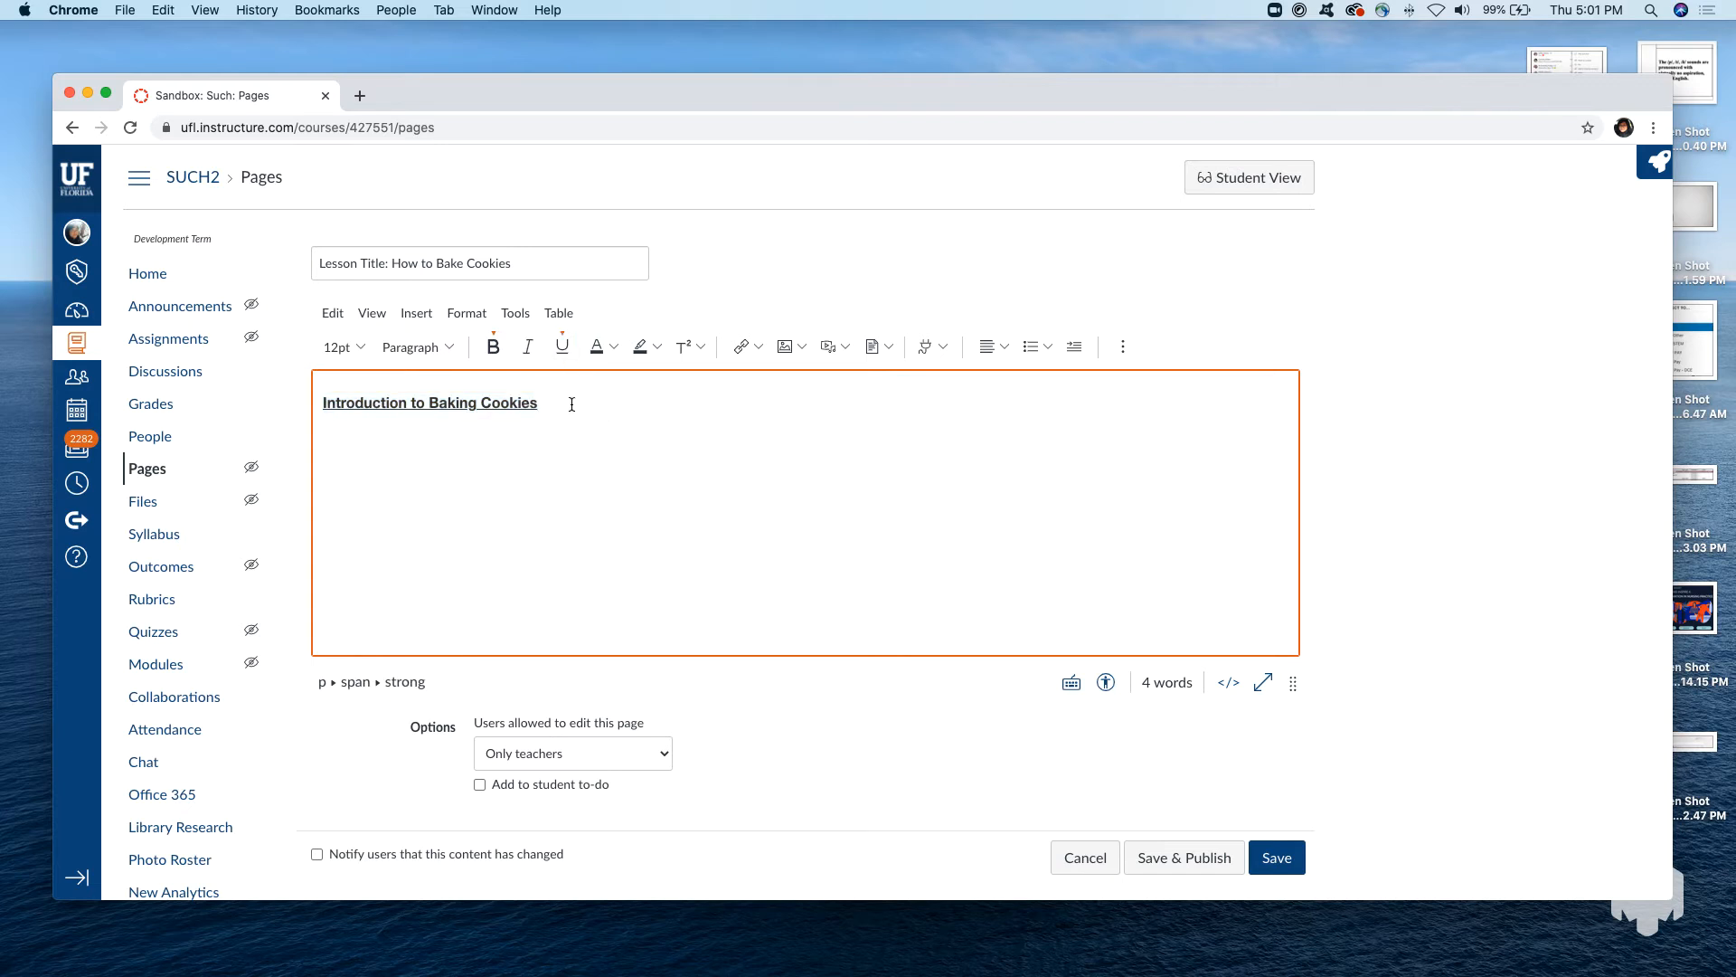
{"action": "key", "text": "super+z"}
{"action": "key", "text": "super+z"}
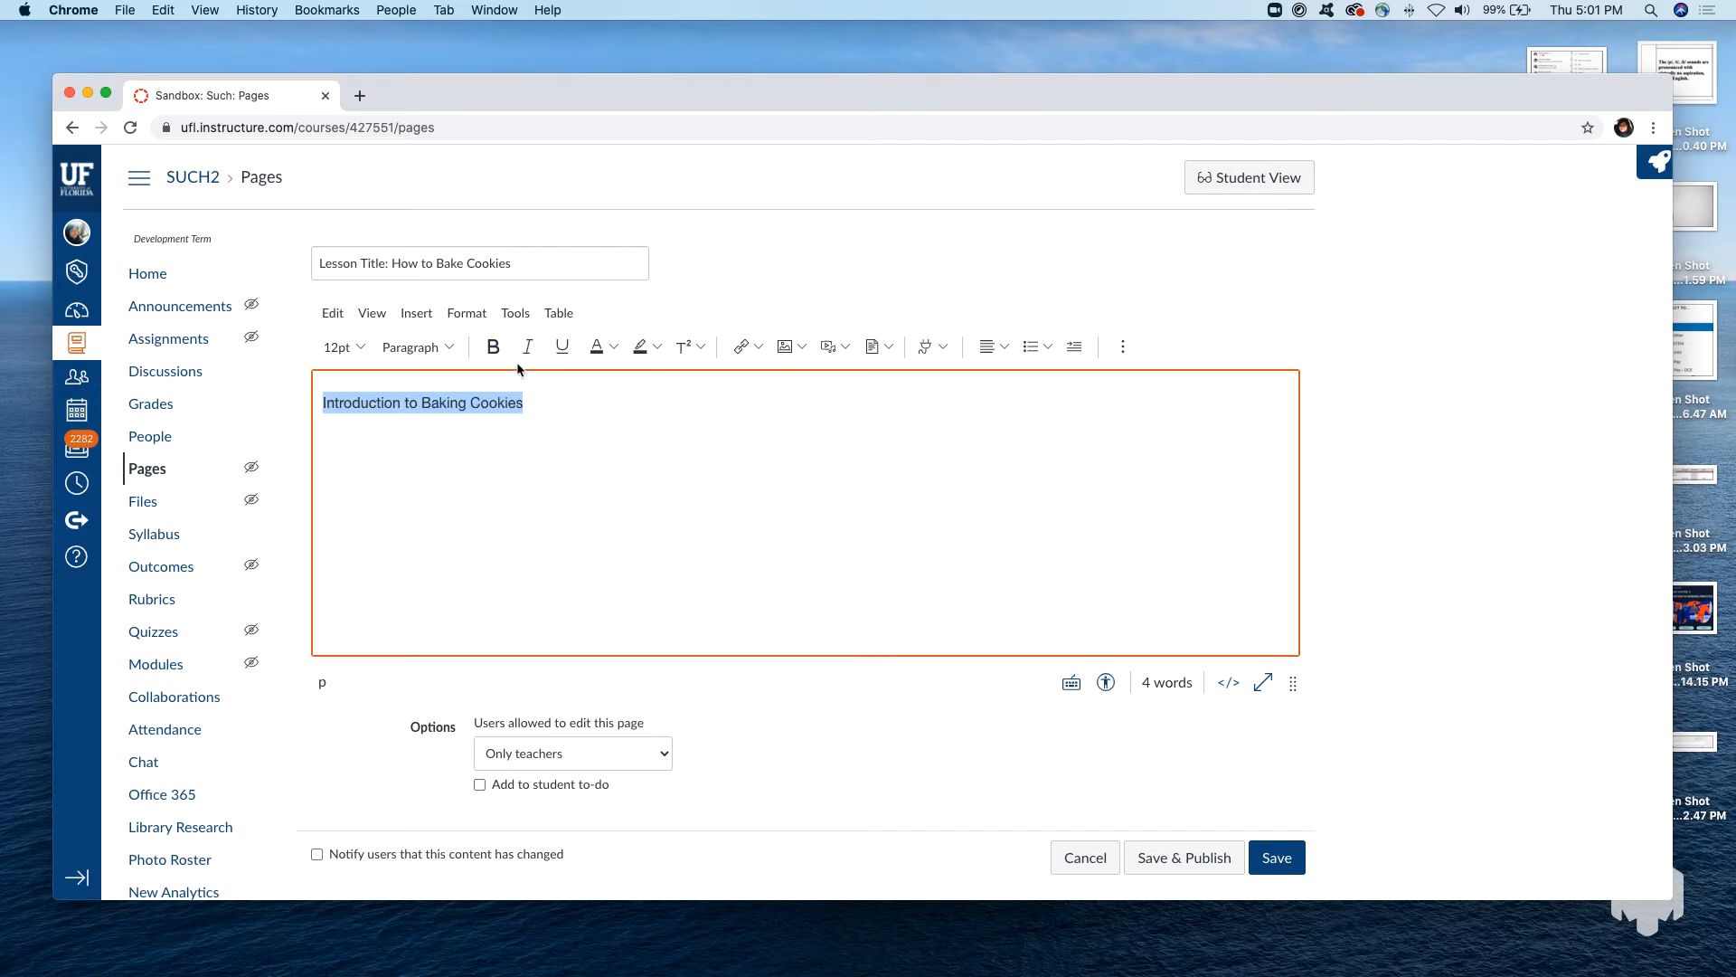
Format the "Introduction to Baking Cookies" line as Heading 2.
{"action": "left_click", "coordinate": [454, 349]}
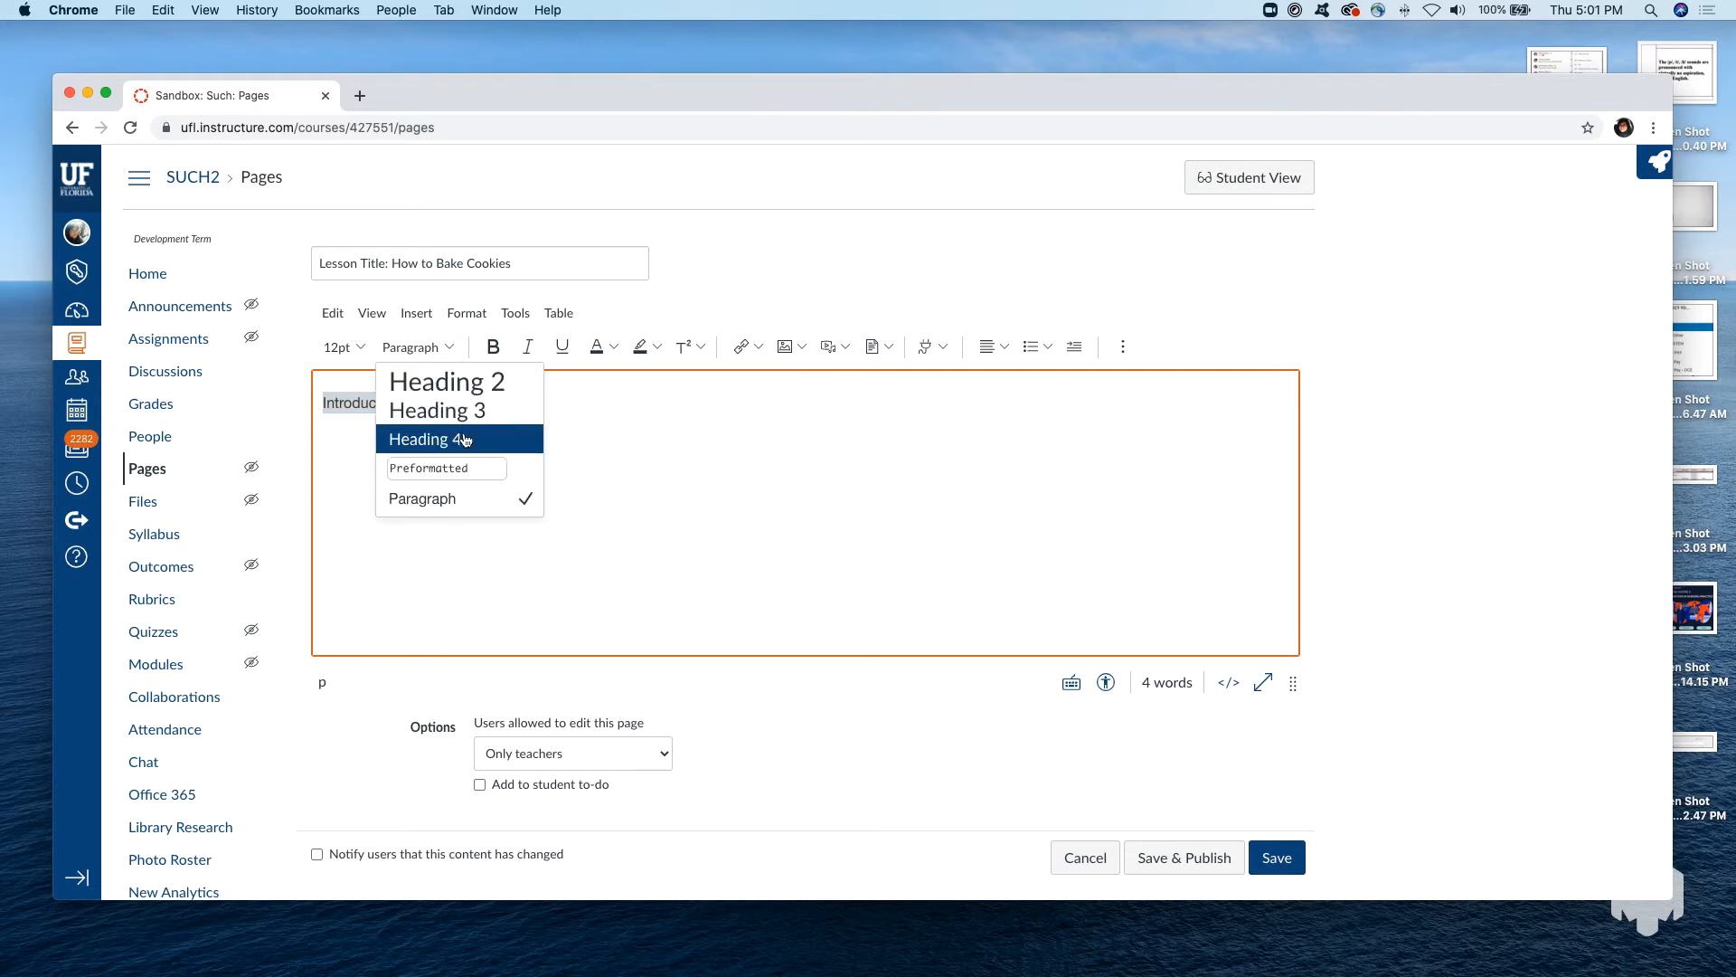
{"action": "left_click", "coordinate": [483, 378]}
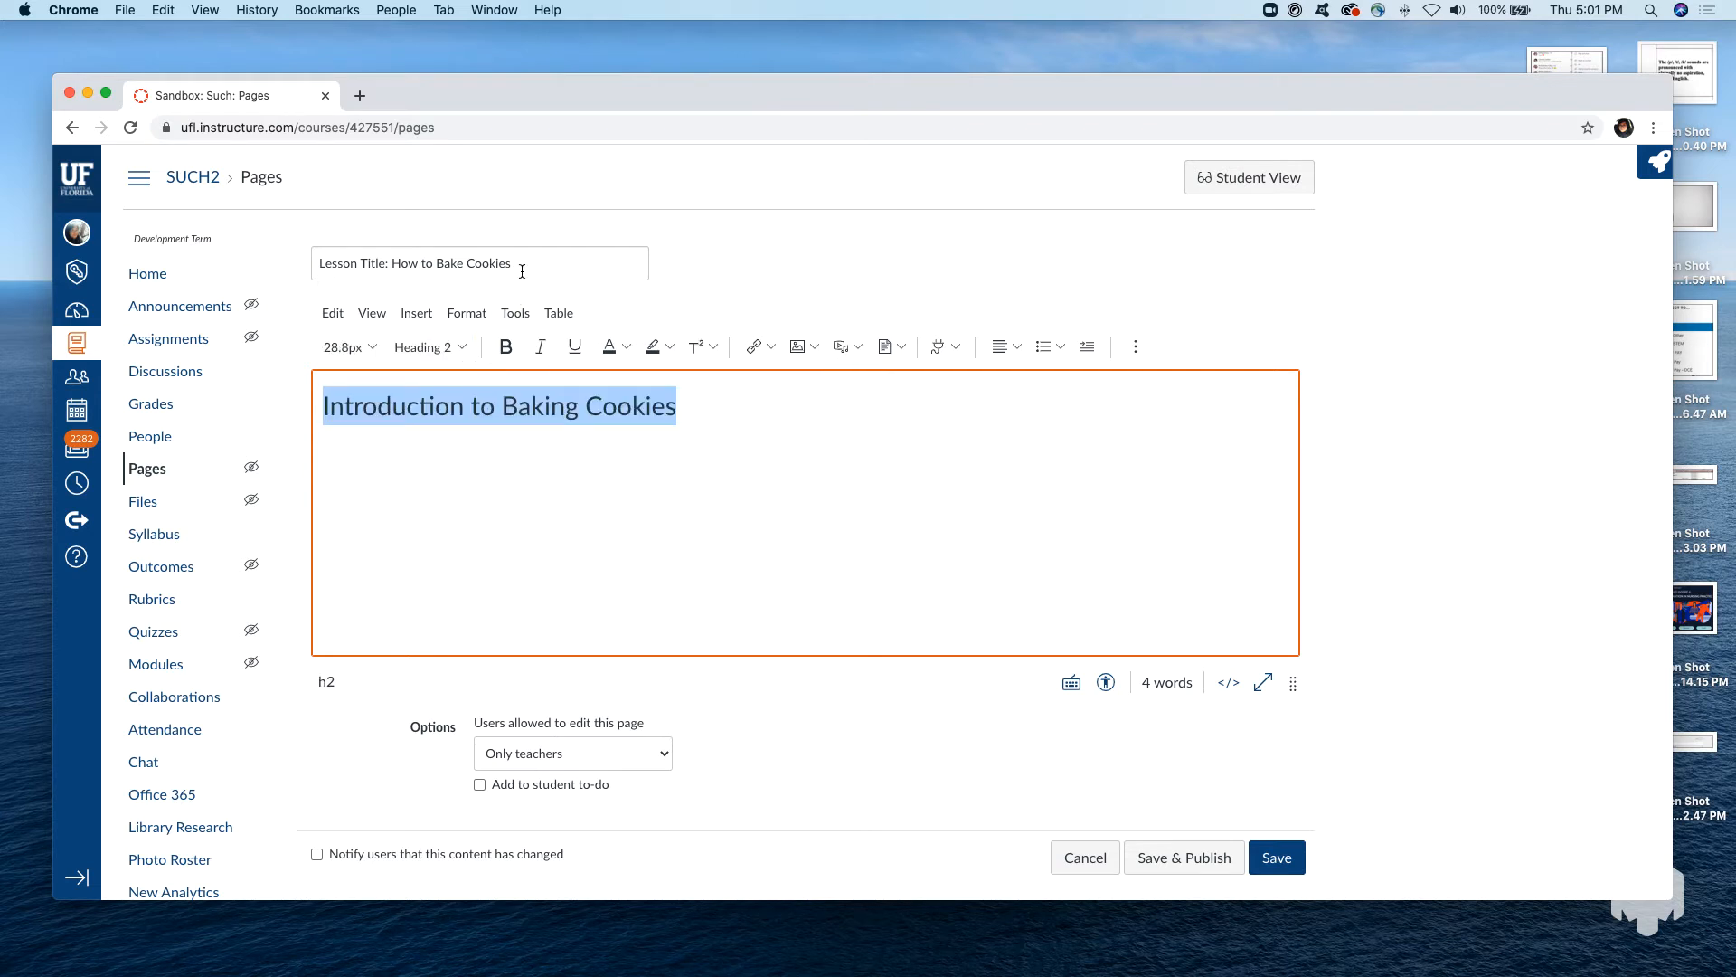
{"action": "left_click_drag", "start_coordinate": [525, 267], "coordinate": [296, 274]}
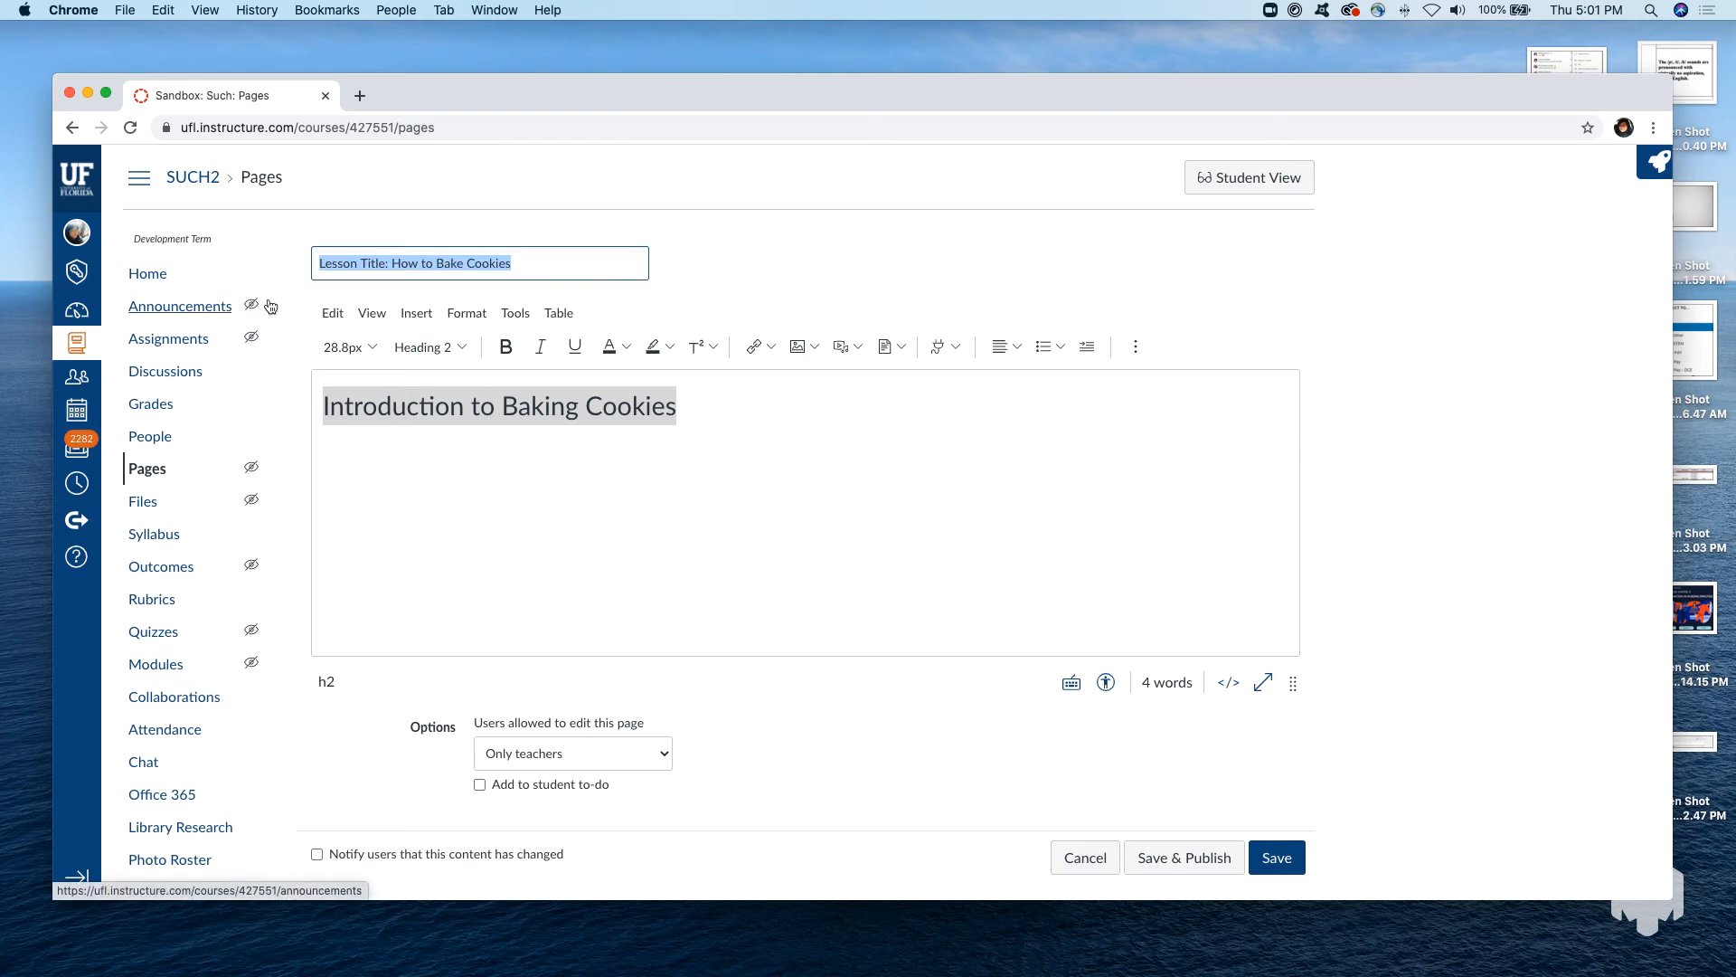
{"action": "left_click_drag", "start_coordinate": [698, 403], "coordinate": [326, 384]}
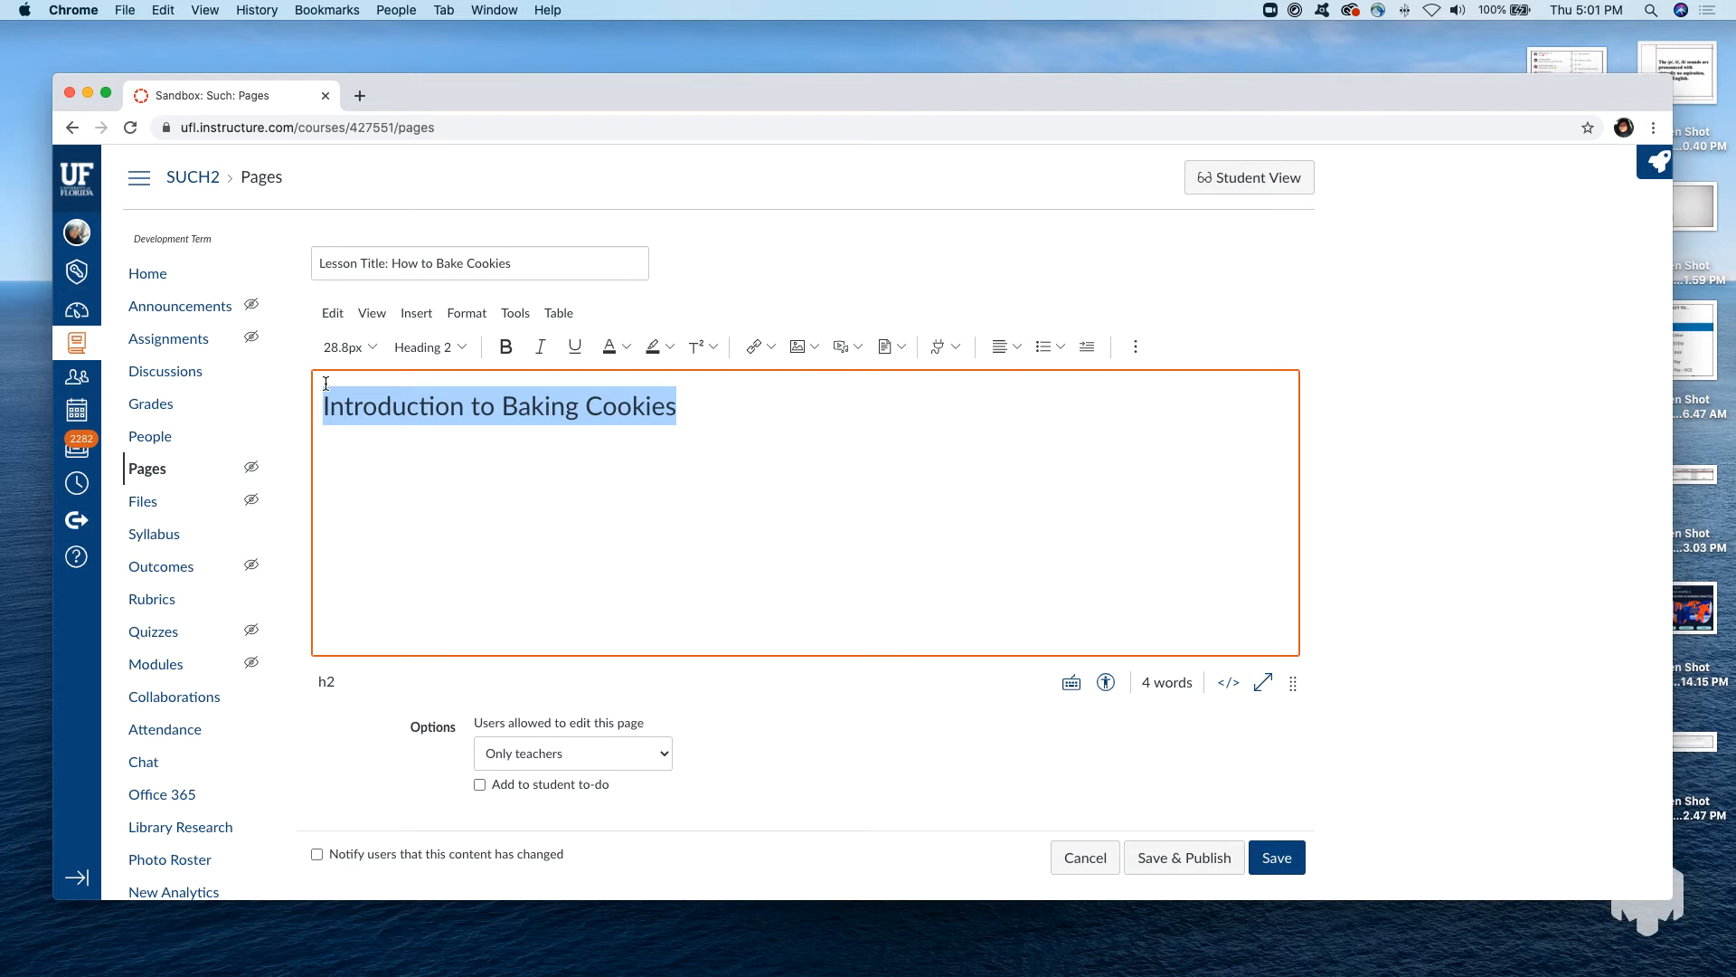
{"action": "type", "text": "/"}
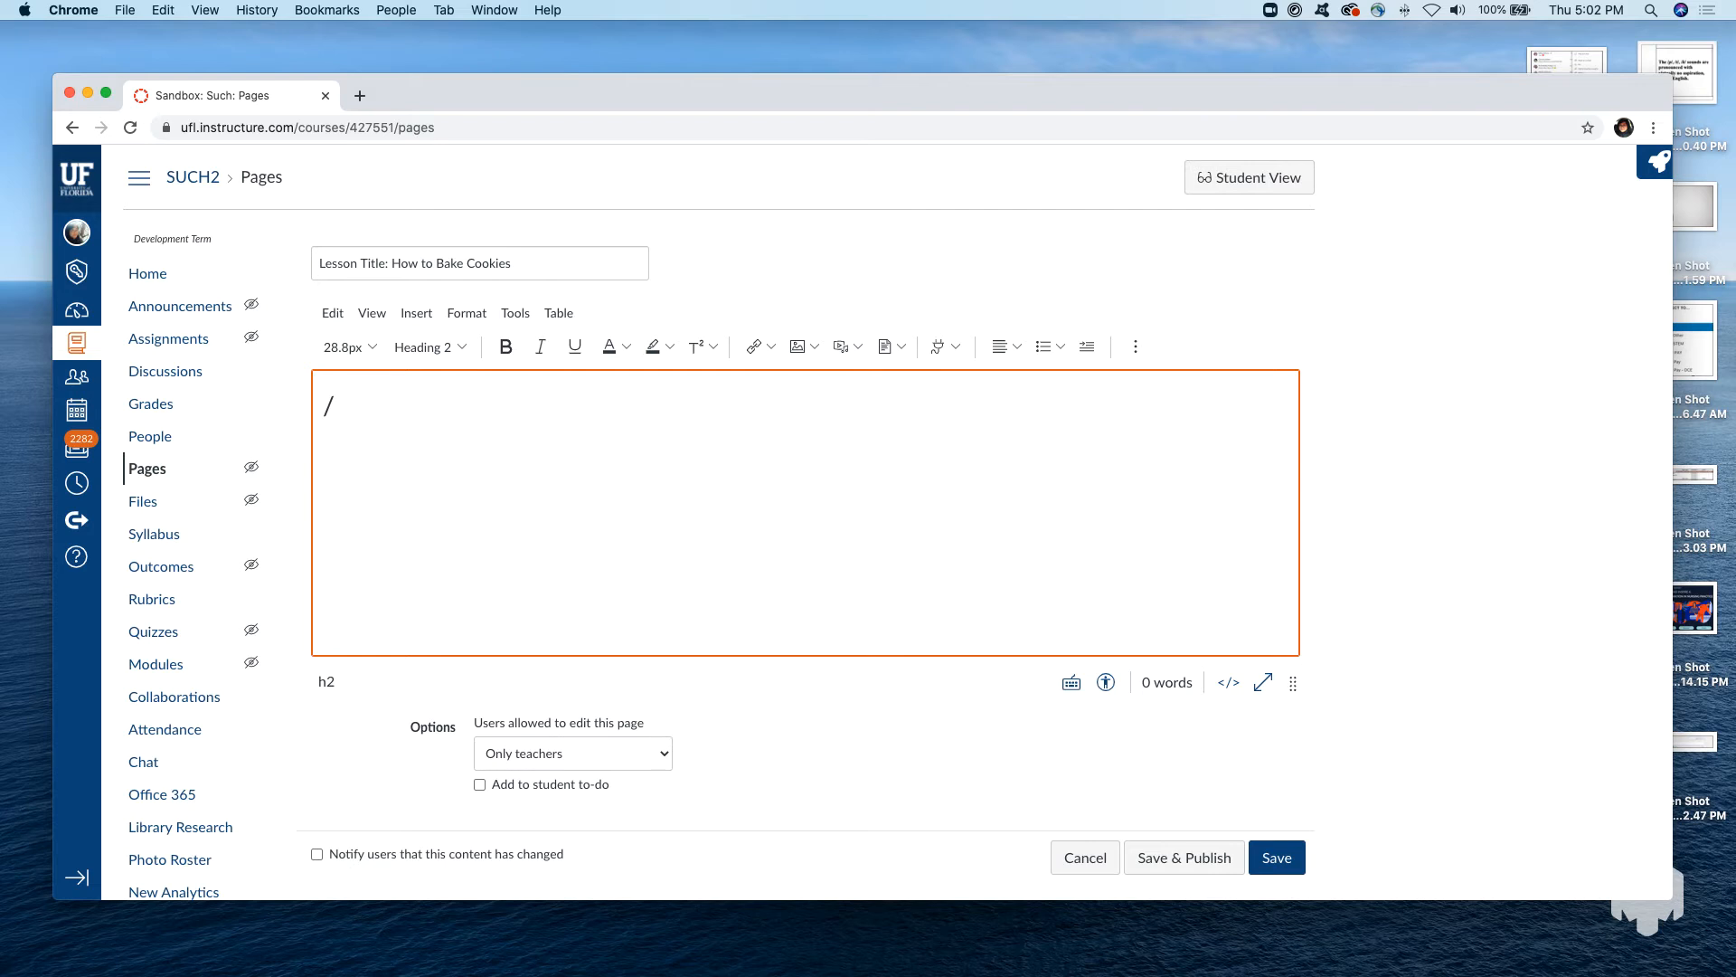
{"action": "key", "text": "super+z"}
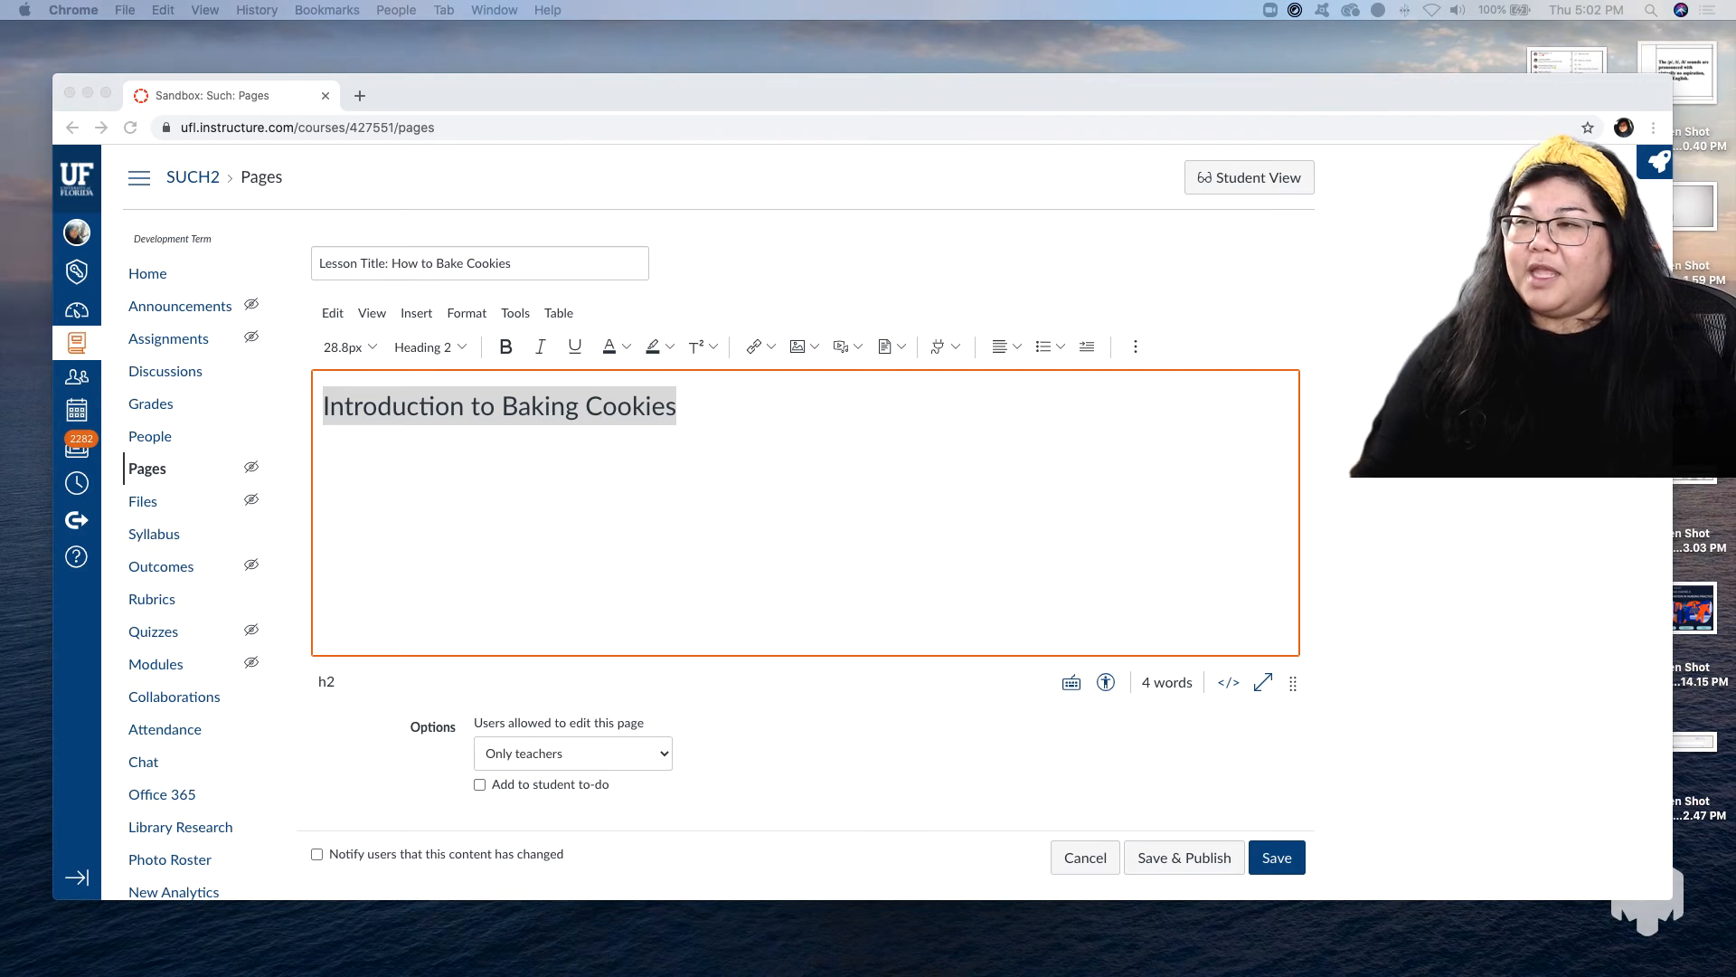
Add the paragraph "The reason why I'm going over this less..." below the Heading 2 line.
{"action": "left_click", "coordinate": [683, 436]}
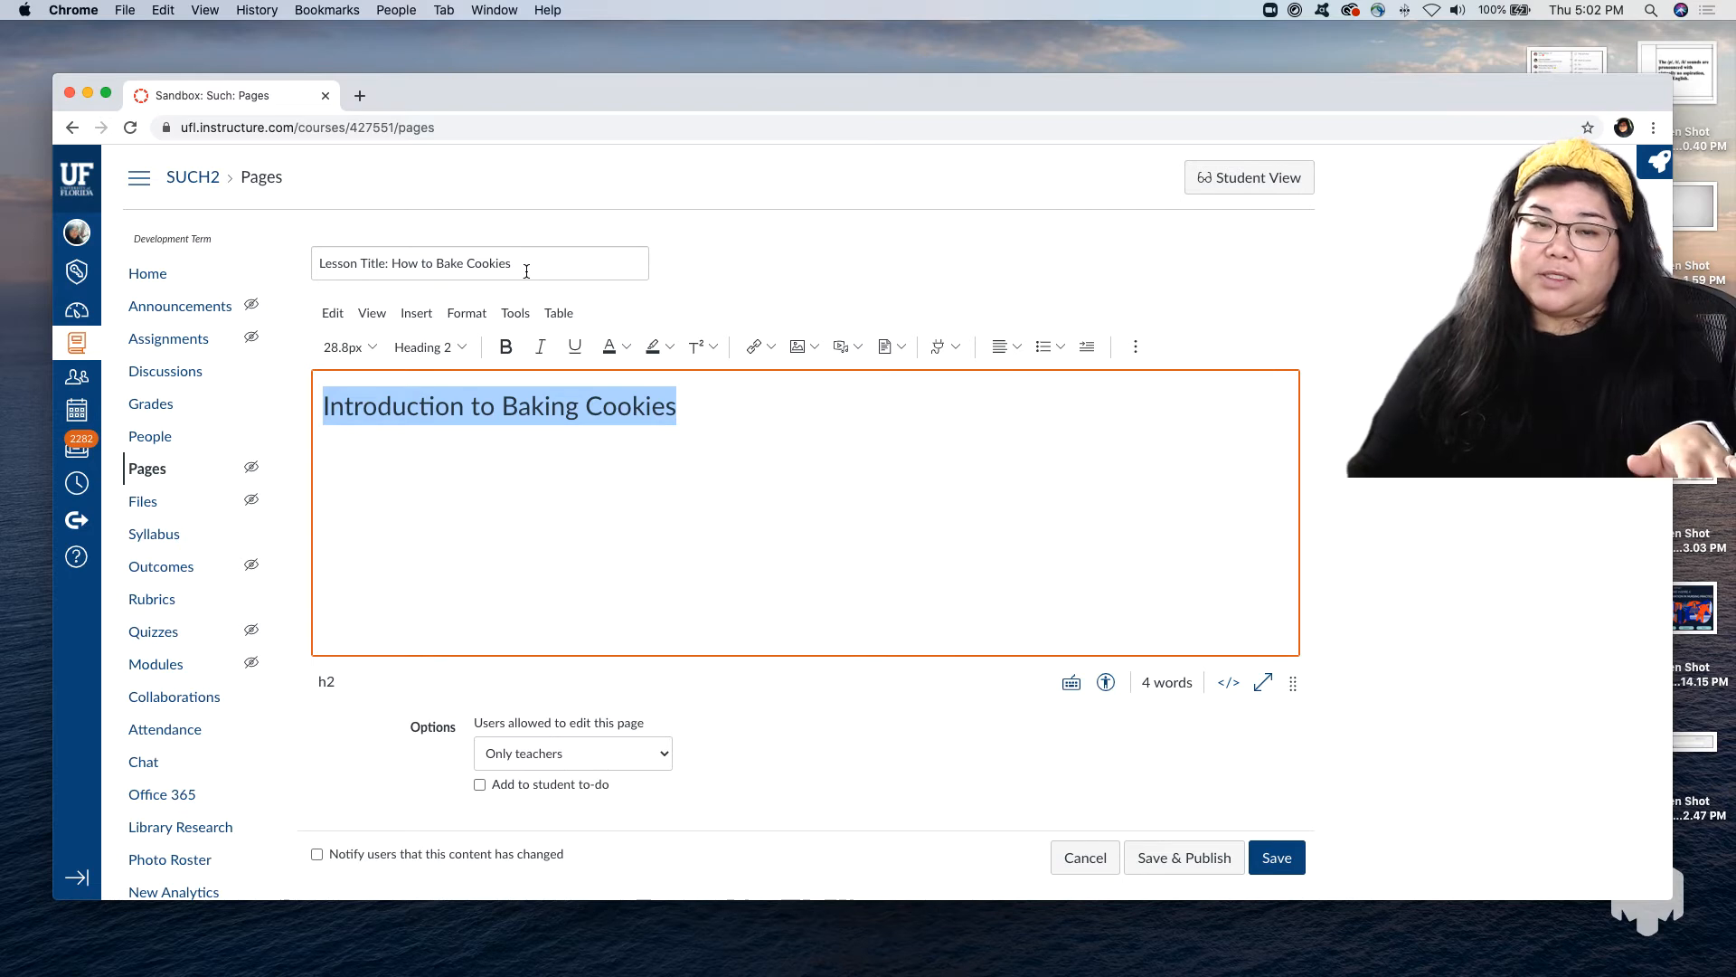
{"action": "left_click", "coordinate": [708, 422]}
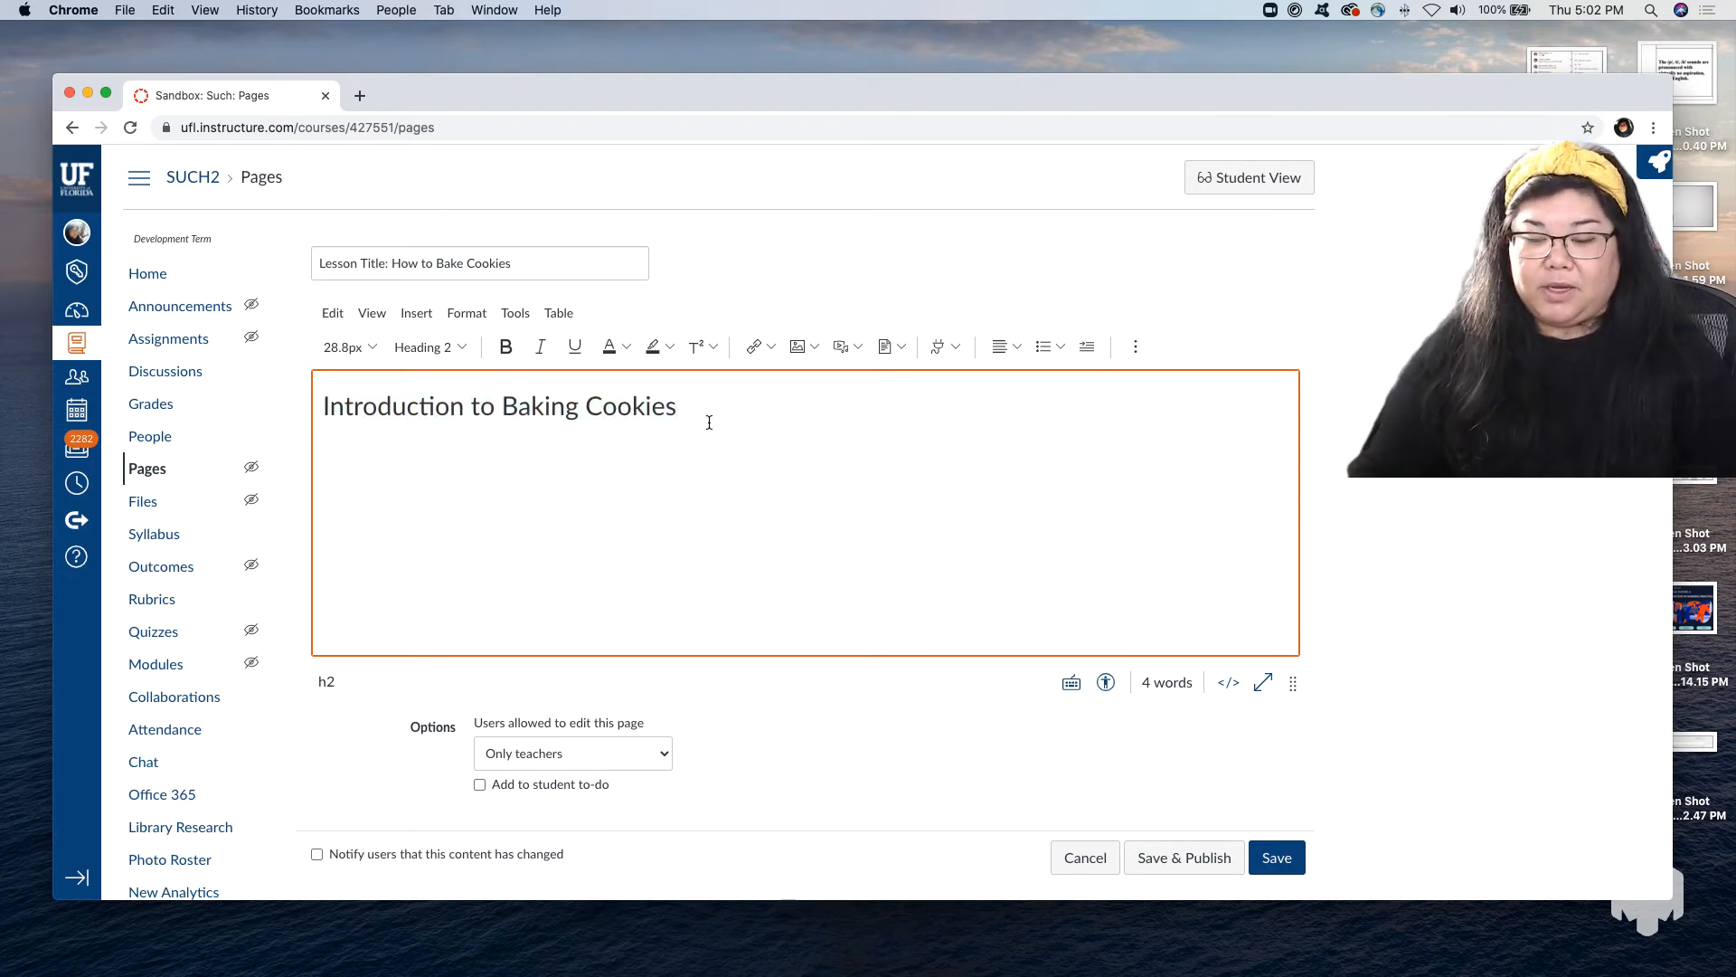
{"action": "key", "text": "Return"}
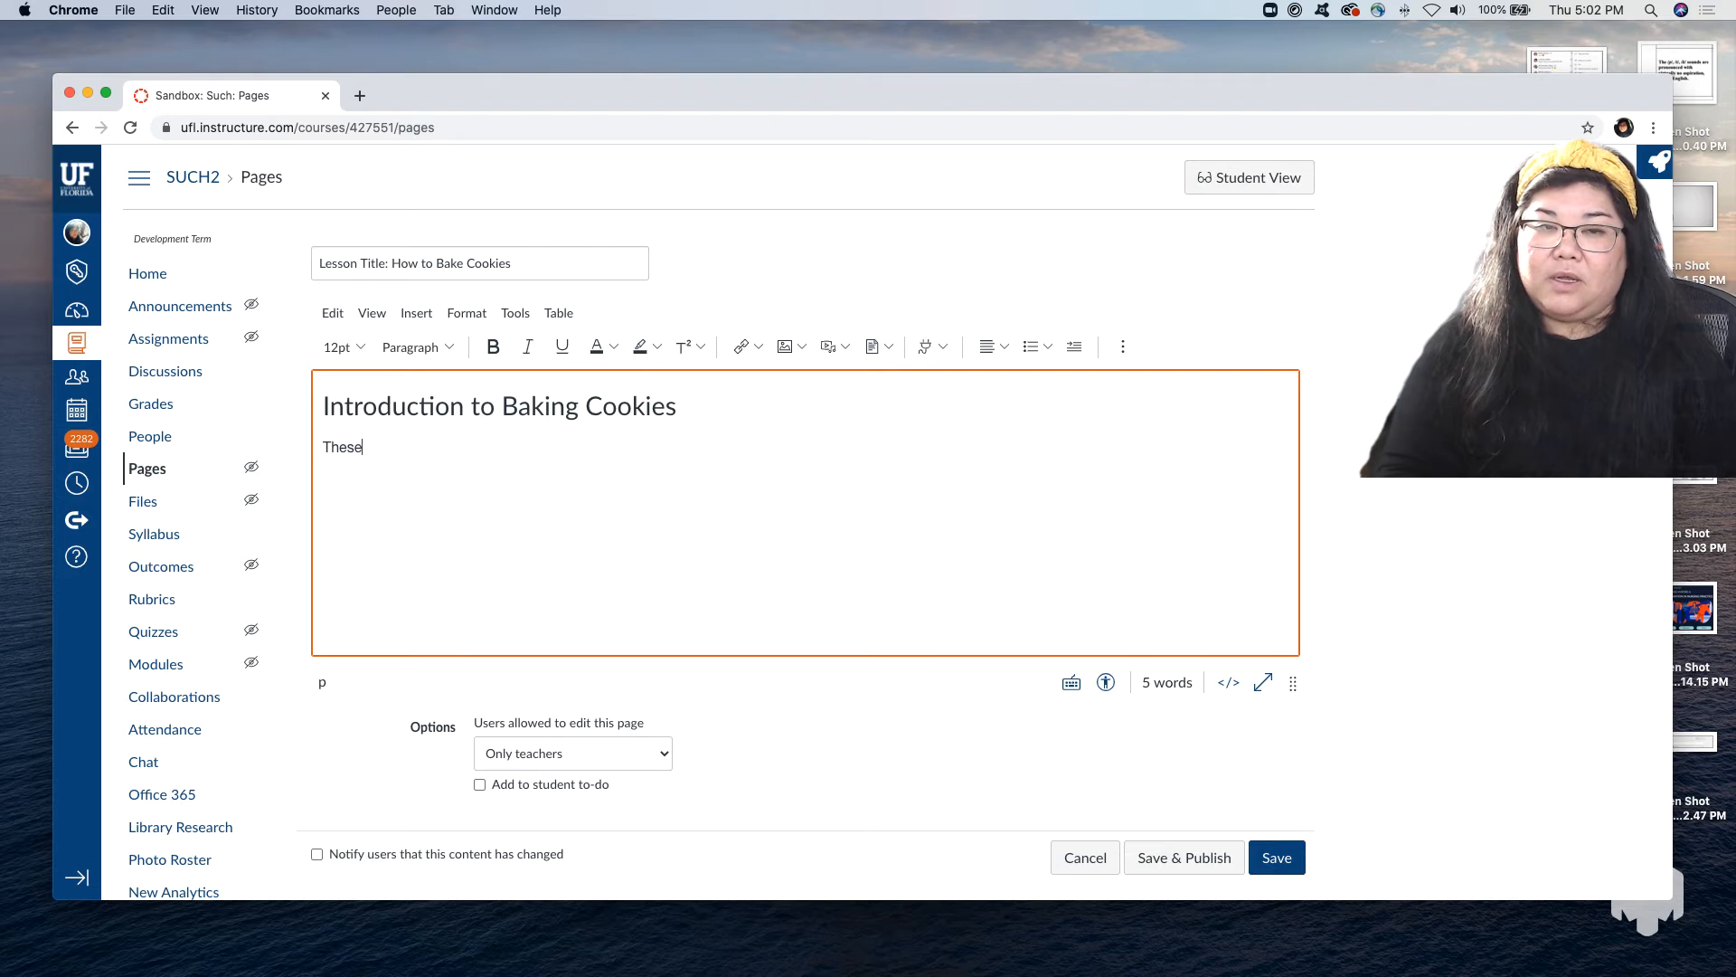
{"action": "type", "text": "The reas"}
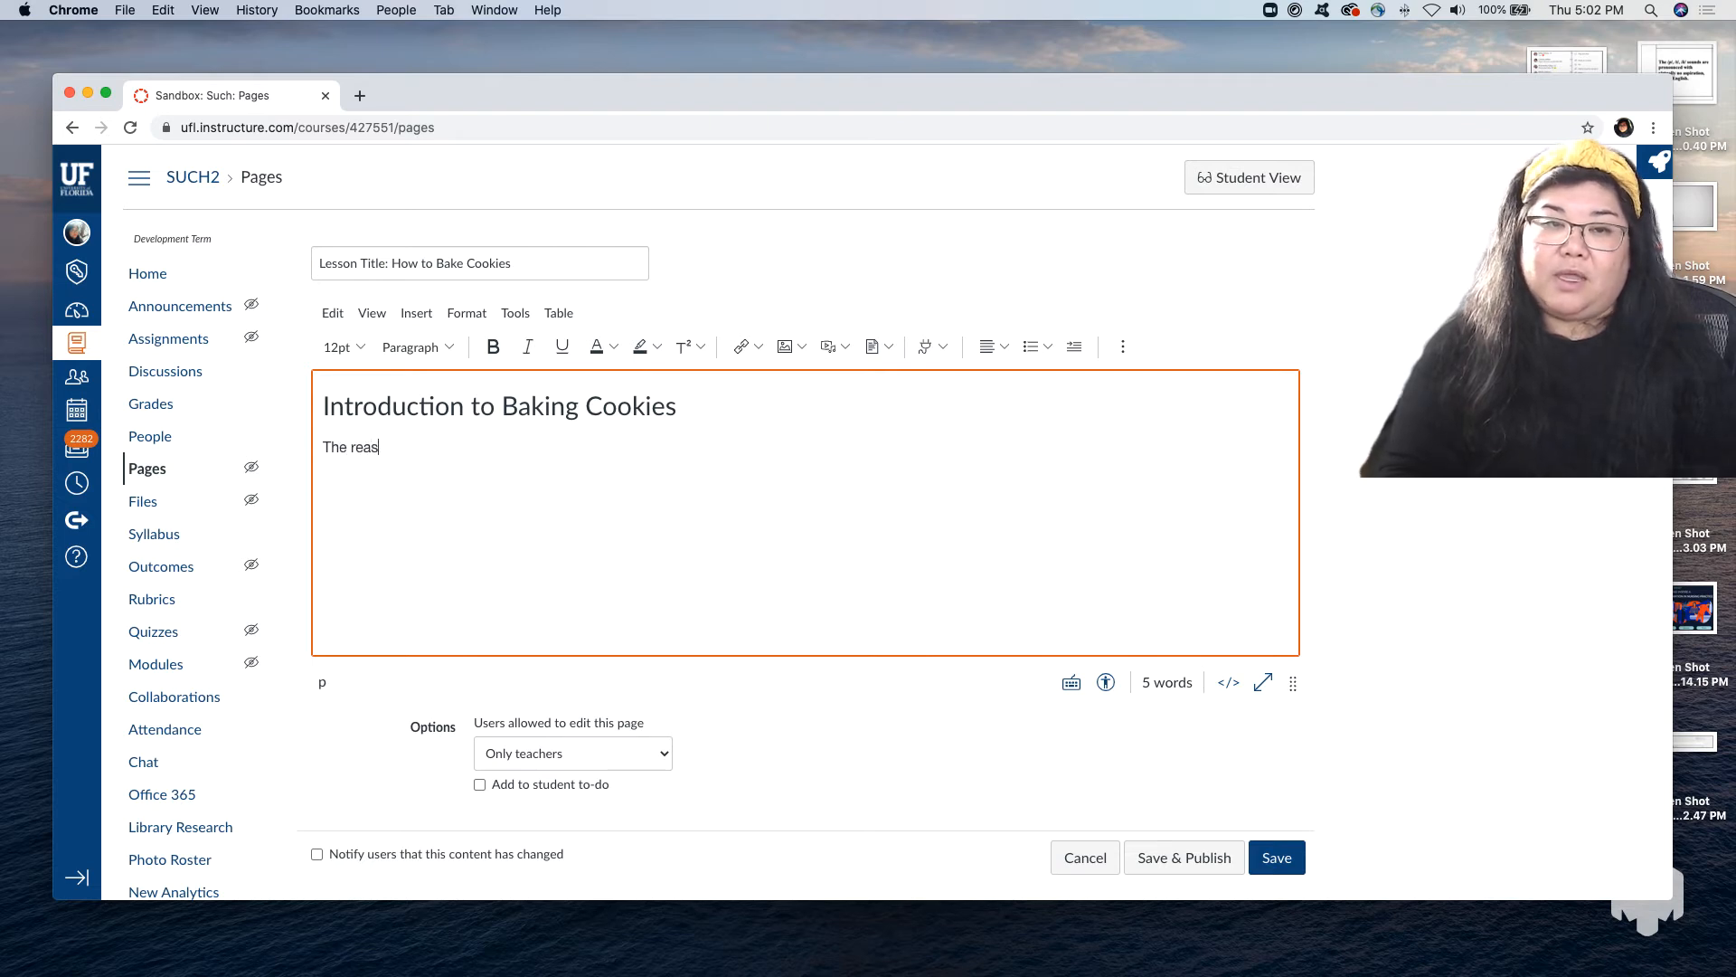
{"action": "type", "text": "on why I'm going "}
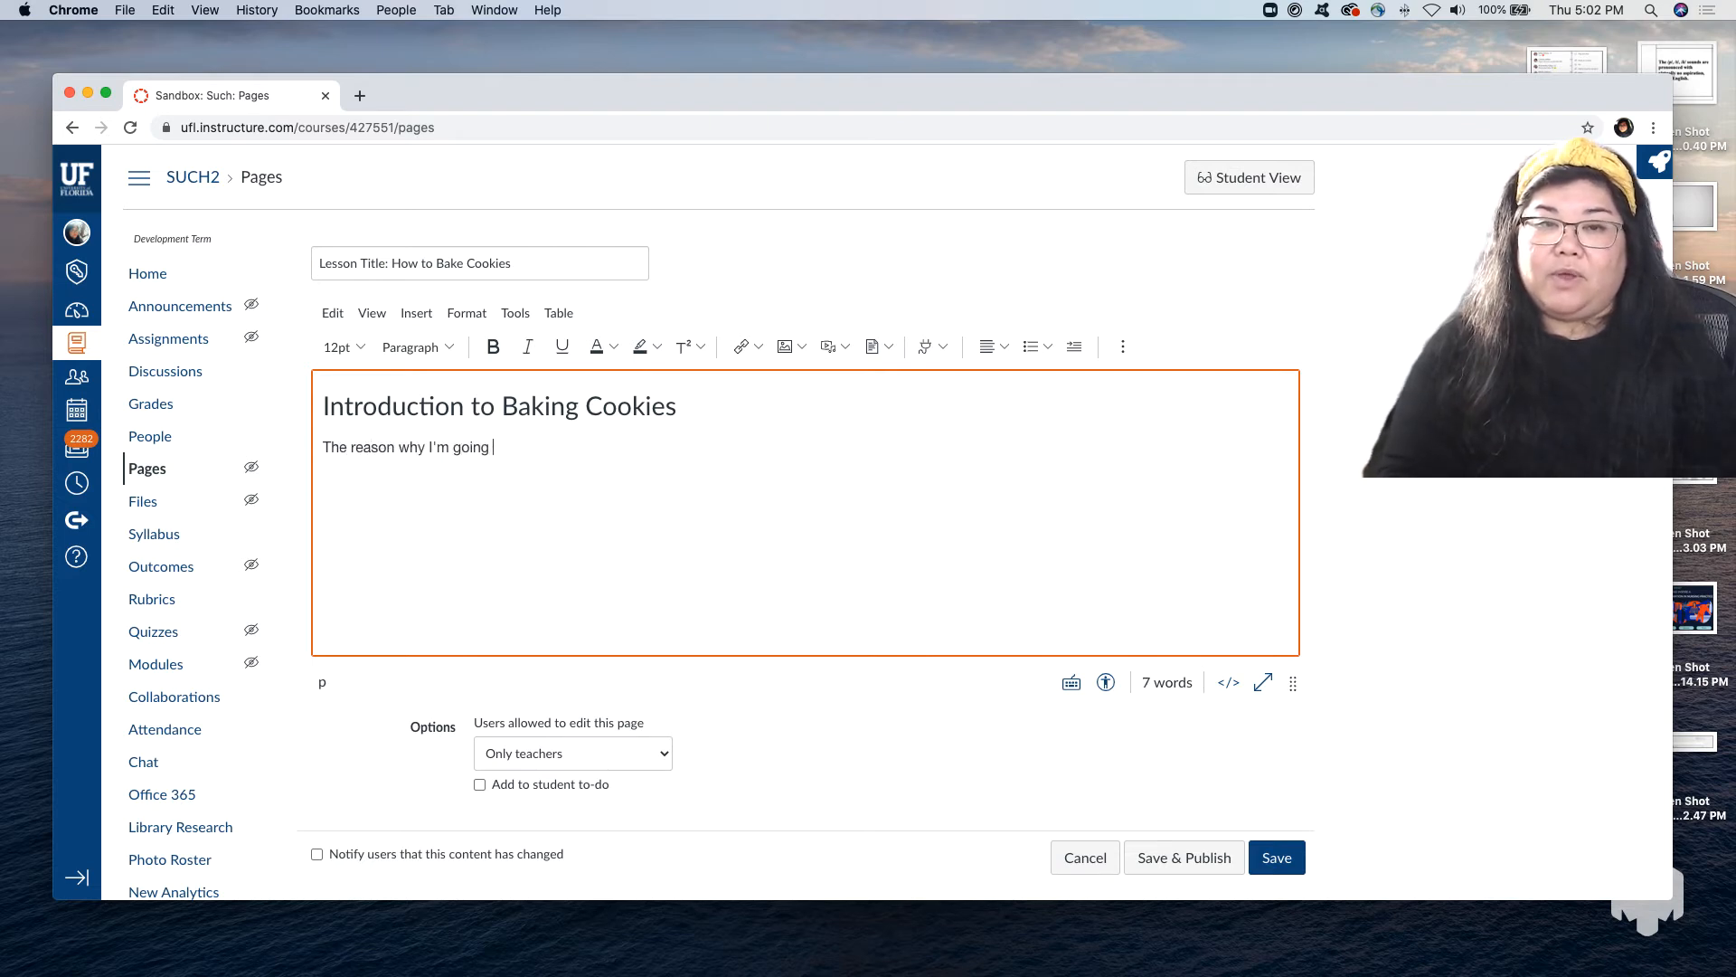
{"action": "type", "text": "over this less."}
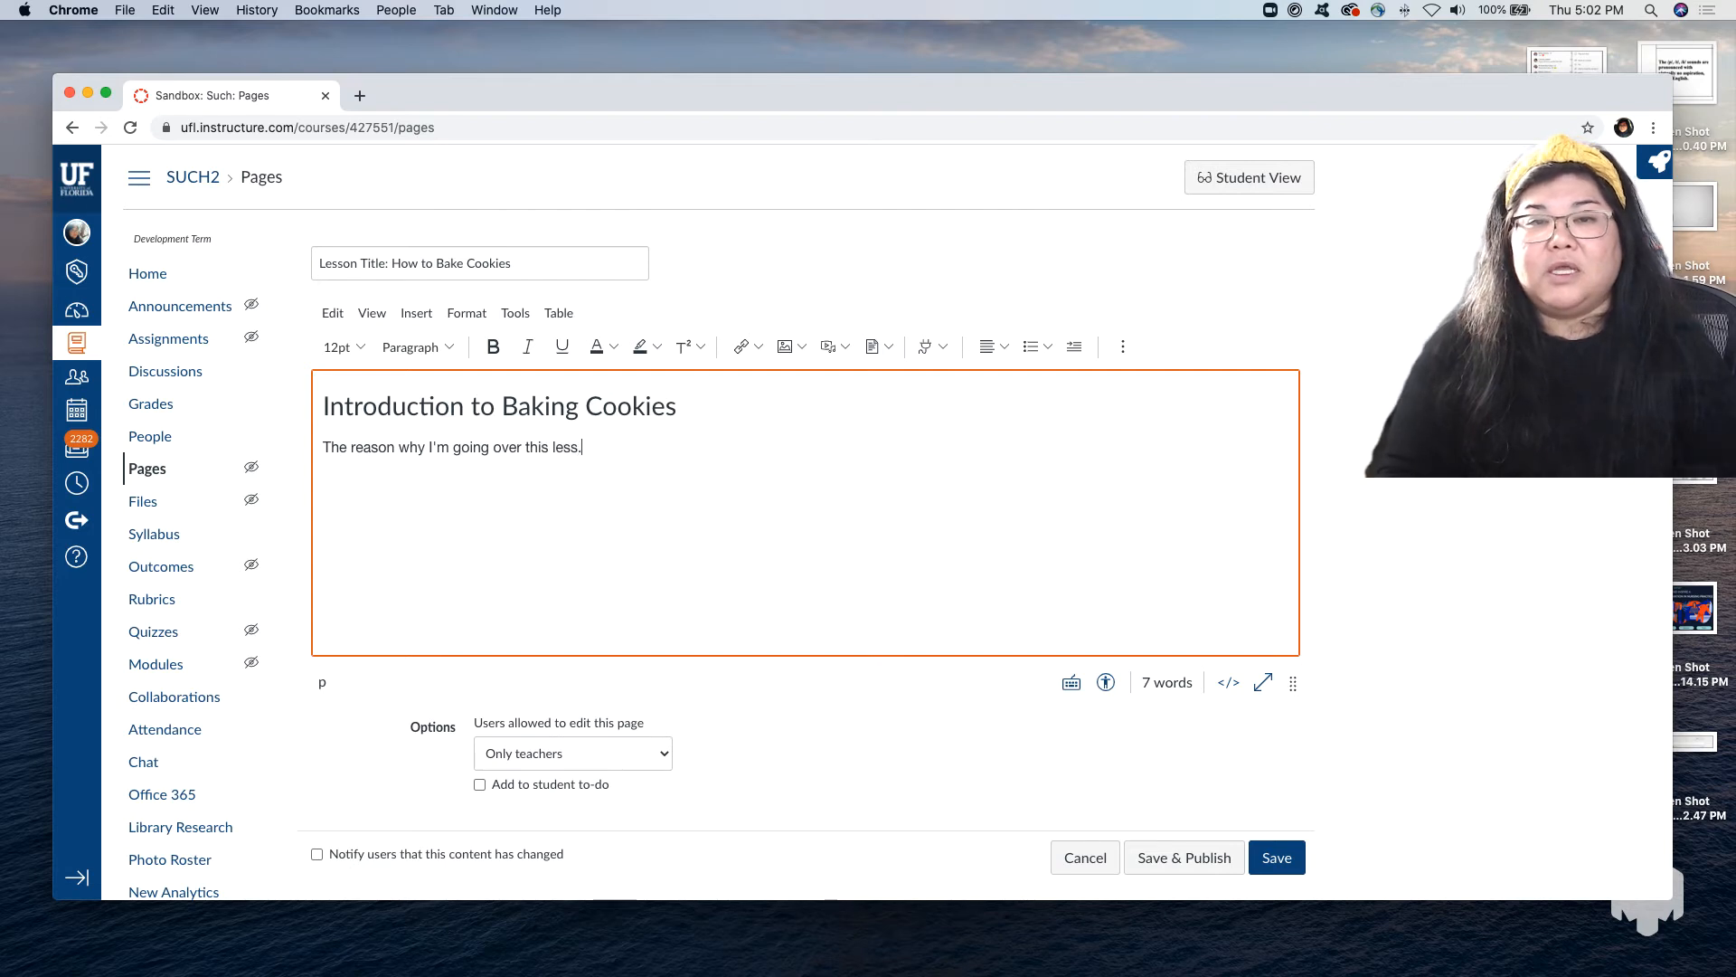
{"action": "type", "text": ".."}
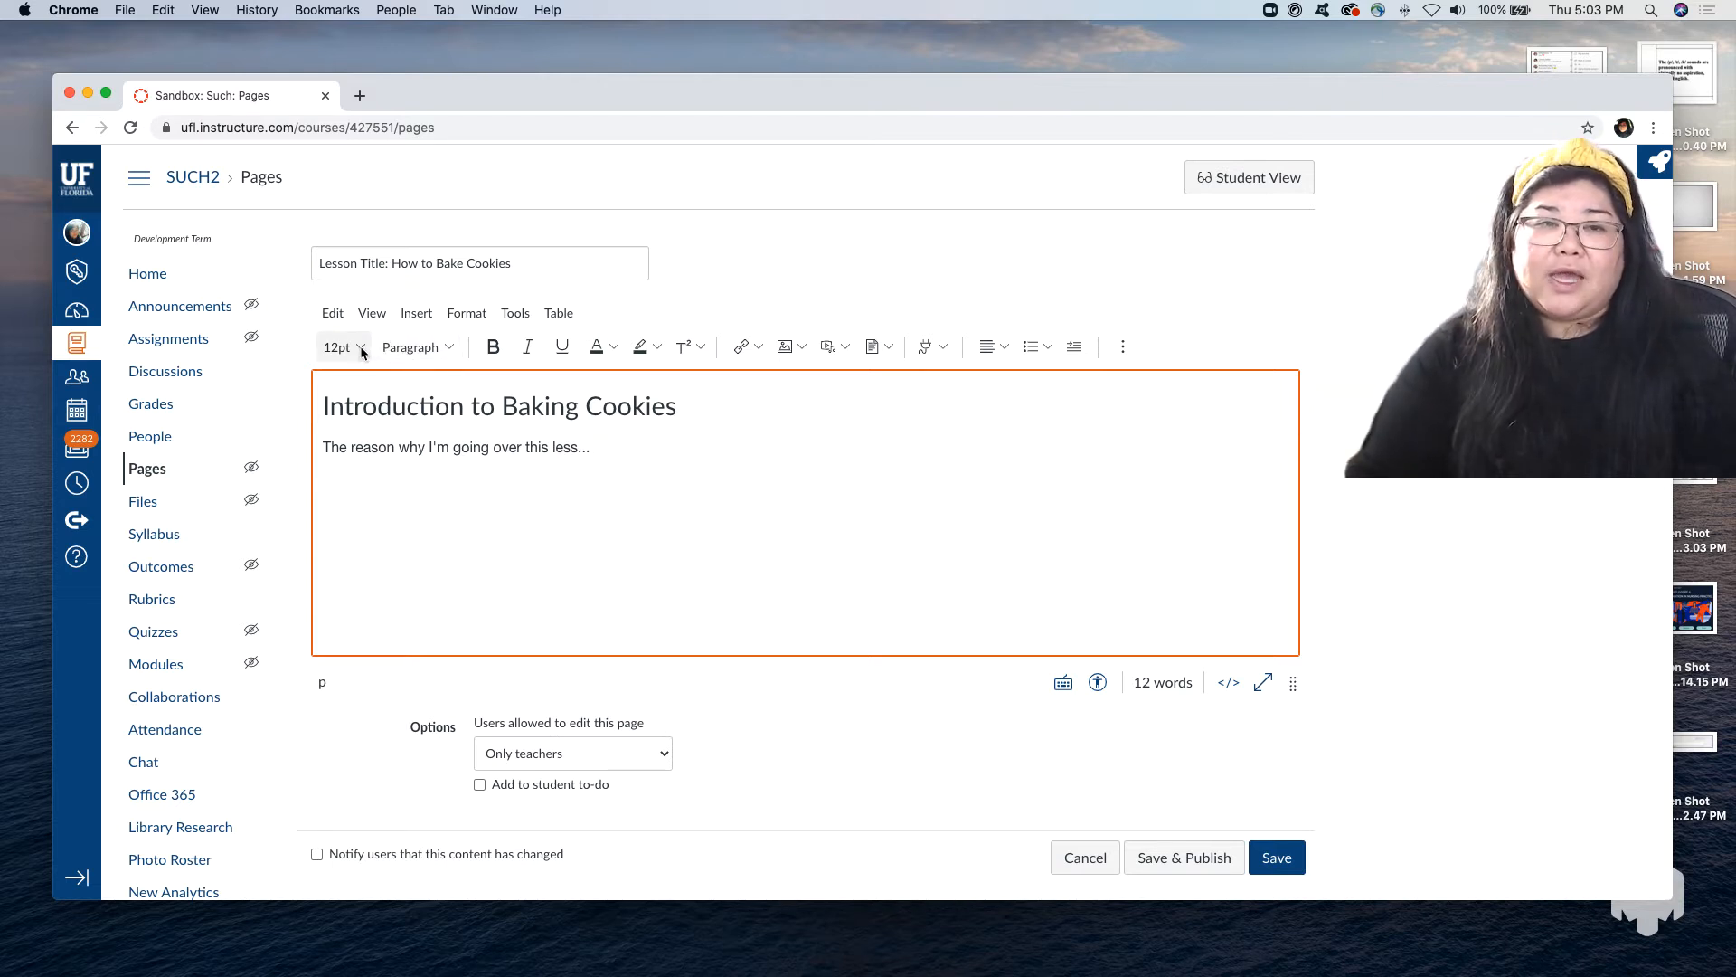
Check the paragraph style choices and try bold and italic at the end of the paragraph, switching both off again.
{"action": "left_click", "coordinate": [453, 349]}
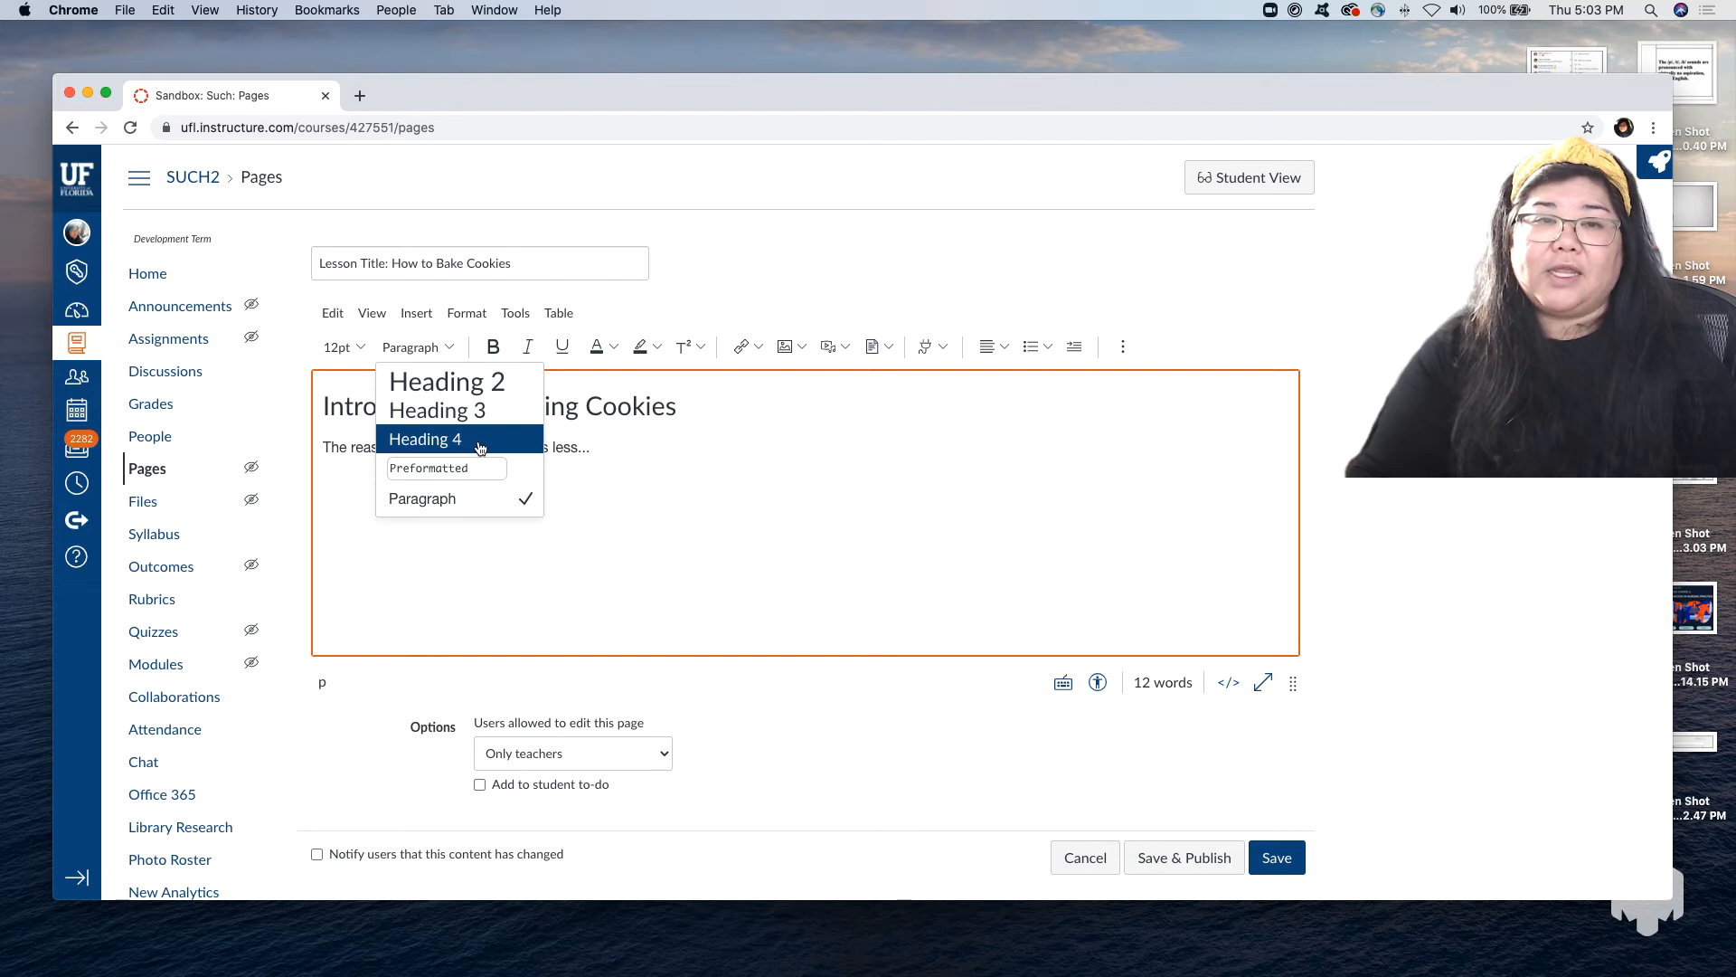
{"action": "left_click", "coordinate": [502, 349]}
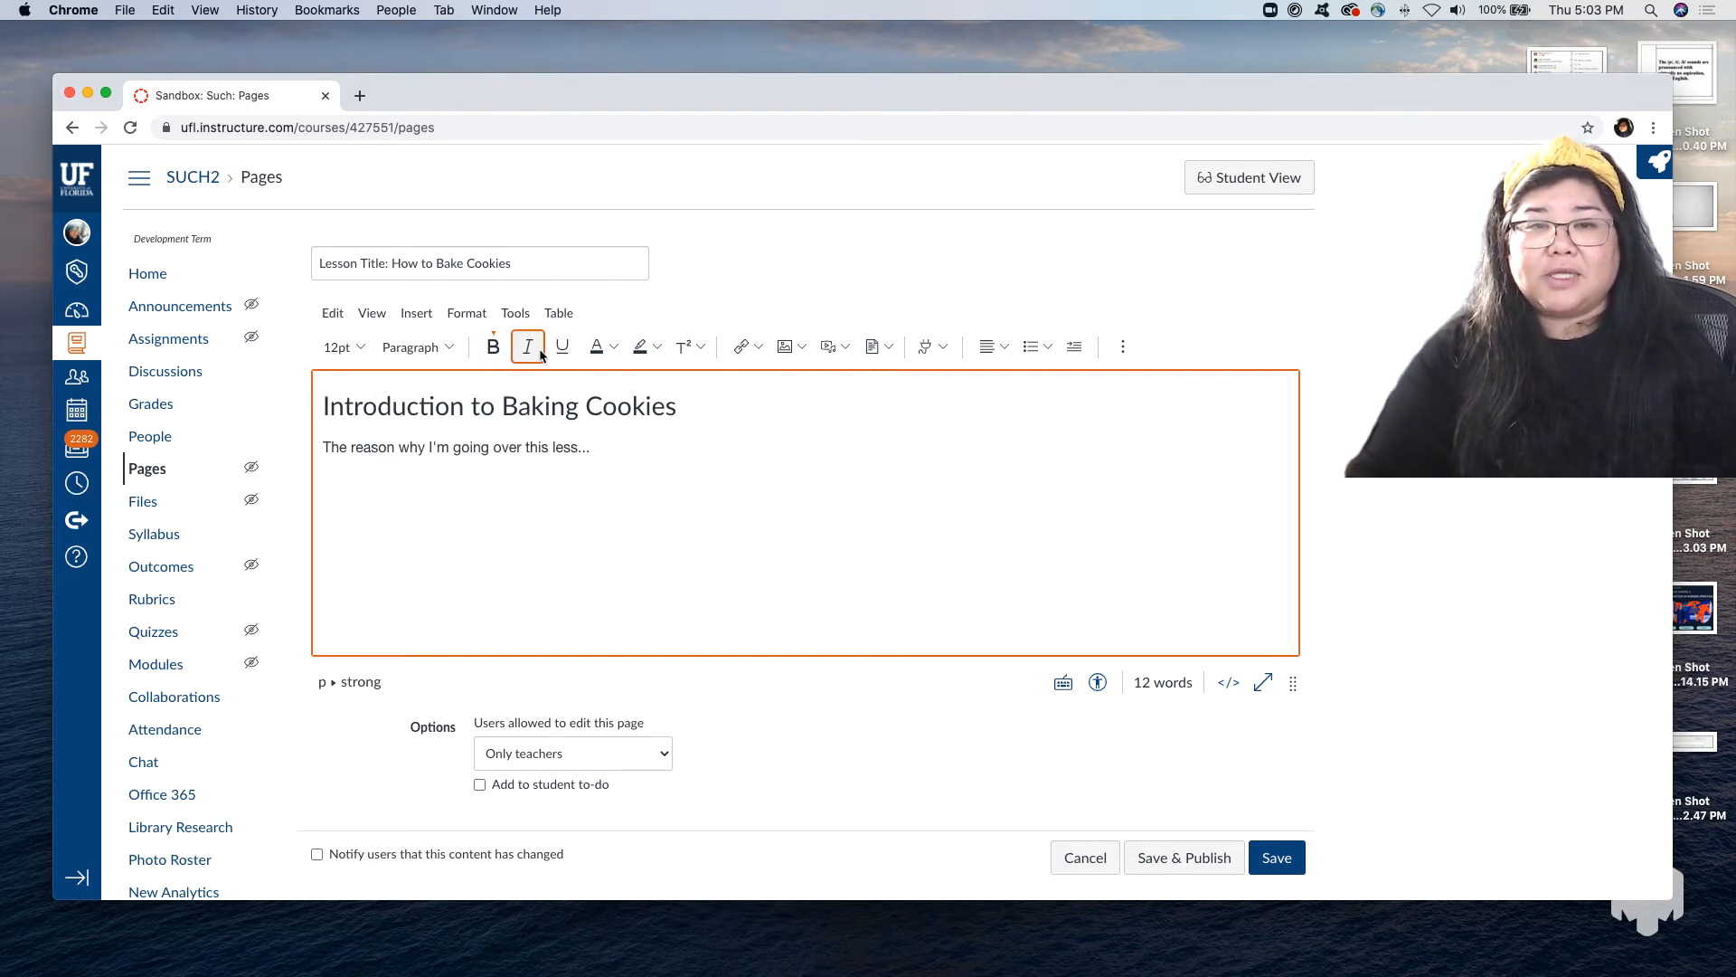
{"action": "left_click", "coordinate": [540, 353]}
{"action": "left_click", "coordinate": [492, 347]}
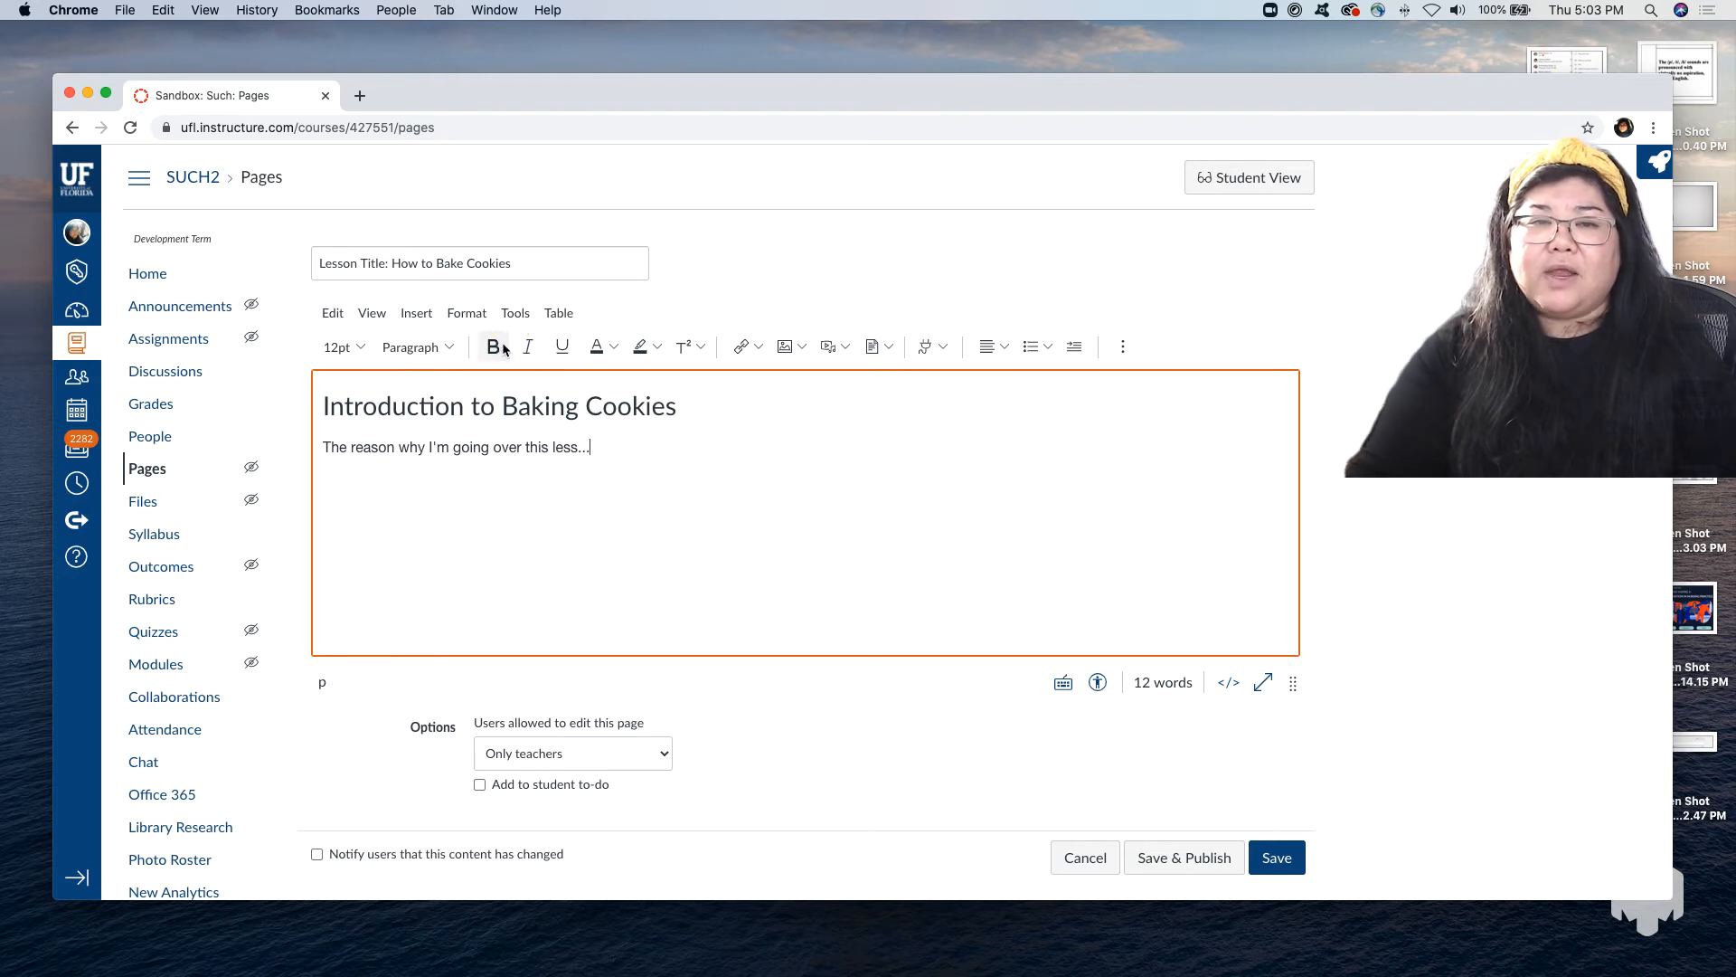
{"action": "left_click", "coordinate": [527, 346]}
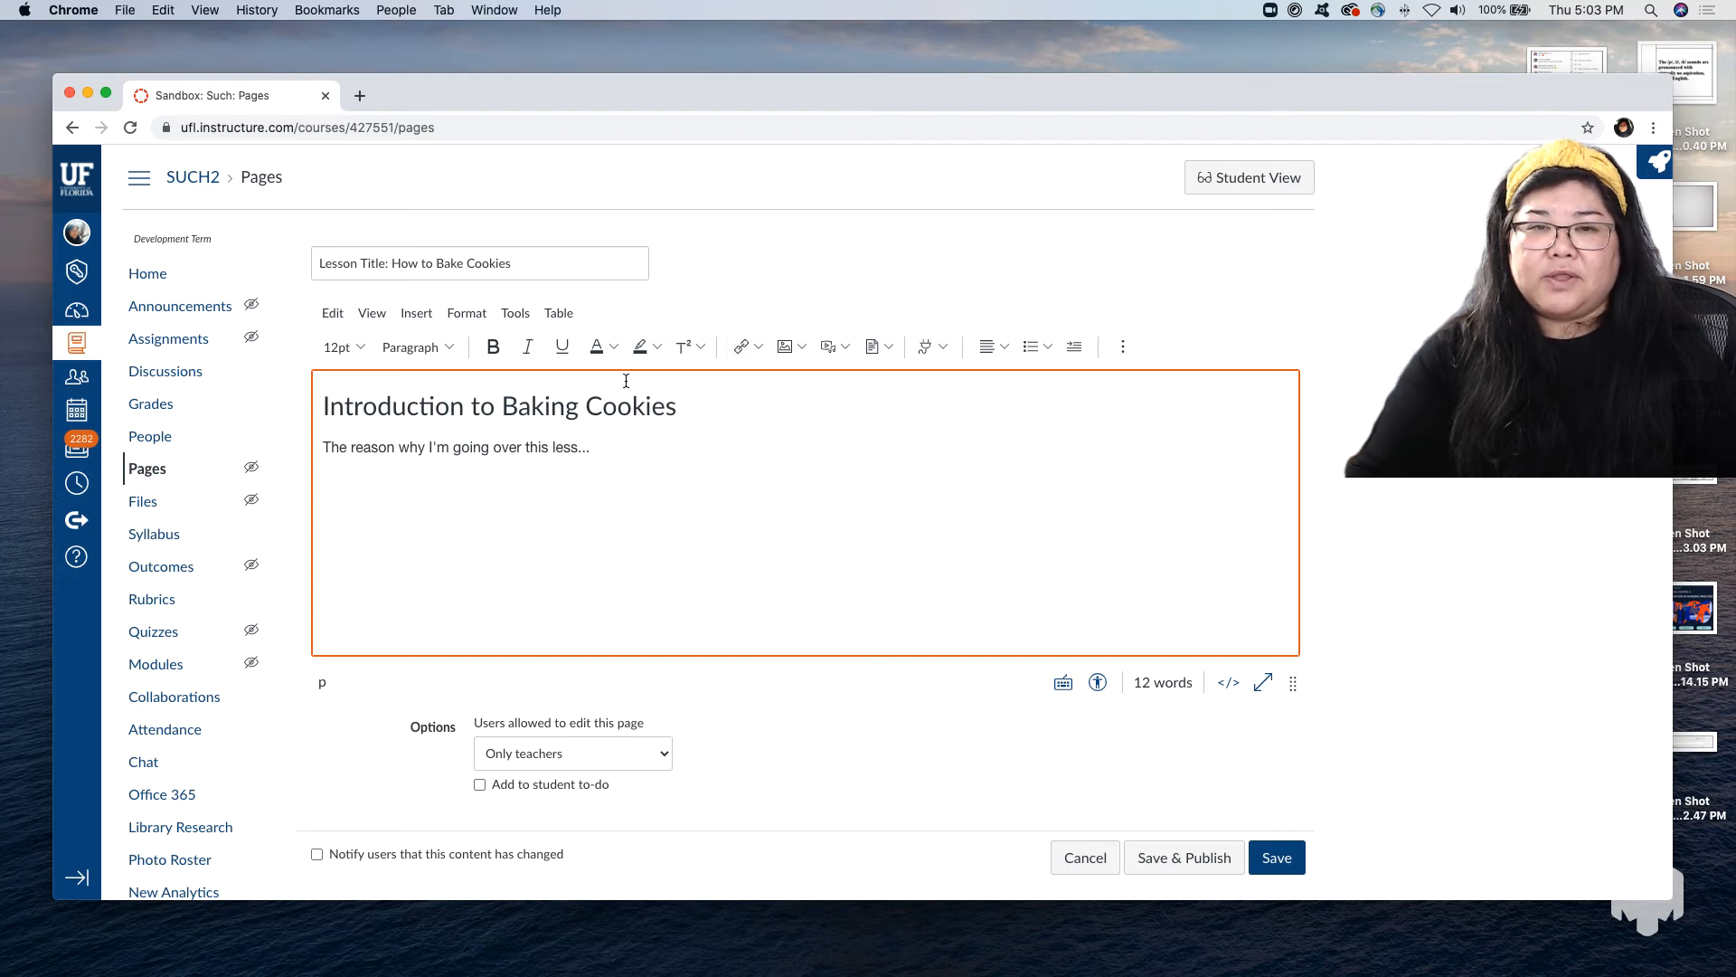
Review the text color, highlight color and superscript/subscript options for the "Introduction to Baking Cookies" heading.
{"action": "left_click_drag", "start_coordinate": [676, 411], "coordinate": [301, 412]}
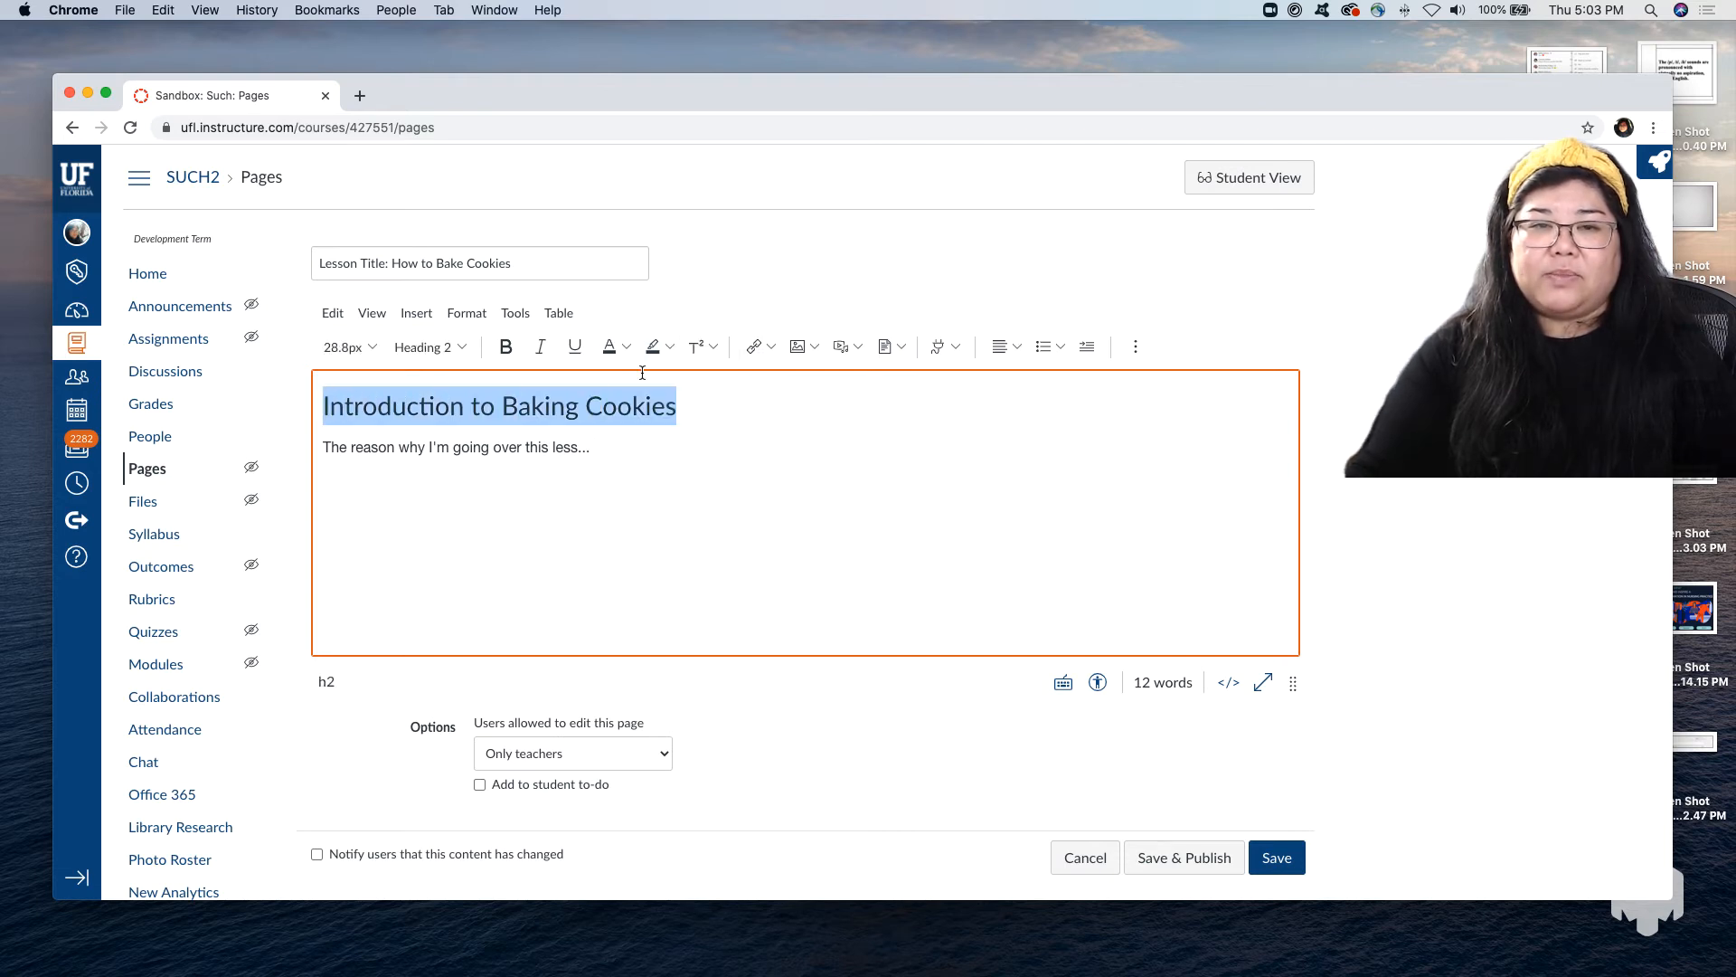
{"action": "left_click", "coordinate": [627, 348]}
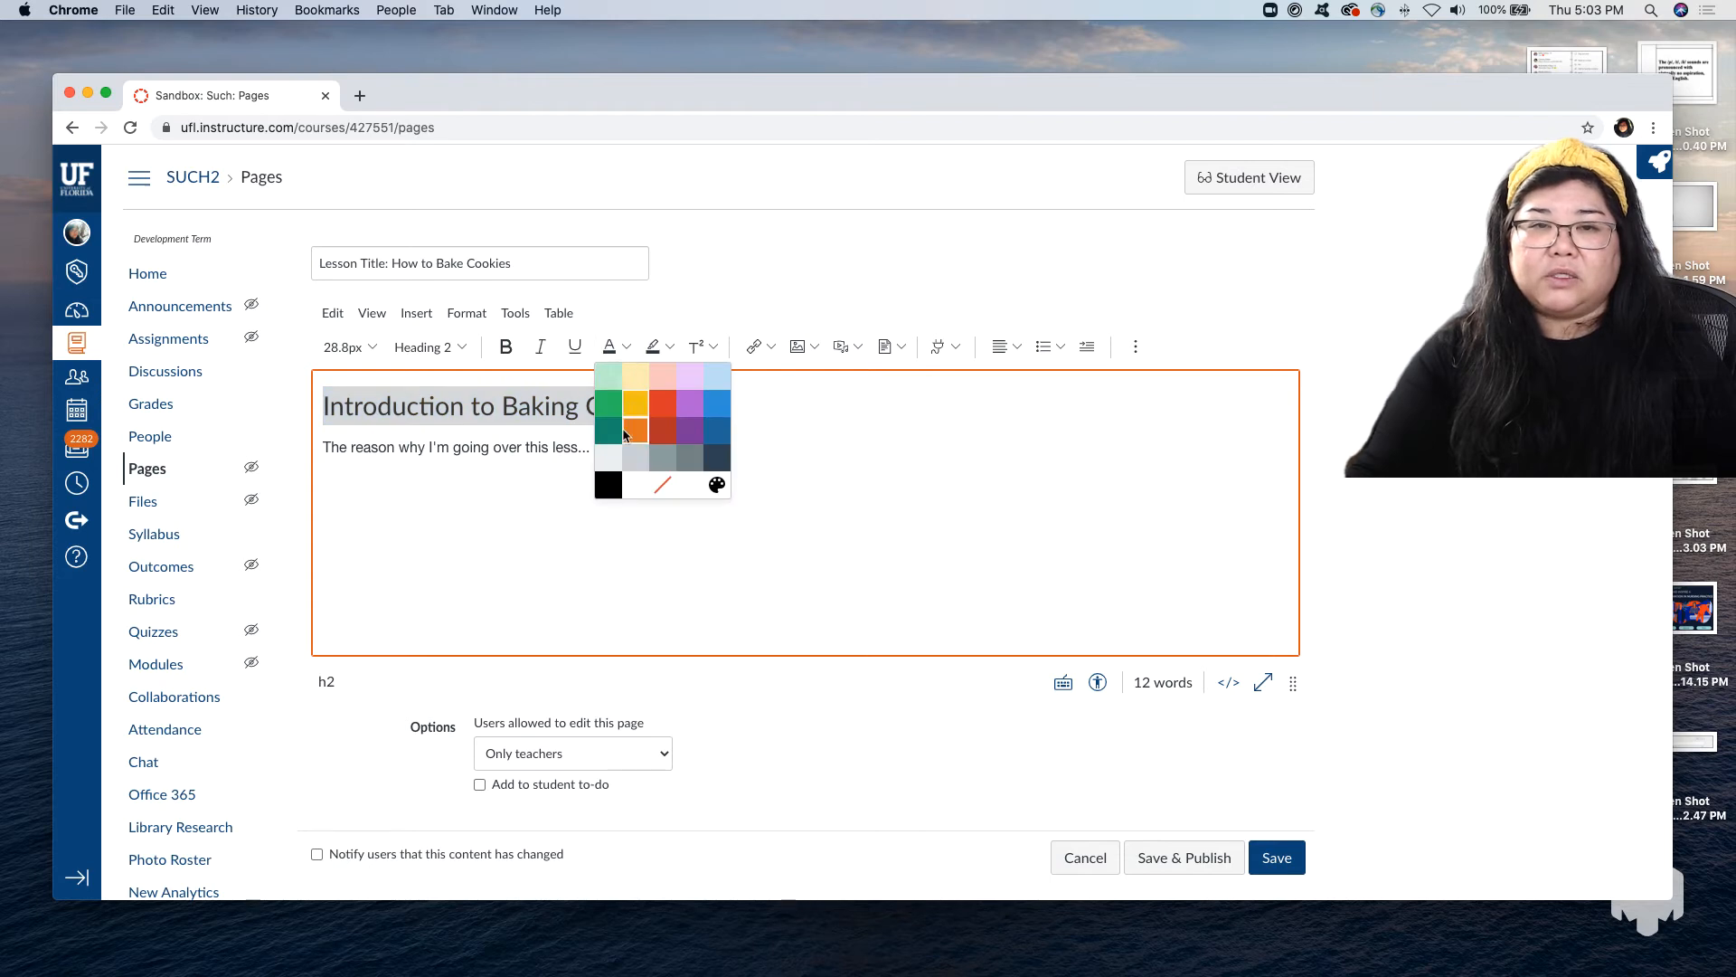
{"action": "left_click", "coordinate": [670, 350]}
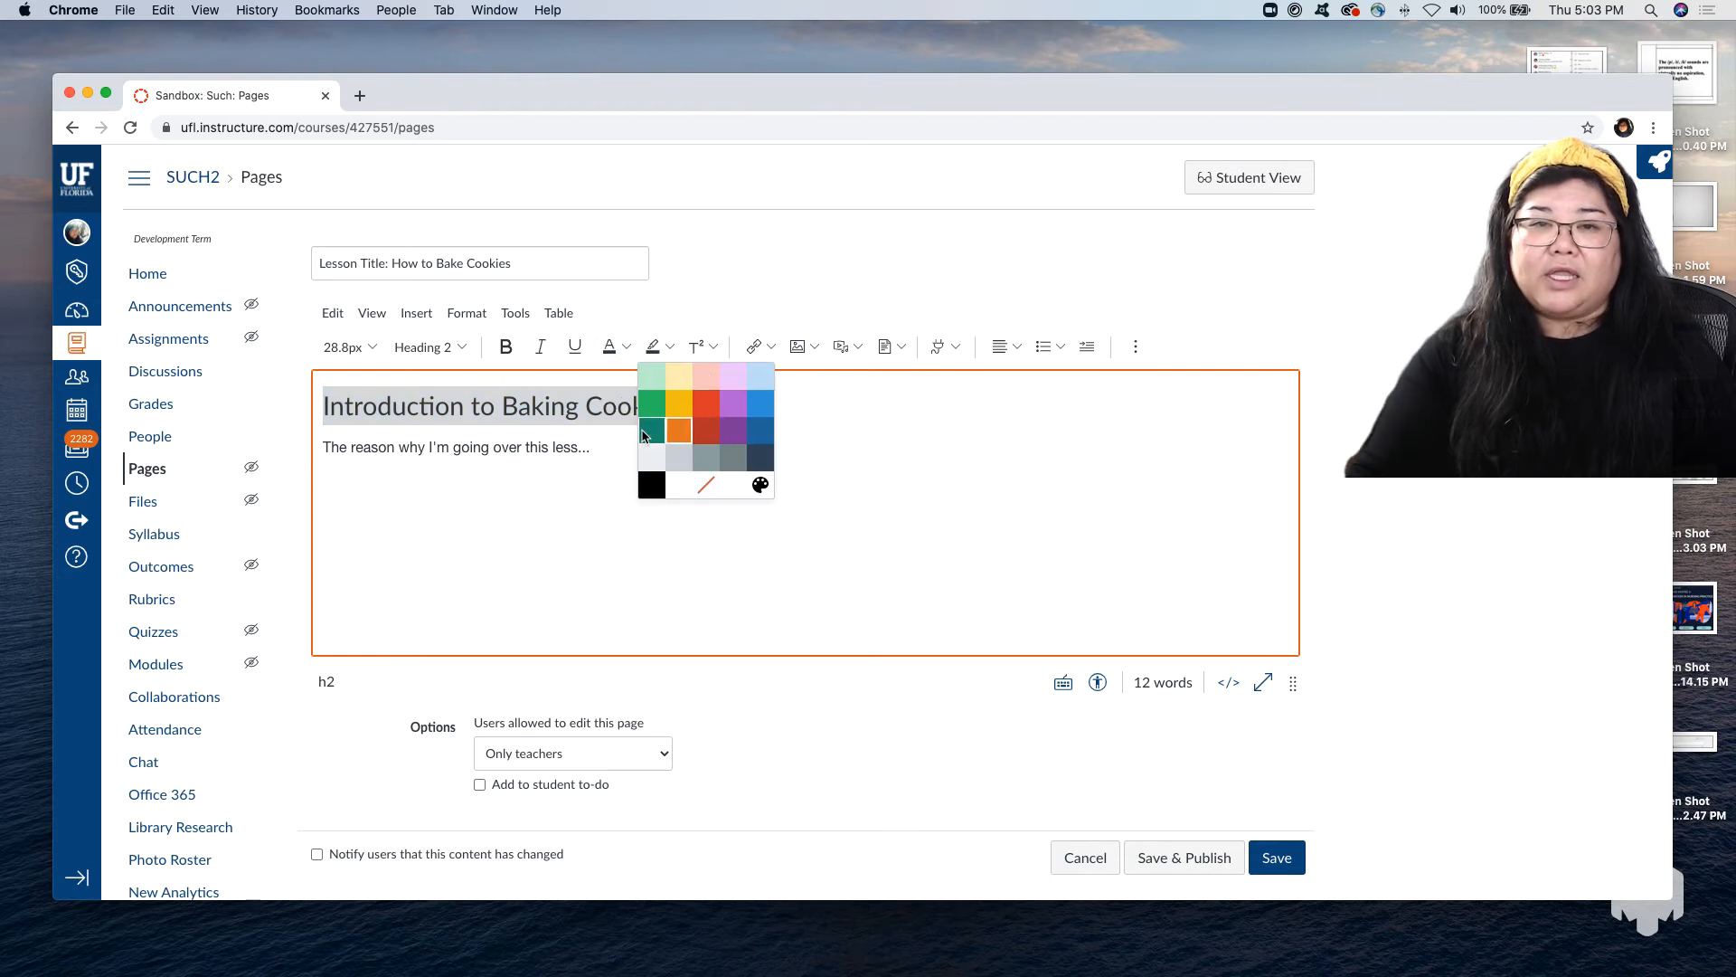
{"action": "left_click", "coordinate": [714, 348]}
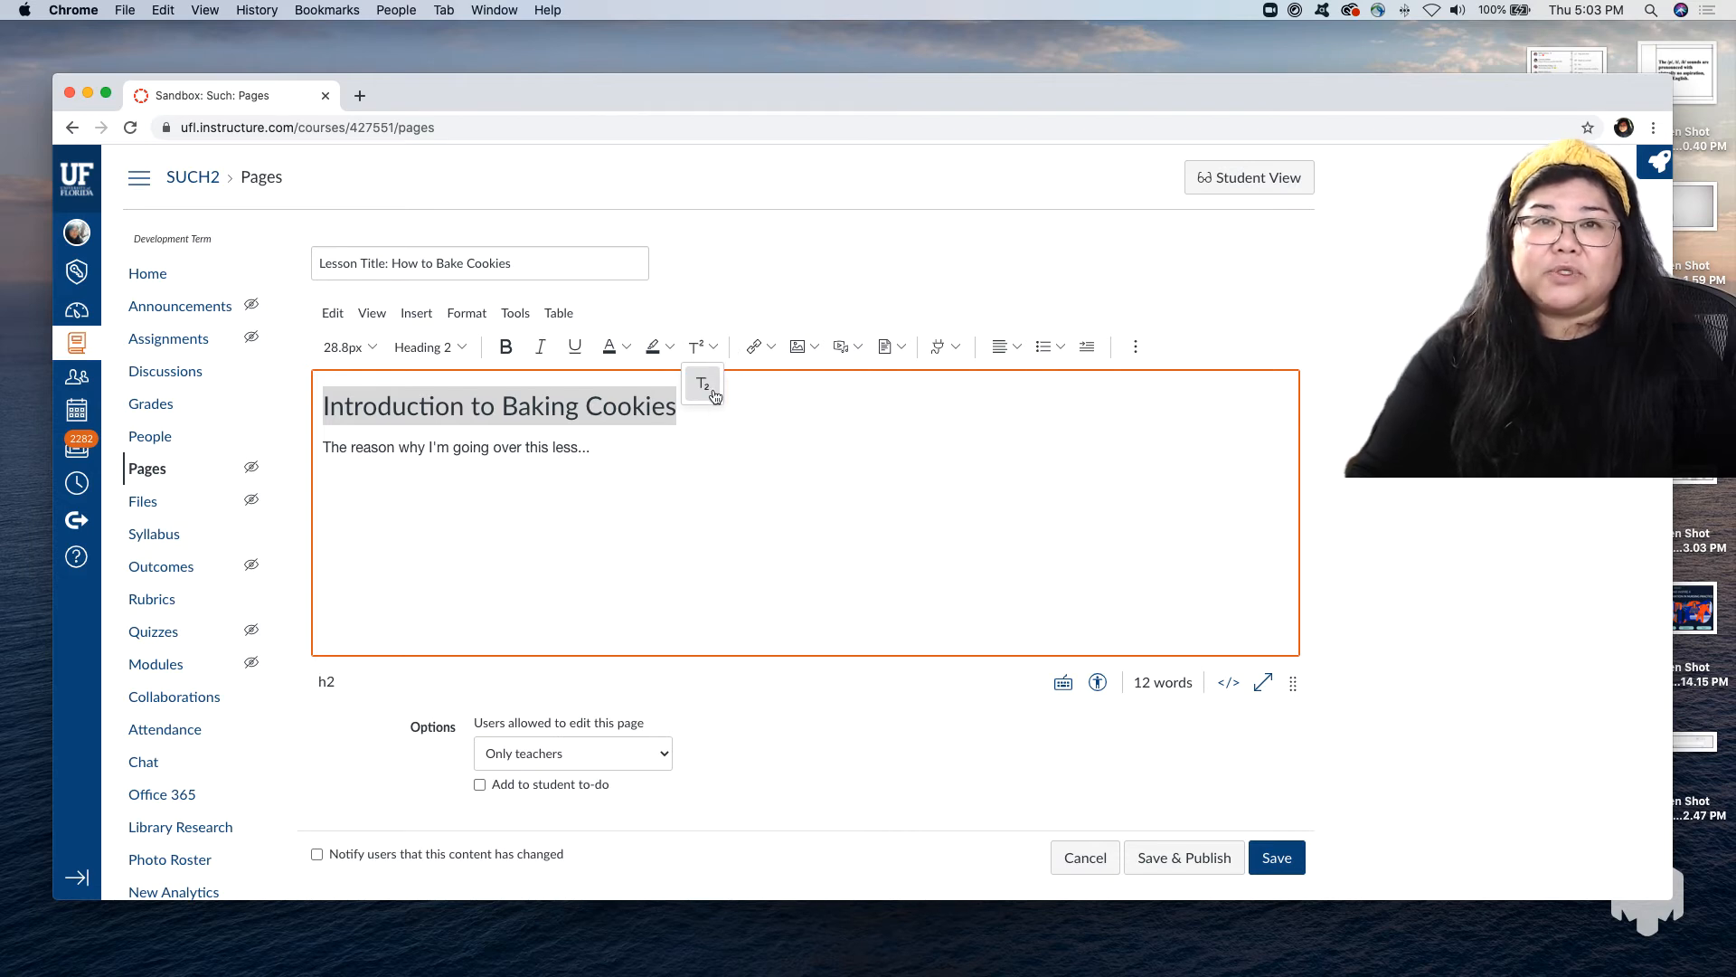
Examine the external link form and the course link categories for the "Introduction to Baking Cookies" heading without adding a link.
{"action": "left_click", "coordinate": [770, 349]}
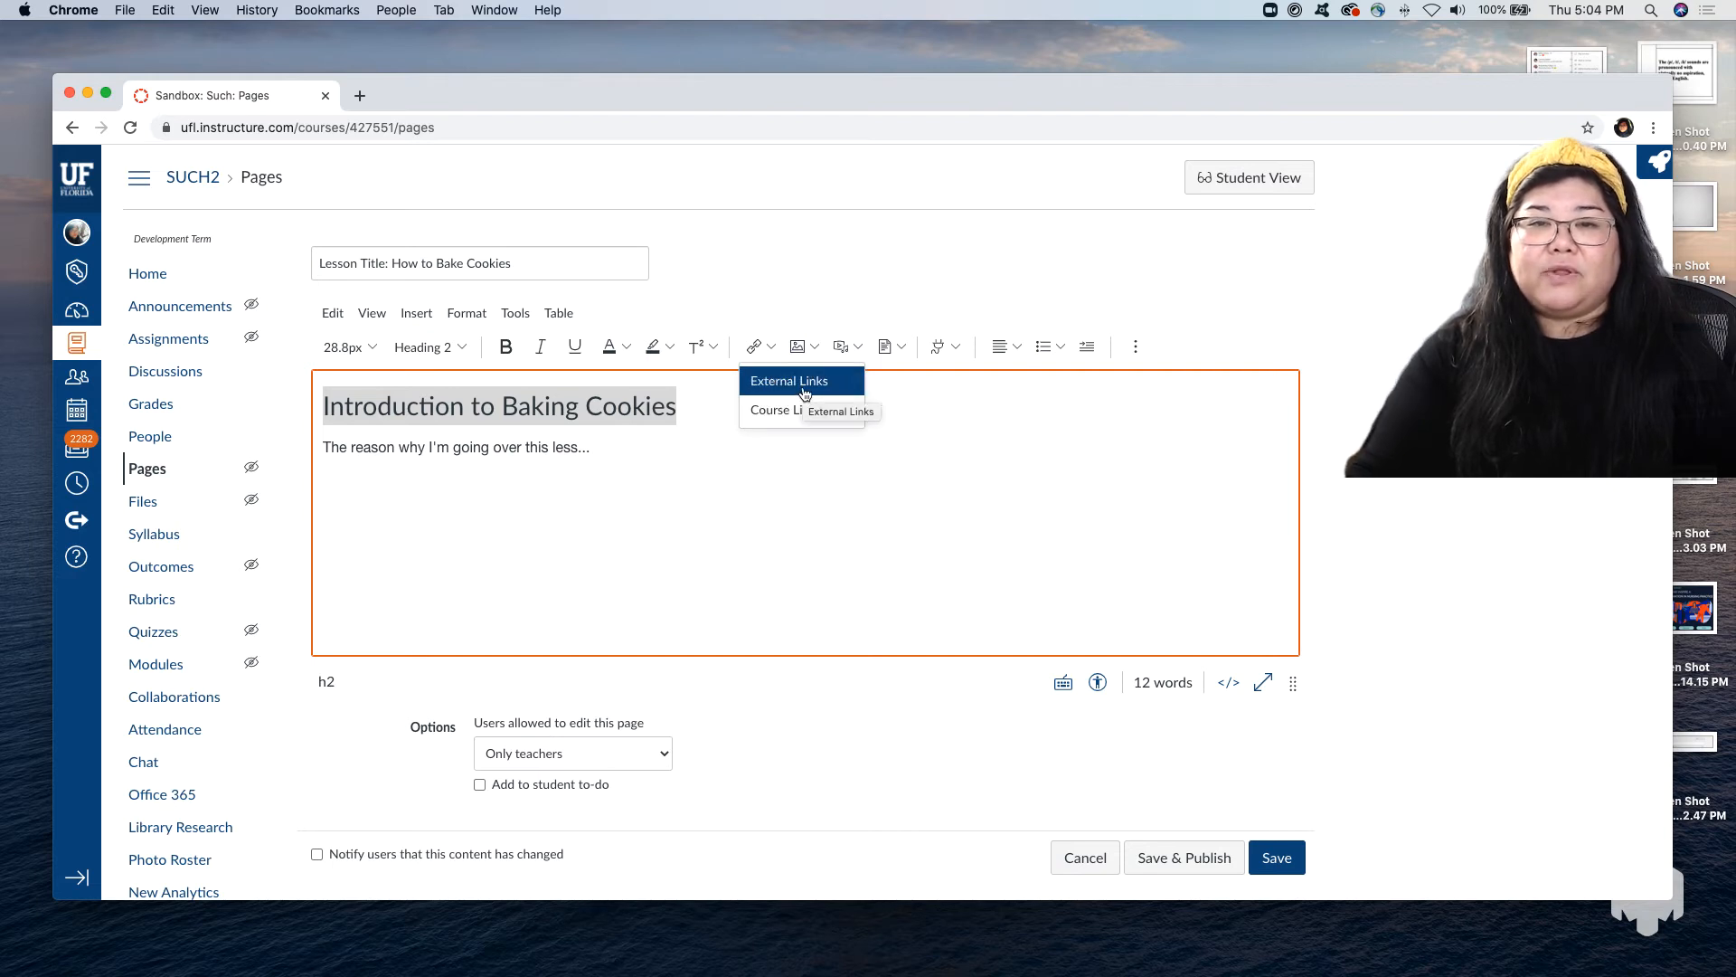
{"action": "left_click", "coordinate": [805, 392]}
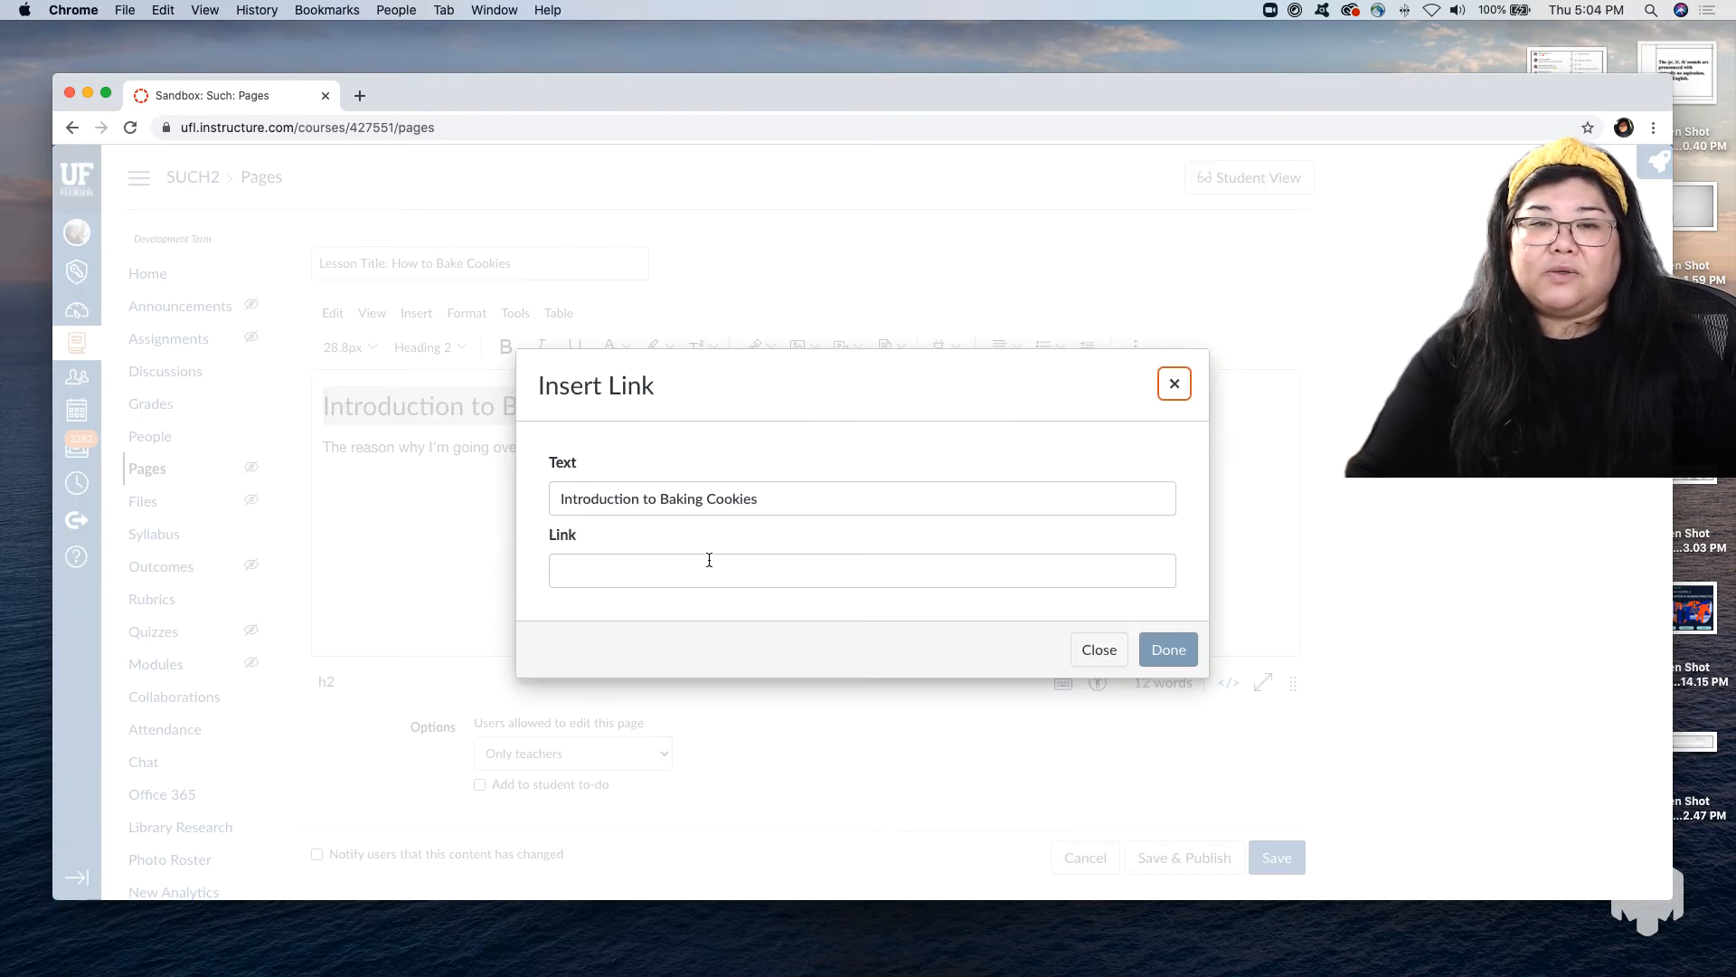
{"action": "left_click", "coordinate": [700, 571]}
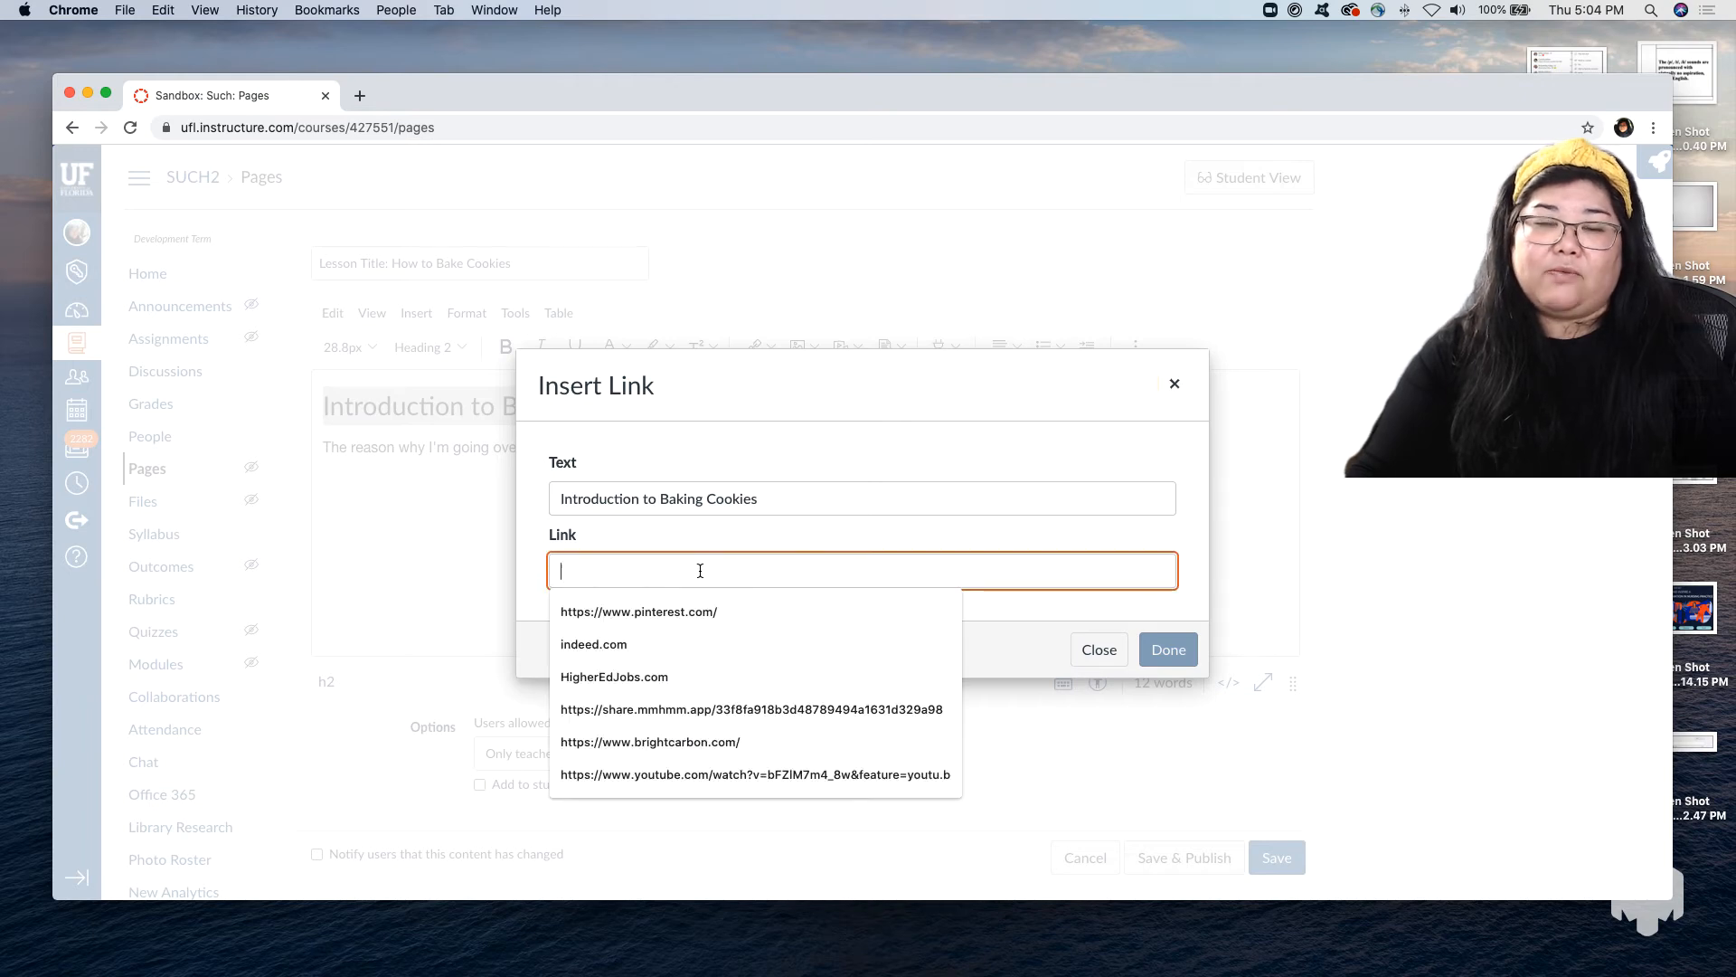
{"action": "left_click", "coordinate": [1147, 649]}
{"action": "left_click", "coordinate": [1097, 648]}
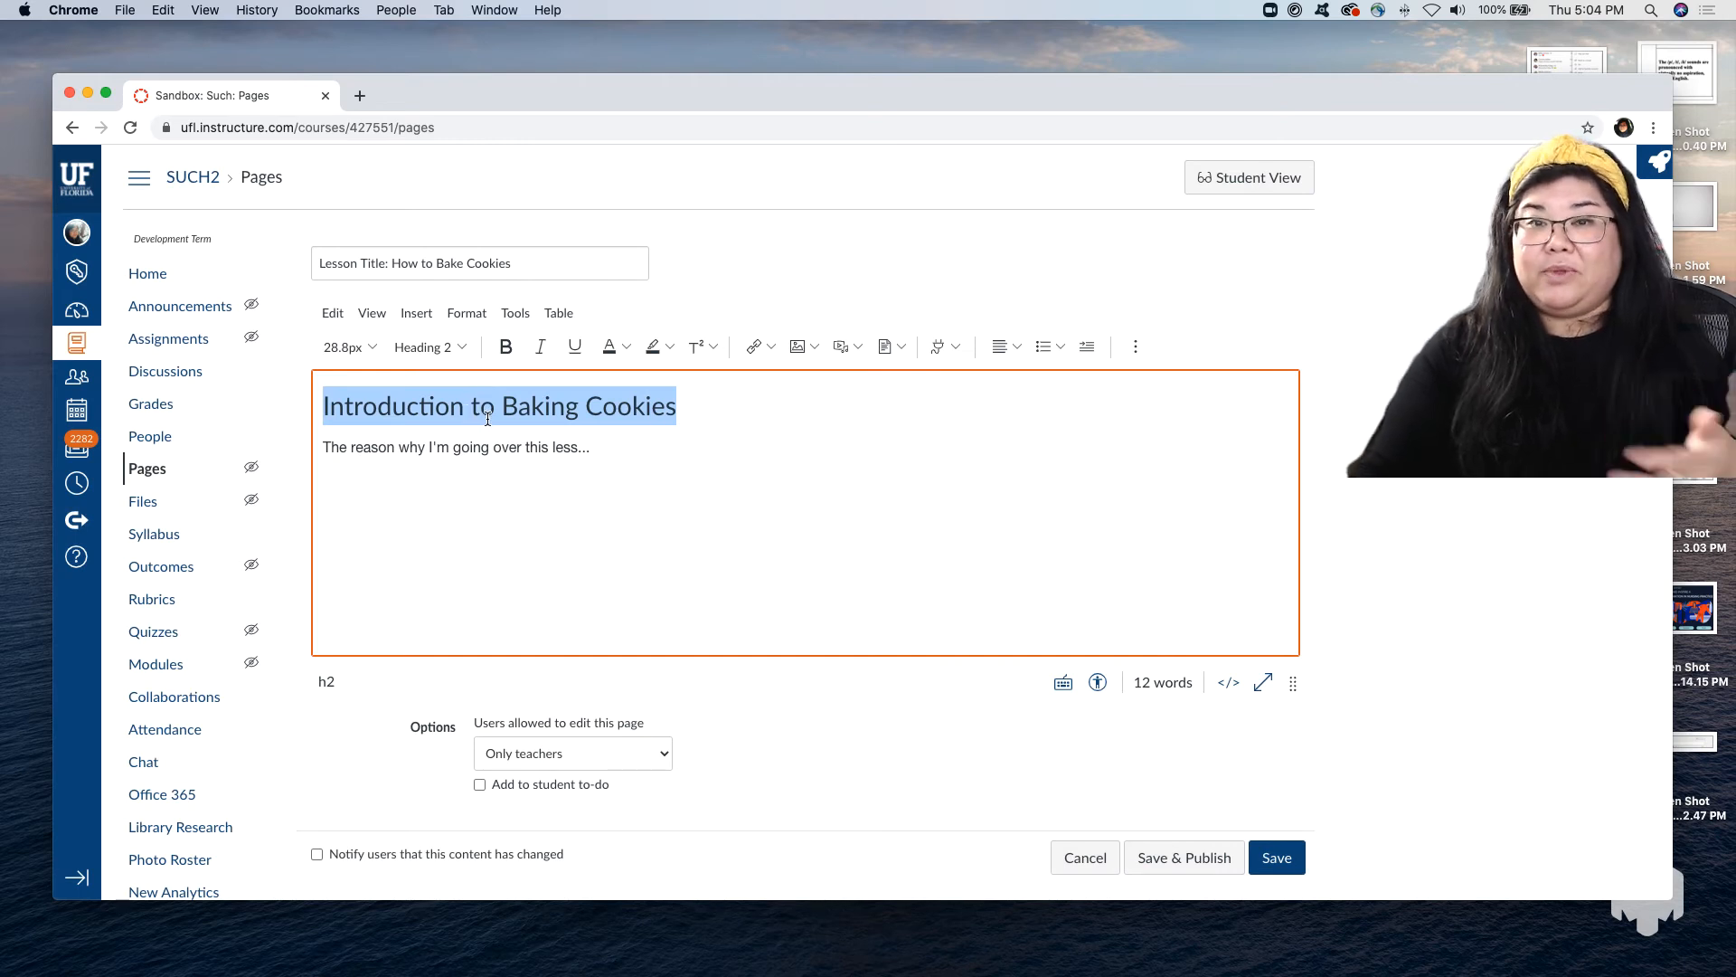
{"action": "left_click", "coordinate": [770, 349]}
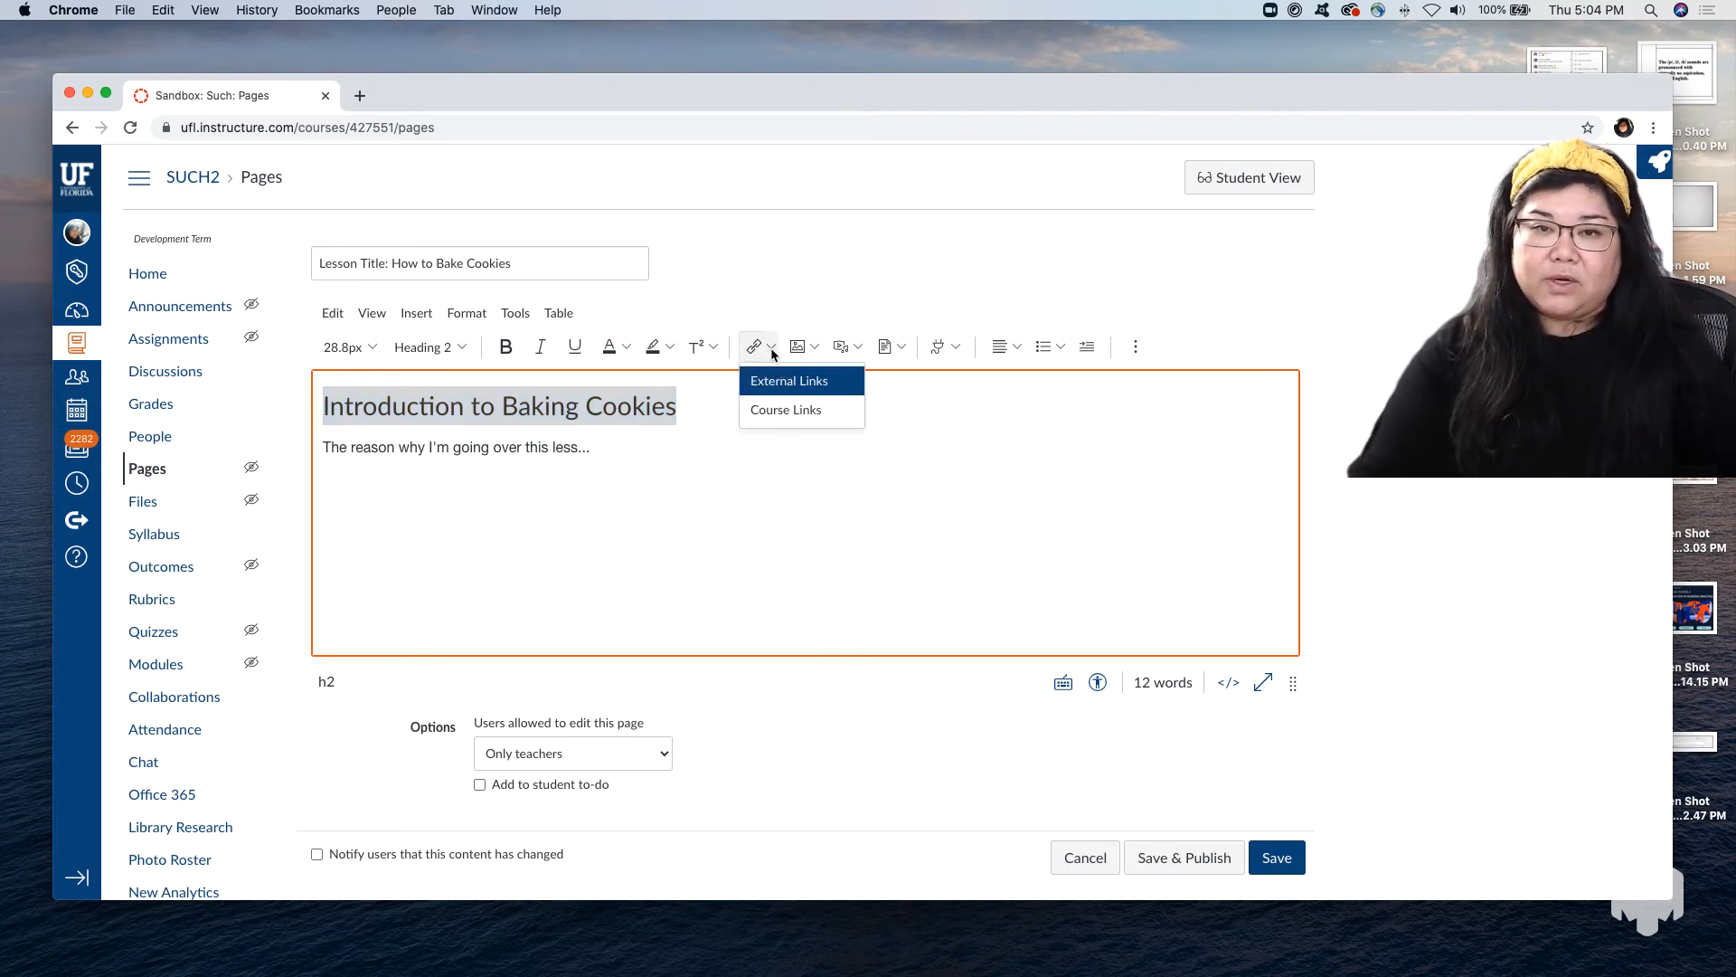
{"action": "left_click", "coordinate": [789, 411]}
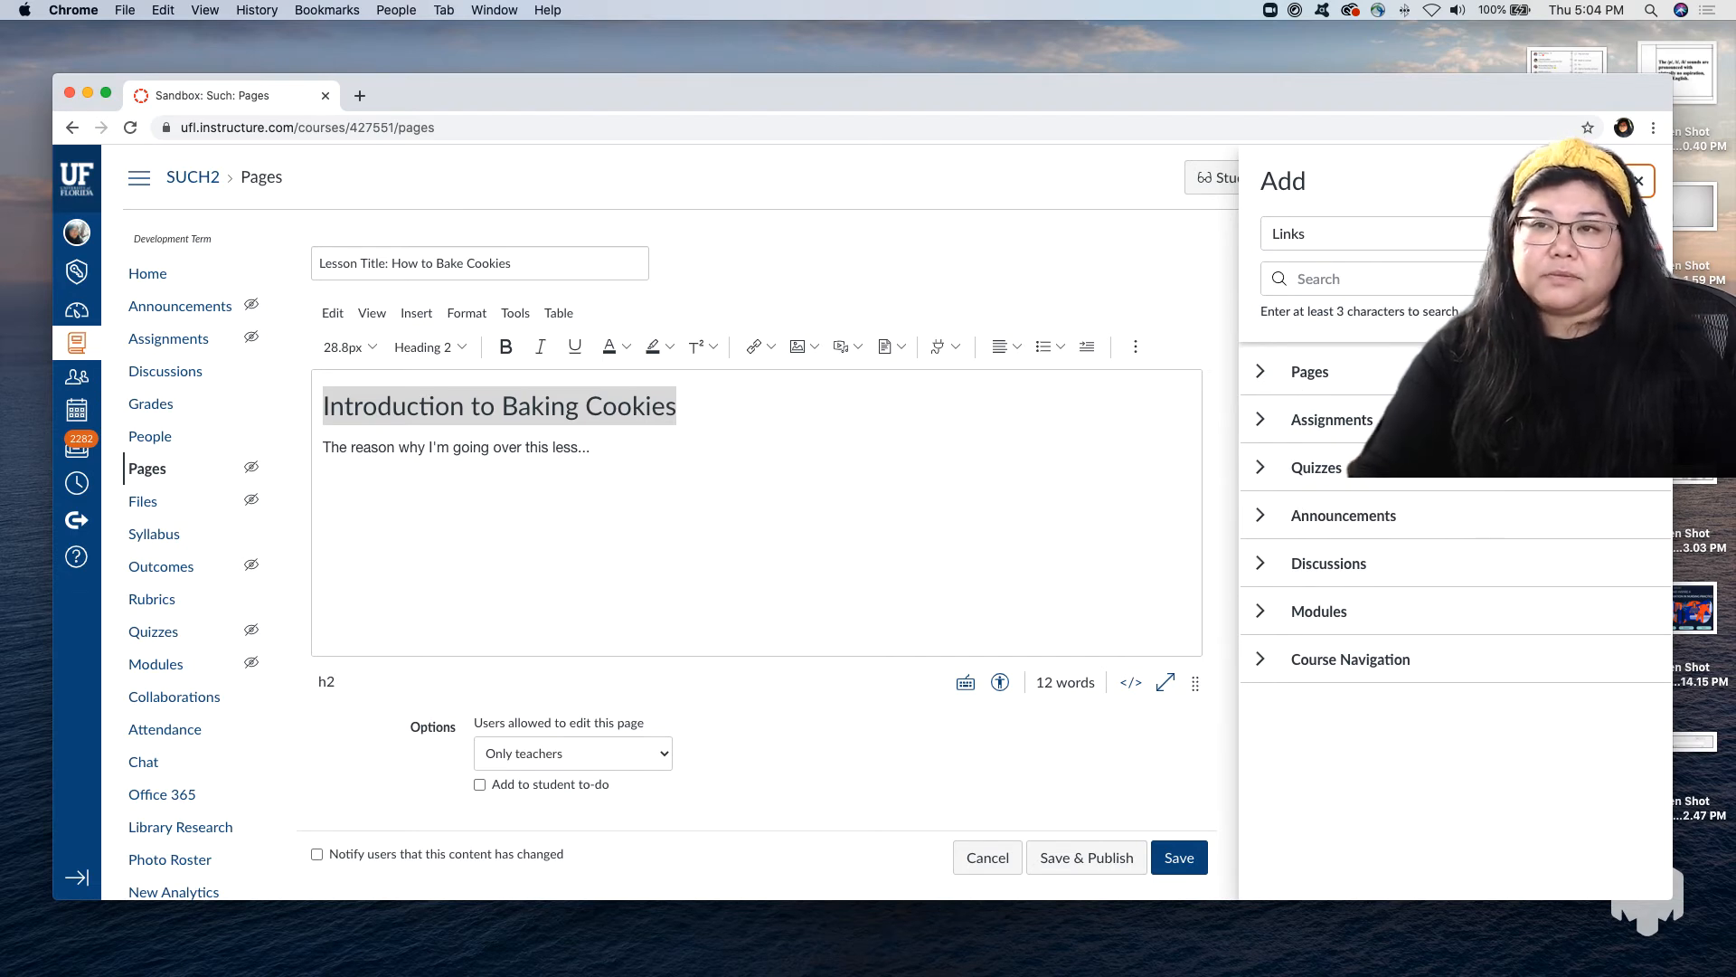
{"action": "left_click", "coordinate": [1639, 182]}
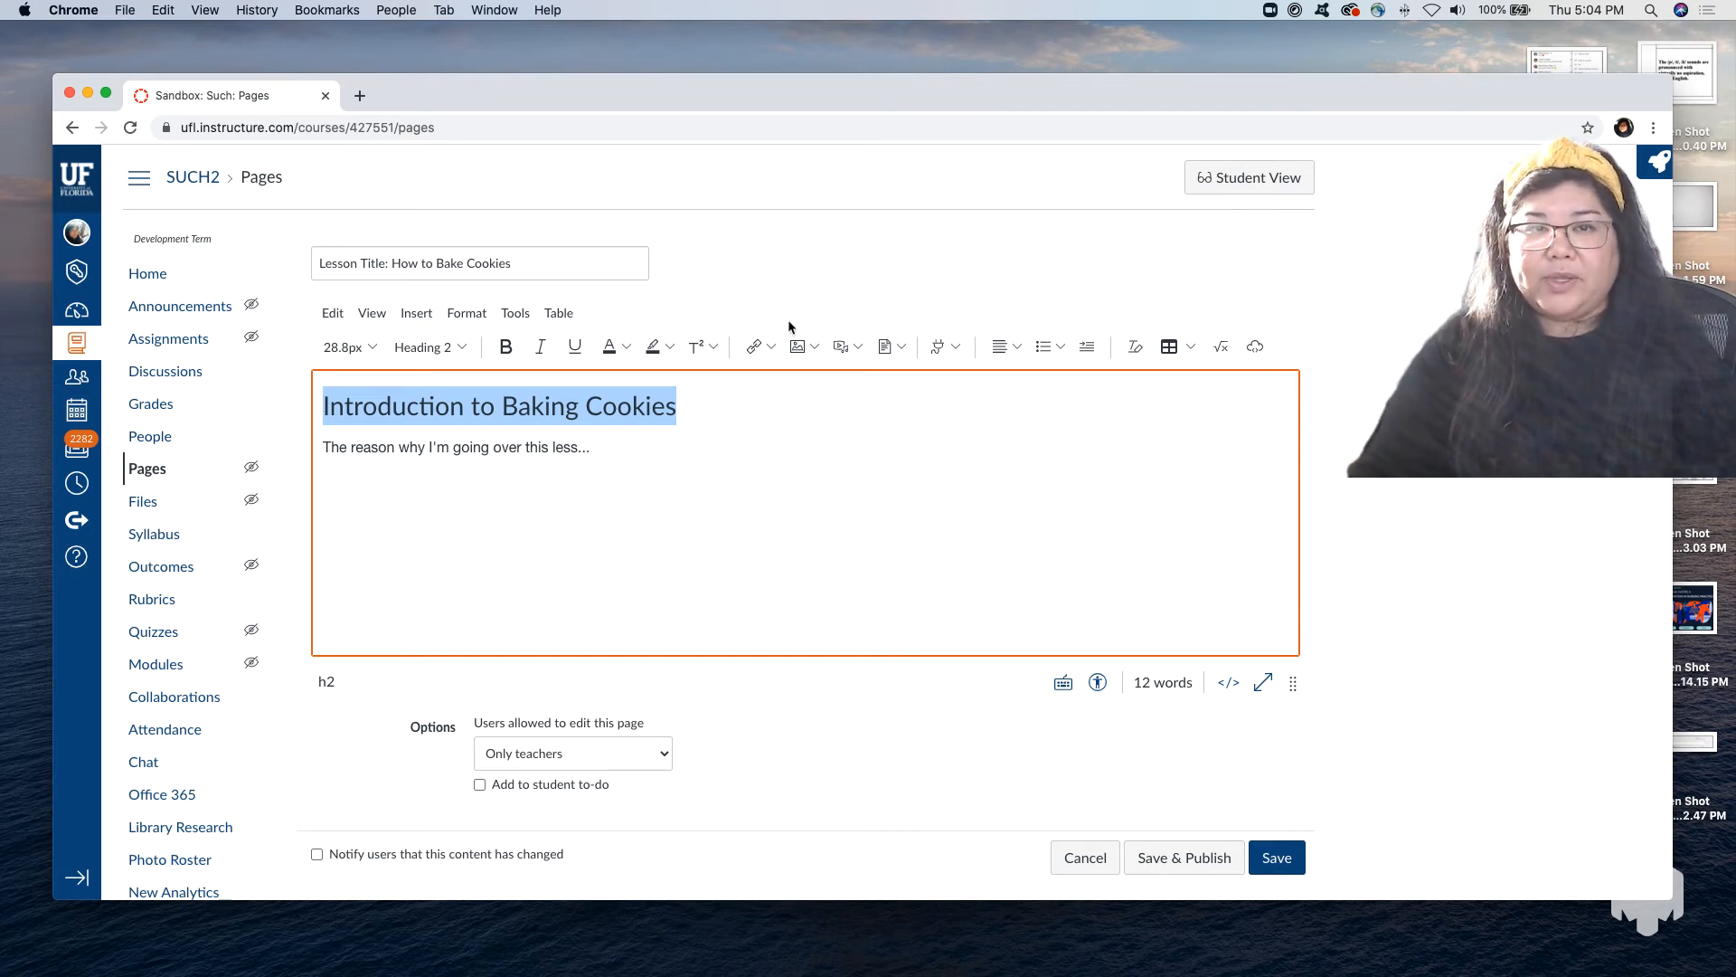
Place the cursor at the end of the "Introduction to Baking Cookies" heading and review the image and media insertion options.
{"action": "left_click", "coordinate": [585, 260]}
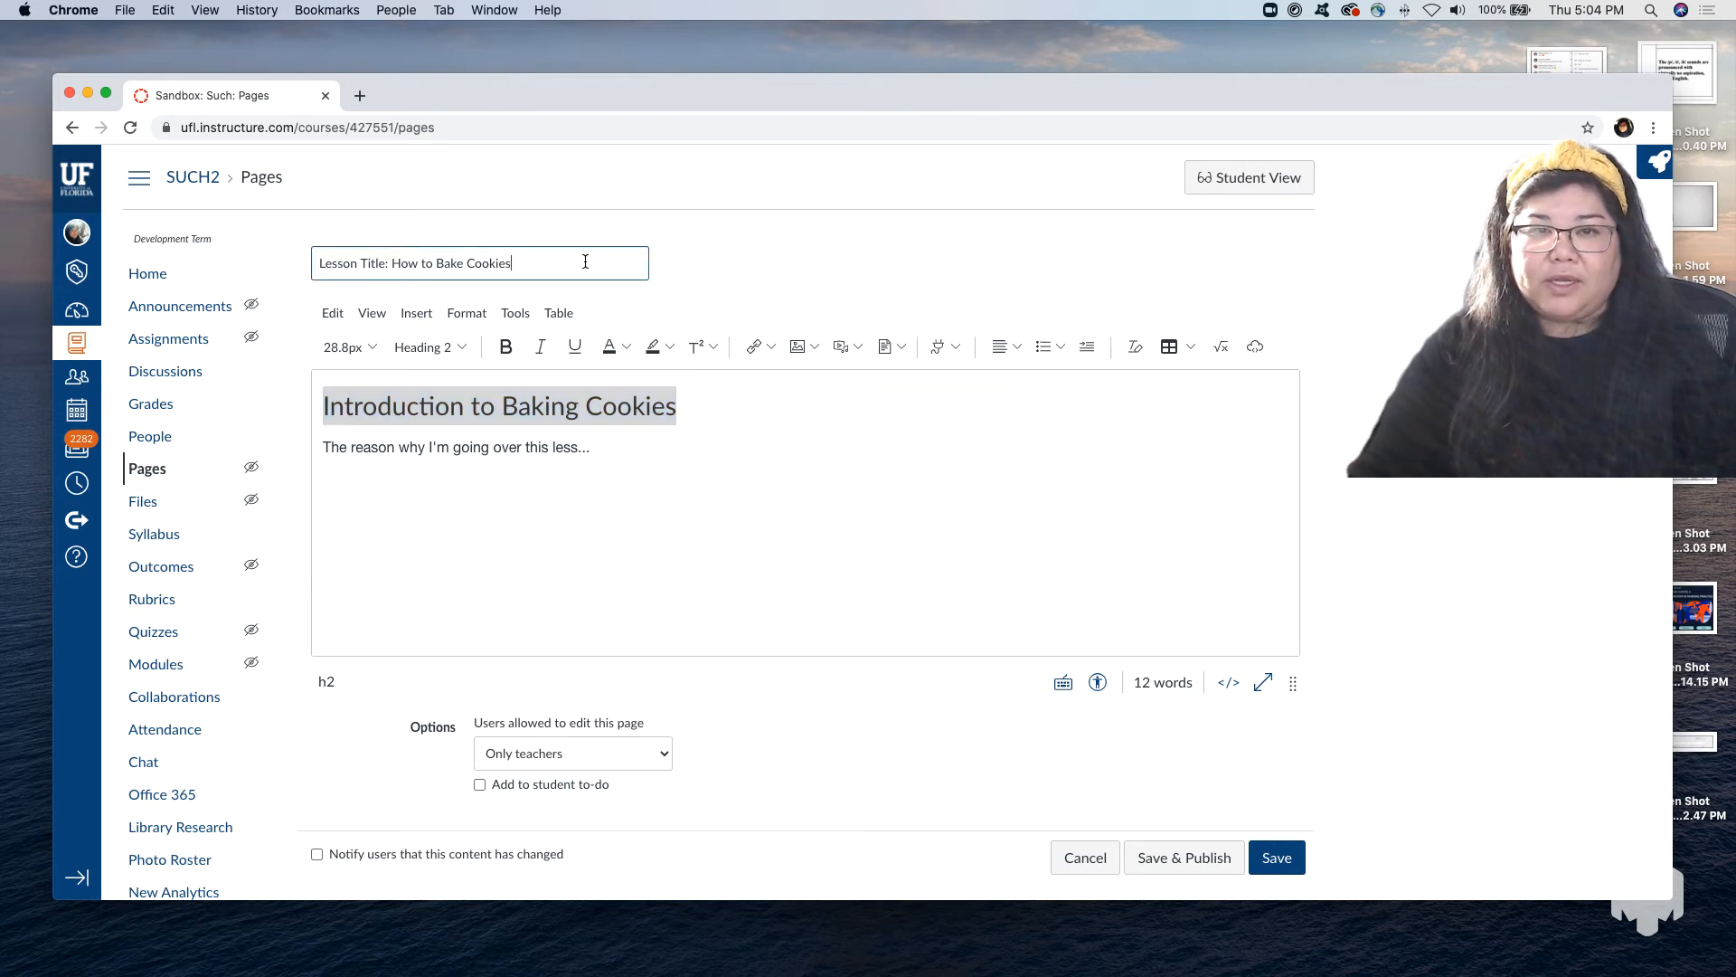
{"action": "left_click", "coordinate": [707, 408]}
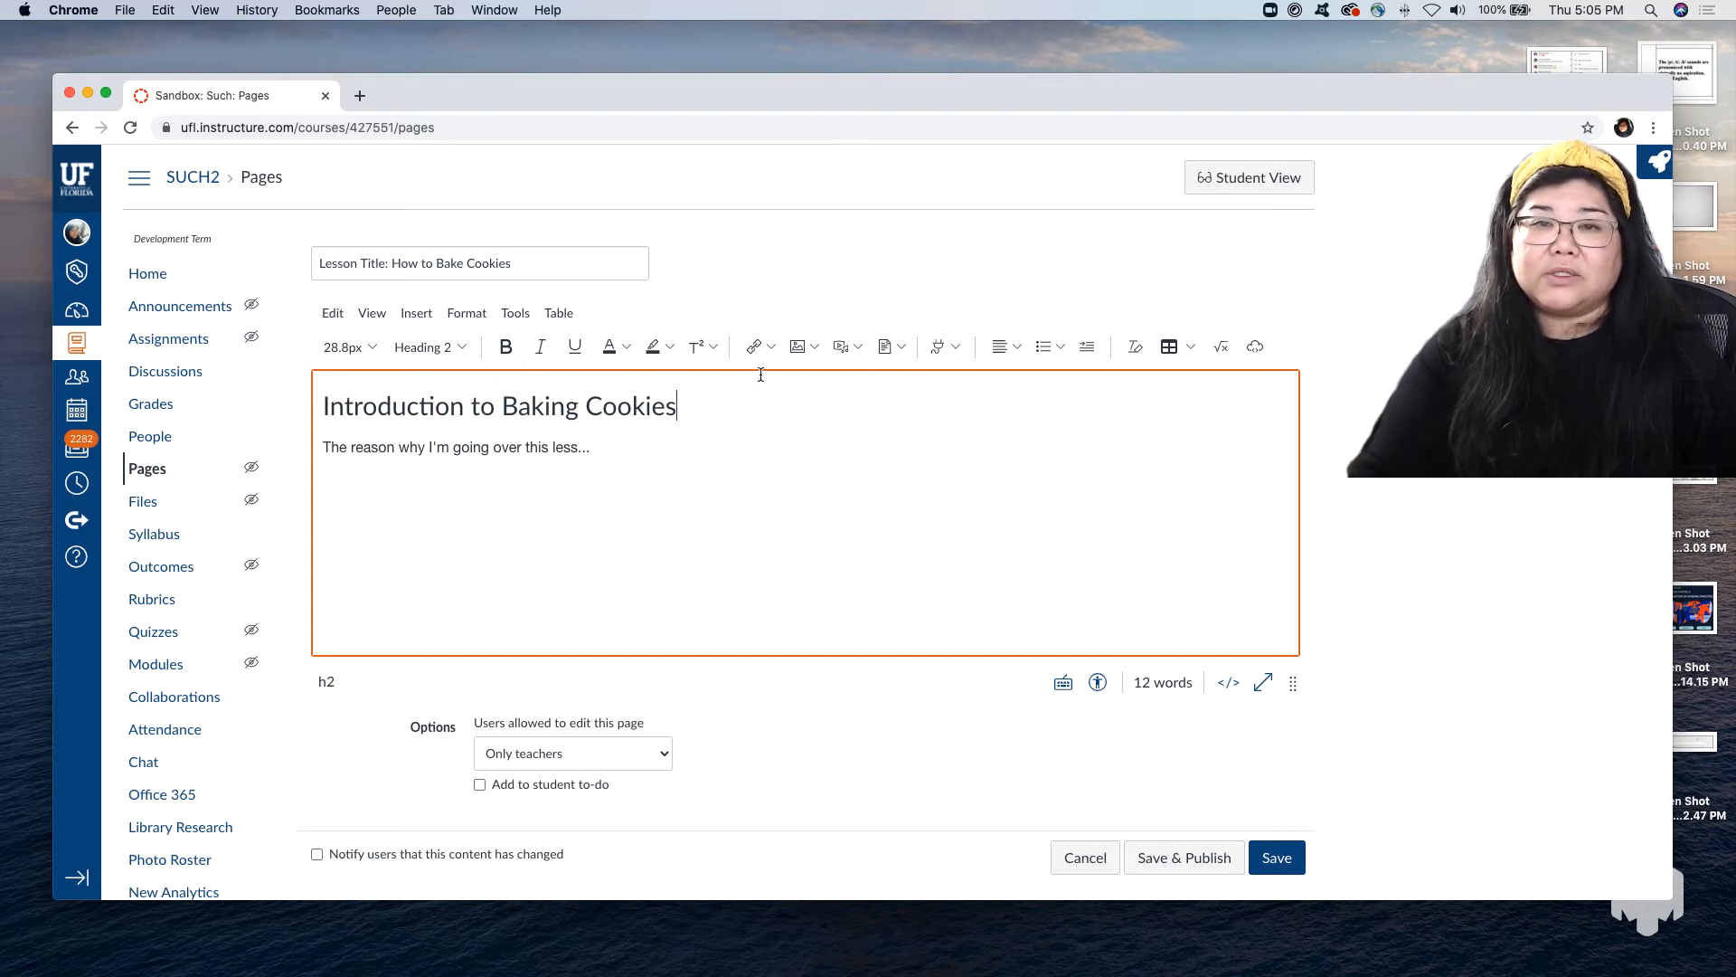
{"action": "left_click", "coordinate": [816, 348]}
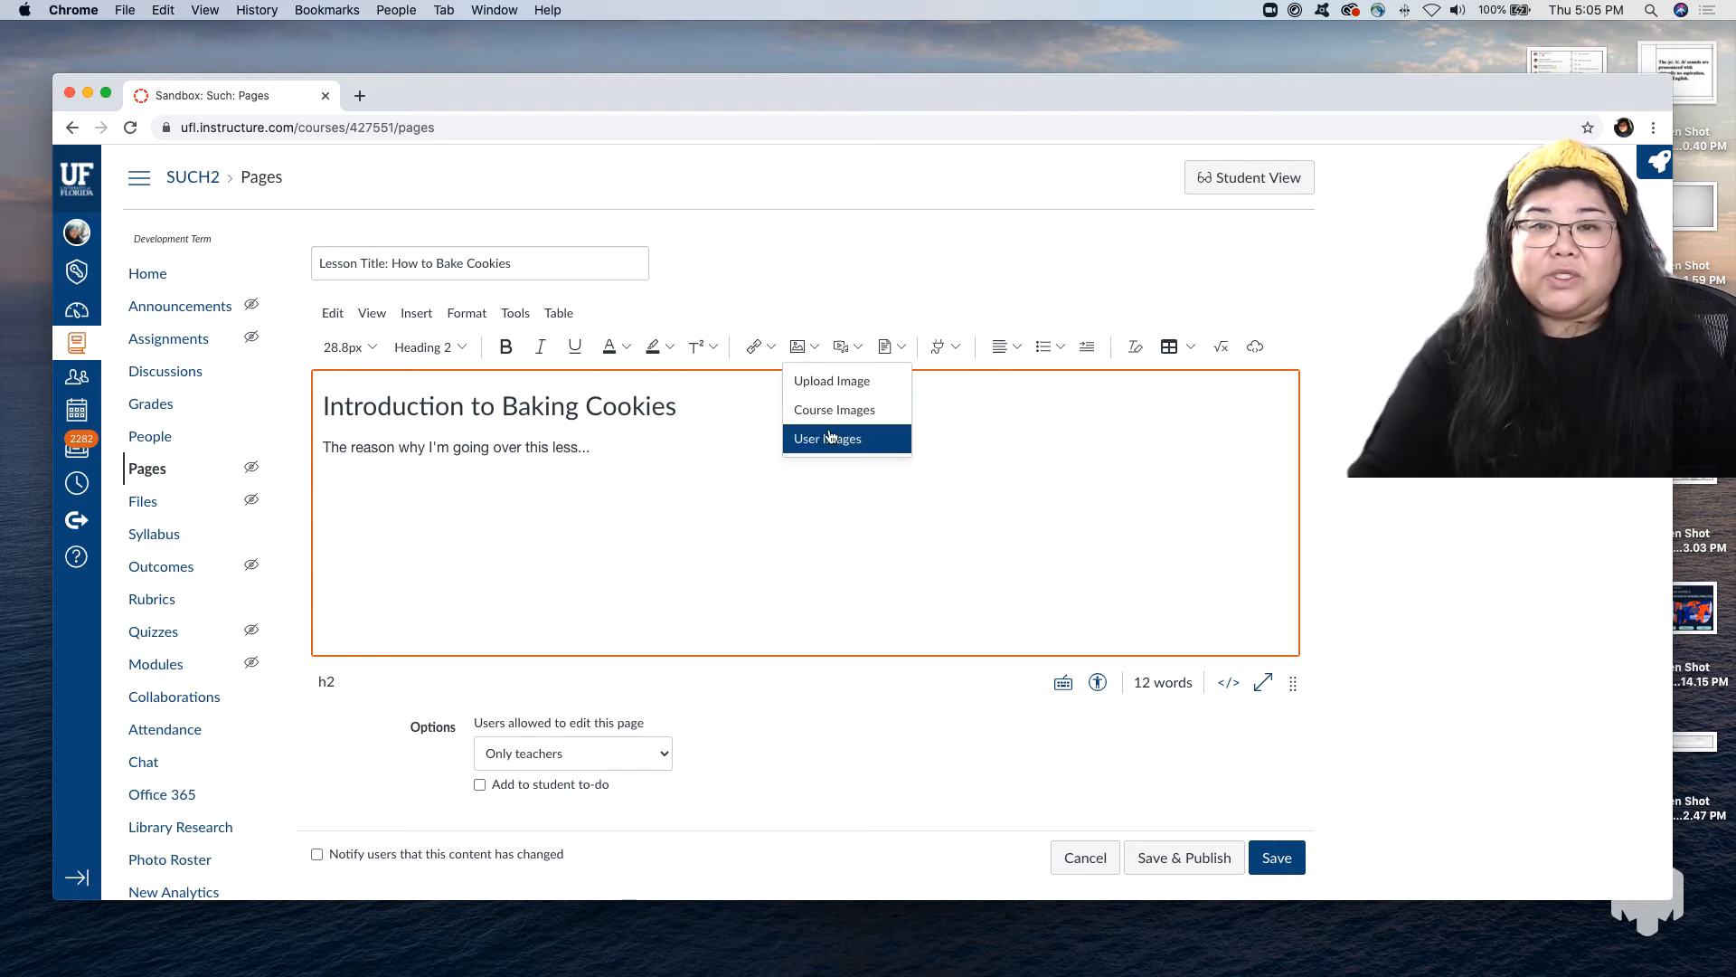
{"action": "left_click", "coordinate": [863, 354]}
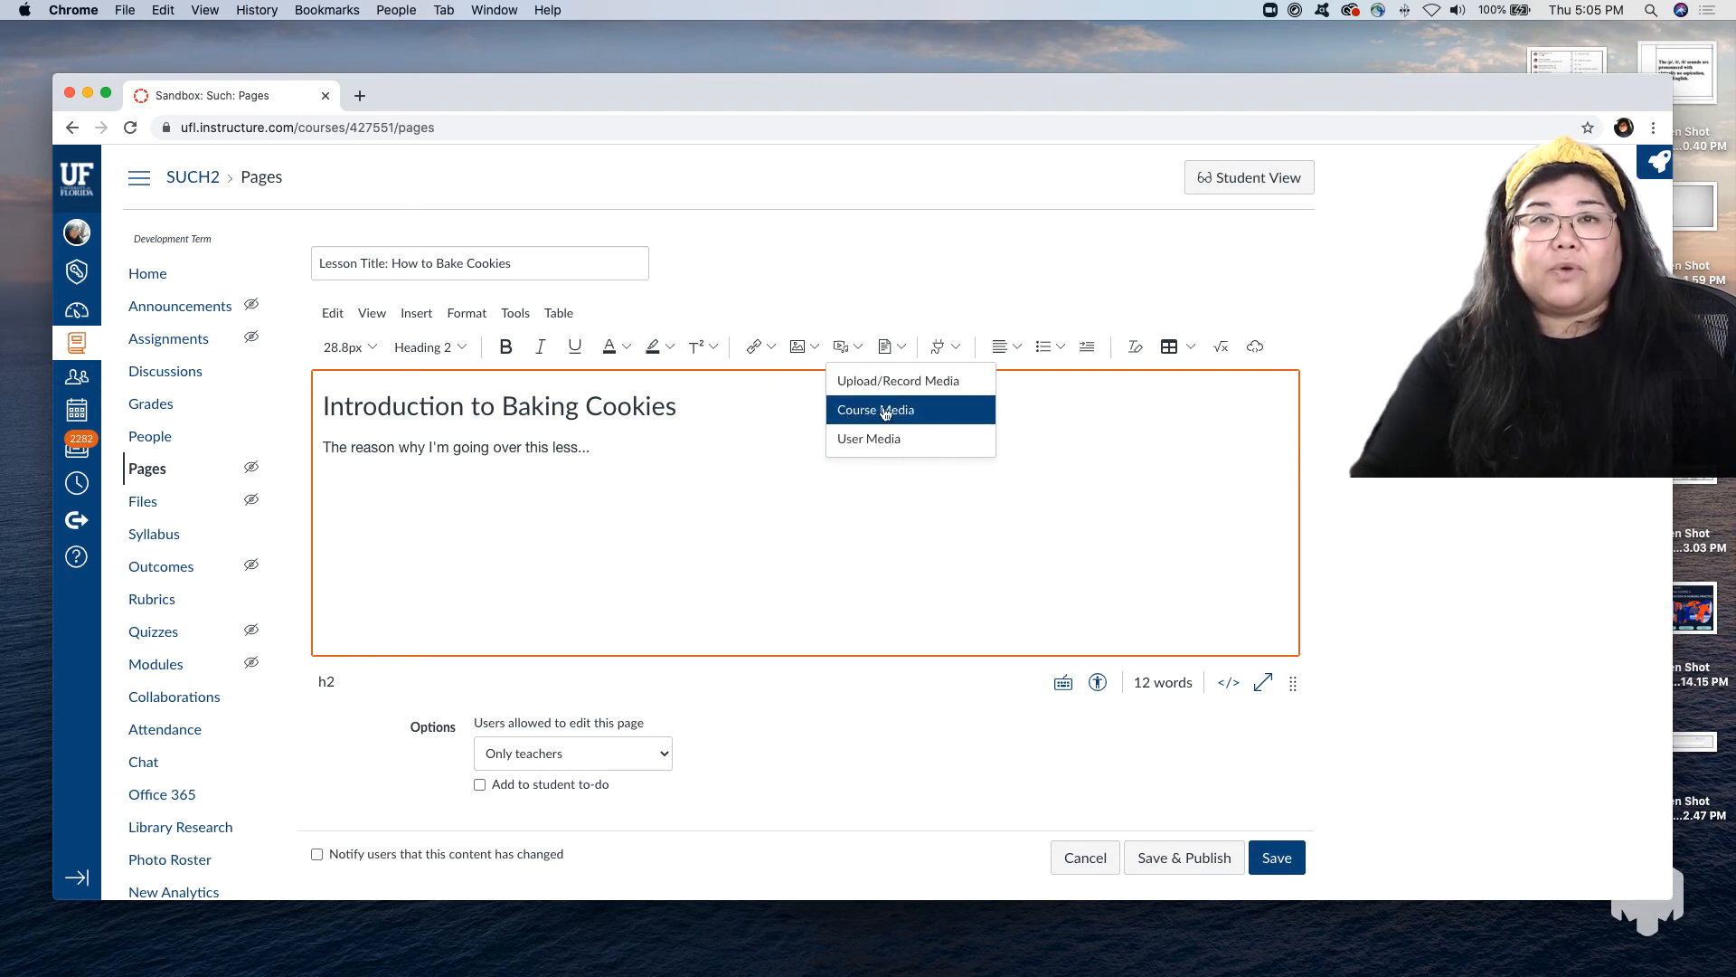
Search the YouTube app for "cookies" and embed the video "How To Make Perfect Chocolate Chip Cookies" after the heading.
{"action": "left_click", "coordinate": [957, 346]}
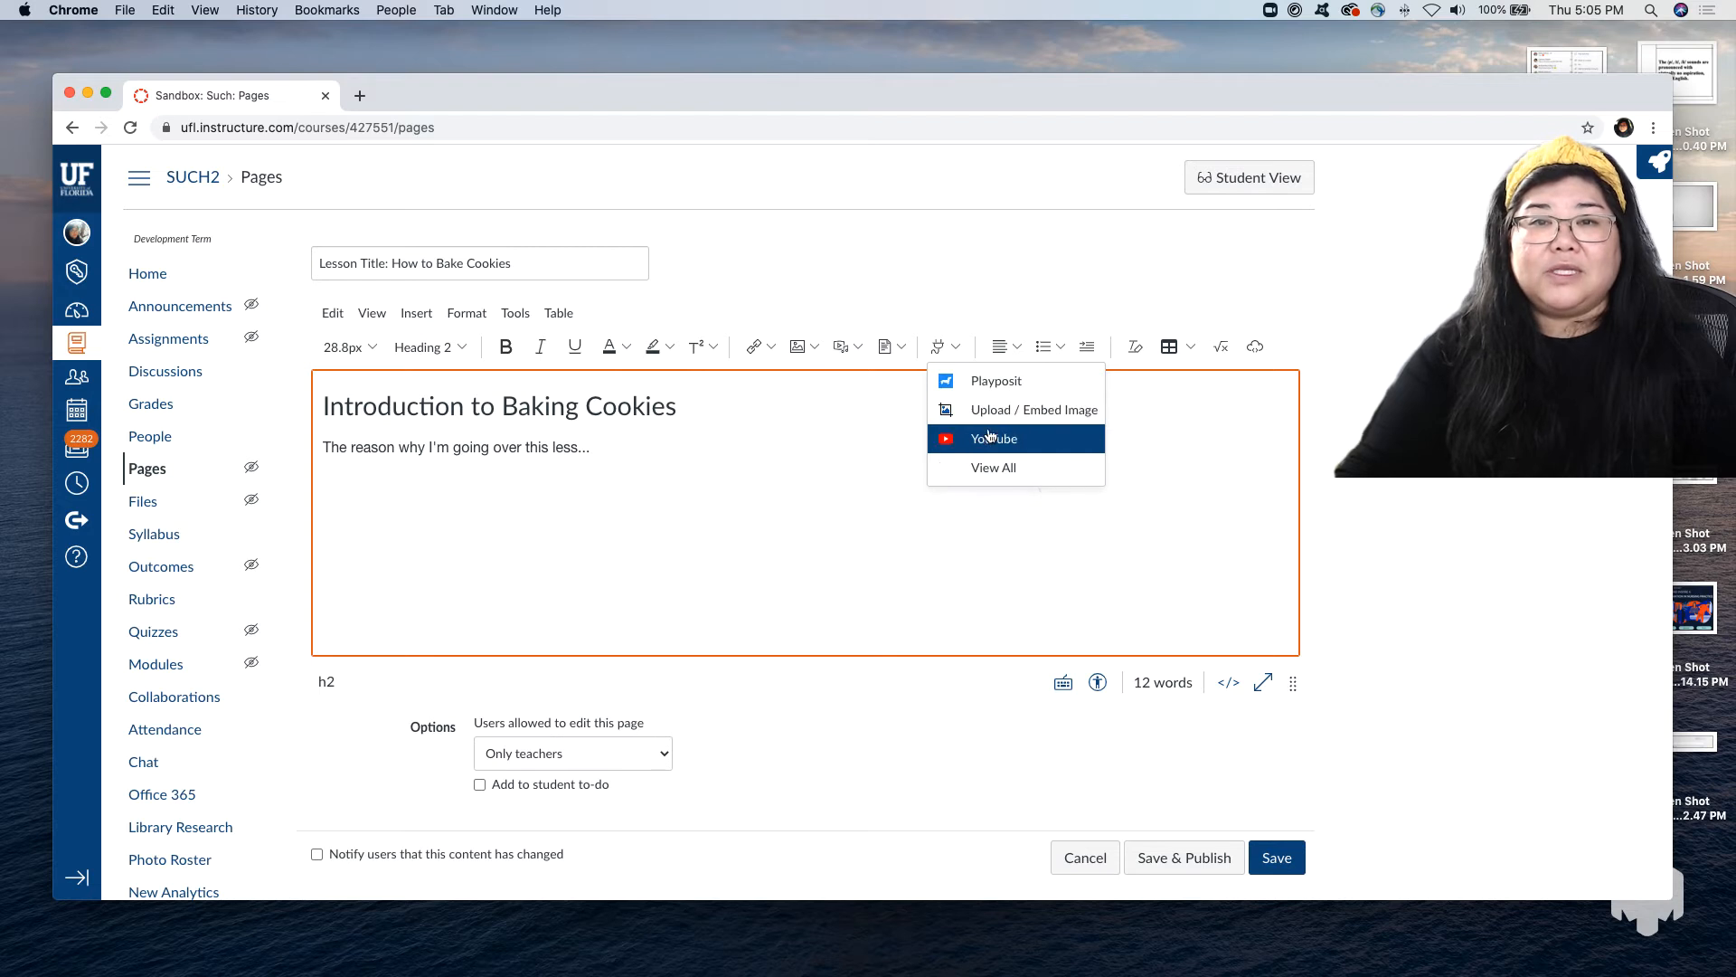
{"action": "left_click", "coordinate": [1046, 471]}
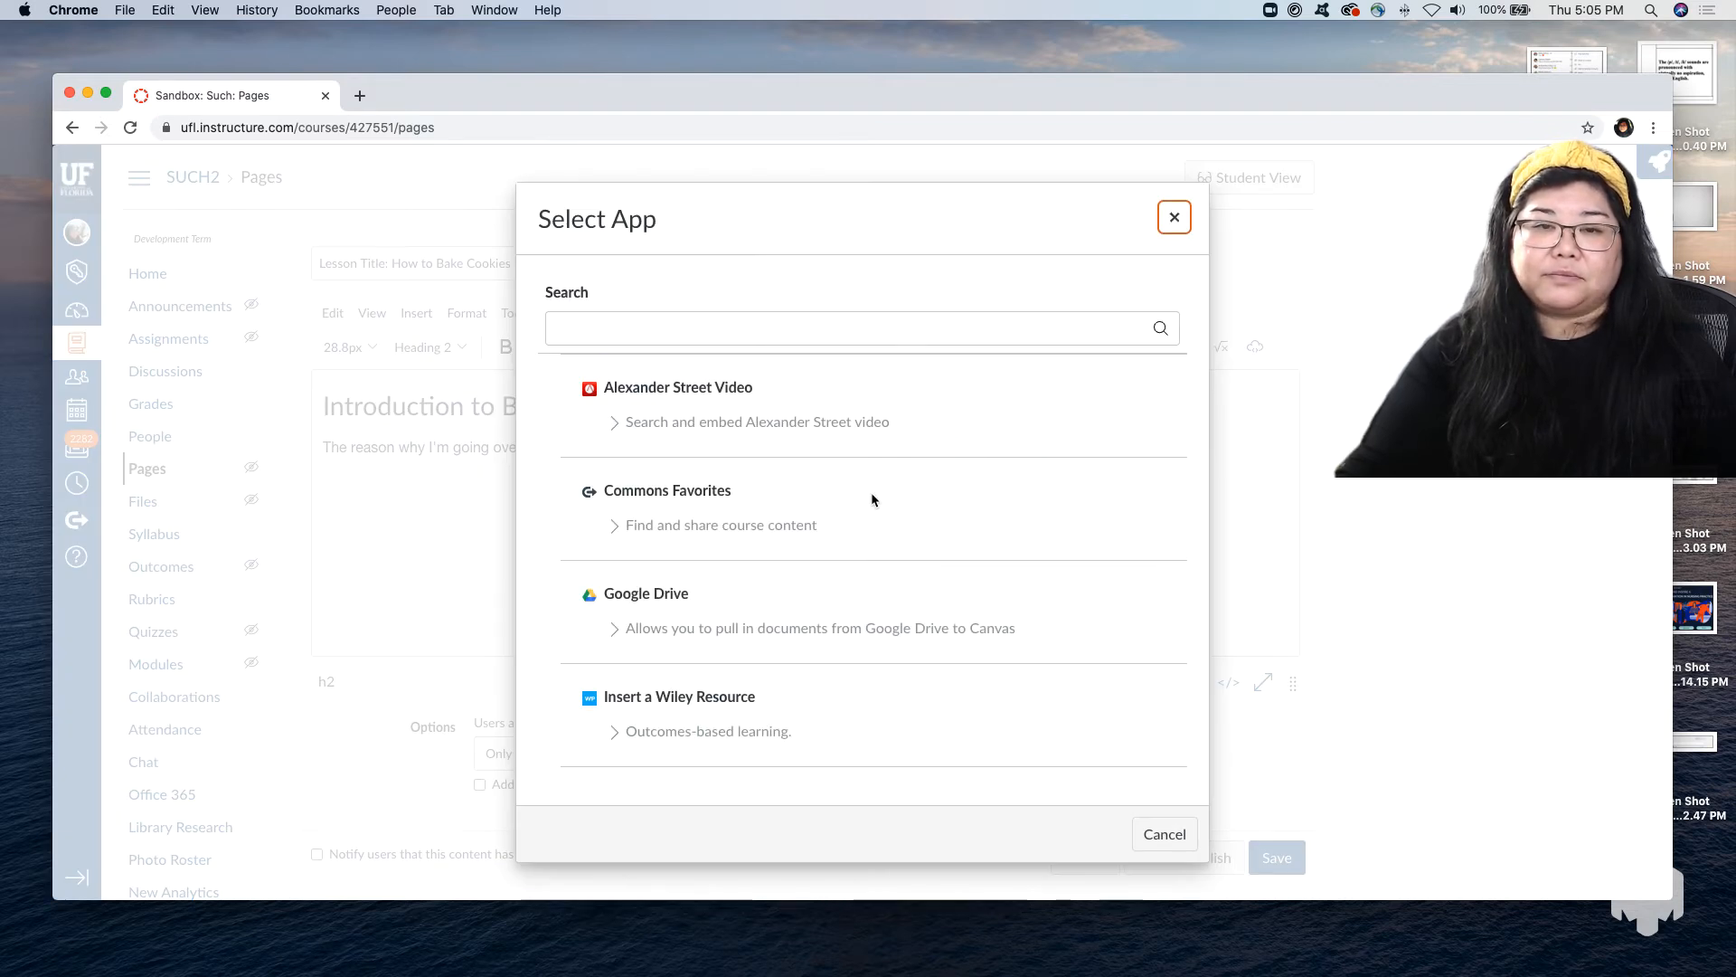
{"action": "scroll", "coordinate": [871, 499], "scroll_direction": "down", "scroll_amount": 6}
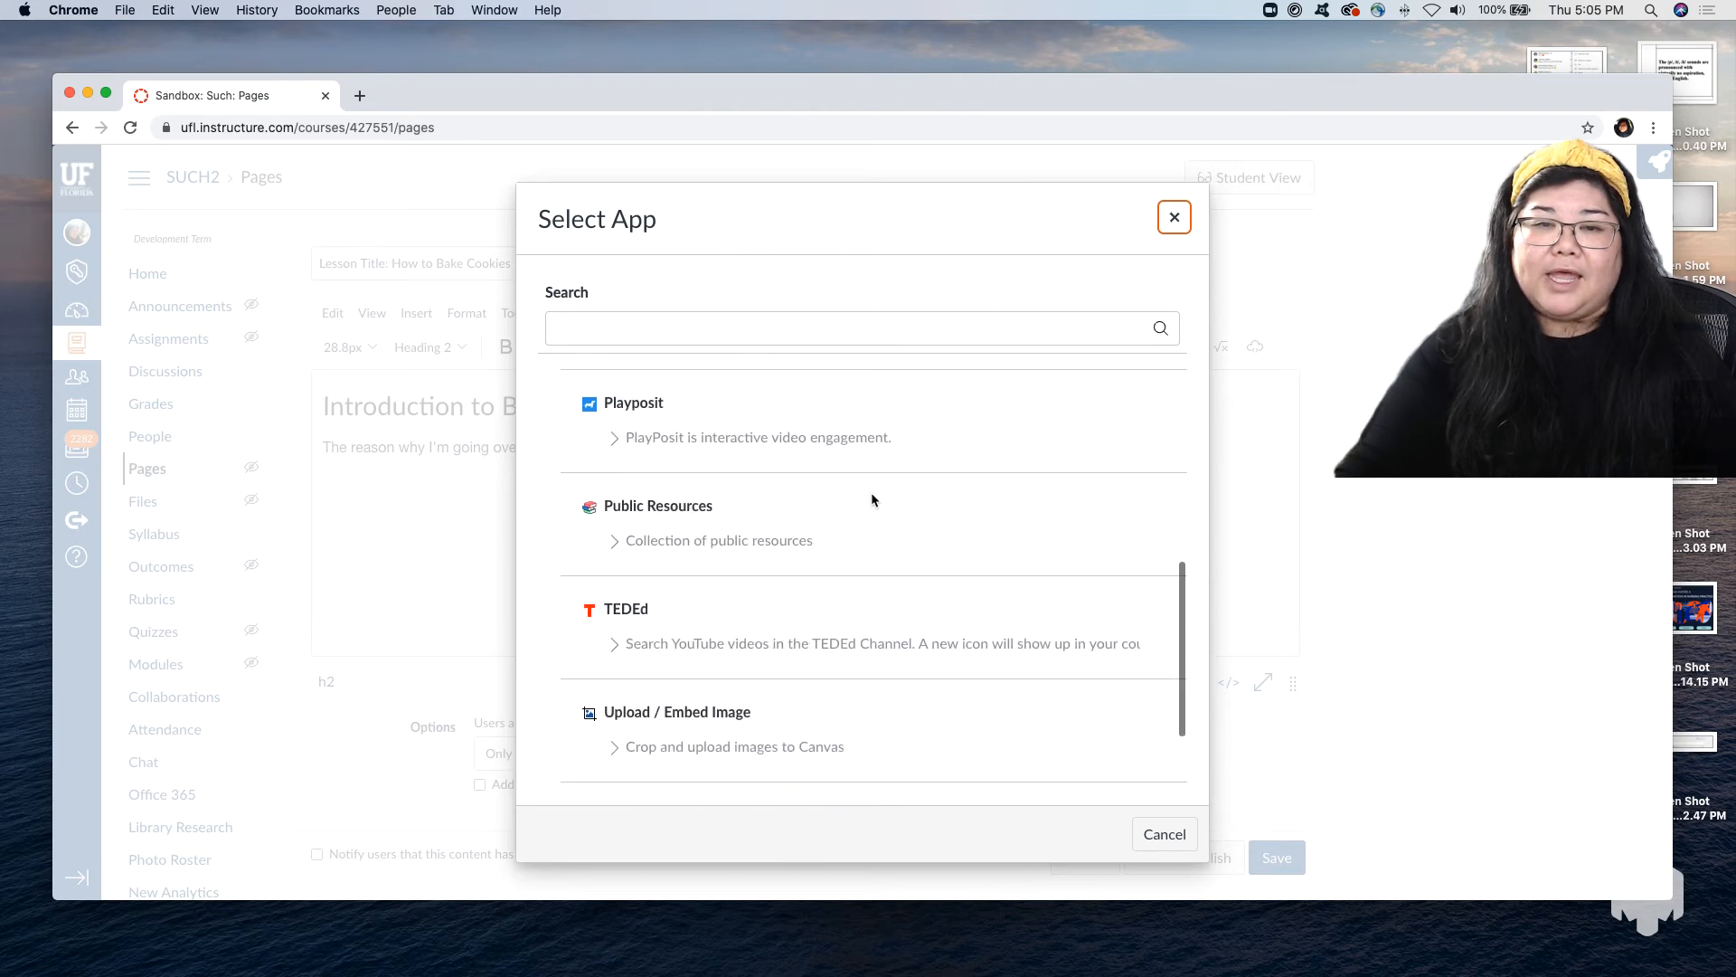
{"action": "scroll", "coordinate": [873, 500], "scroll_direction": "down", "scroll_amount": 1}
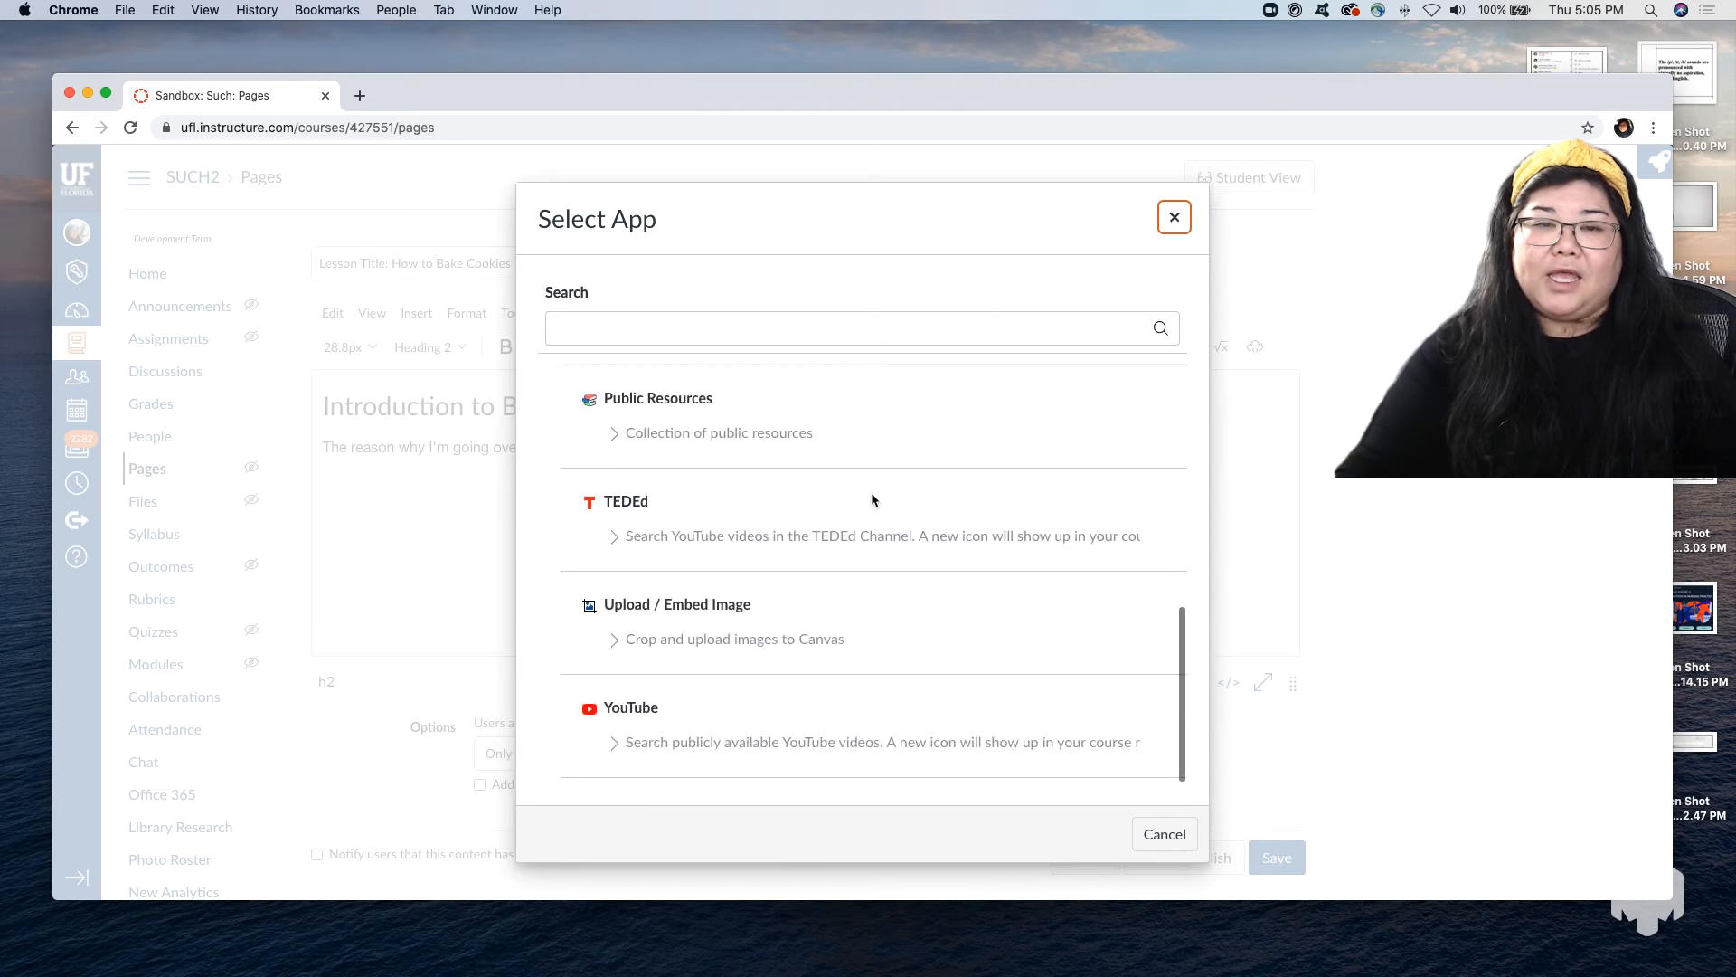
{"action": "left_click", "coordinate": [598, 711]}
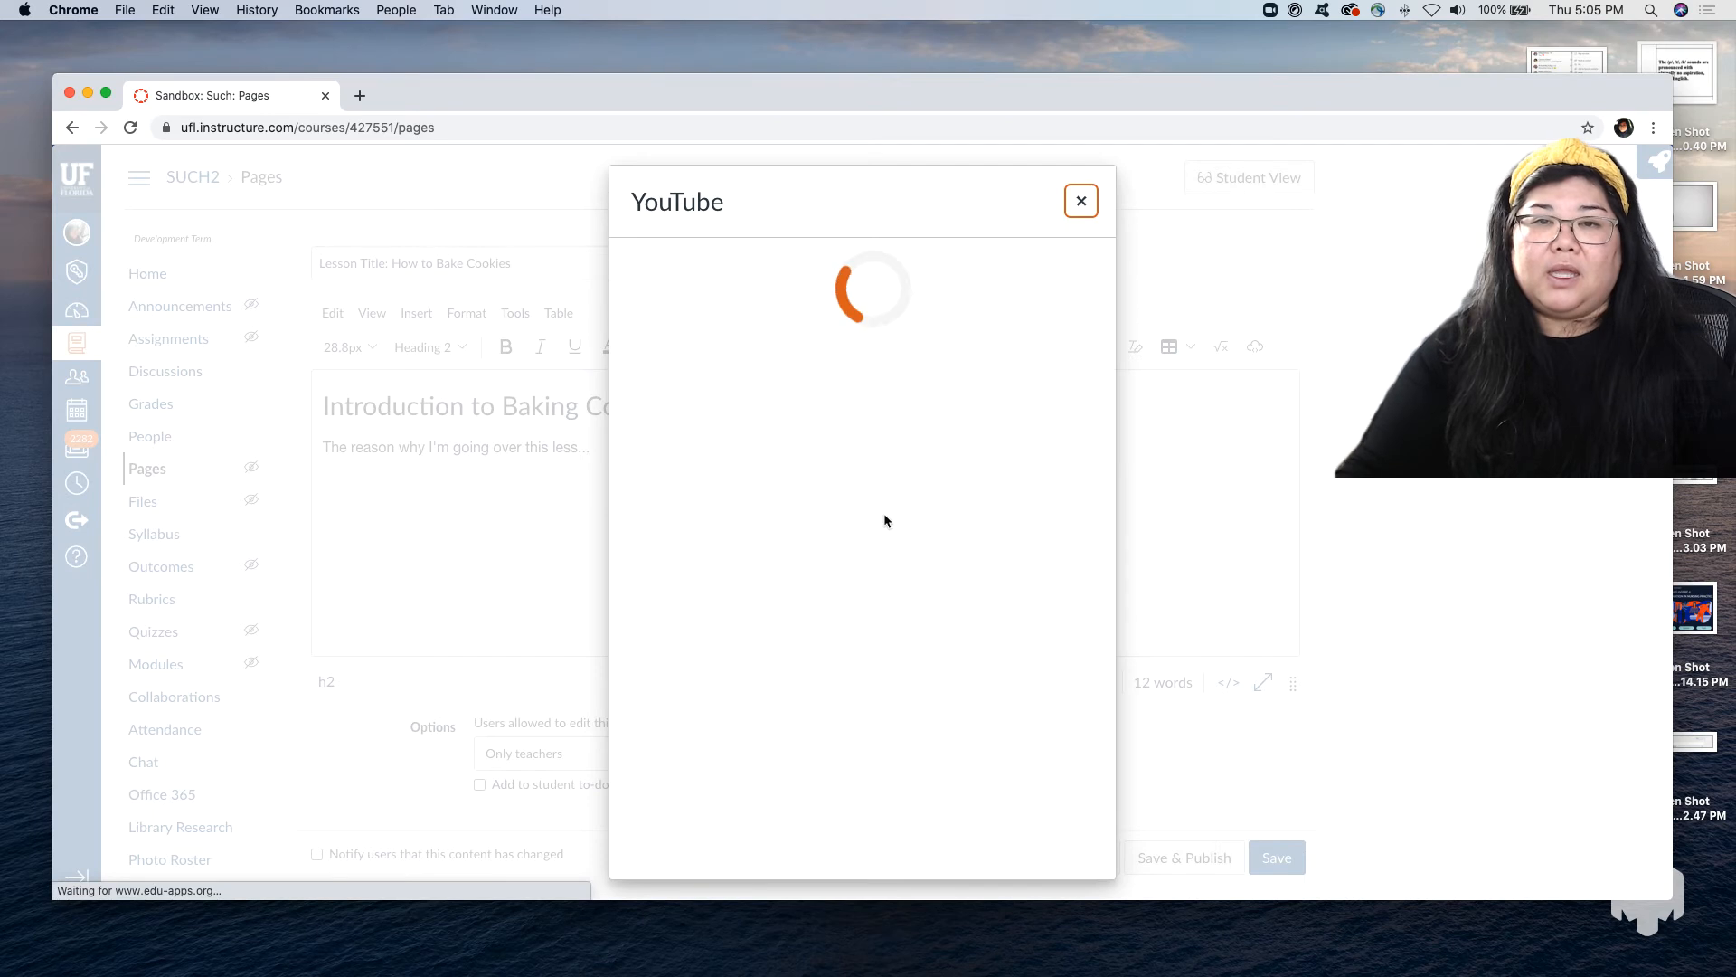
{"action": "left_click", "coordinate": [923, 318]}
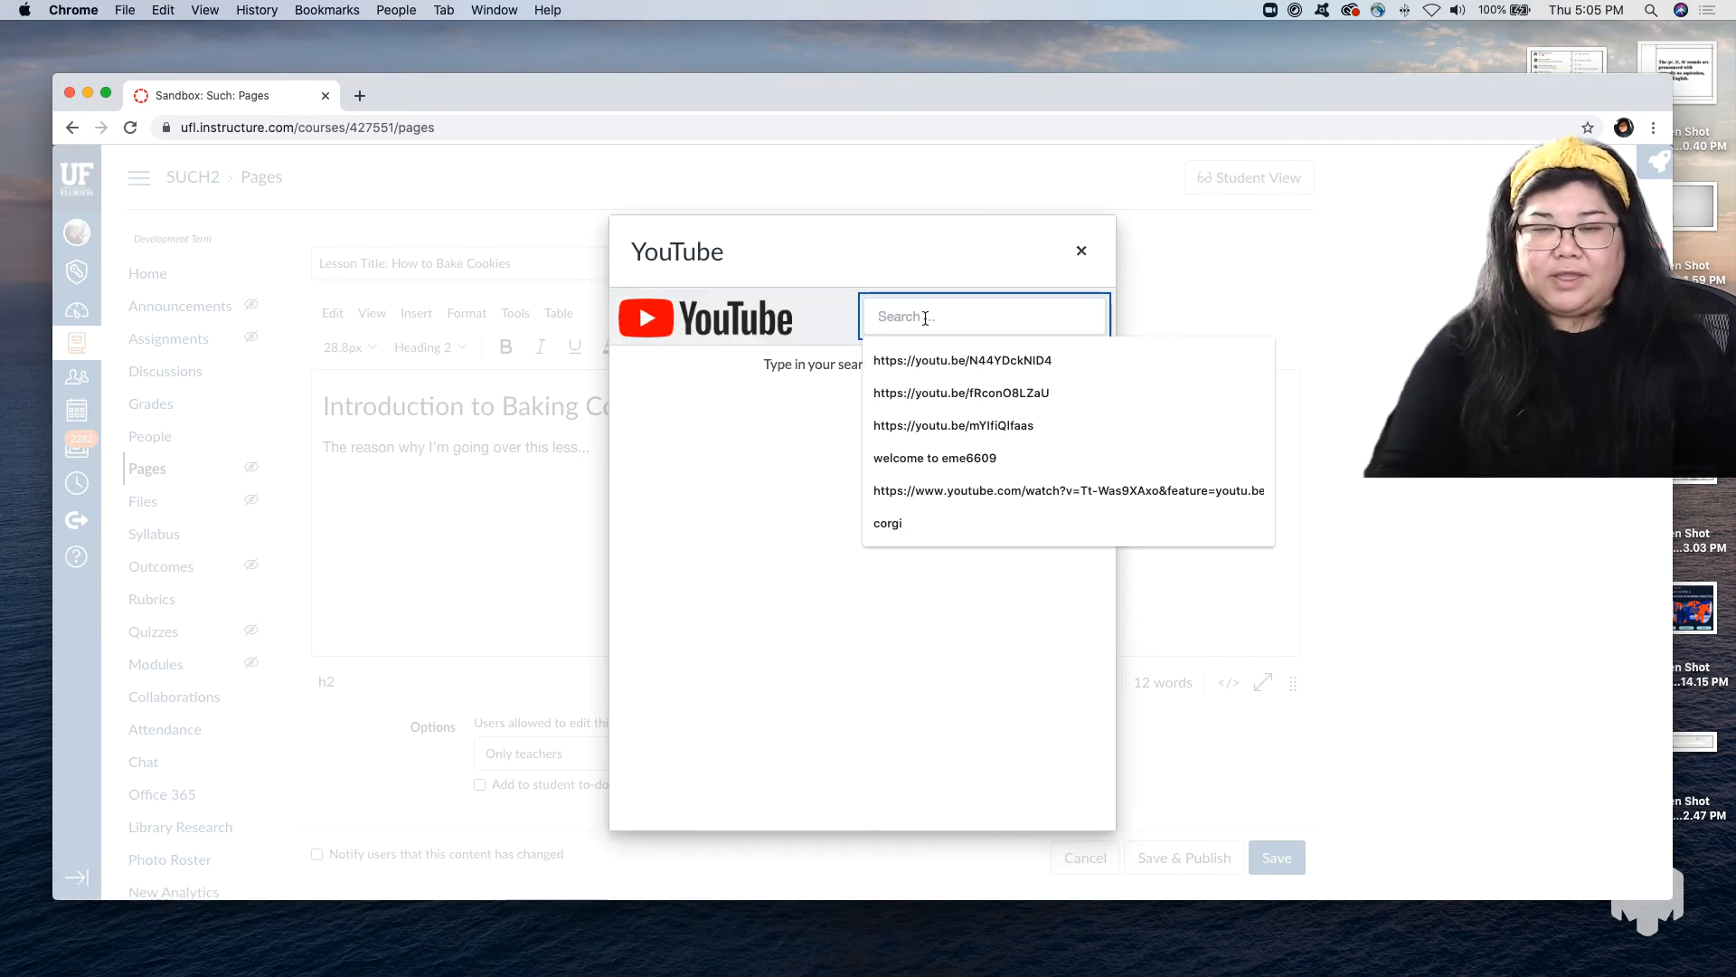
{"action": "type", "text": "cookies"}
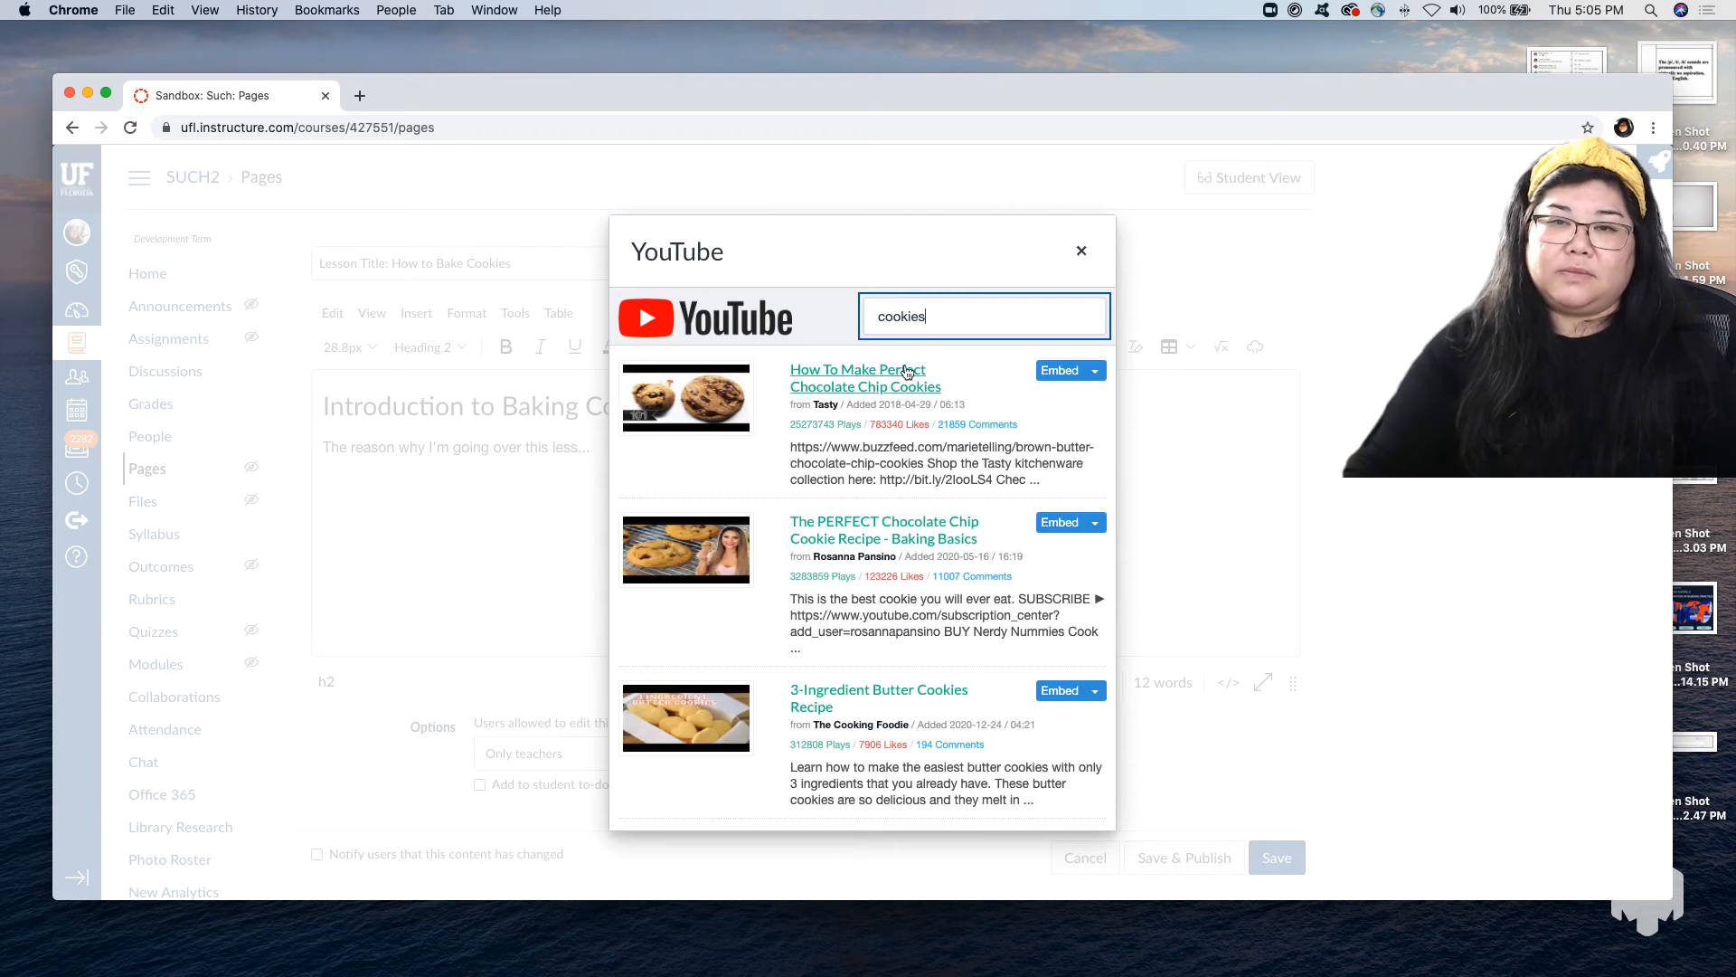
{"action": "left_click", "coordinate": [1058, 372]}
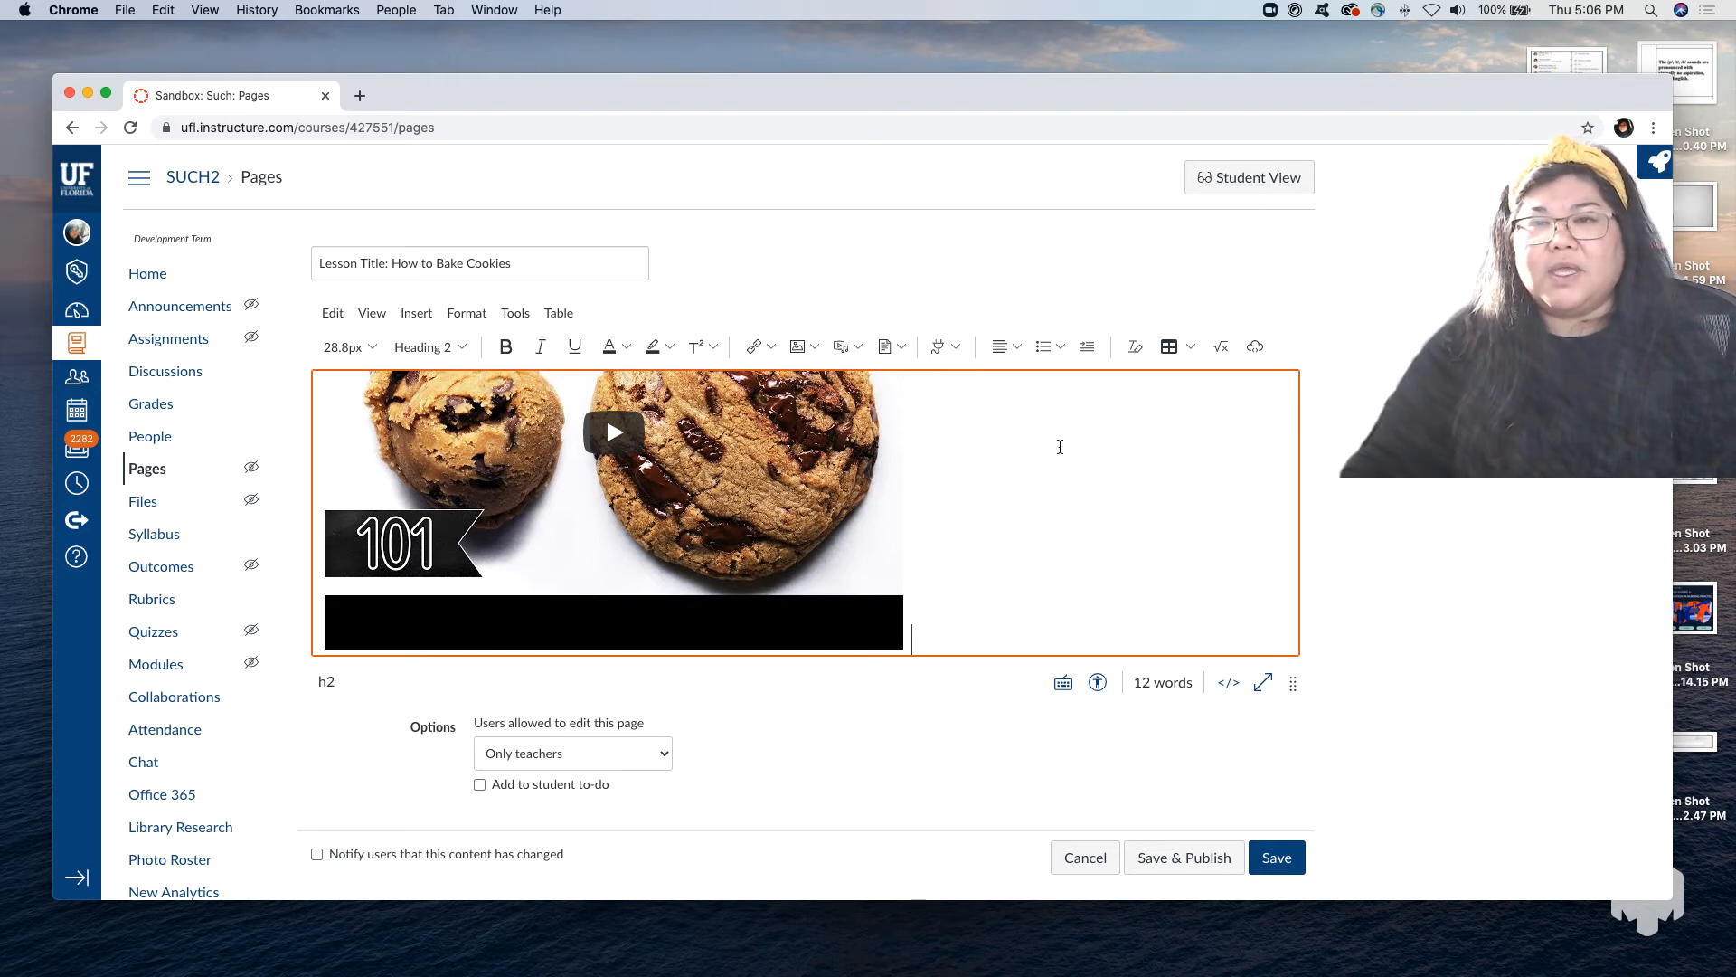
Check the text alignment choices, save the lesson page and review the layout of its heading, video and paragraph.
{"action": "left_click", "coordinate": [1019, 349]}
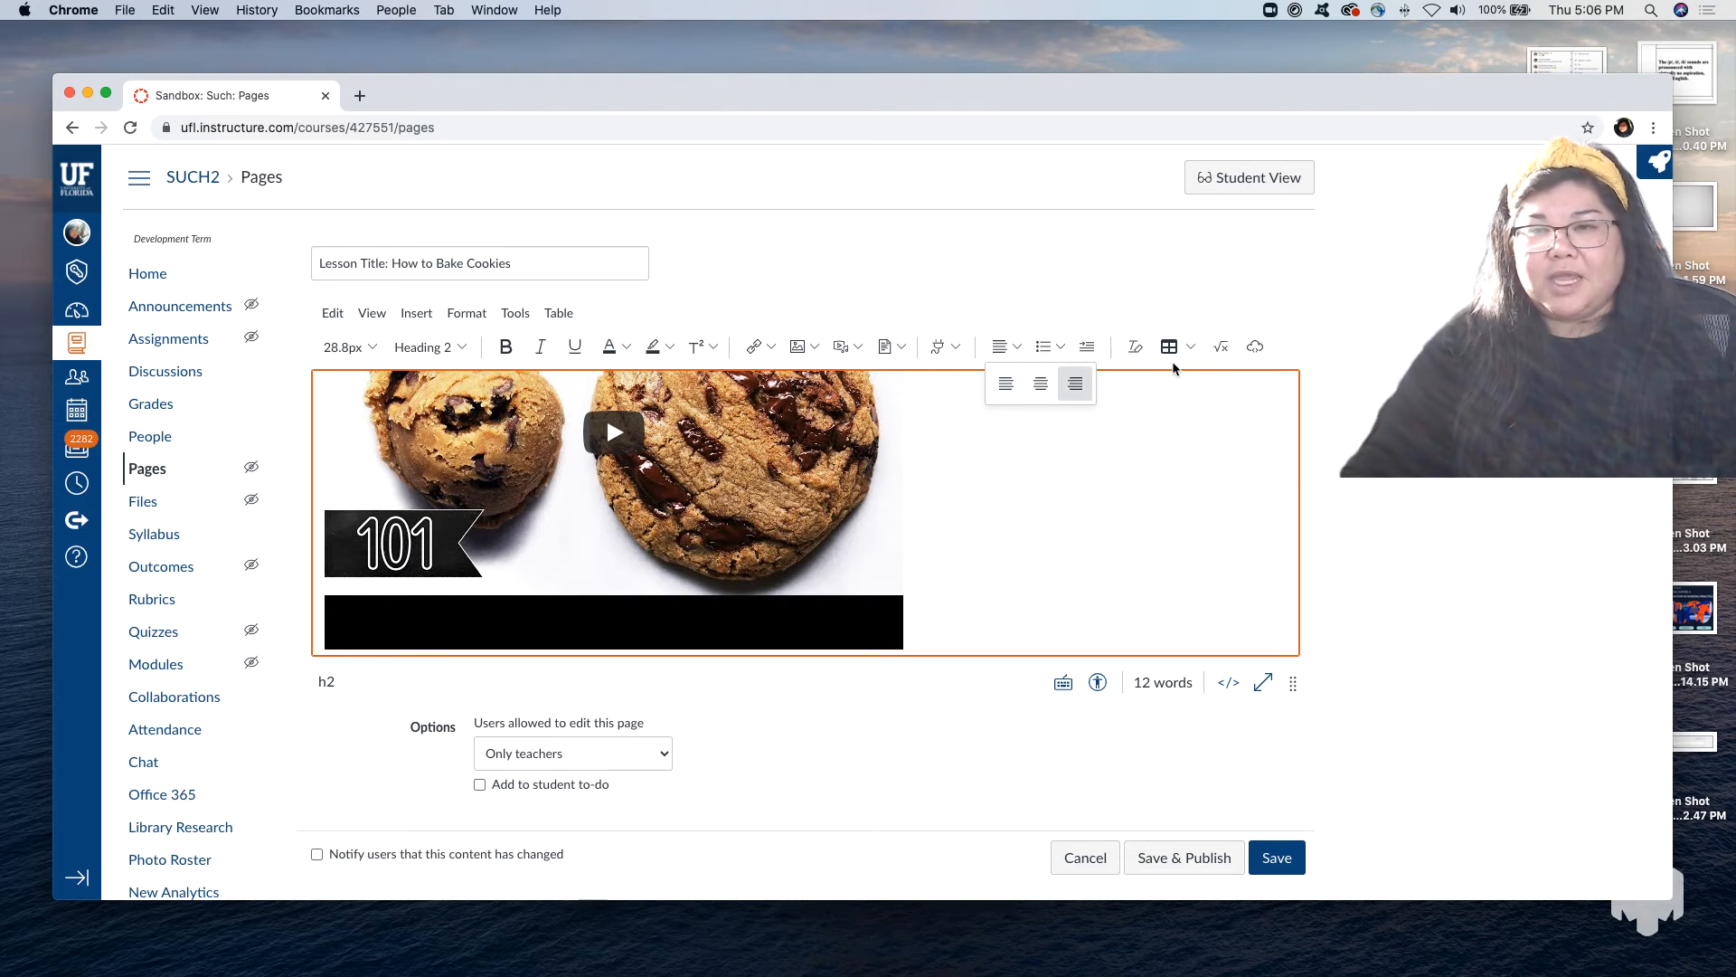
{"action": "left_click", "coordinate": [1277, 865]}
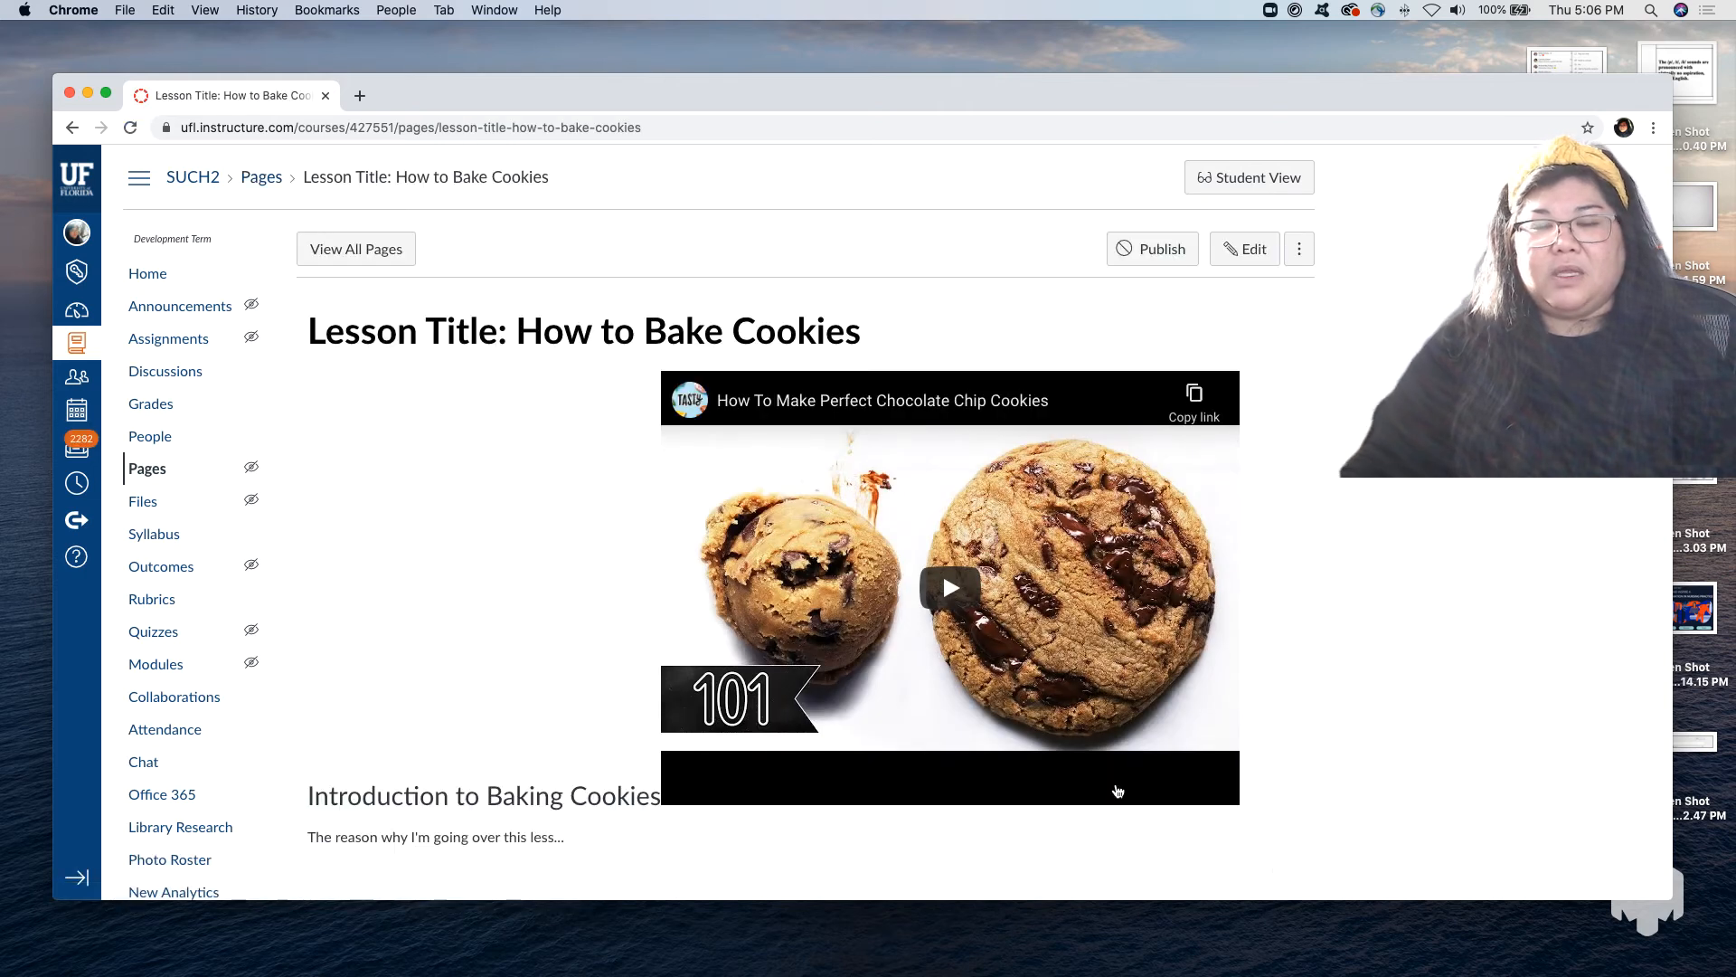
{"action": "scroll", "coordinate": [983, 683], "scroll_direction": "down", "scroll_amount": 1}
{"action": "scroll", "coordinate": [983, 683], "scroll_direction": "down", "scroll_amount": 2}
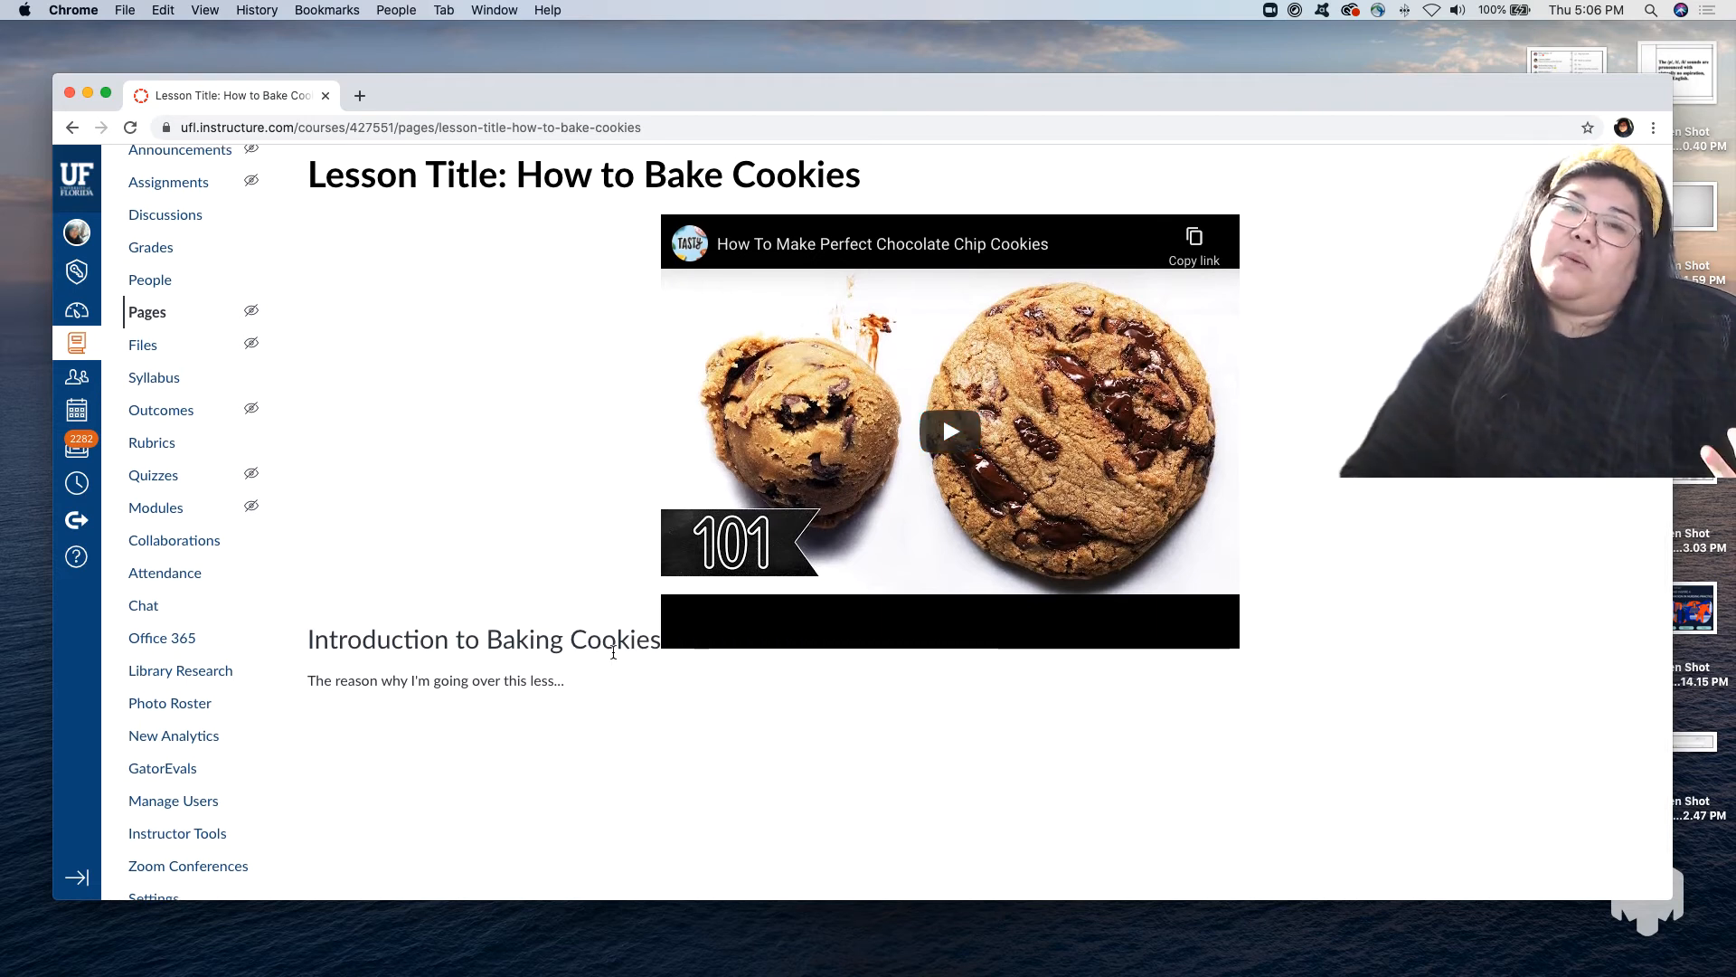
{"action": "scroll", "coordinate": [1134, 578], "scroll_direction": "up", "scroll_amount": 3}
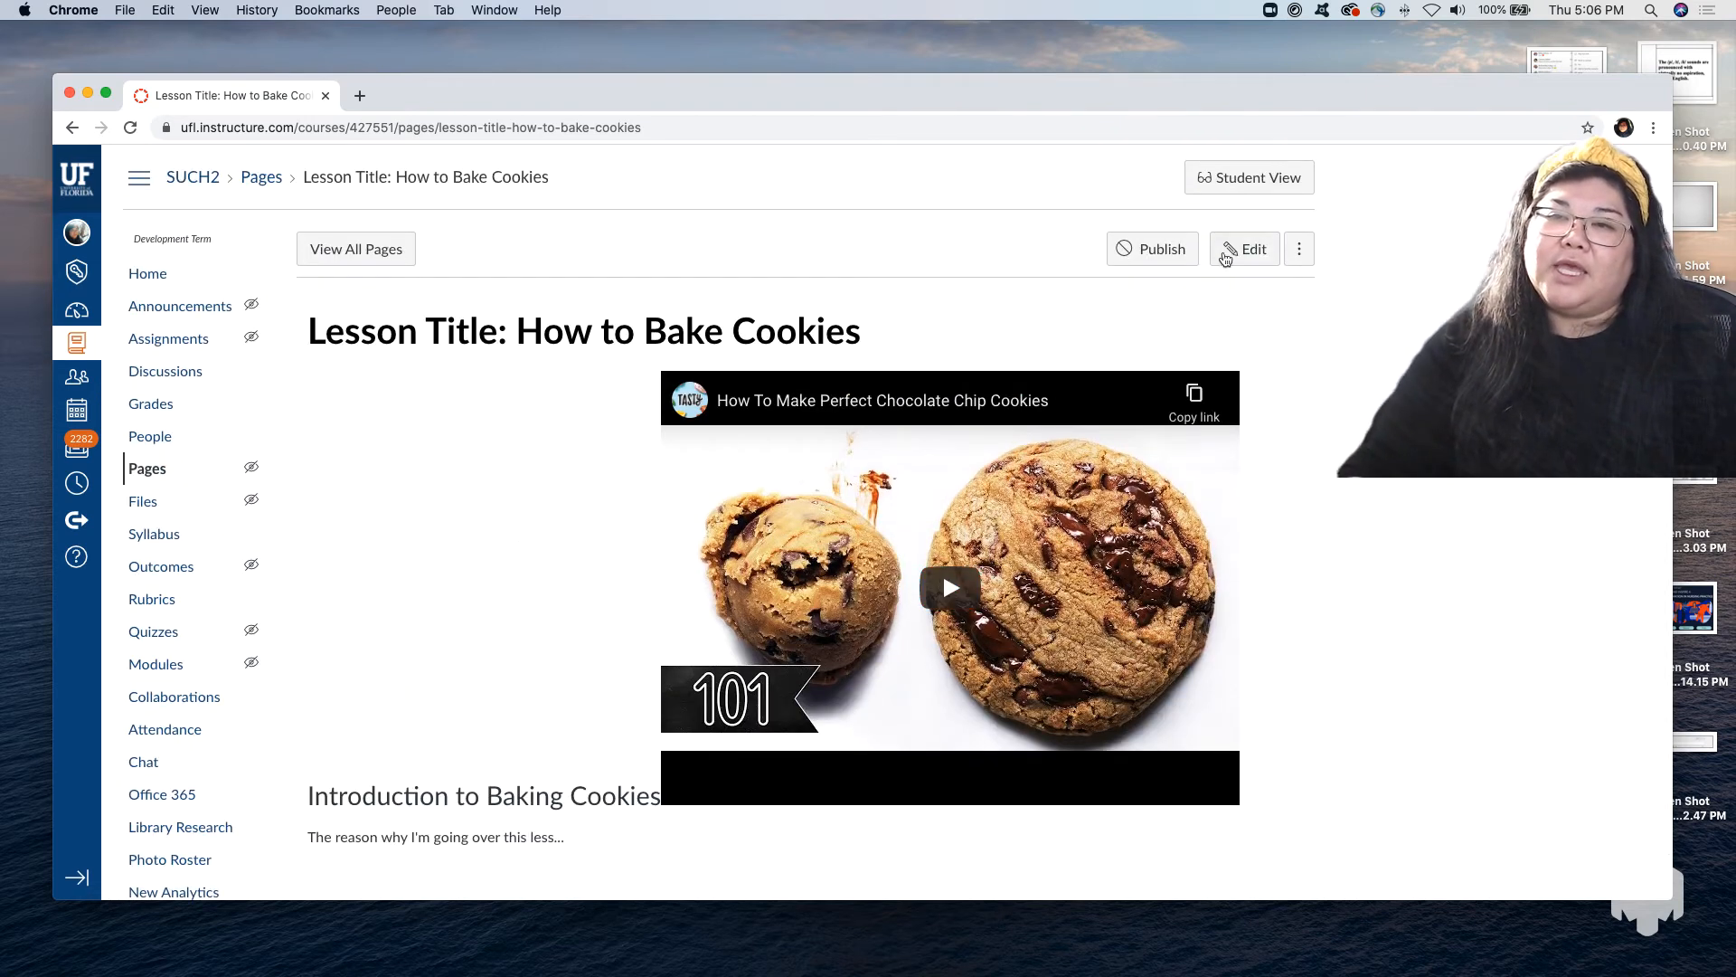
Reopen the lesson page for editing and put the cookie video on its own line below the heading.
{"action": "left_click", "coordinate": [1245, 252]}
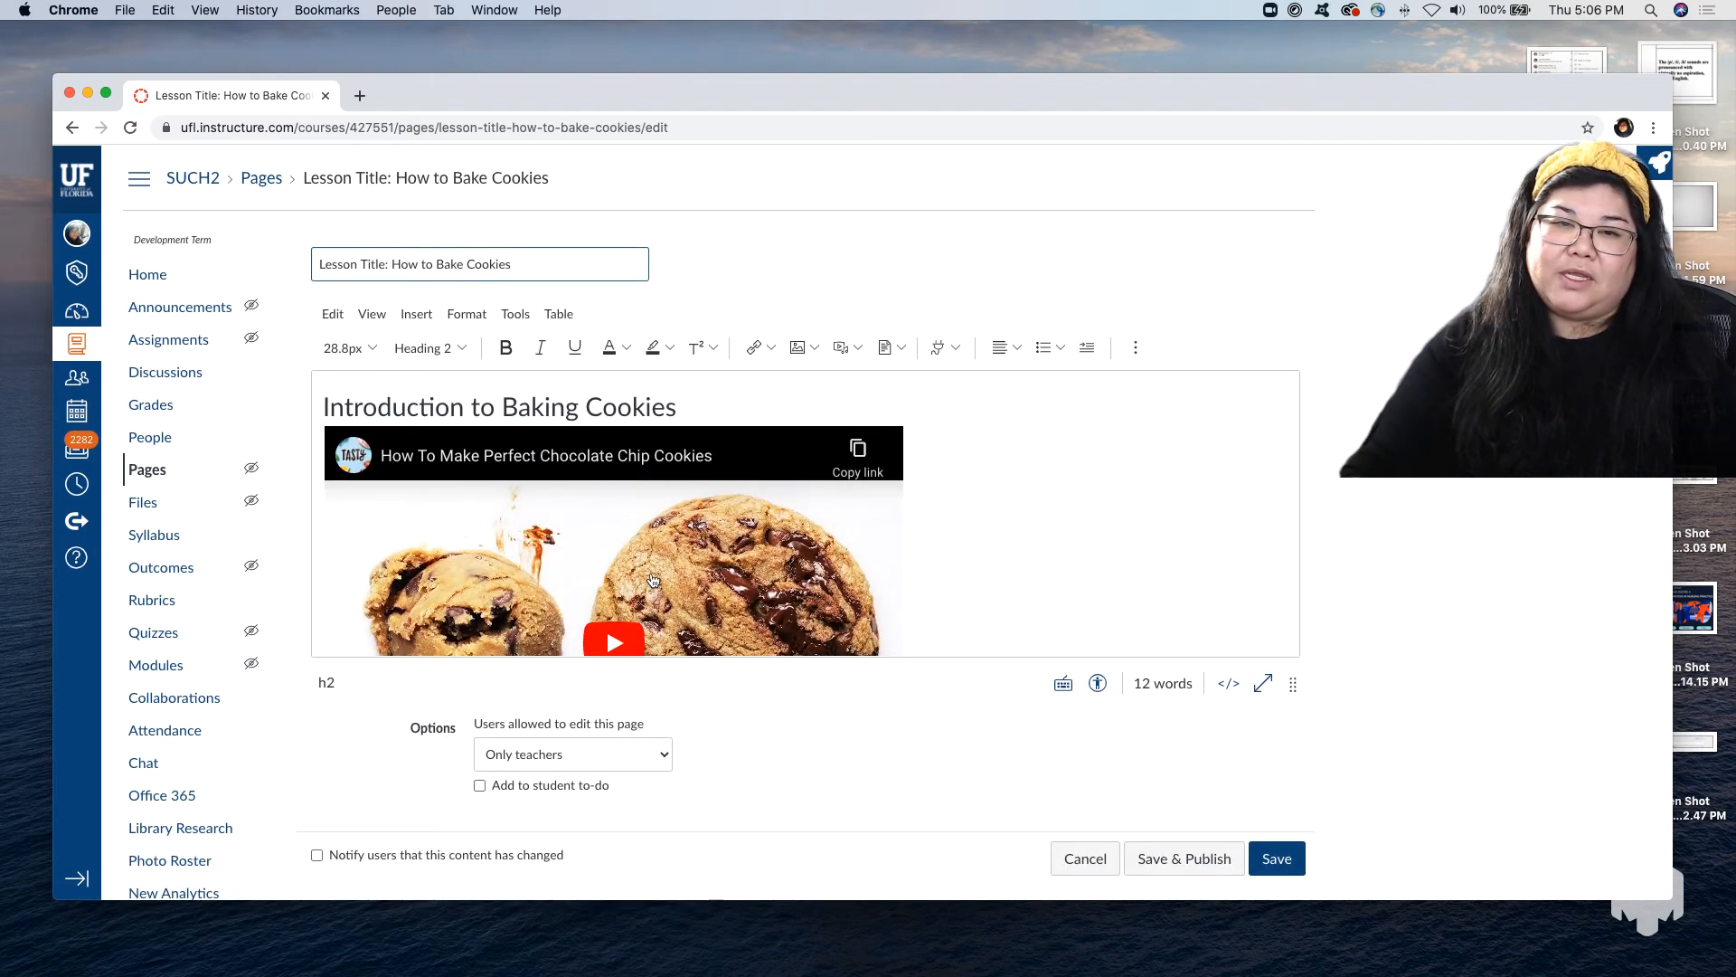
{"action": "left_click", "coordinate": [774, 390]}
{"action": "key", "text": "Return"}
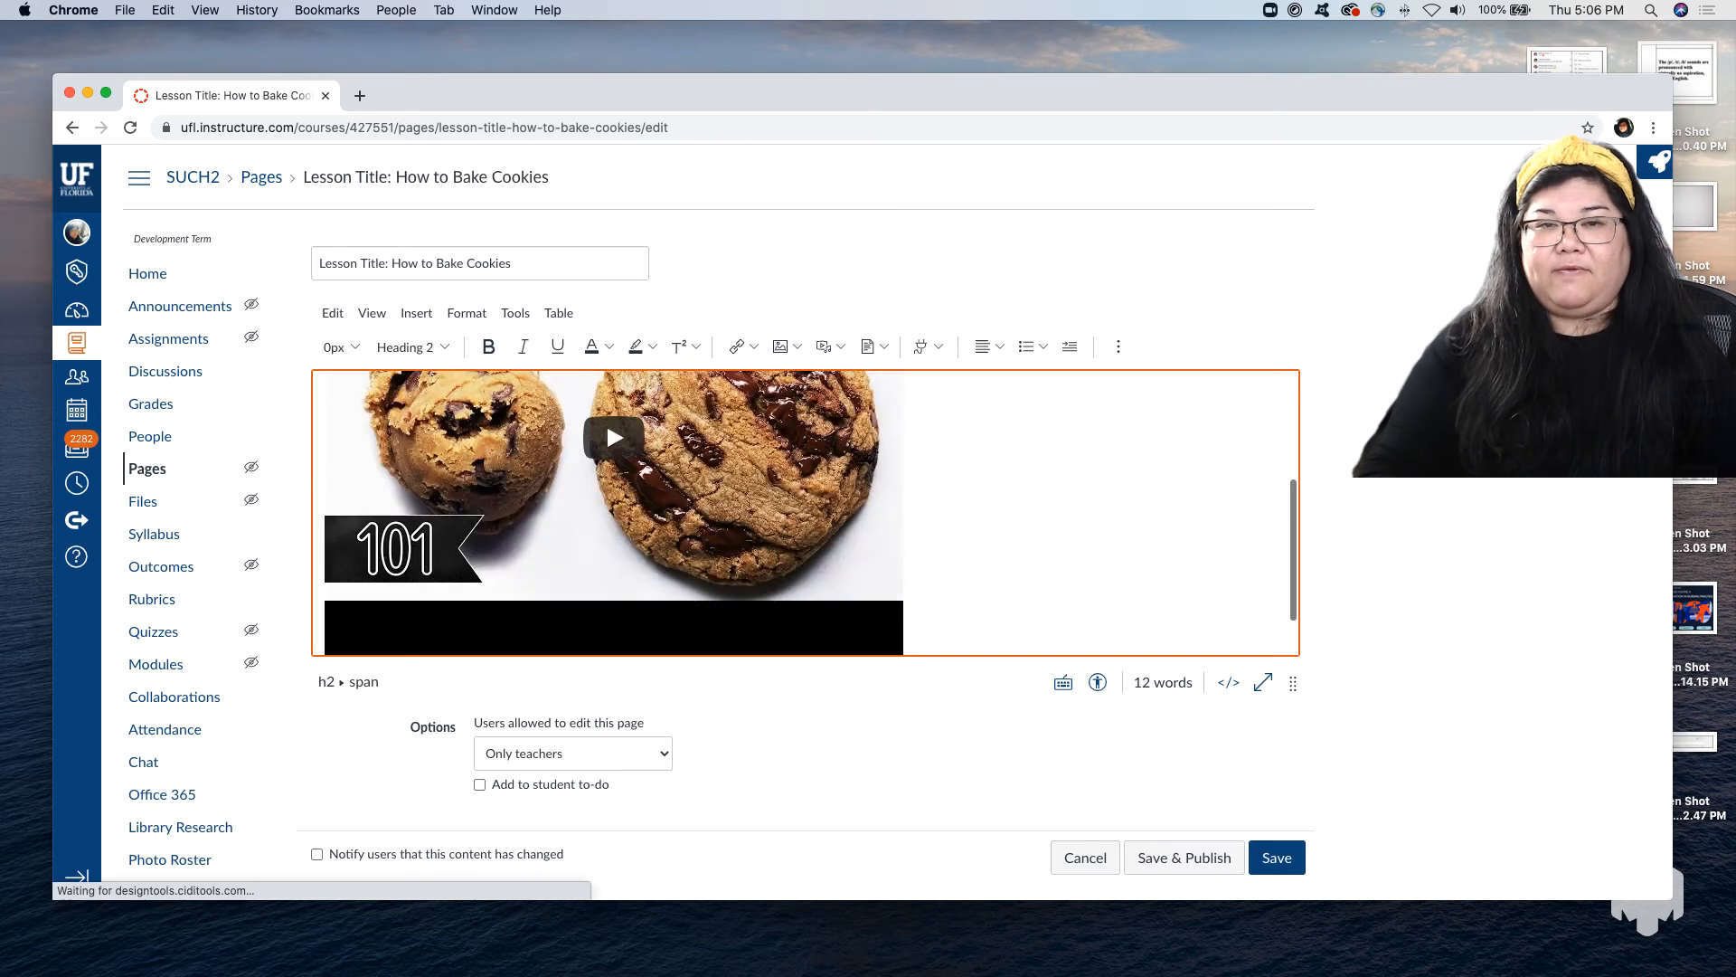
{"action": "scroll", "coordinate": [774, 390], "scroll_direction": "up", "scroll_amount": 3}
{"action": "scroll", "coordinate": [392, 590], "scroll_direction": "down", "scroll_amount": 5}
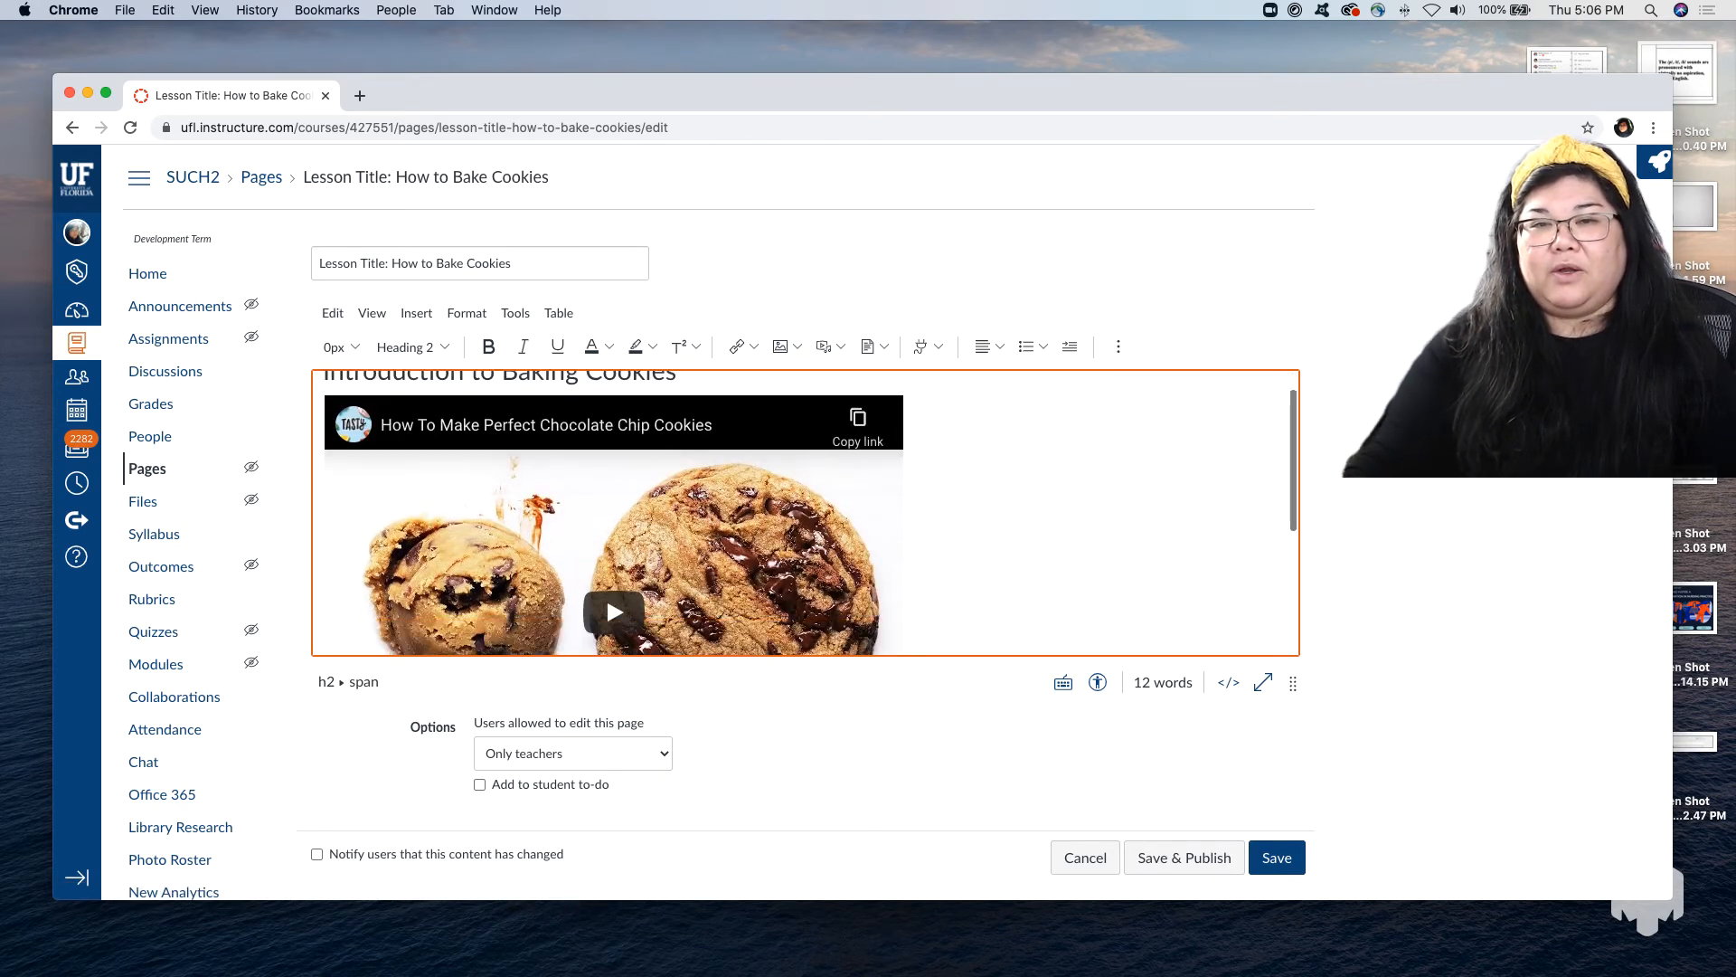
Move the paragraph "The reason why I'm going over this less..." from below the video to directly under the heading and save the page.
{"action": "left_click_drag", "start_coordinate": [605, 631], "coordinate": [206, 624]}
{"action": "key", "text": "super+c"}
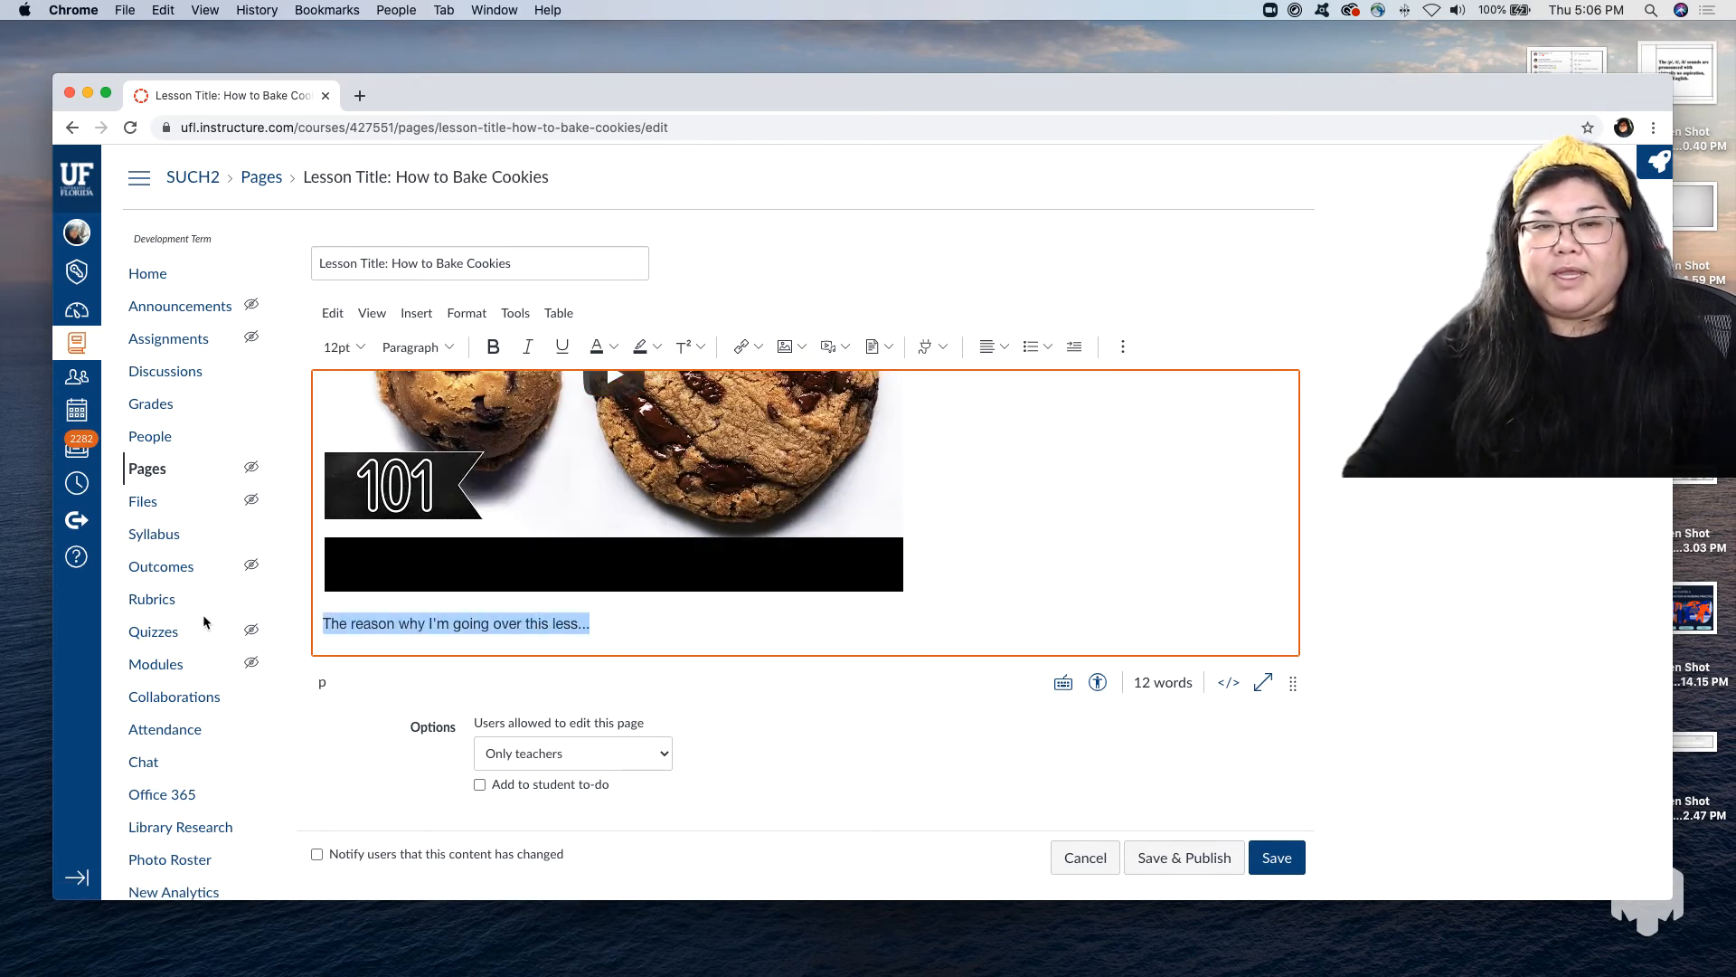
{"action": "key", "text": "BackSpace"}
{"action": "scroll", "coordinate": [723, 624], "scroll_direction": "up", "scroll_amount": 5}
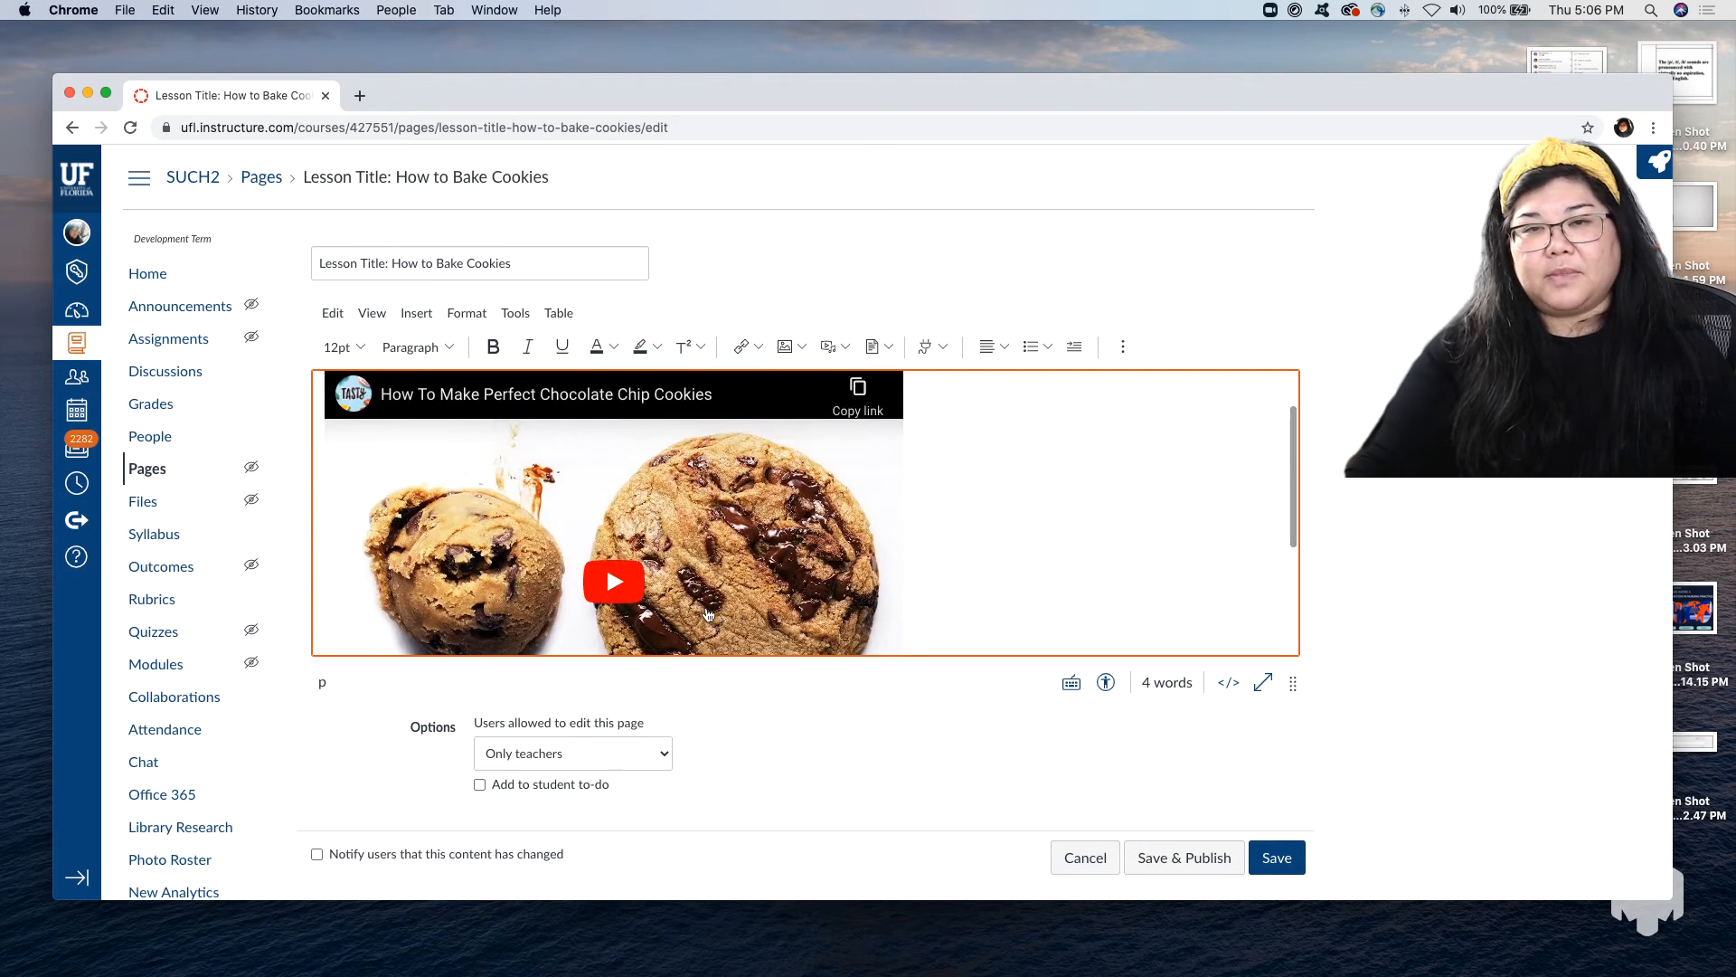
{"action": "scroll", "coordinate": [708, 616], "scroll_direction": "up", "scroll_amount": 2}
{"action": "left_click", "coordinate": [714, 399]}
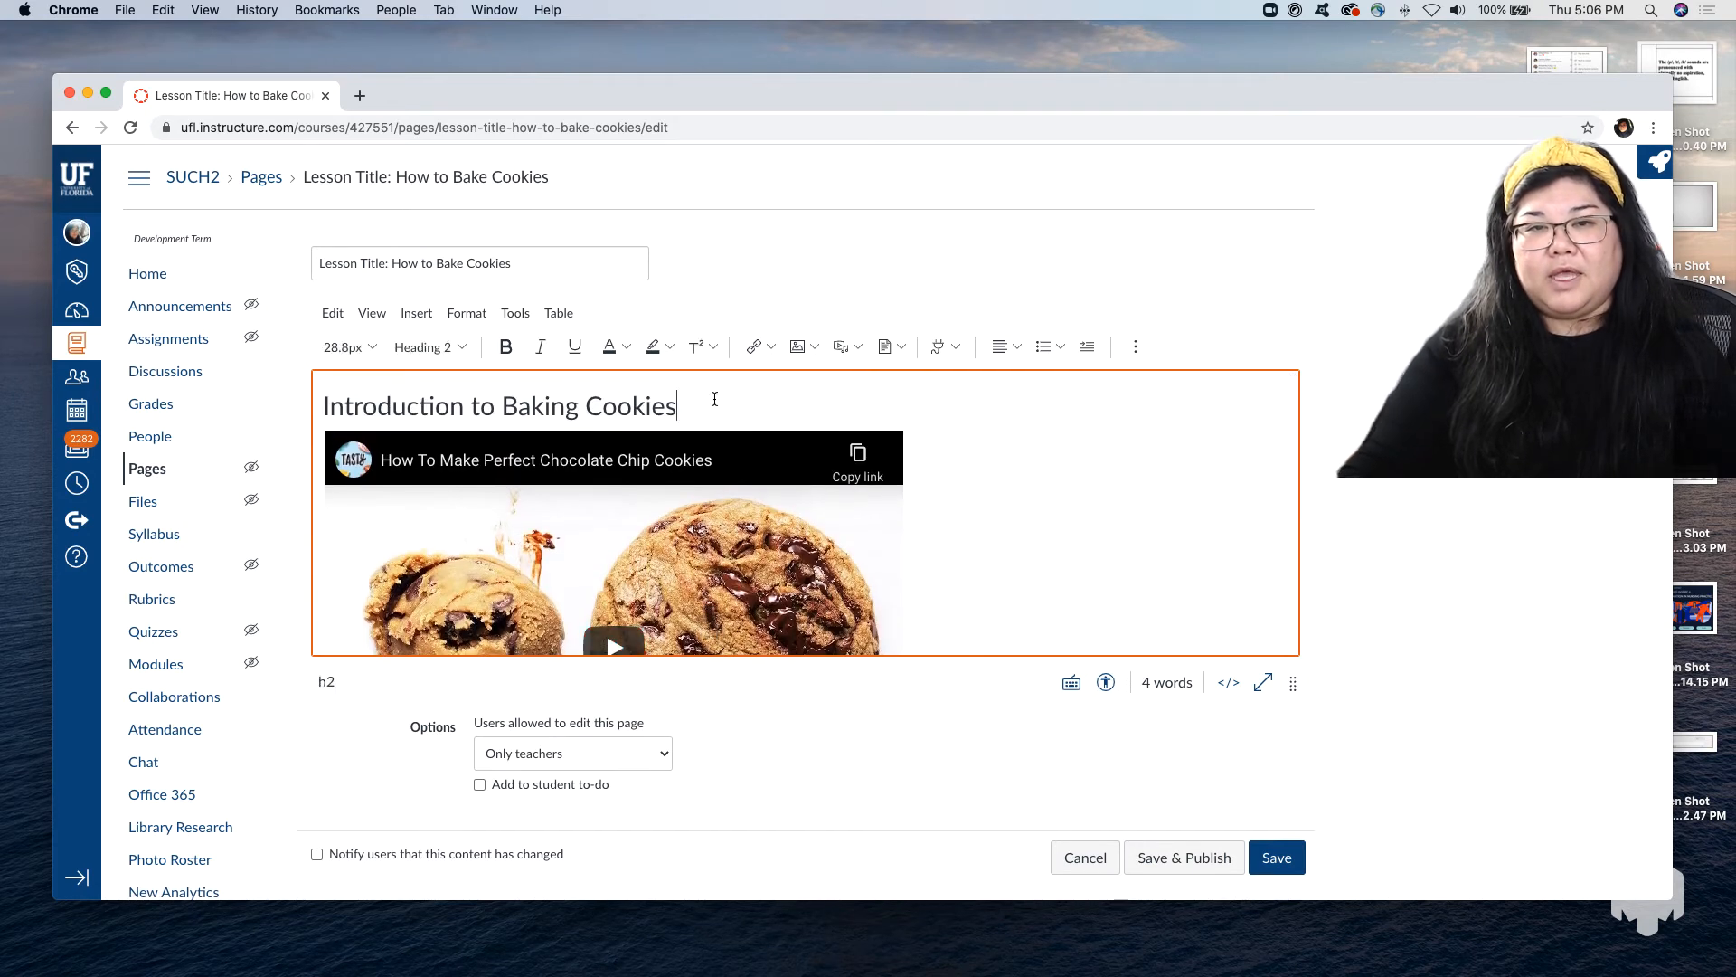
{"action": "key", "text": "Return"}
{"action": "key", "text": "super+v"}
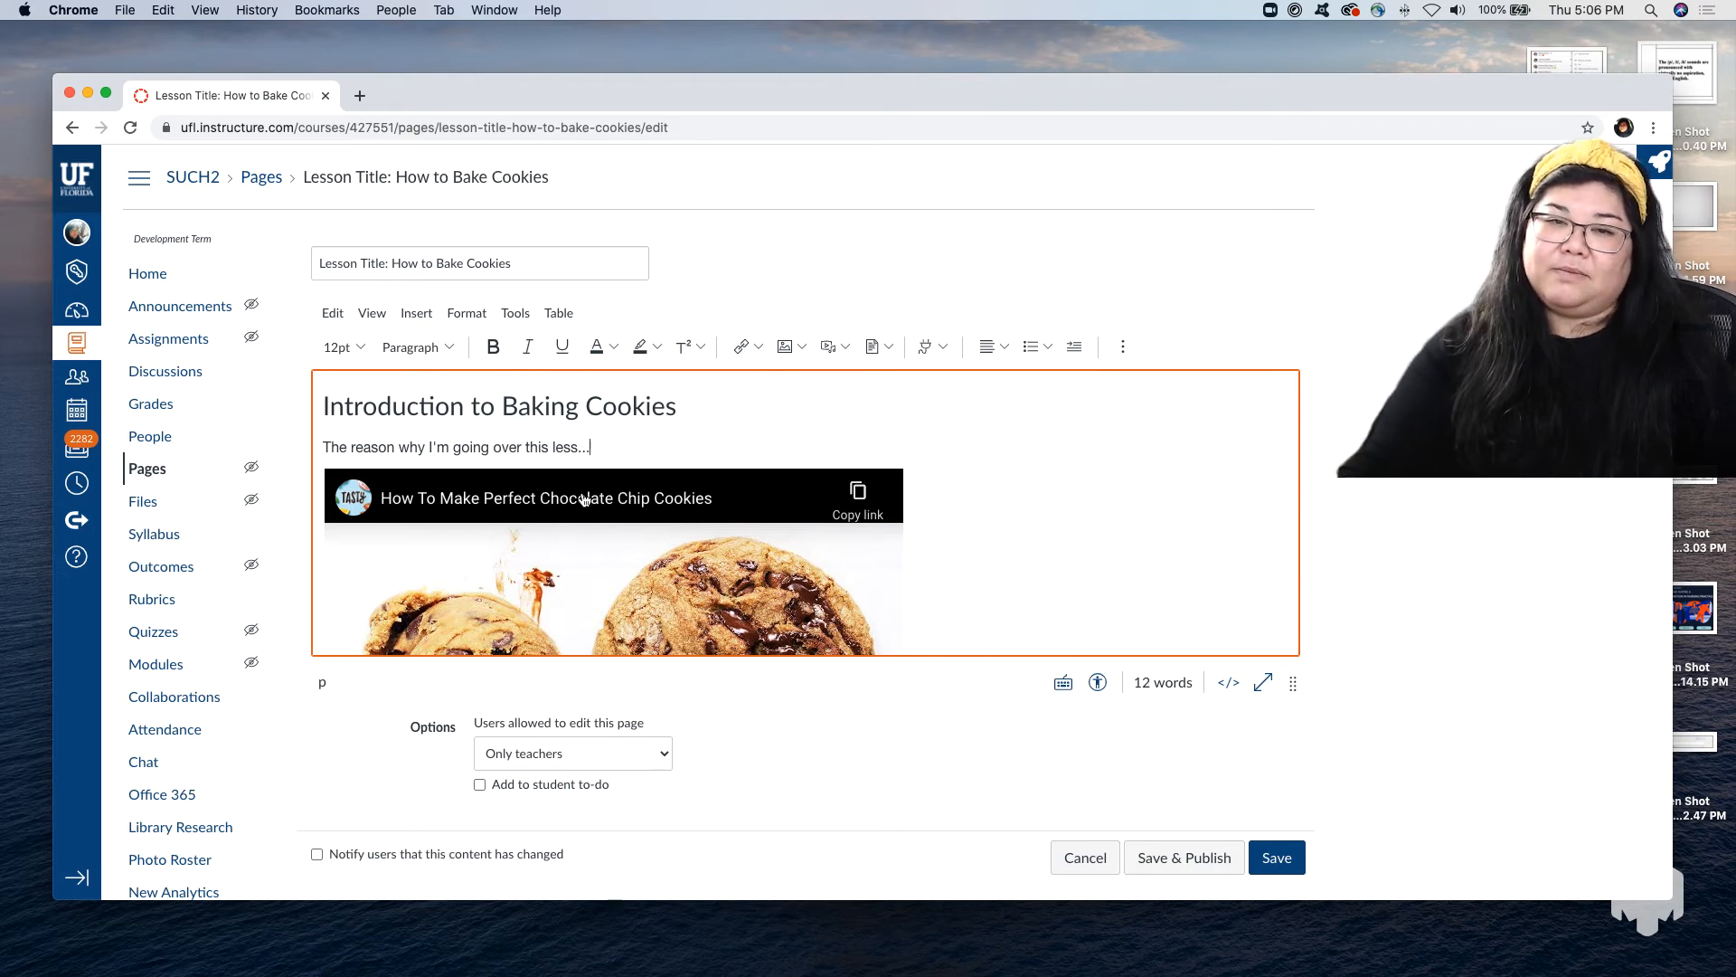
{"action": "left_click", "coordinate": [1277, 856]}
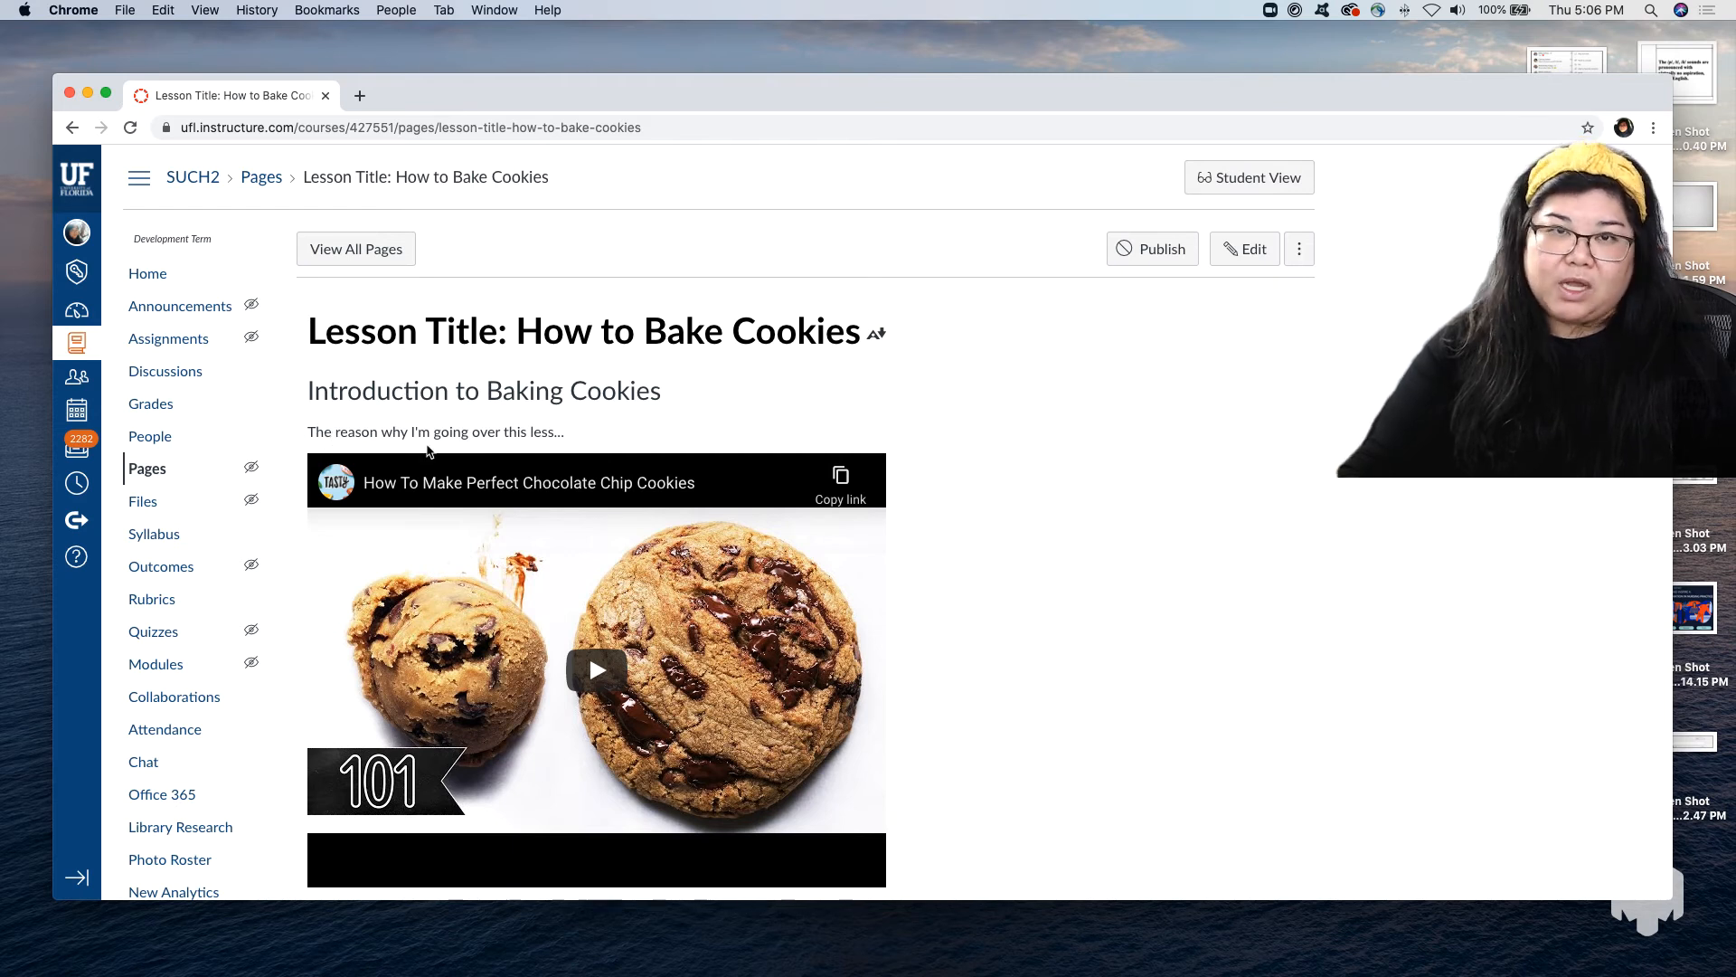
Go to the course's assignments and start creating a new assignment.
{"action": "scroll", "coordinate": [723, 512], "scroll_direction": "down", "scroll_amount": 2}
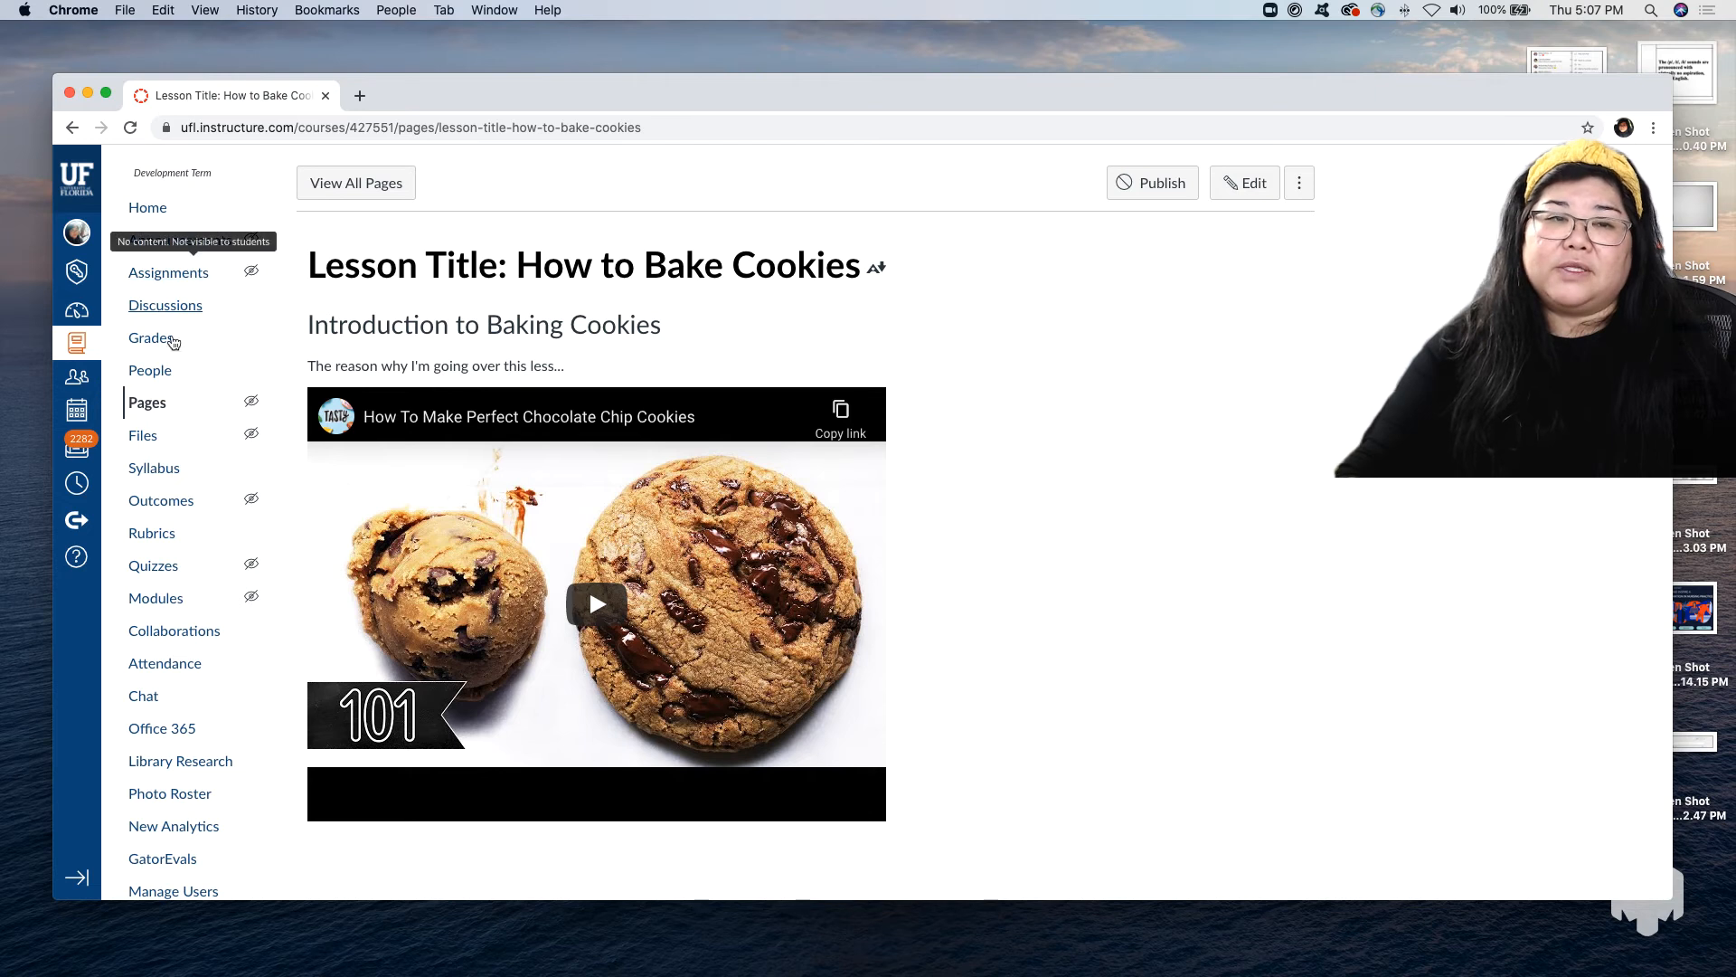
{"action": "left_click", "coordinate": [186, 282]}
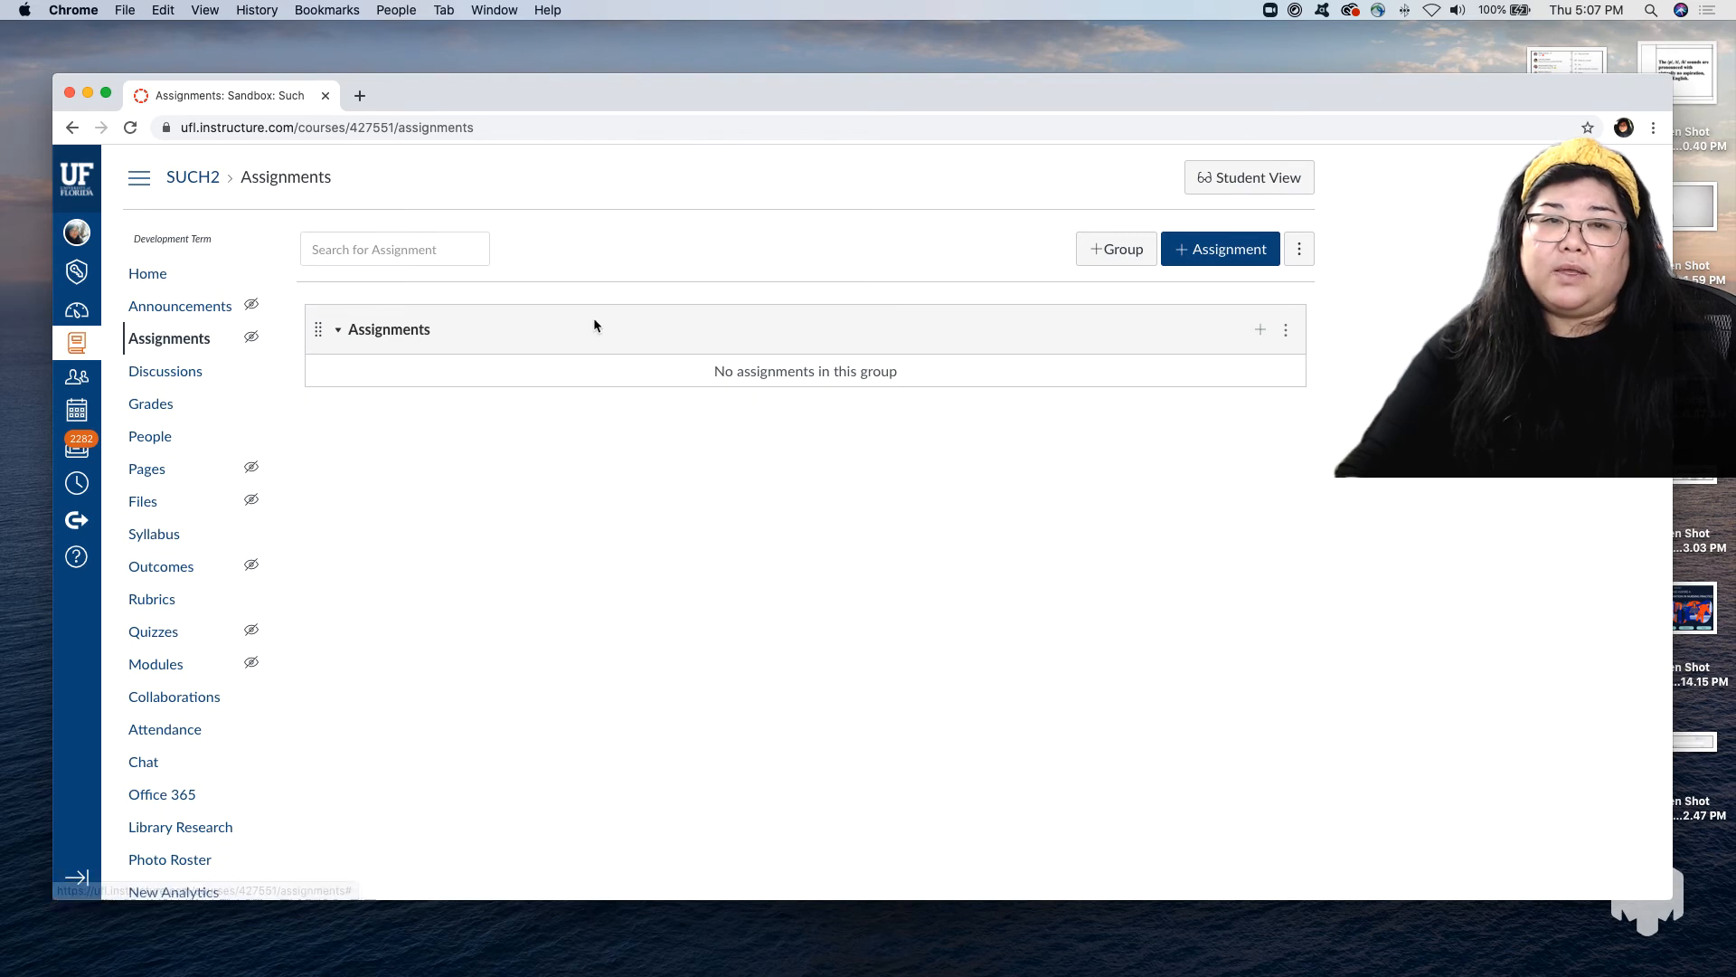
{"action": "left_click", "coordinate": [1227, 259]}
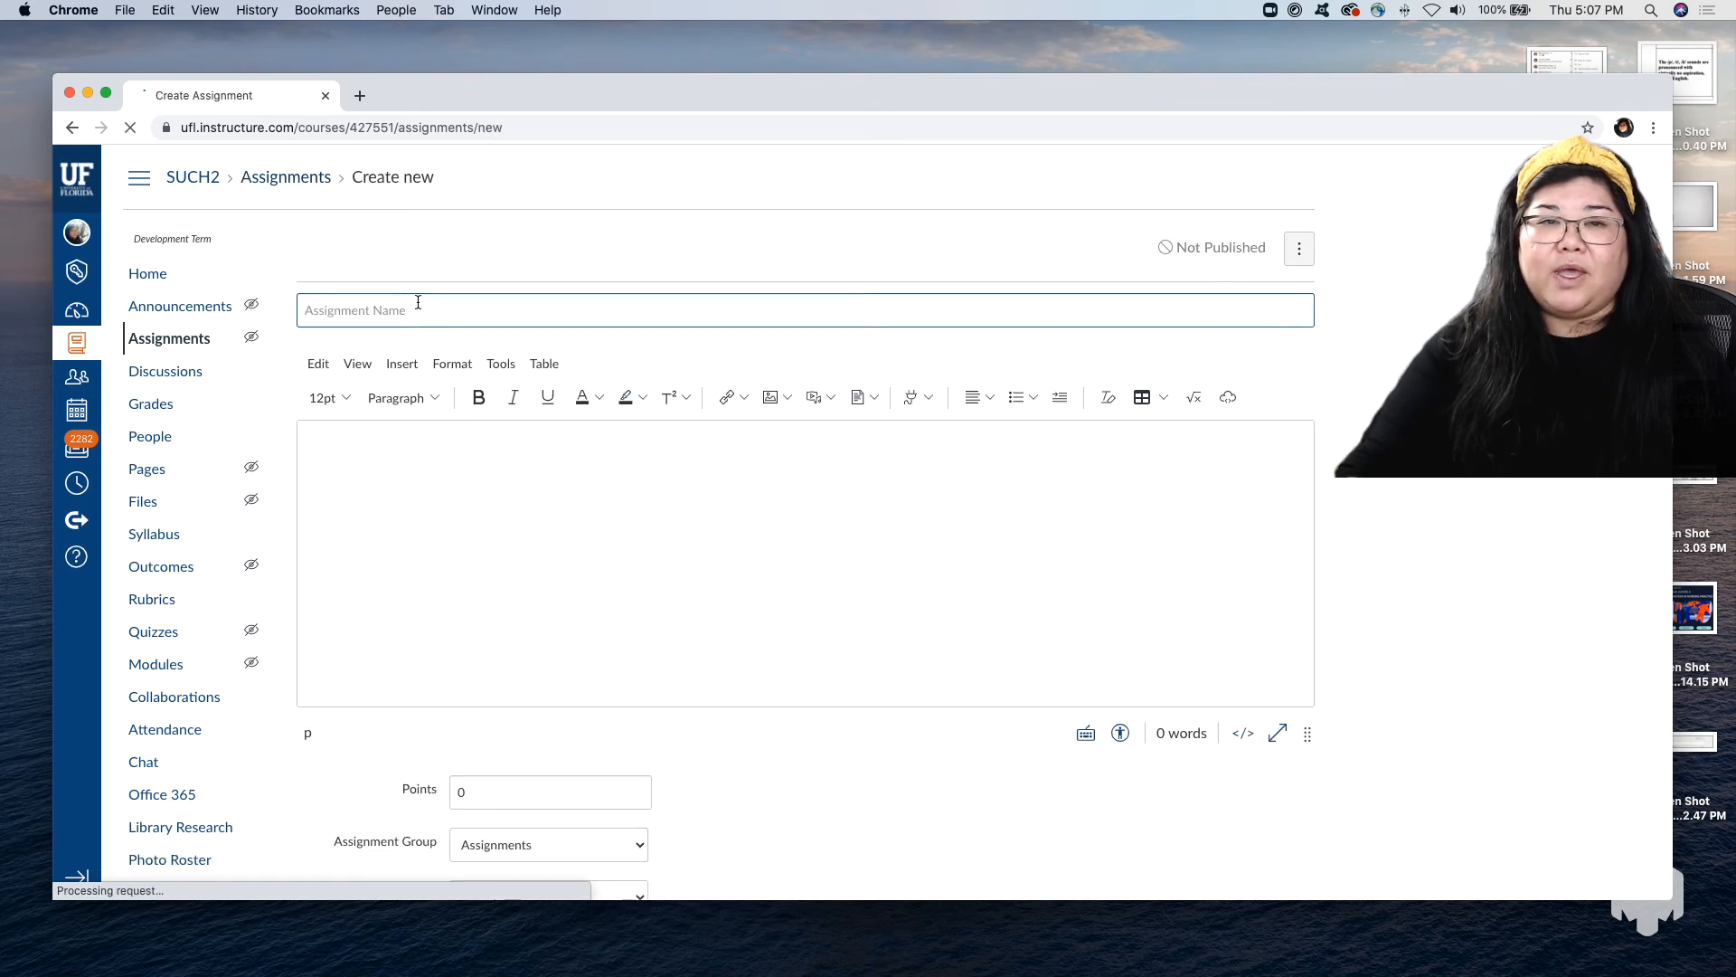
{"action": "left_click", "coordinate": [455, 309]}
{"action": "type", "text": "Quiz"}
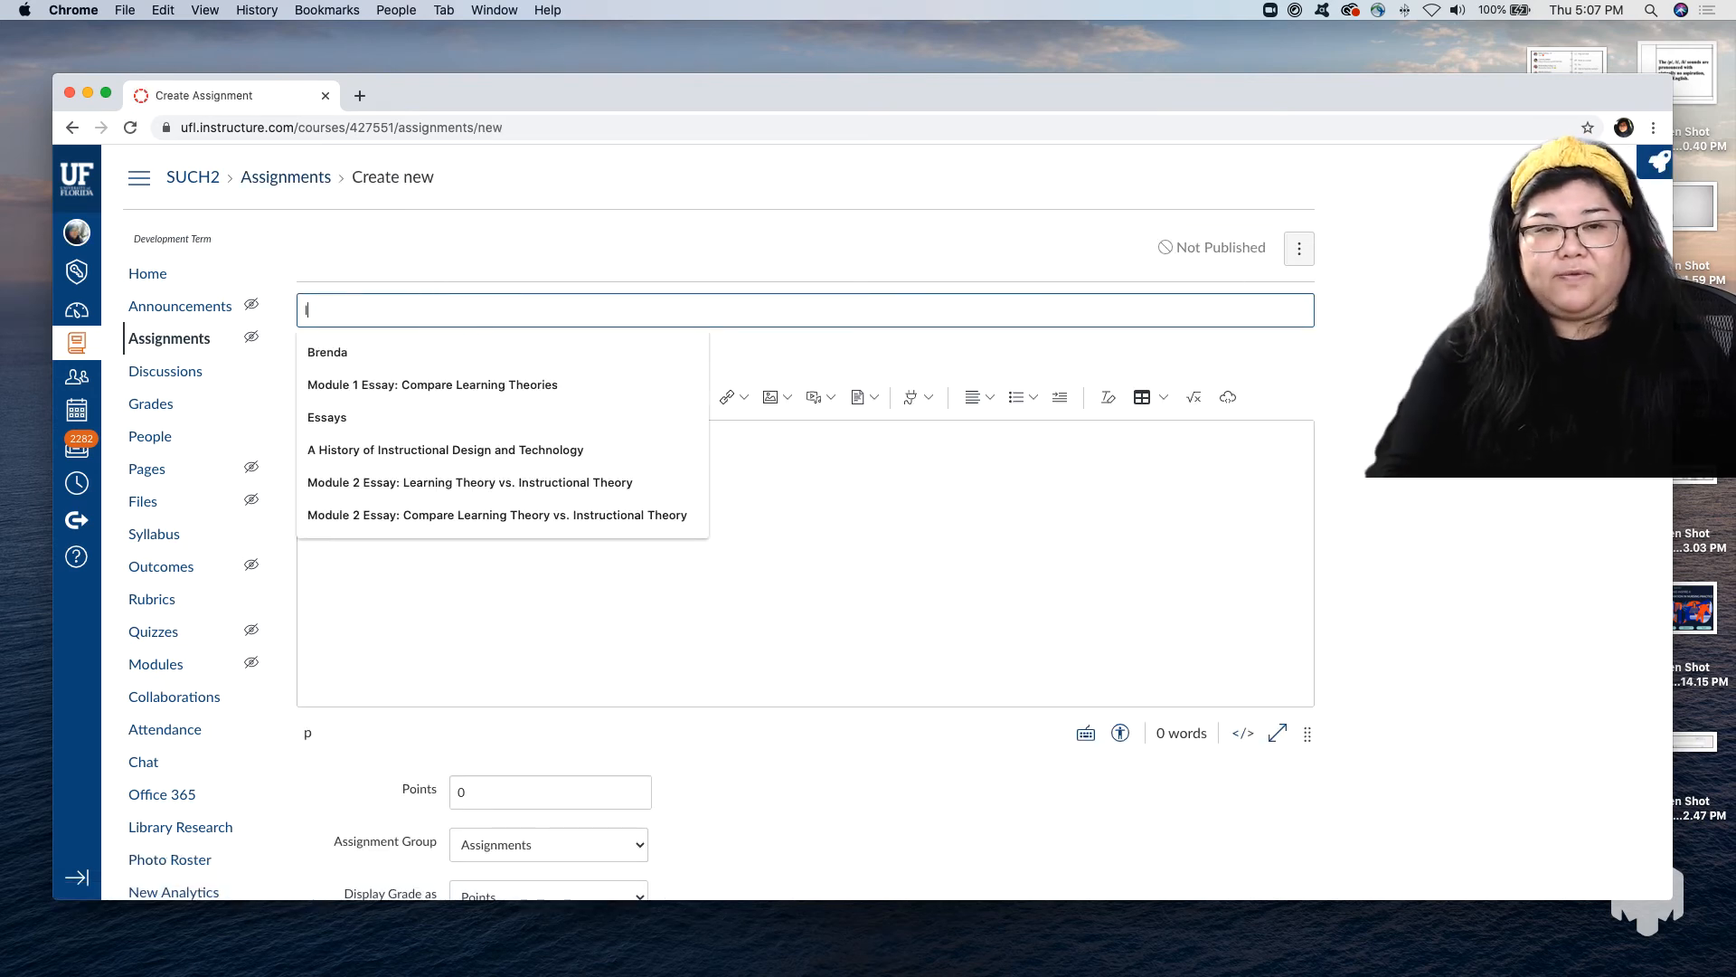
{"action": "type", "text": " on Creatin"}
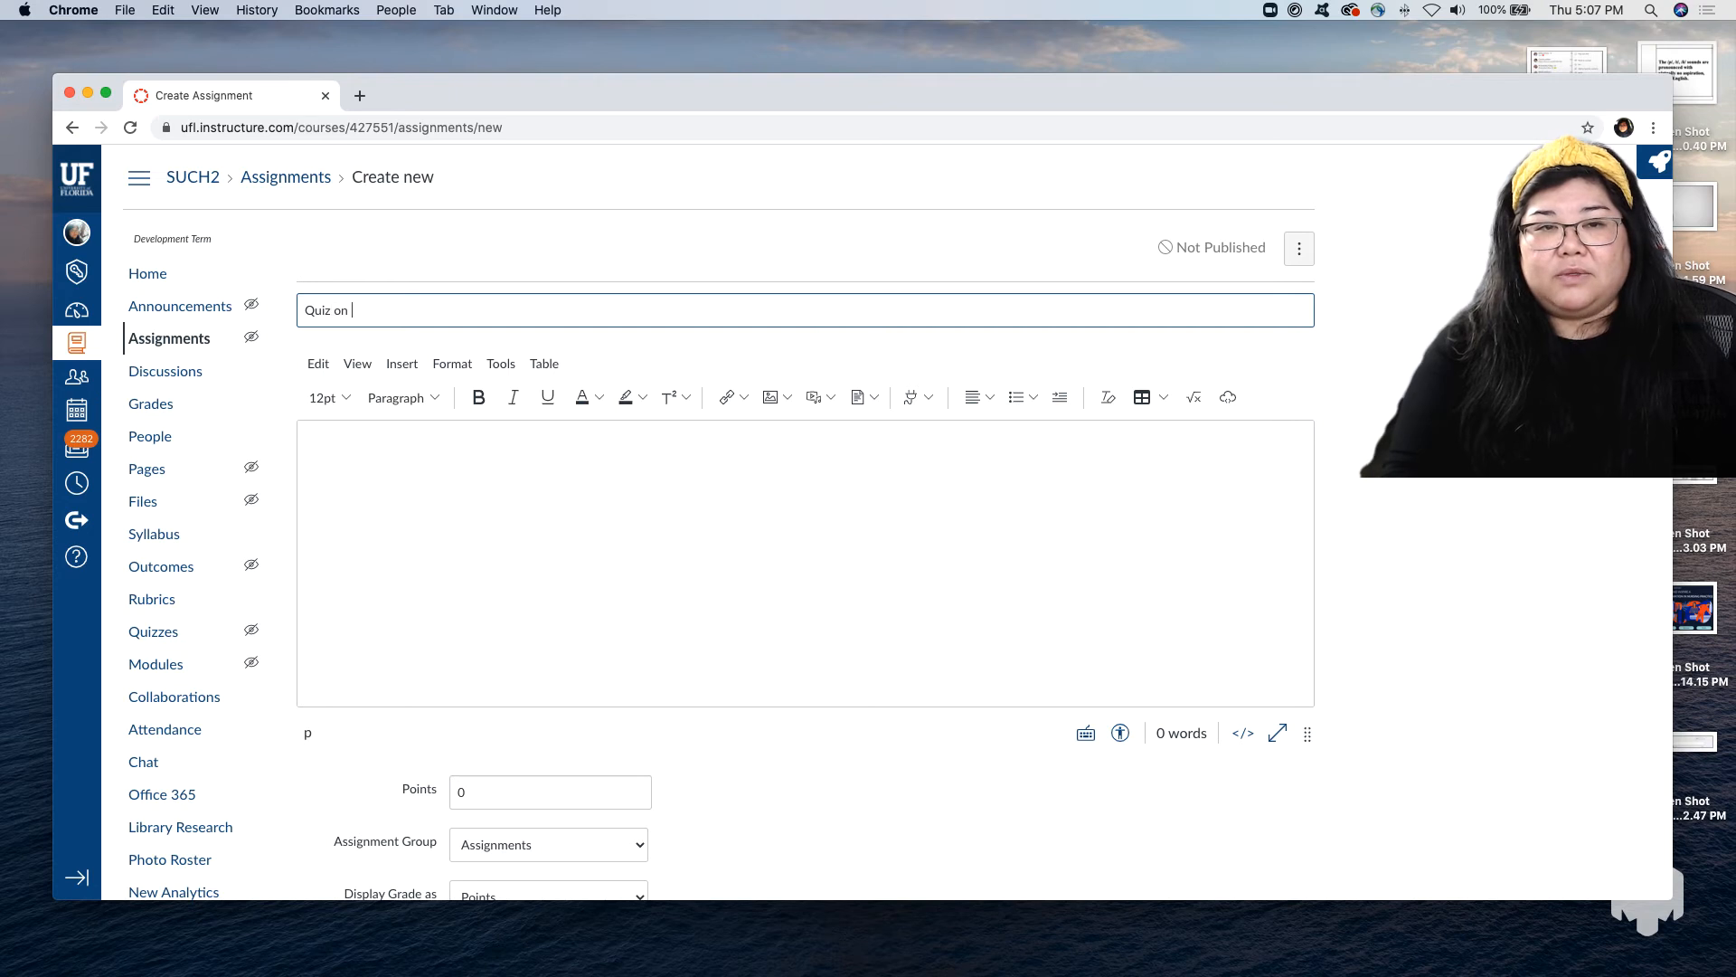
{"action": "key", "text": "BackSpace"}
{"action": "key", "text": "BackSpace"}
{"action": "key", "text": "BackSpace"}
{"action": "key", "text": "BackSpace"}
{"action": "key", "text": "BackSpace"}
{"action": "key", "text": "BackSpace"}
{"action": "key", "text": "BackSpace"}
{"action": "key", "text": "BackSpace"}
{"action": "key", "text": "BackSpace"}
{"action": "key", "text": "BackSpace"}
{"action": "key", "text": "BackSpace"}
{"action": "key", "text": "BackSpace"}
{"action": "key", "text": "BackSpace"}
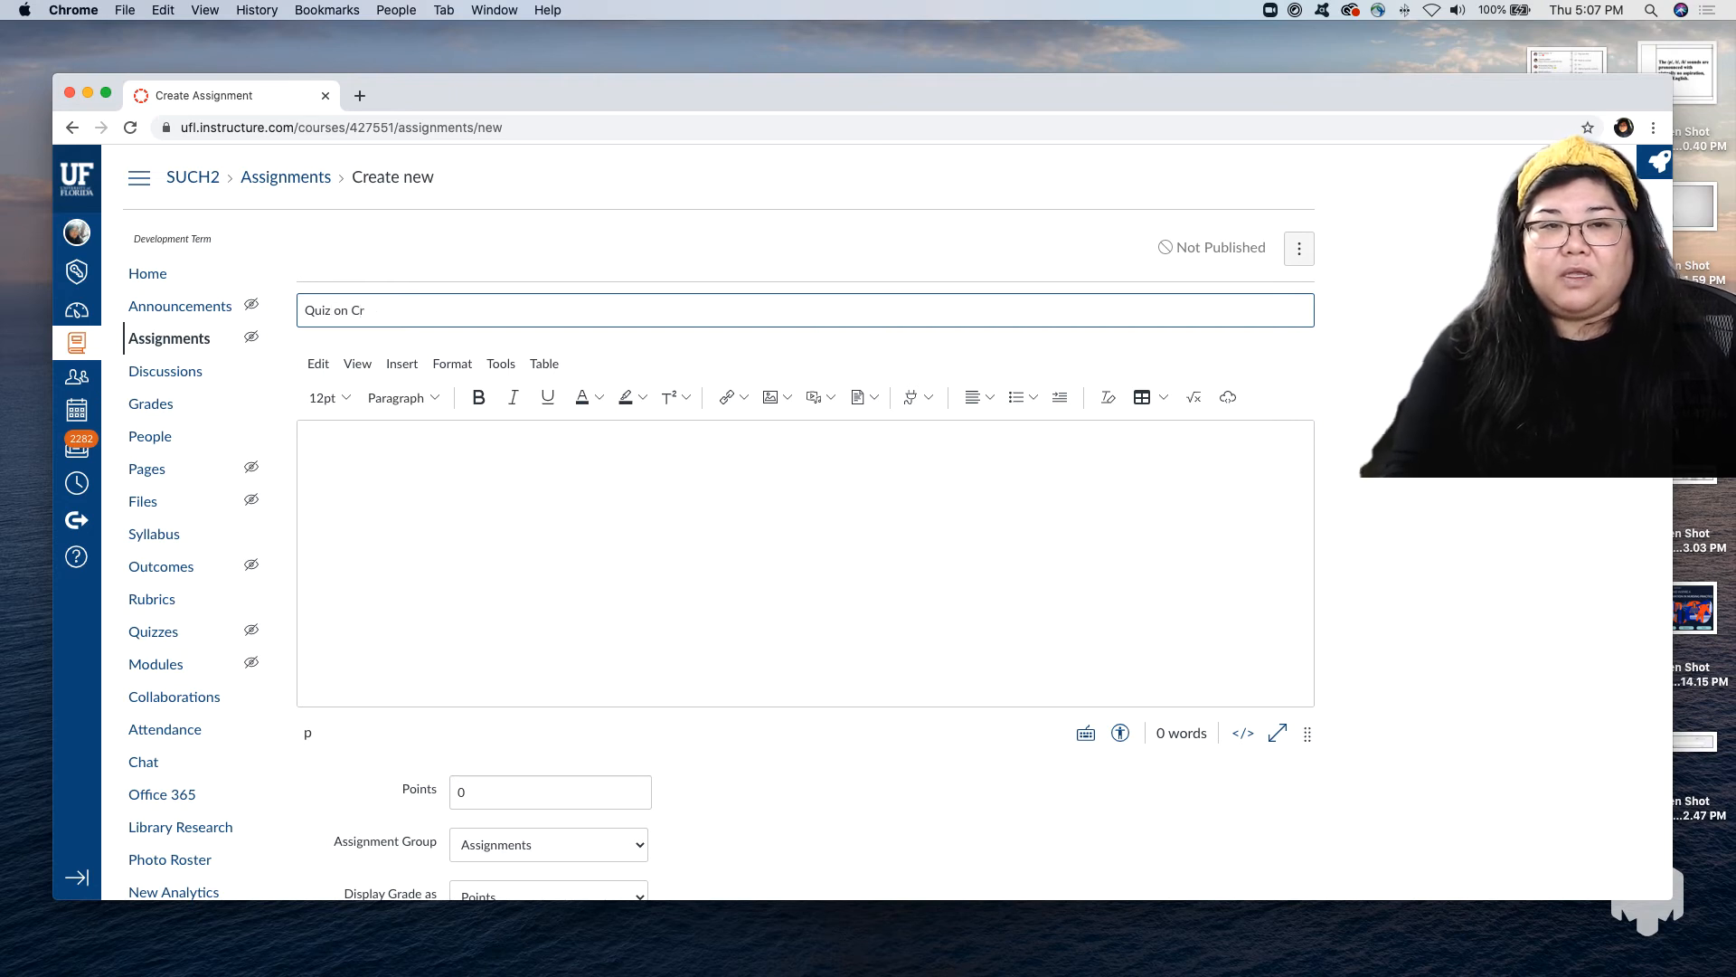
{"action": "key", "text": "BackSpace"}
{"action": "key", "text": "BackSpace"}
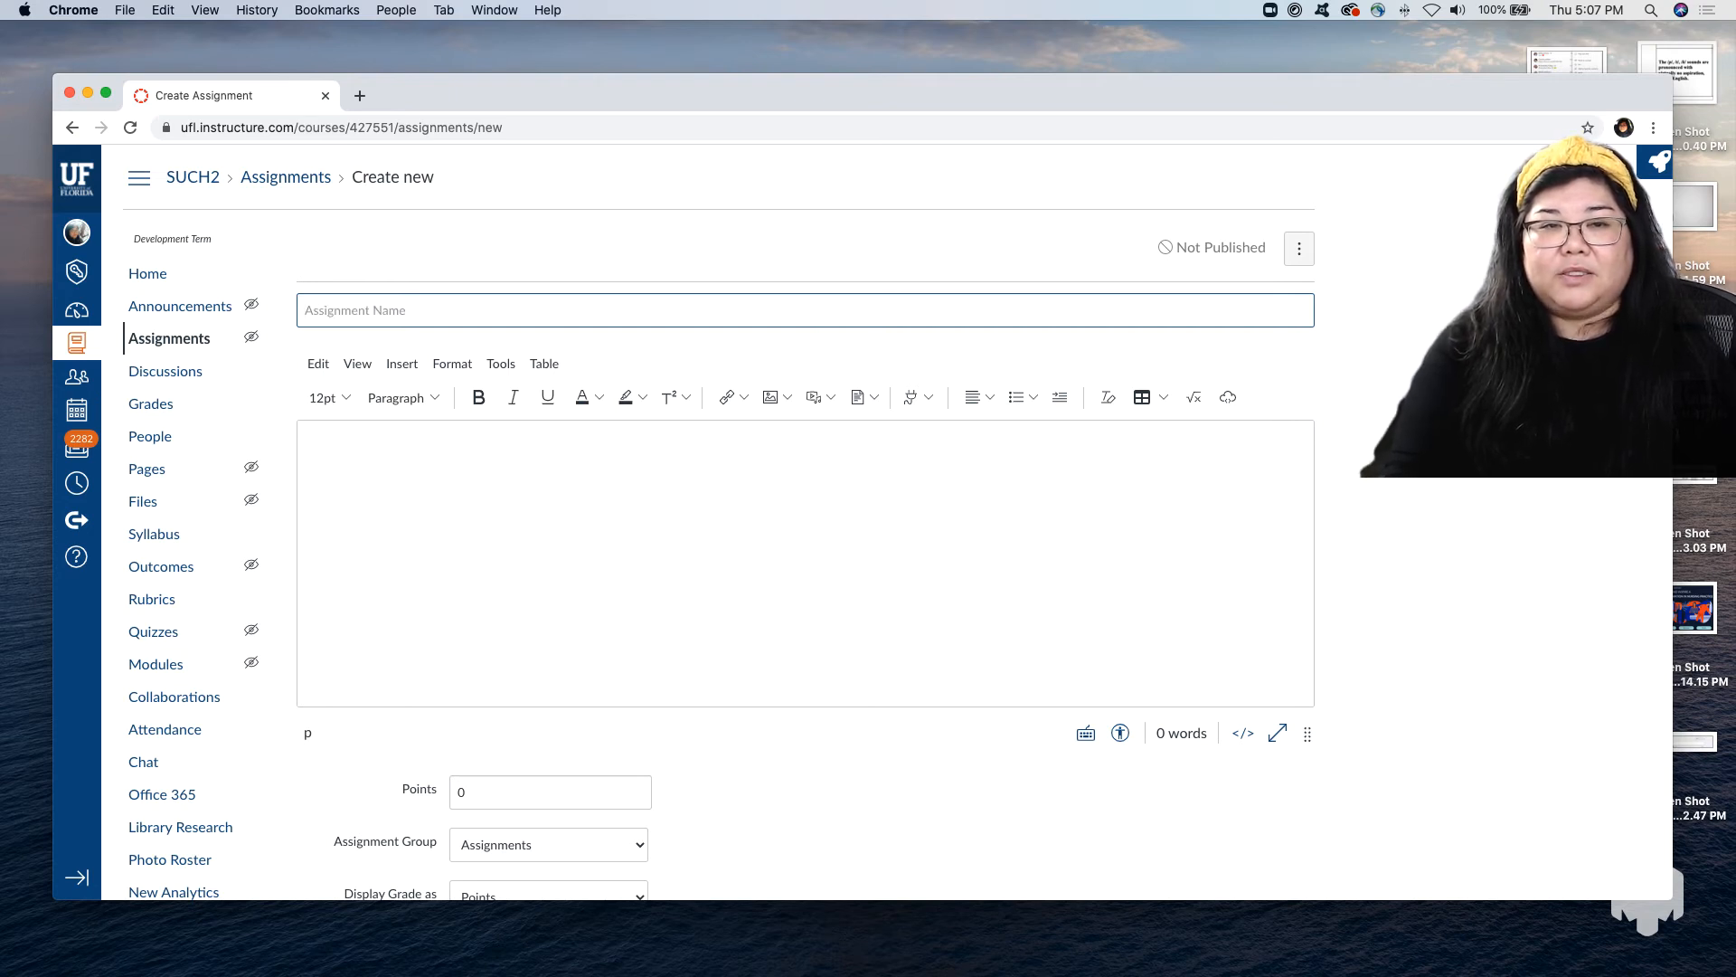
Name the assignment "Testing Your Knowledge: Baking Cookies" and enter "Introduction" as its description.
{"action": "type", "text": "Testing Your Knowledge: Baking Cookies"}
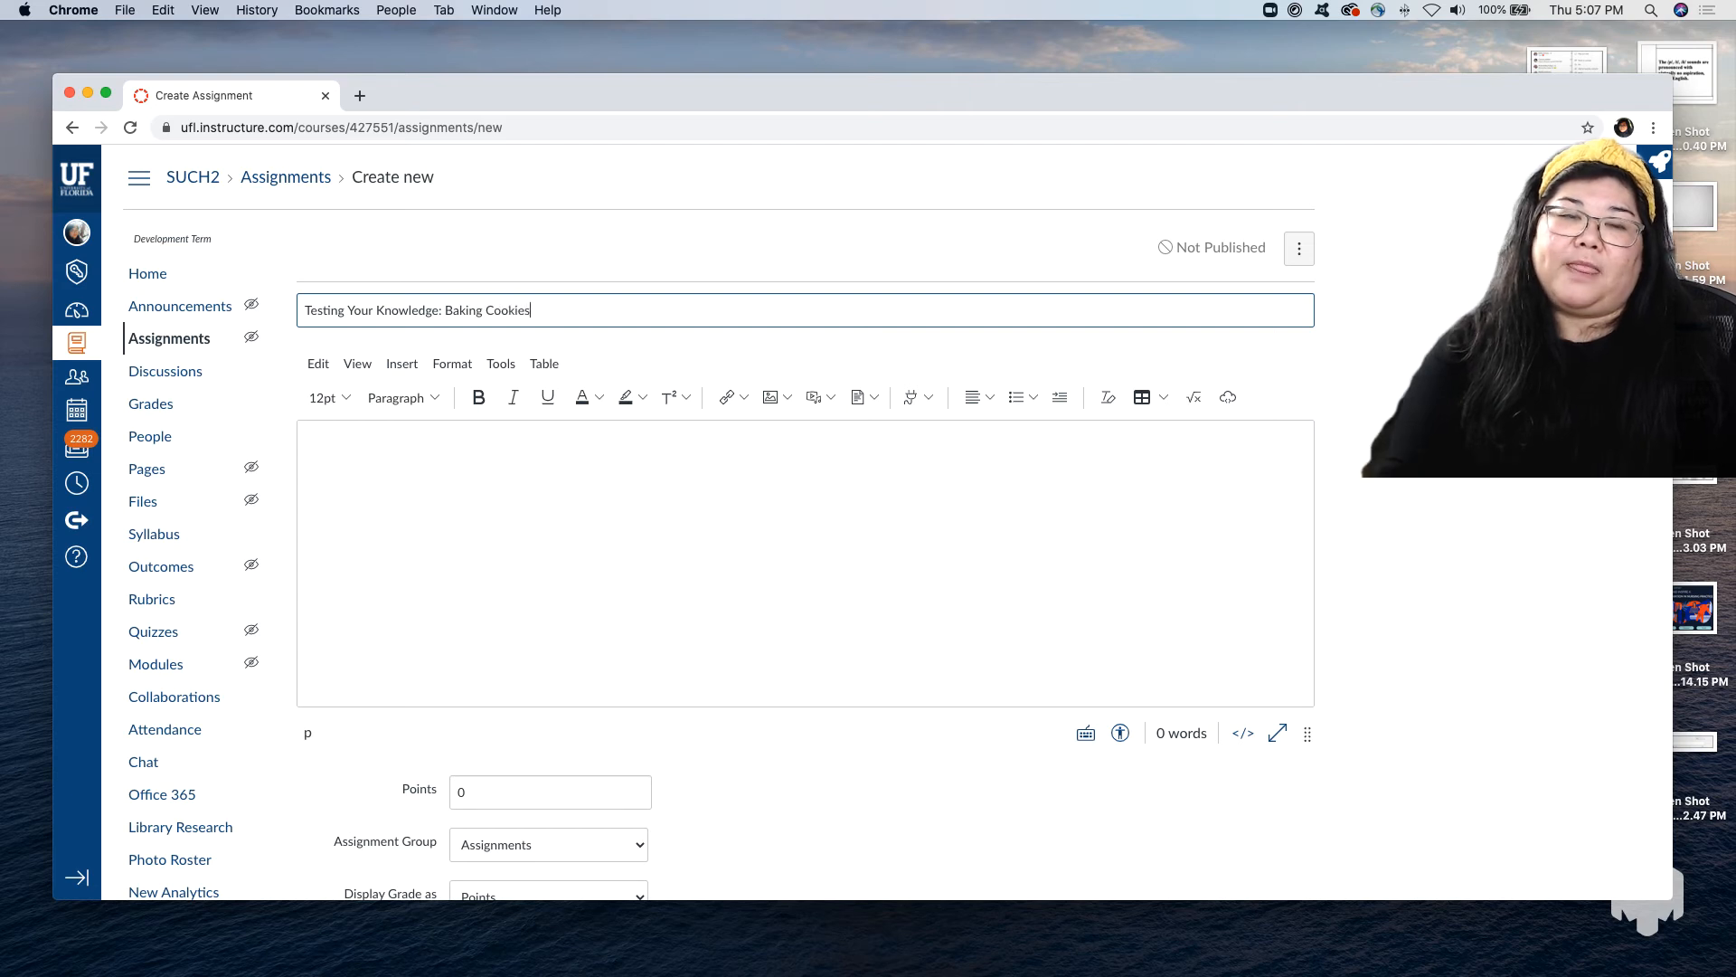
{"action": "left_click", "coordinate": [519, 574]}
{"action": "type", "text": "In"}
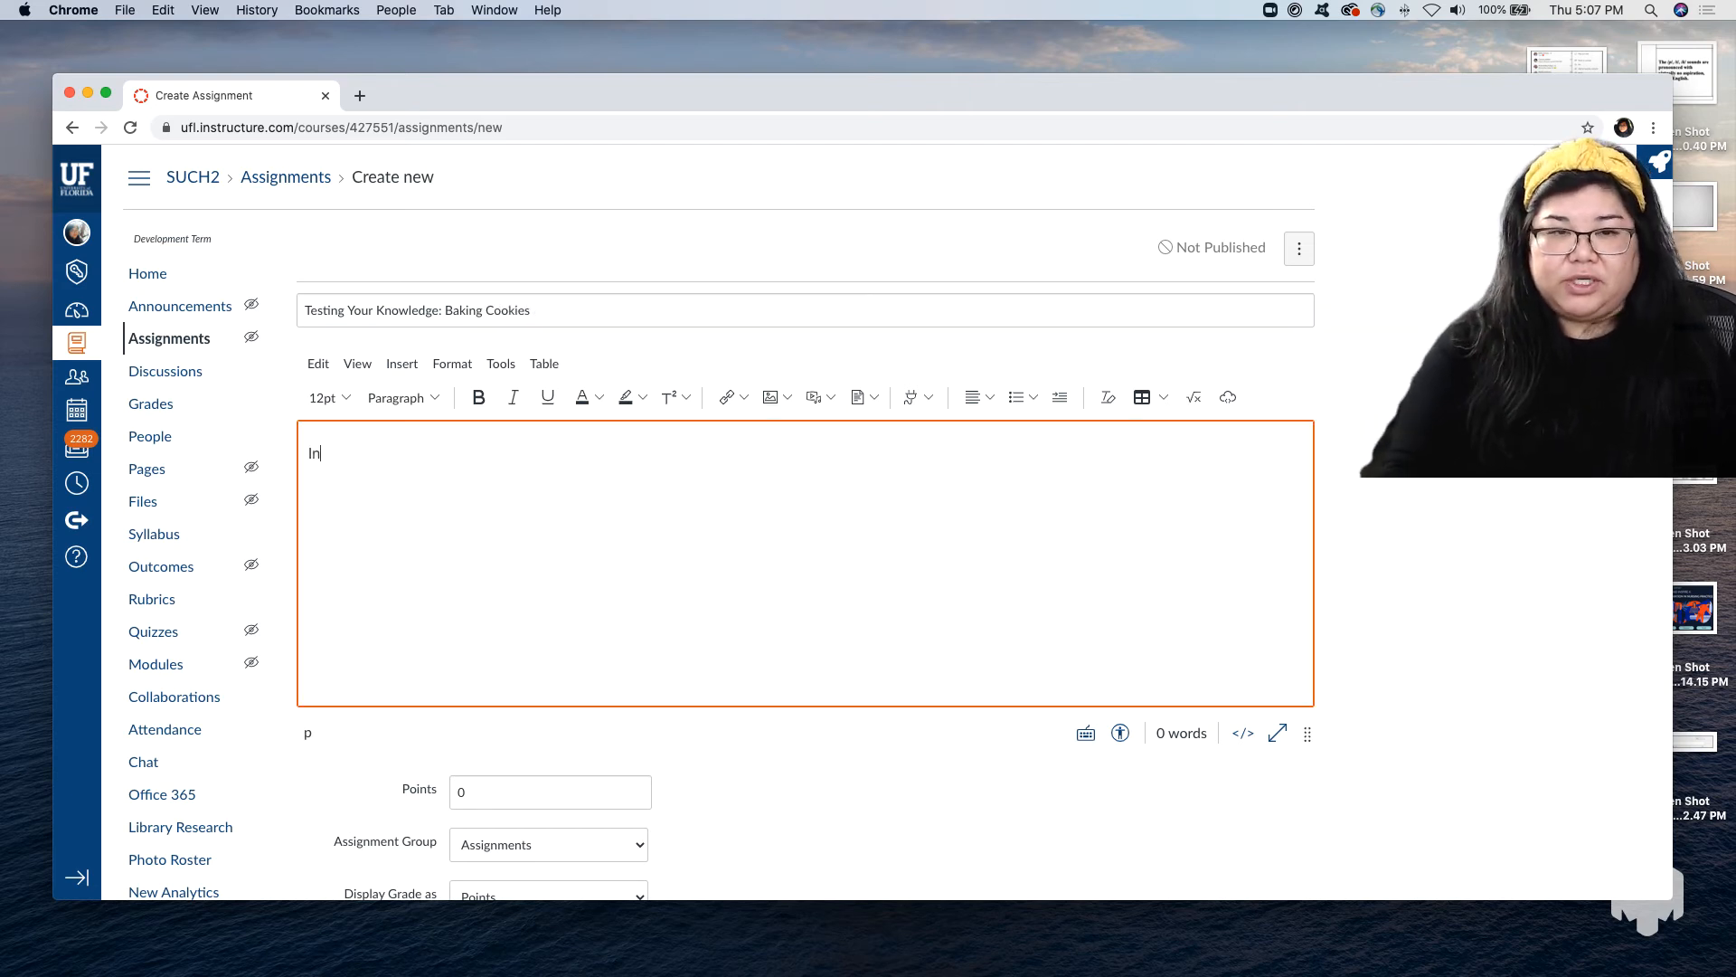
{"action": "type", "text": "troduction"}
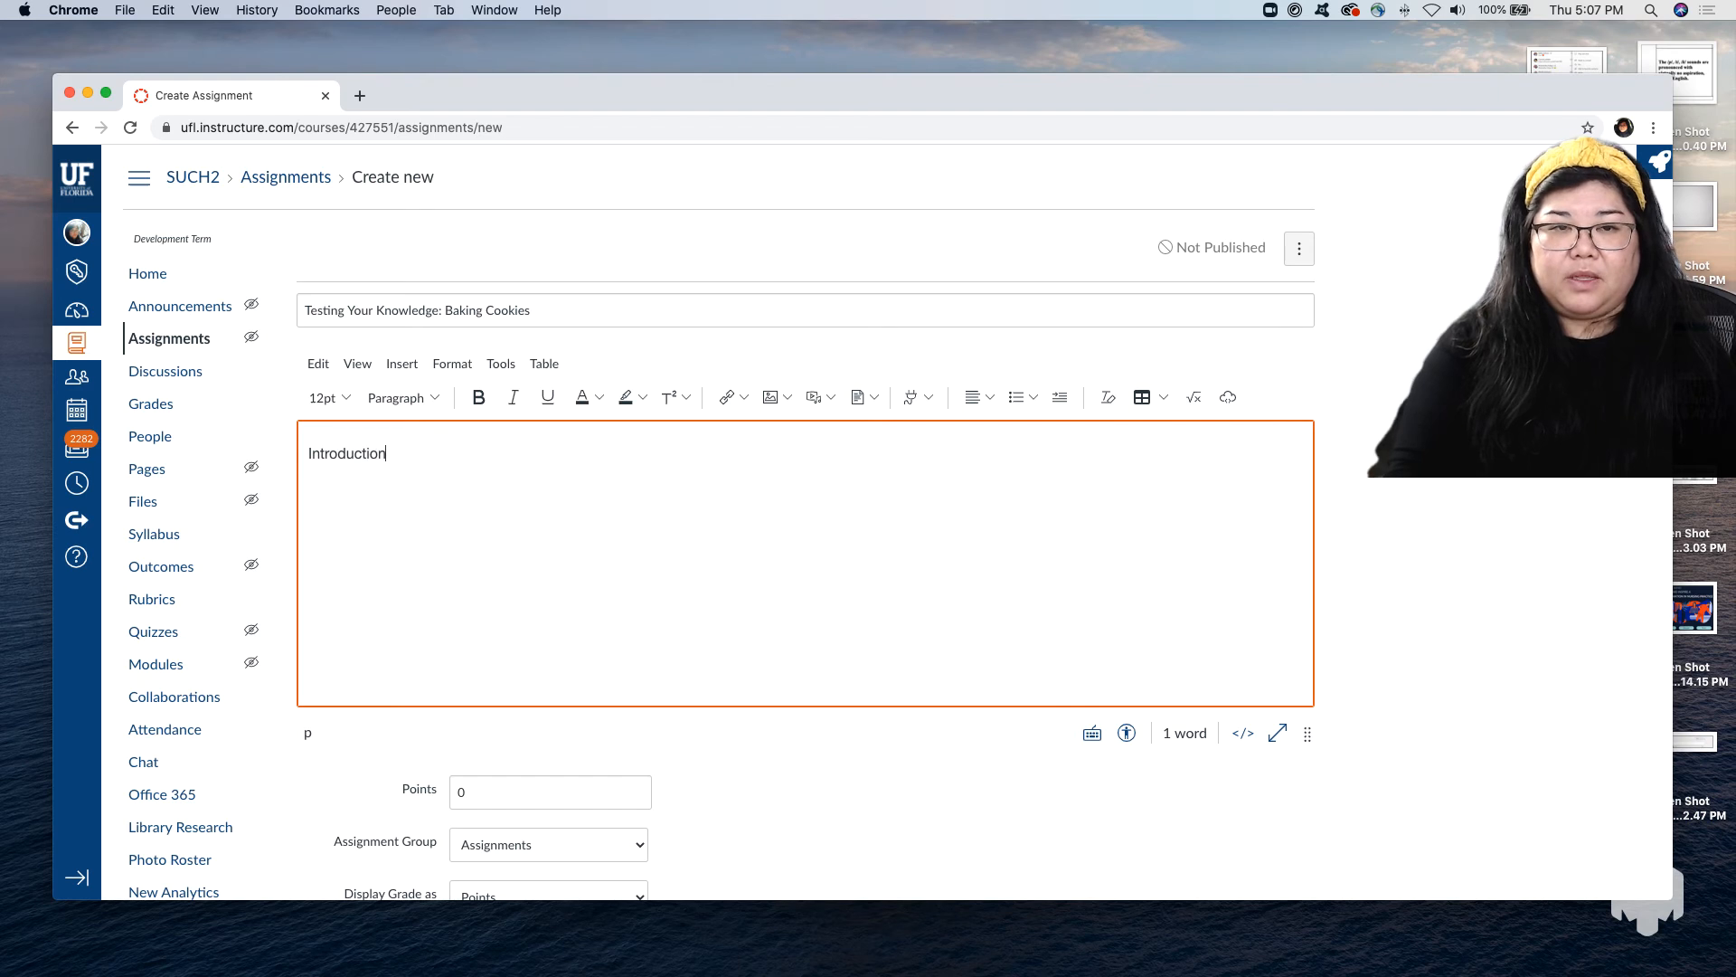
Review the assignment's points, grade display, submission type, allowed attempts, group, peer review and due date settings.
{"action": "scroll", "coordinate": [770, 696], "scroll_direction": "down", "scroll_amount": 5}
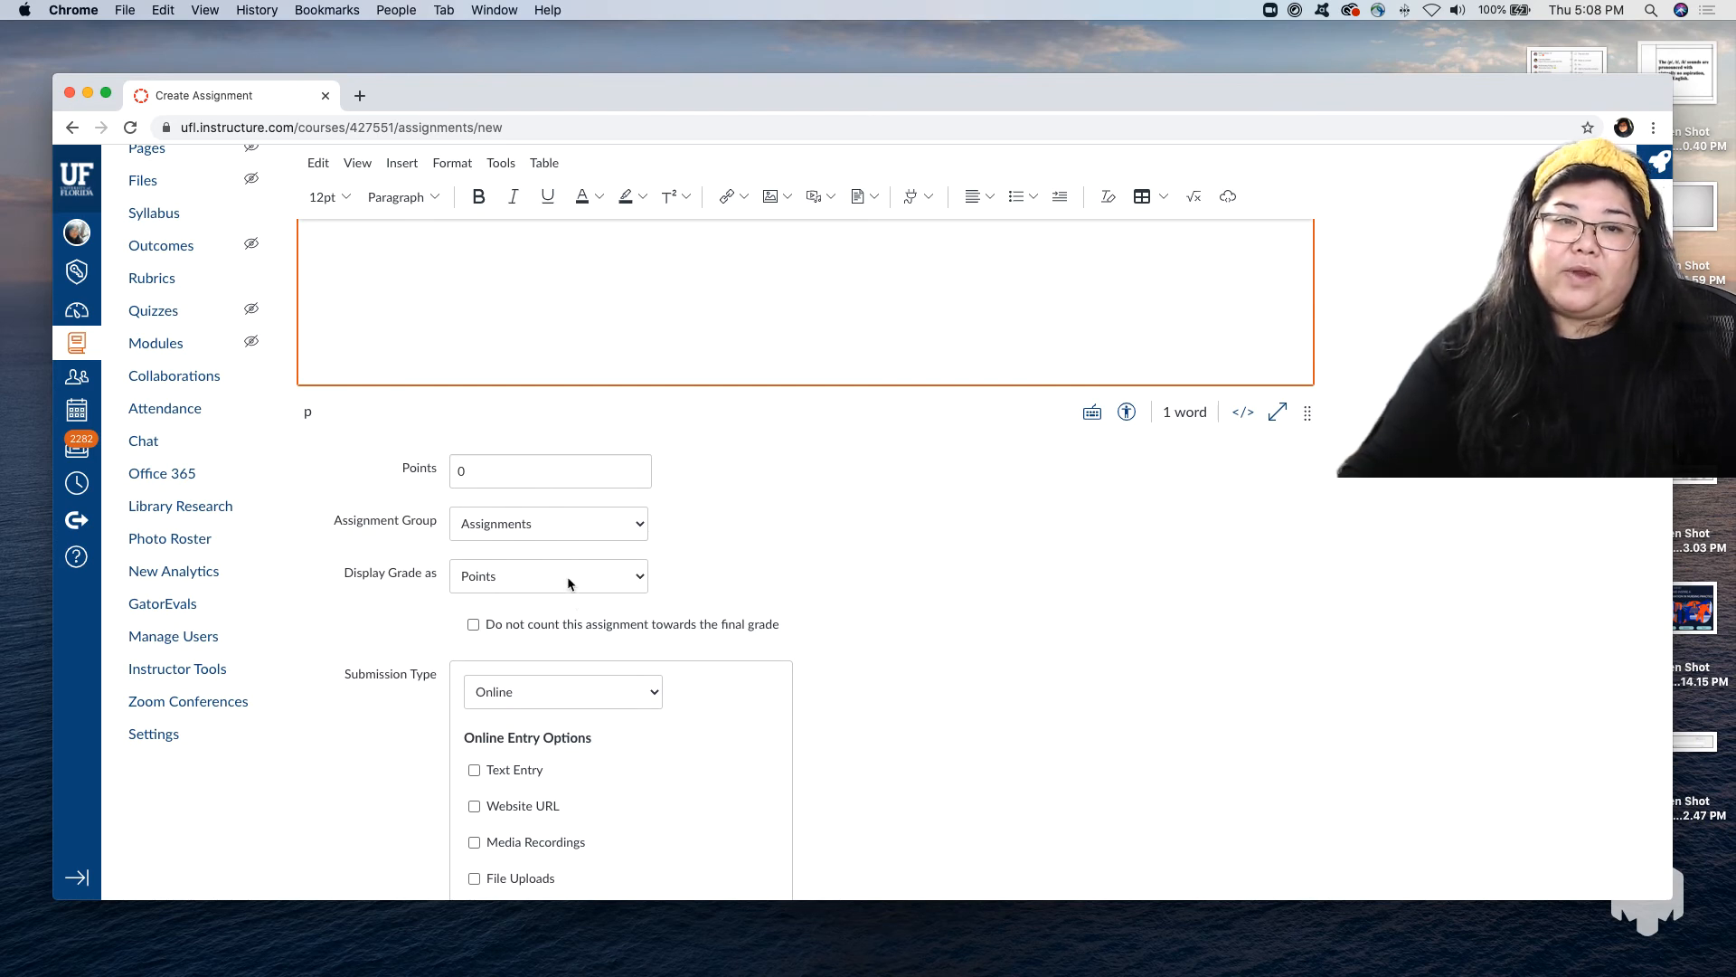
{"action": "scroll", "coordinate": [567, 583], "scroll_direction": "down", "scroll_amount": 2}
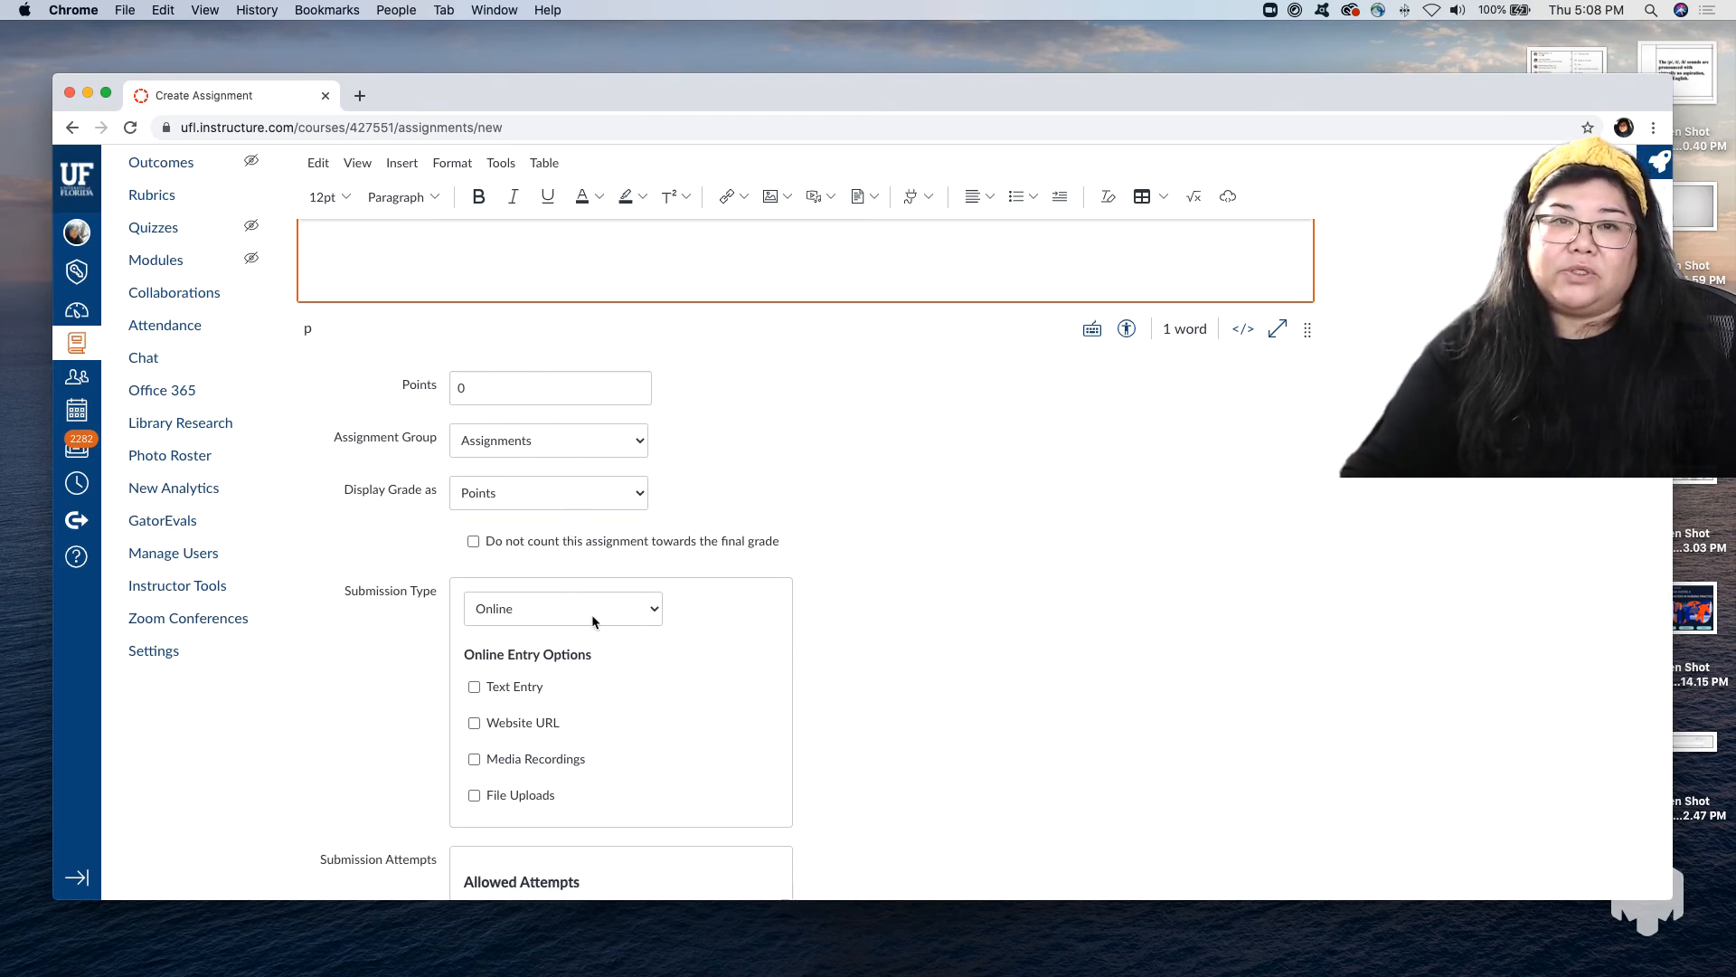
{"action": "scroll", "coordinate": [646, 576], "scroll_direction": "down", "scroll_amount": 6}
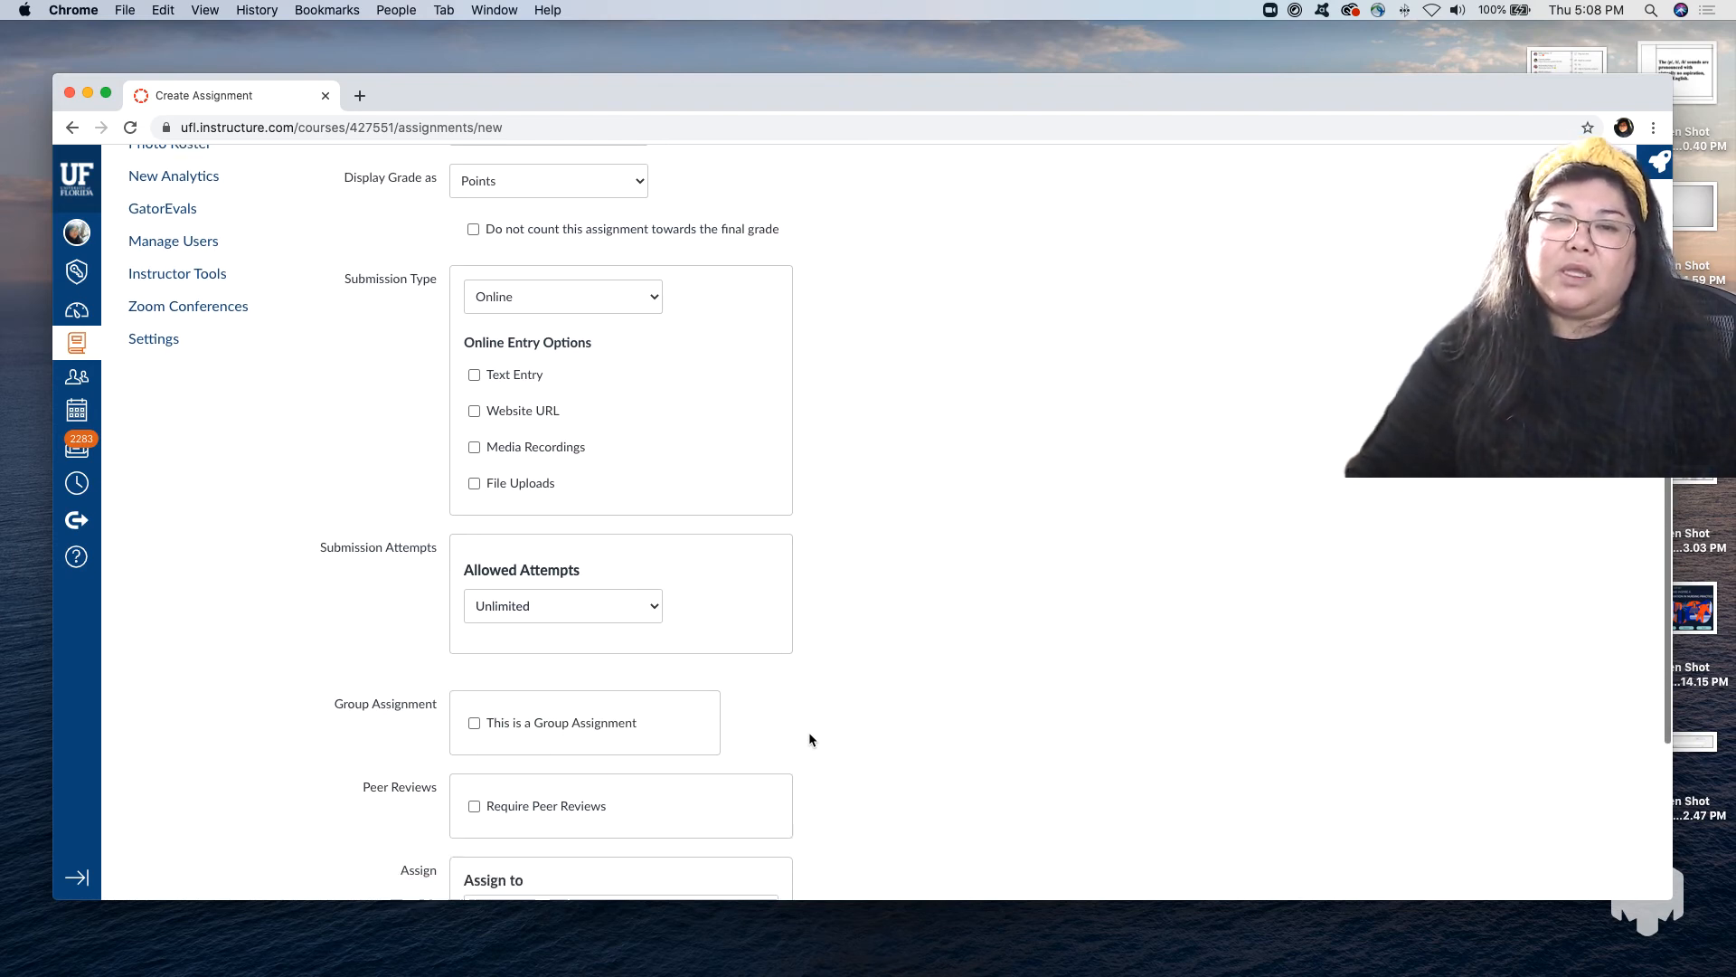
{"action": "scroll", "coordinate": [810, 738], "scroll_direction": "down", "scroll_amount": 5}
{"action": "scroll", "coordinate": [809, 739], "scroll_direction": "up", "scroll_amount": 3}
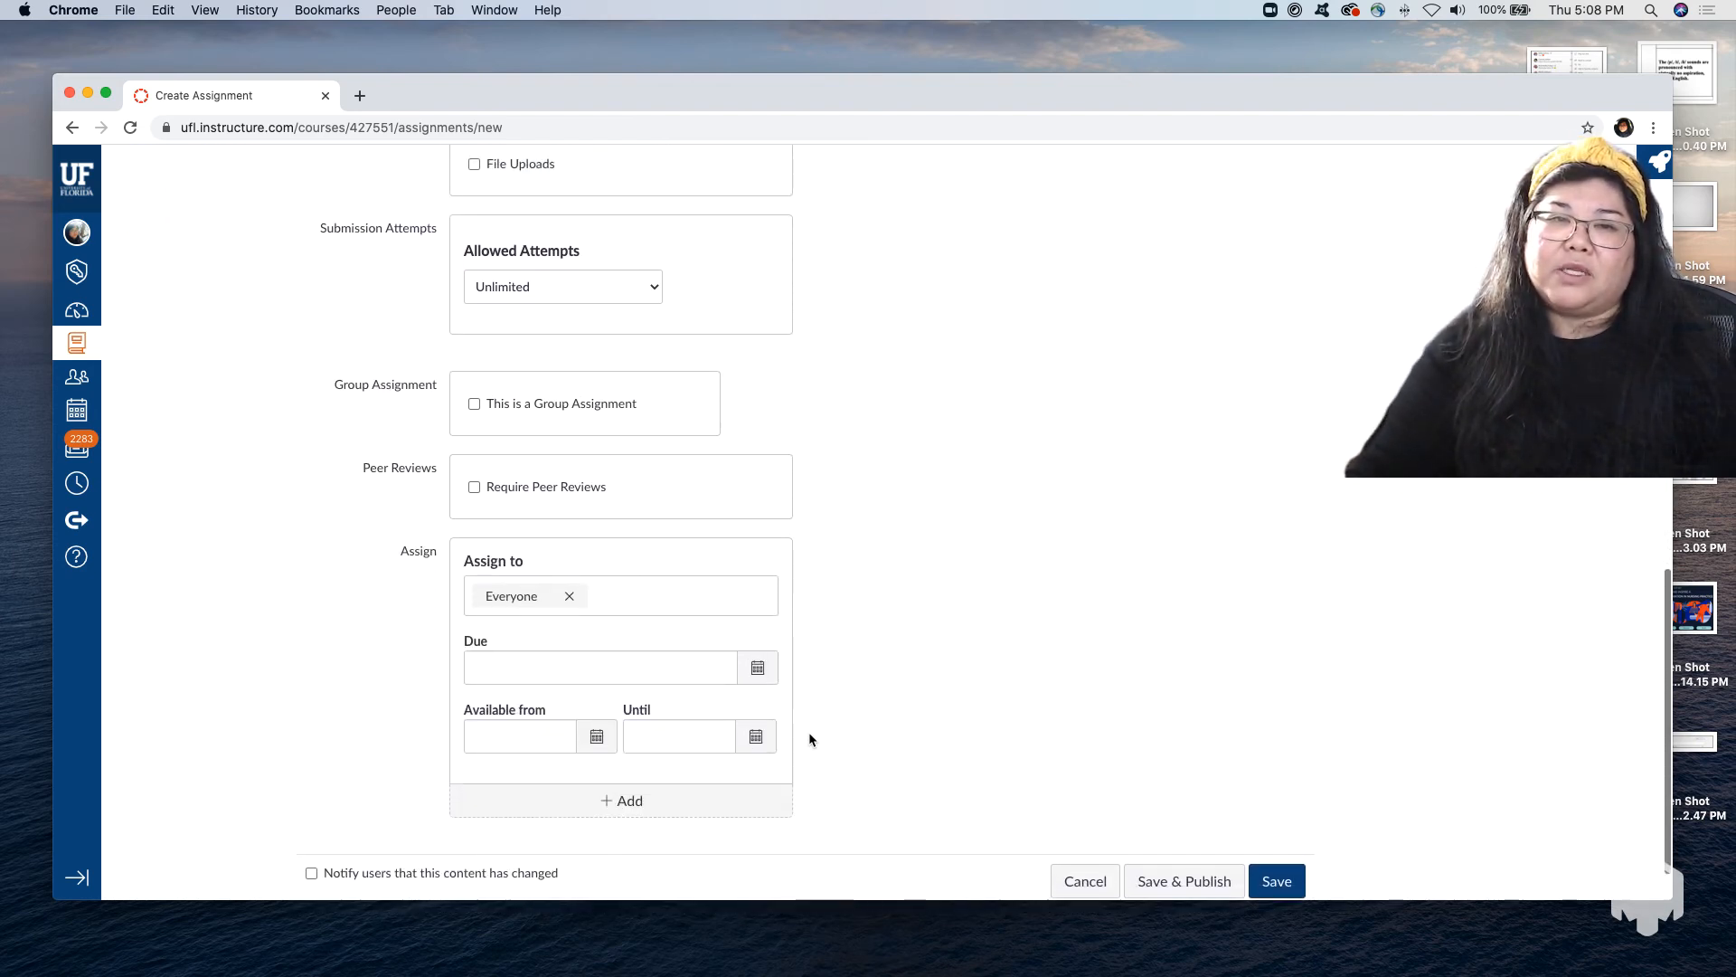
{"action": "scroll", "coordinate": [810, 739], "scroll_direction": "up", "scroll_amount": 2}
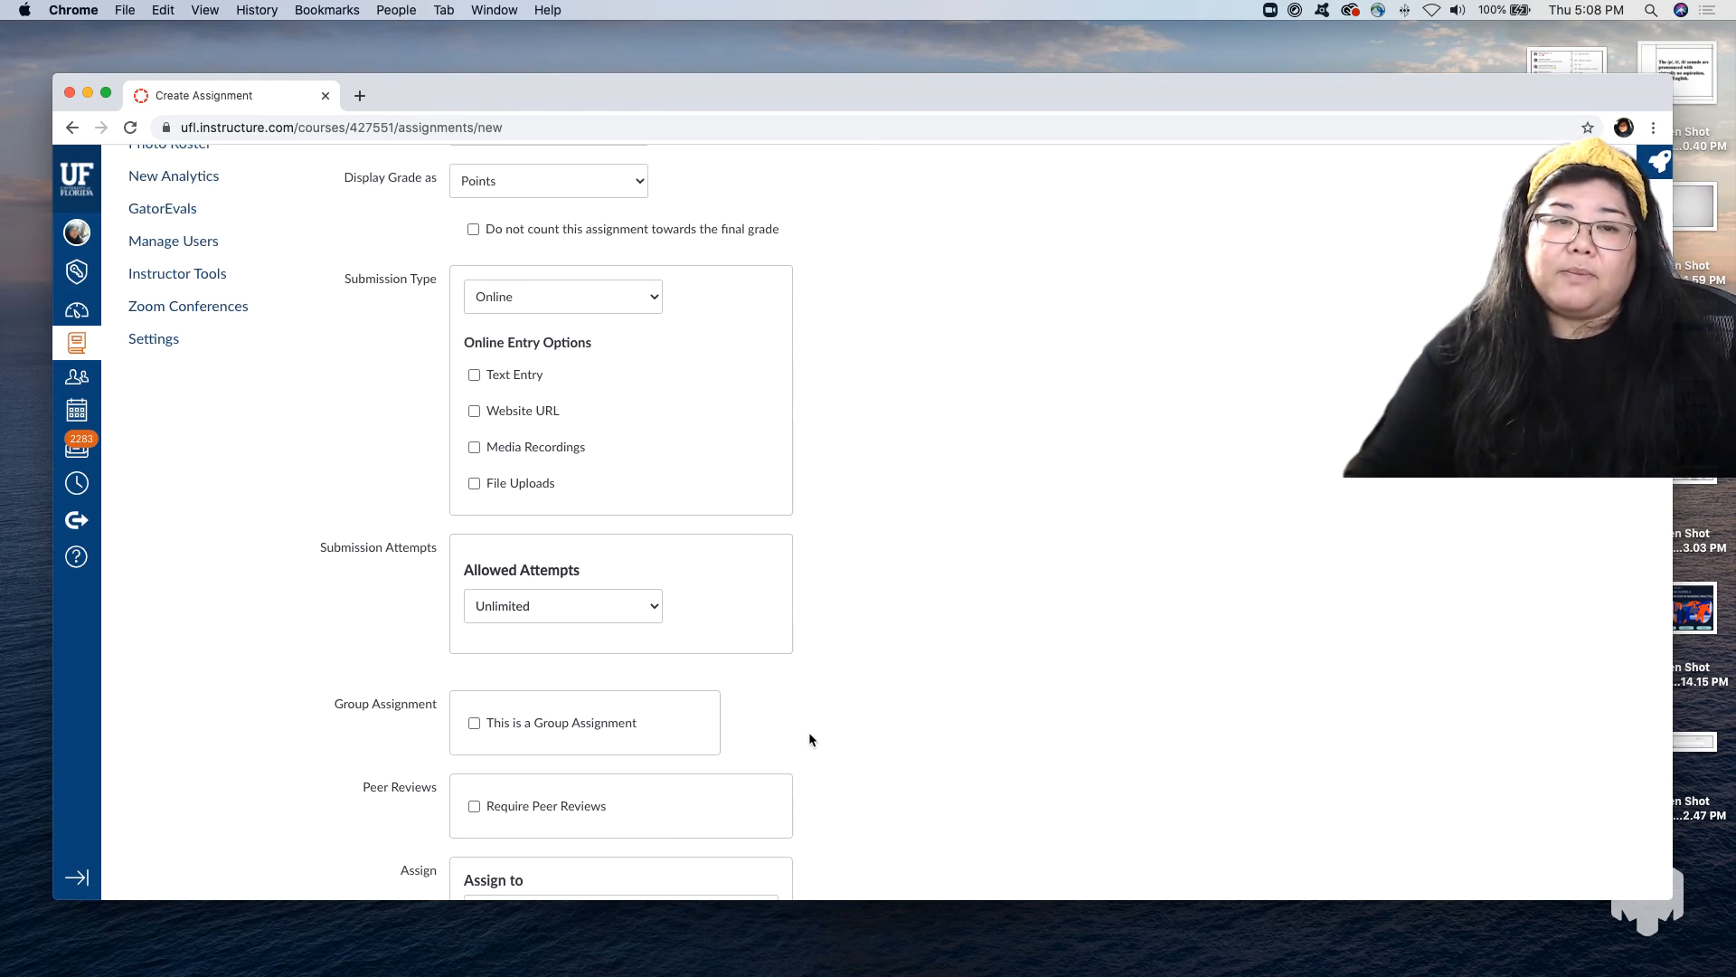
{"action": "scroll", "coordinate": [808, 739], "scroll_direction": "down", "scroll_amount": 1}
{"action": "scroll", "coordinate": [808, 739], "scroll_direction": "up", "scroll_amount": 3}
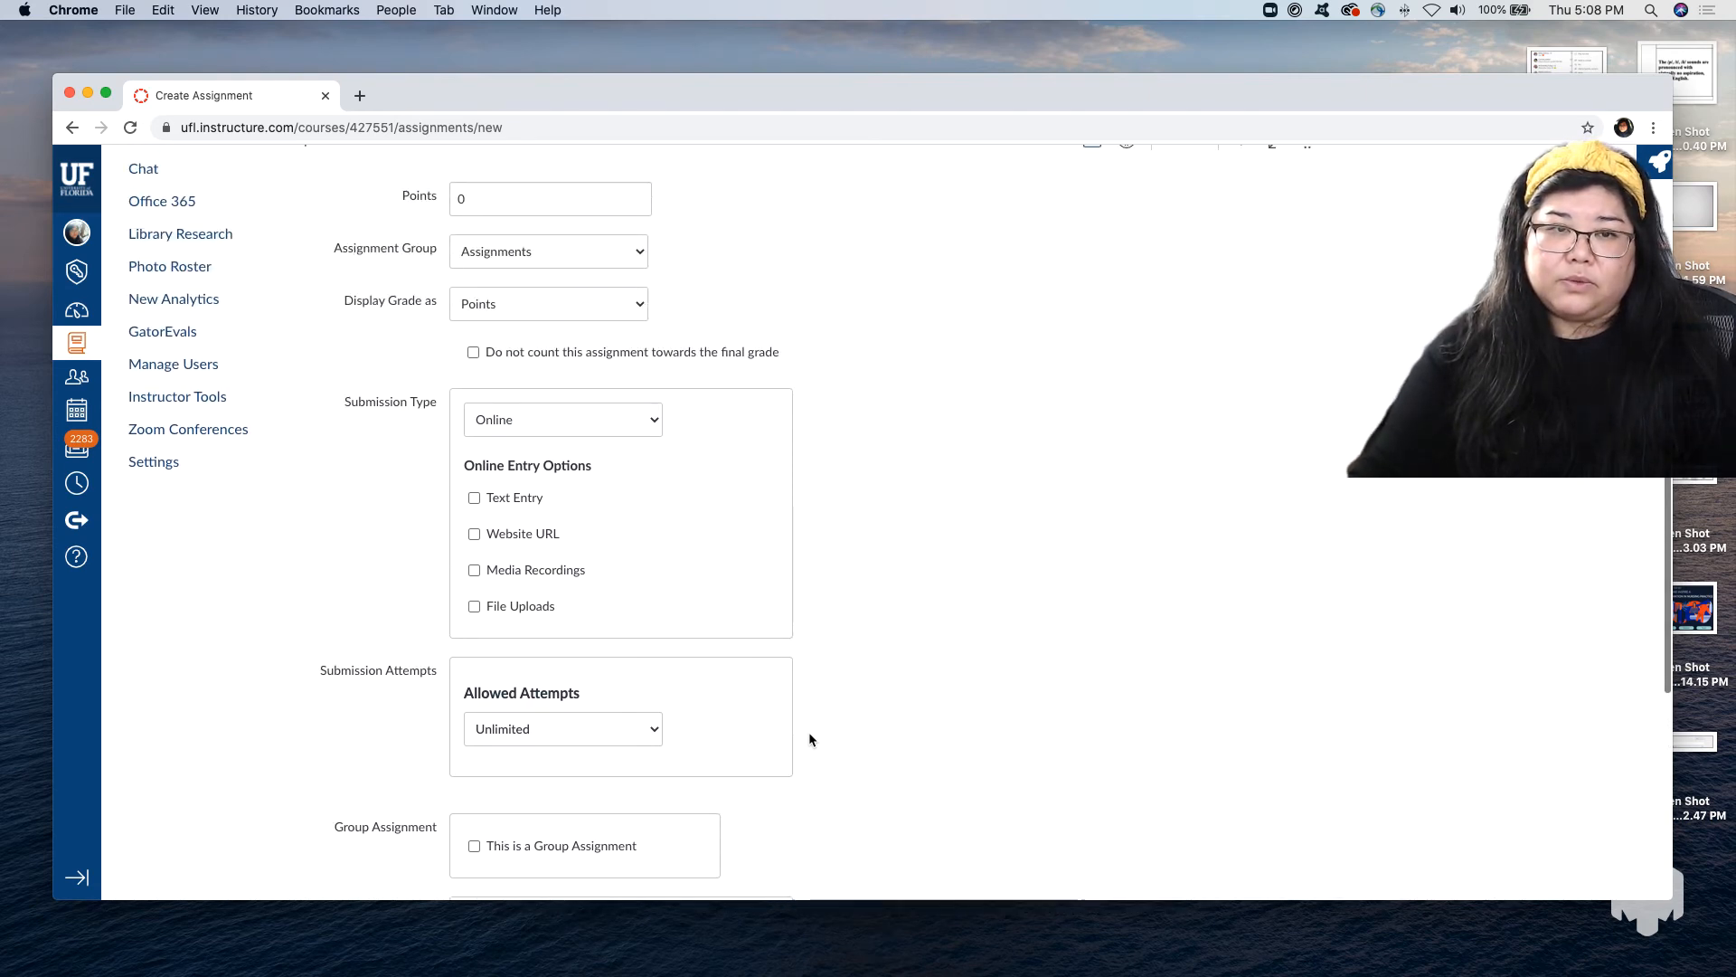
{"action": "scroll", "coordinate": [810, 739], "scroll_direction": "up", "scroll_amount": 1}
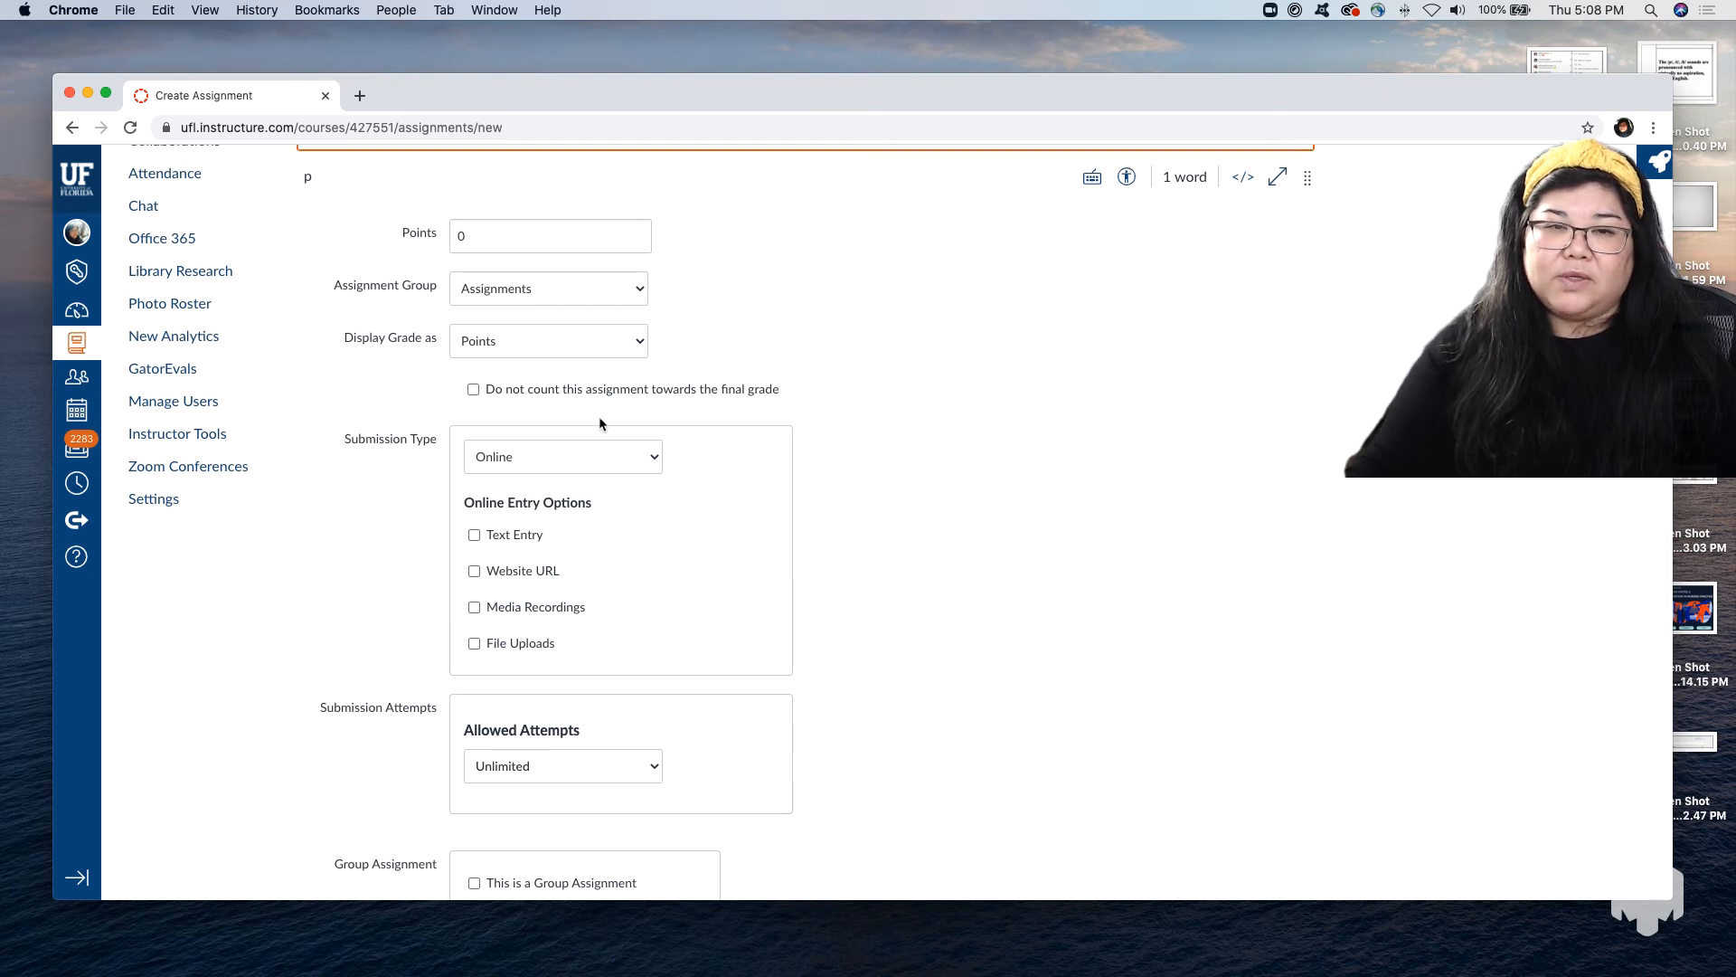
Accept file uploads as the online submission for the assignment and set its plagiarism review to Turnitin.
{"action": "left_click", "coordinate": [475, 645]}
{"action": "scroll", "coordinate": [778, 653], "scroll_direction": "down", "scroll_amount": 3}
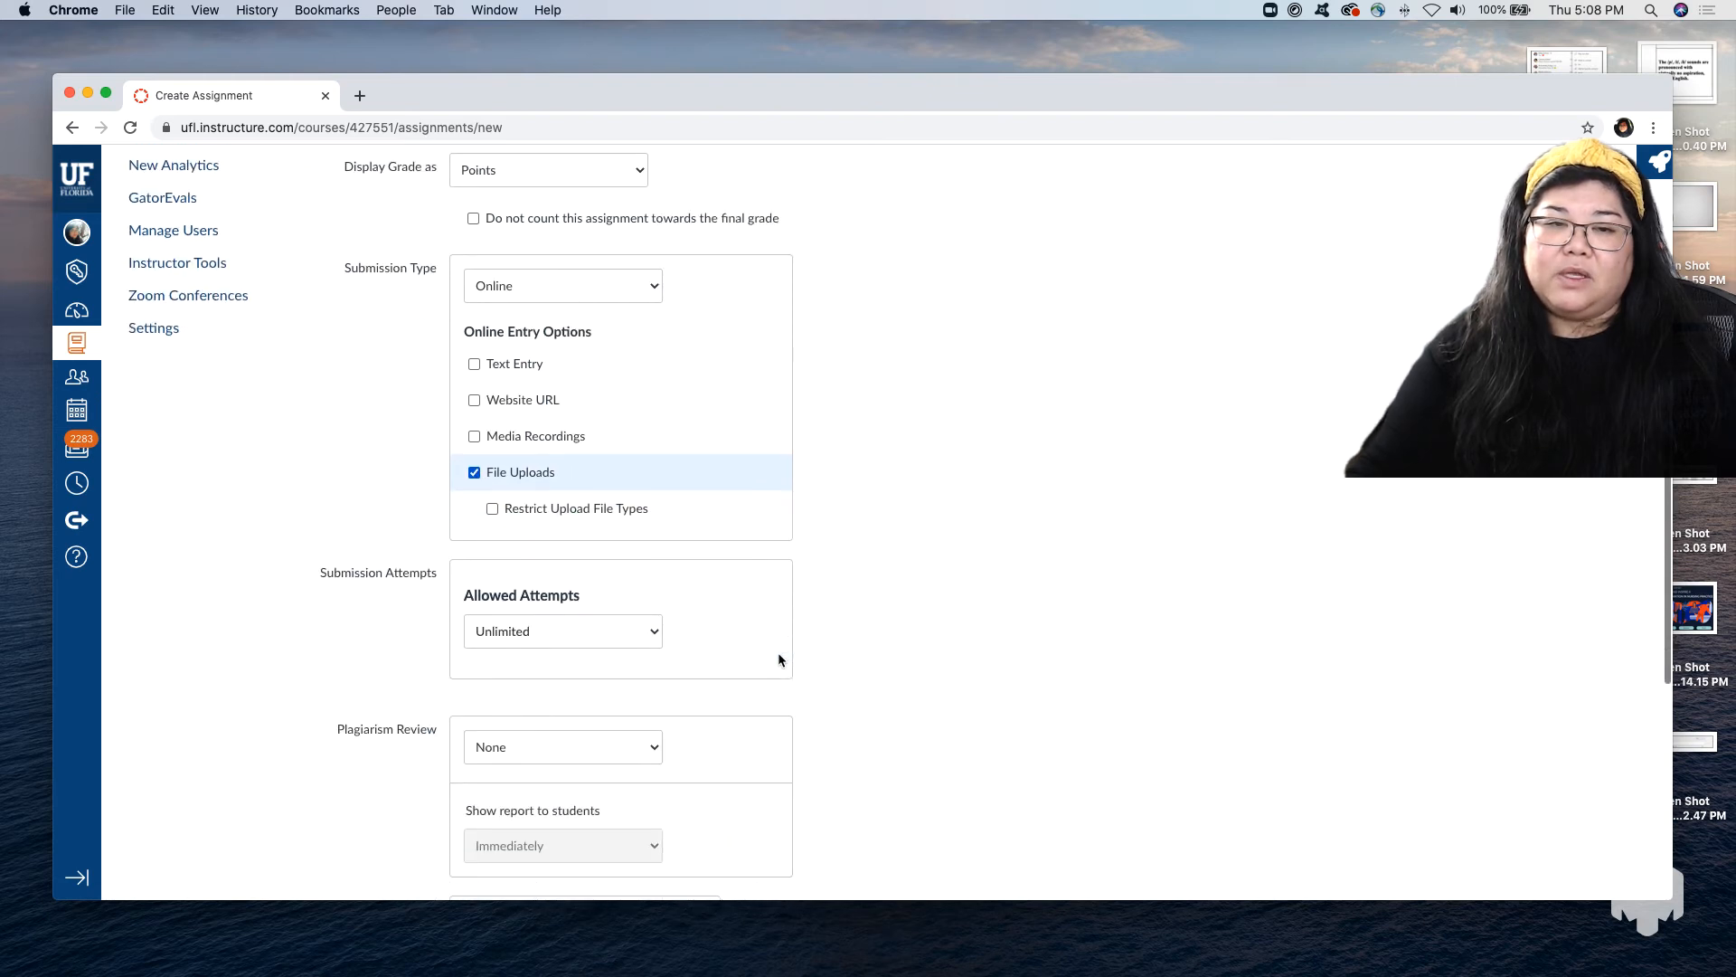
{"action": "scroll", "coordinate": [778, 653], "scroll_direction": "down", "scroll_amount": 1}
{"action": "left_click", "coordinate": [651, 696]}
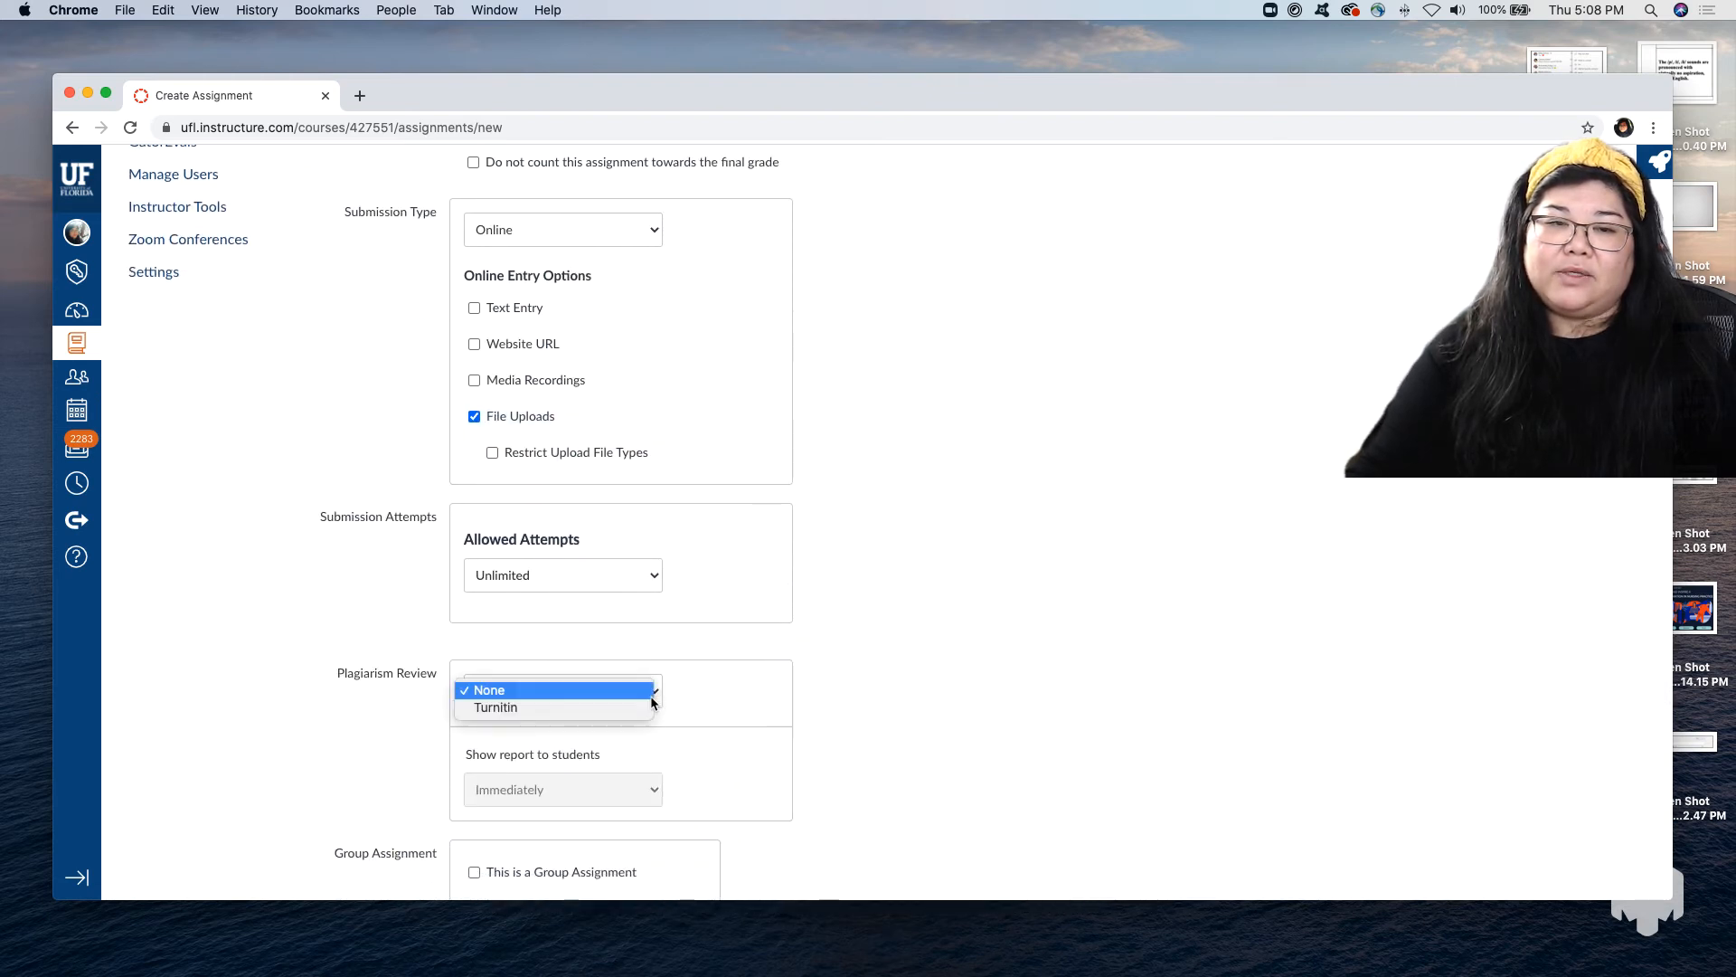
{"action": "left_click", "coordinate": [644, 714]}
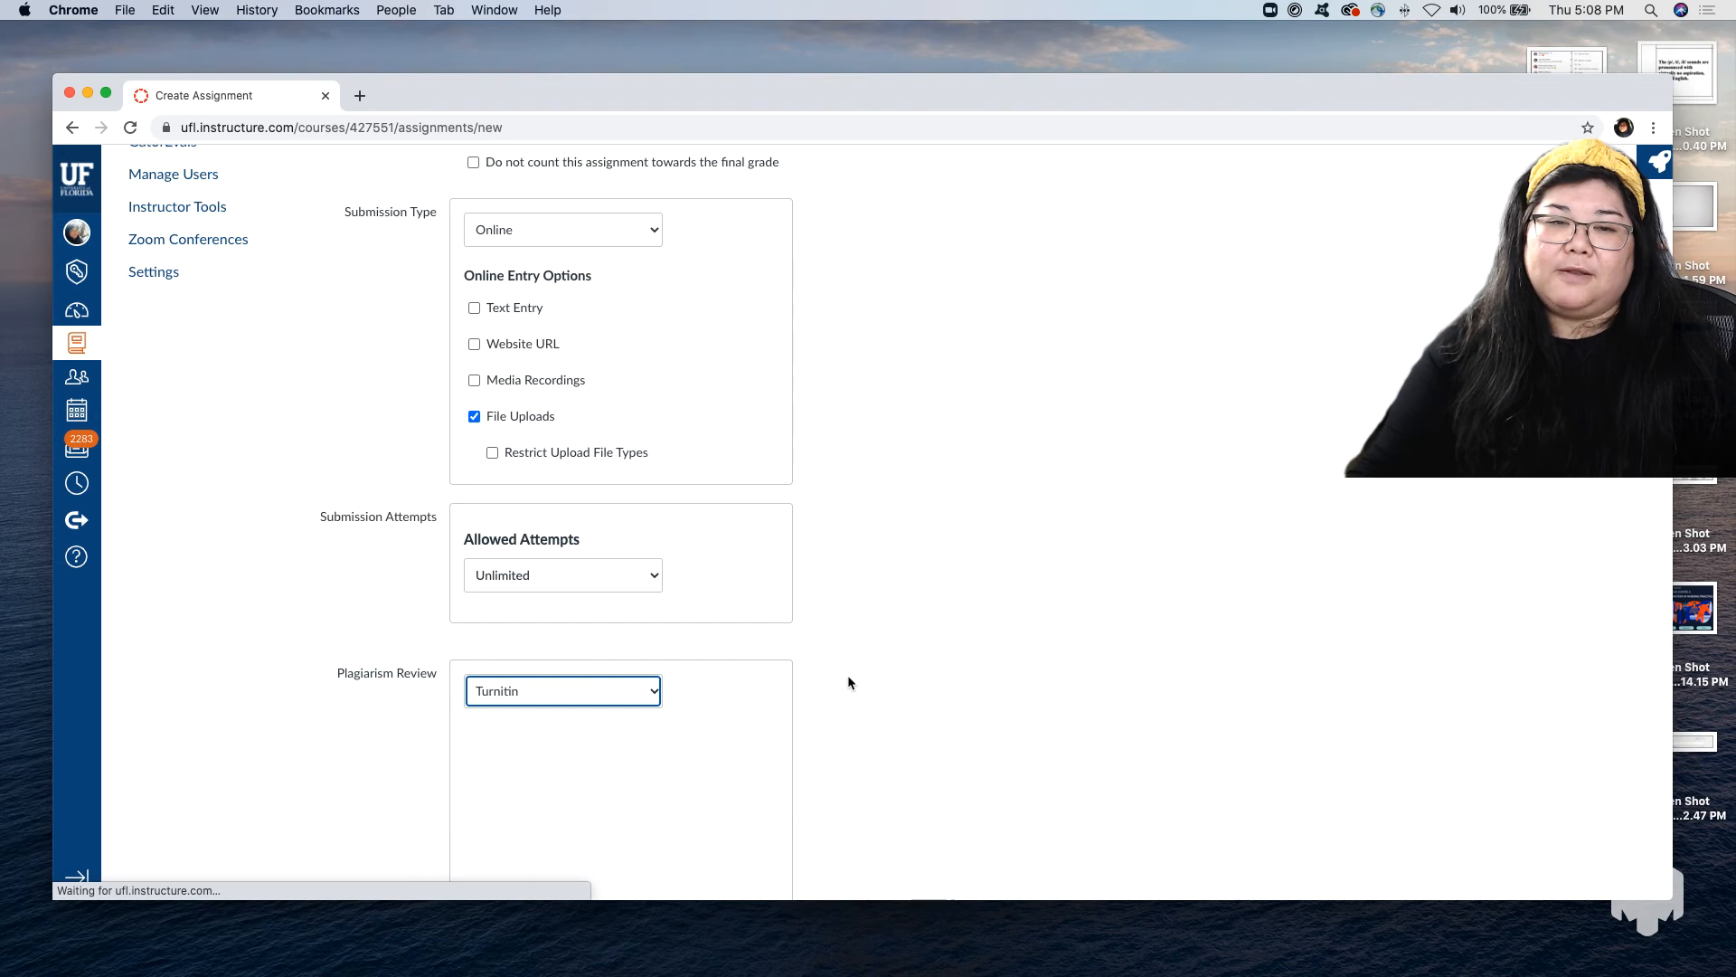
Look over the Turnitin comparison and similarity report options and save the assignment without publishing it.
{"action": "scroll", "coordinate": [848, 675], "scroll_direction": "down", "scroll_amount": 1}
{"action": "scroll", "coordinate": [848, 676], "scroll_direction": "down", "scroll_amount": 4}
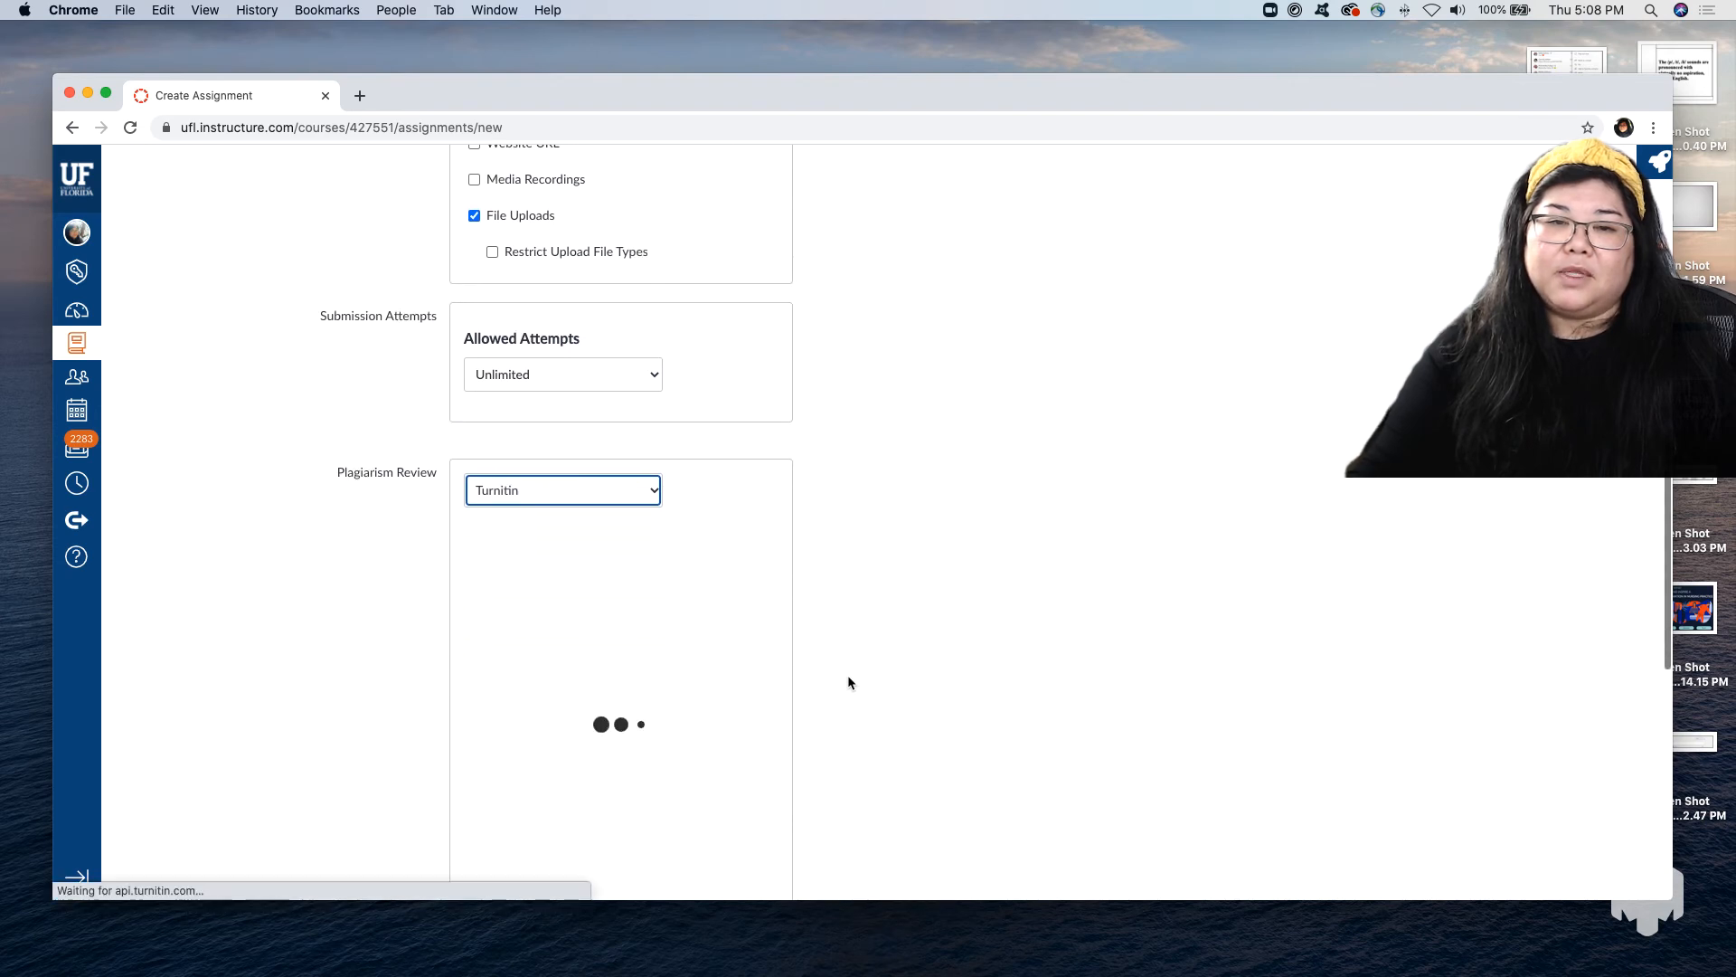
{"action": "scroll", "coordinate": [849, 674], "scroll_direction": "down", "scroll_amount": 2}
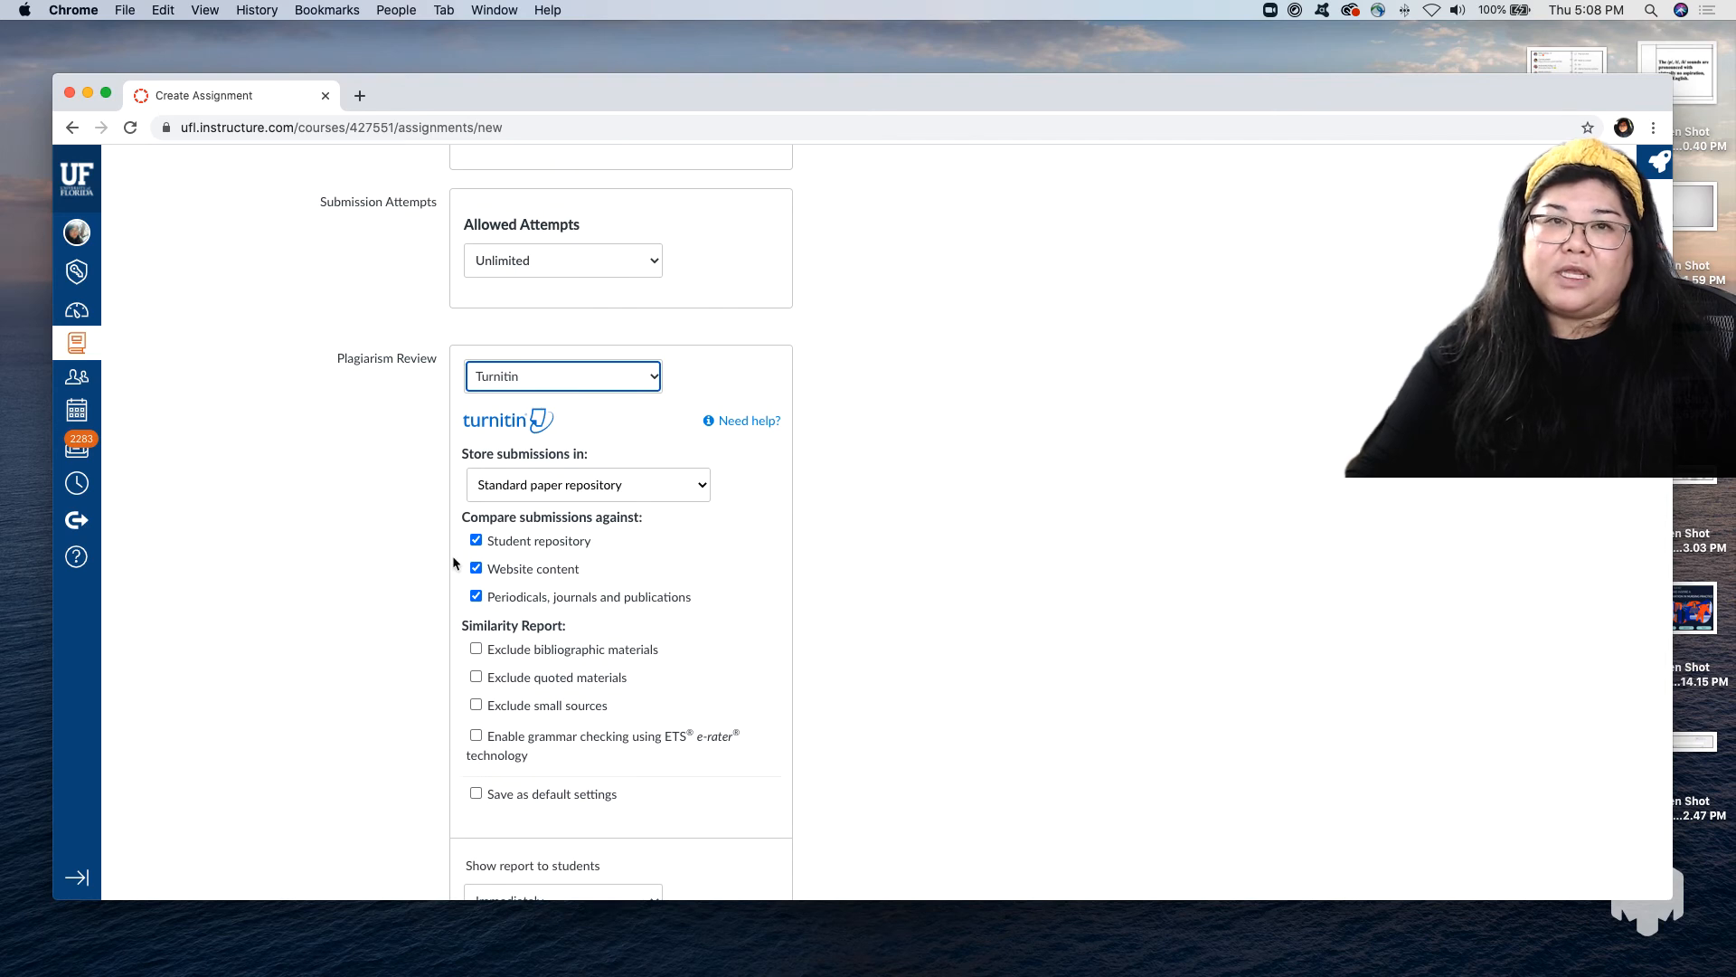
{"action": "scroll", "coordinate": [454, 558], "scroll_direction": "down", "scroll_amount": 1}
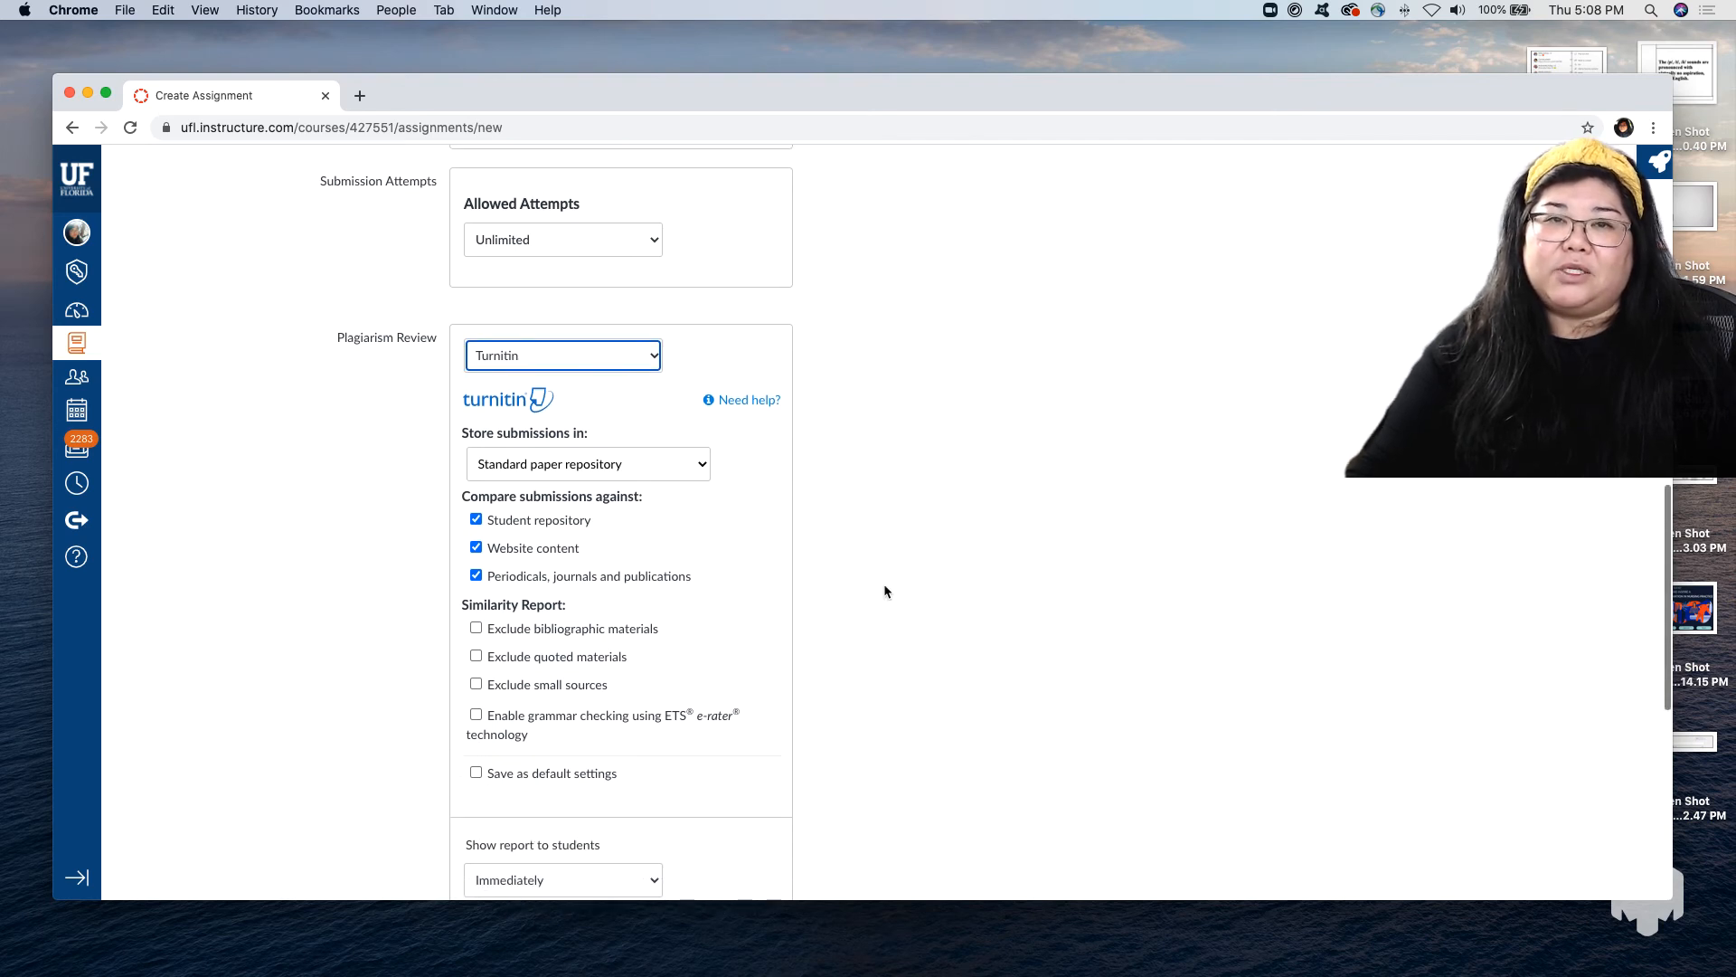
{"action": "scroll", "coordinate": [884, 591], "scroll_direction": "down", "scroll_amount": 1}
{"action": "scroll", "coordinate": [884, 591], "scroll_direction": "down", "scroll_amount": 7}
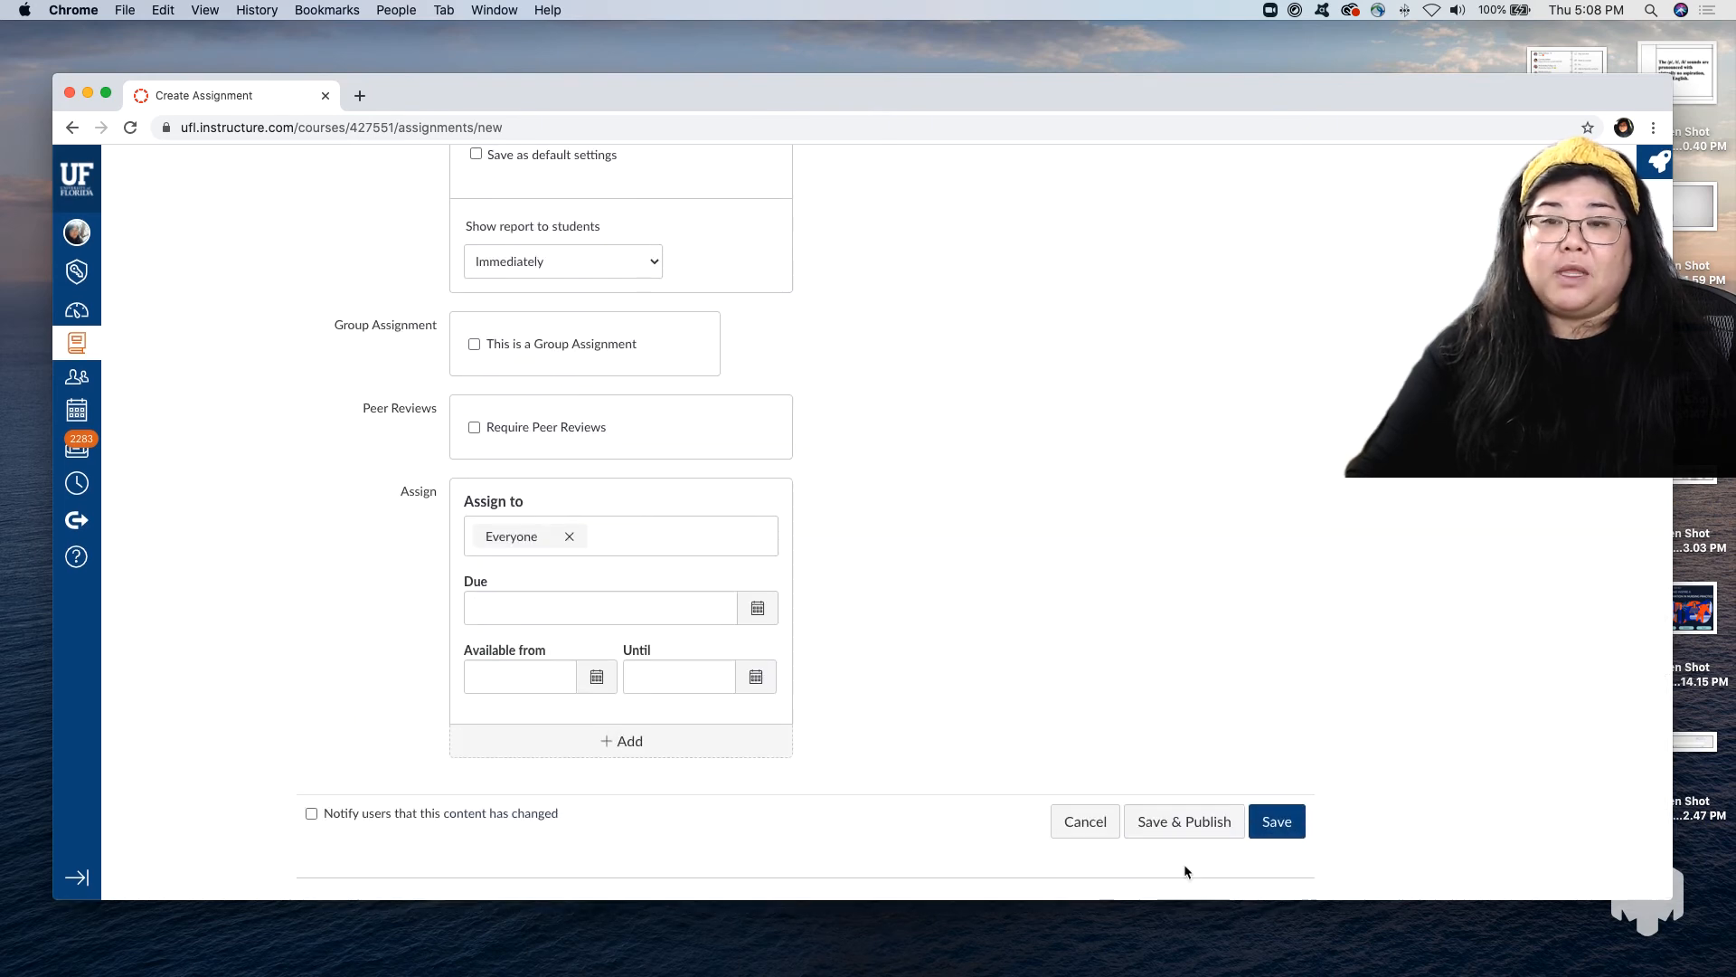
{"action": "left_click", "coordinate": [1275, 827]}
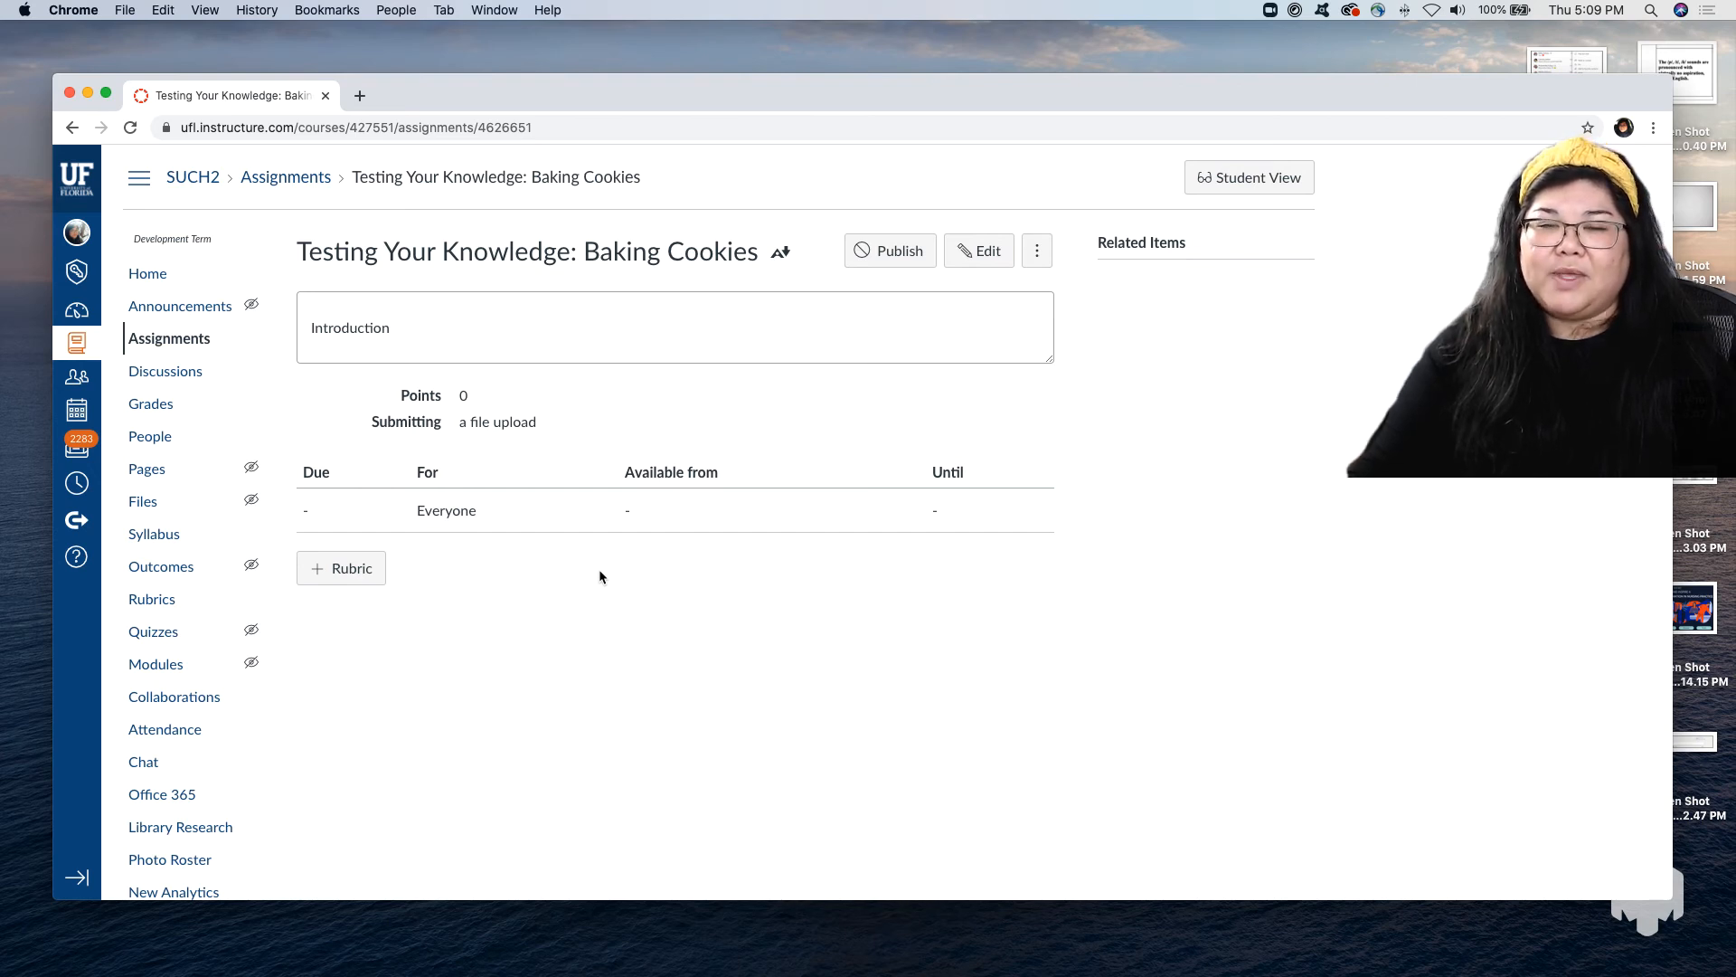
Add a rubric to the assignment with the default title "Some Rubric" and its single 5-point criterion, and review the assignment page.
{"action": "left_click", "coordinate": [361, 579]}
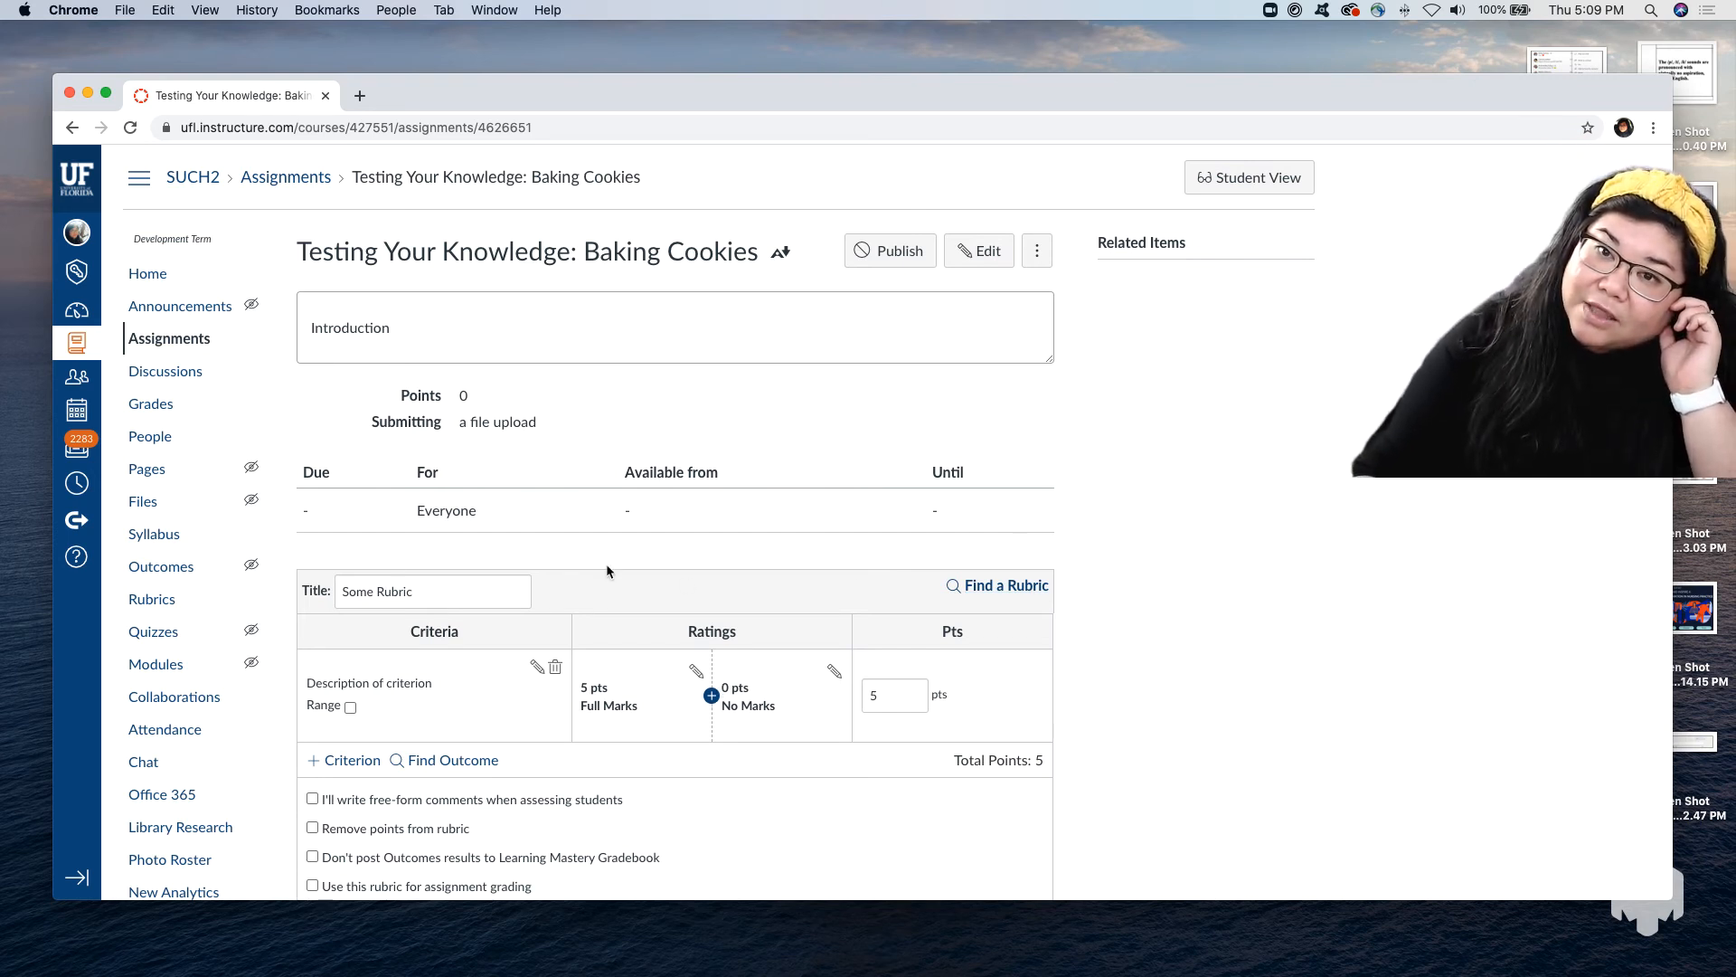
{"action": "scroll", "coordinate": [1093, 526], "scroll_direction": "down", "scroll_amount": 4}
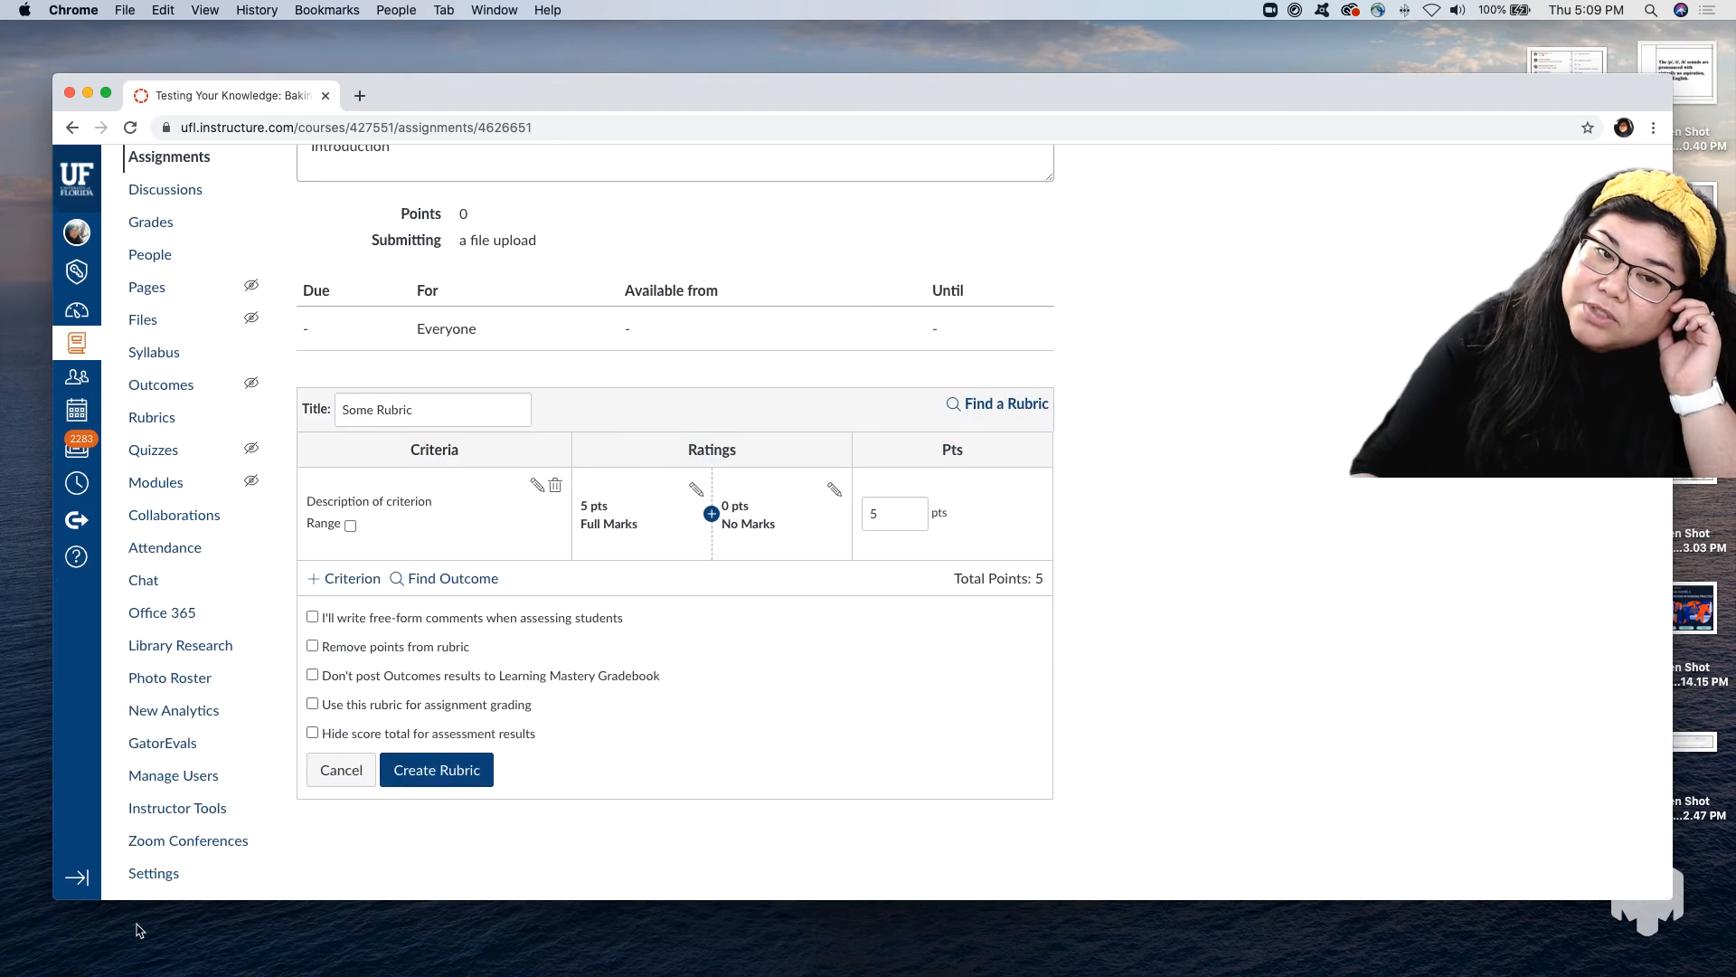
{"action": "left_click", "coordinate": [461, 770]}
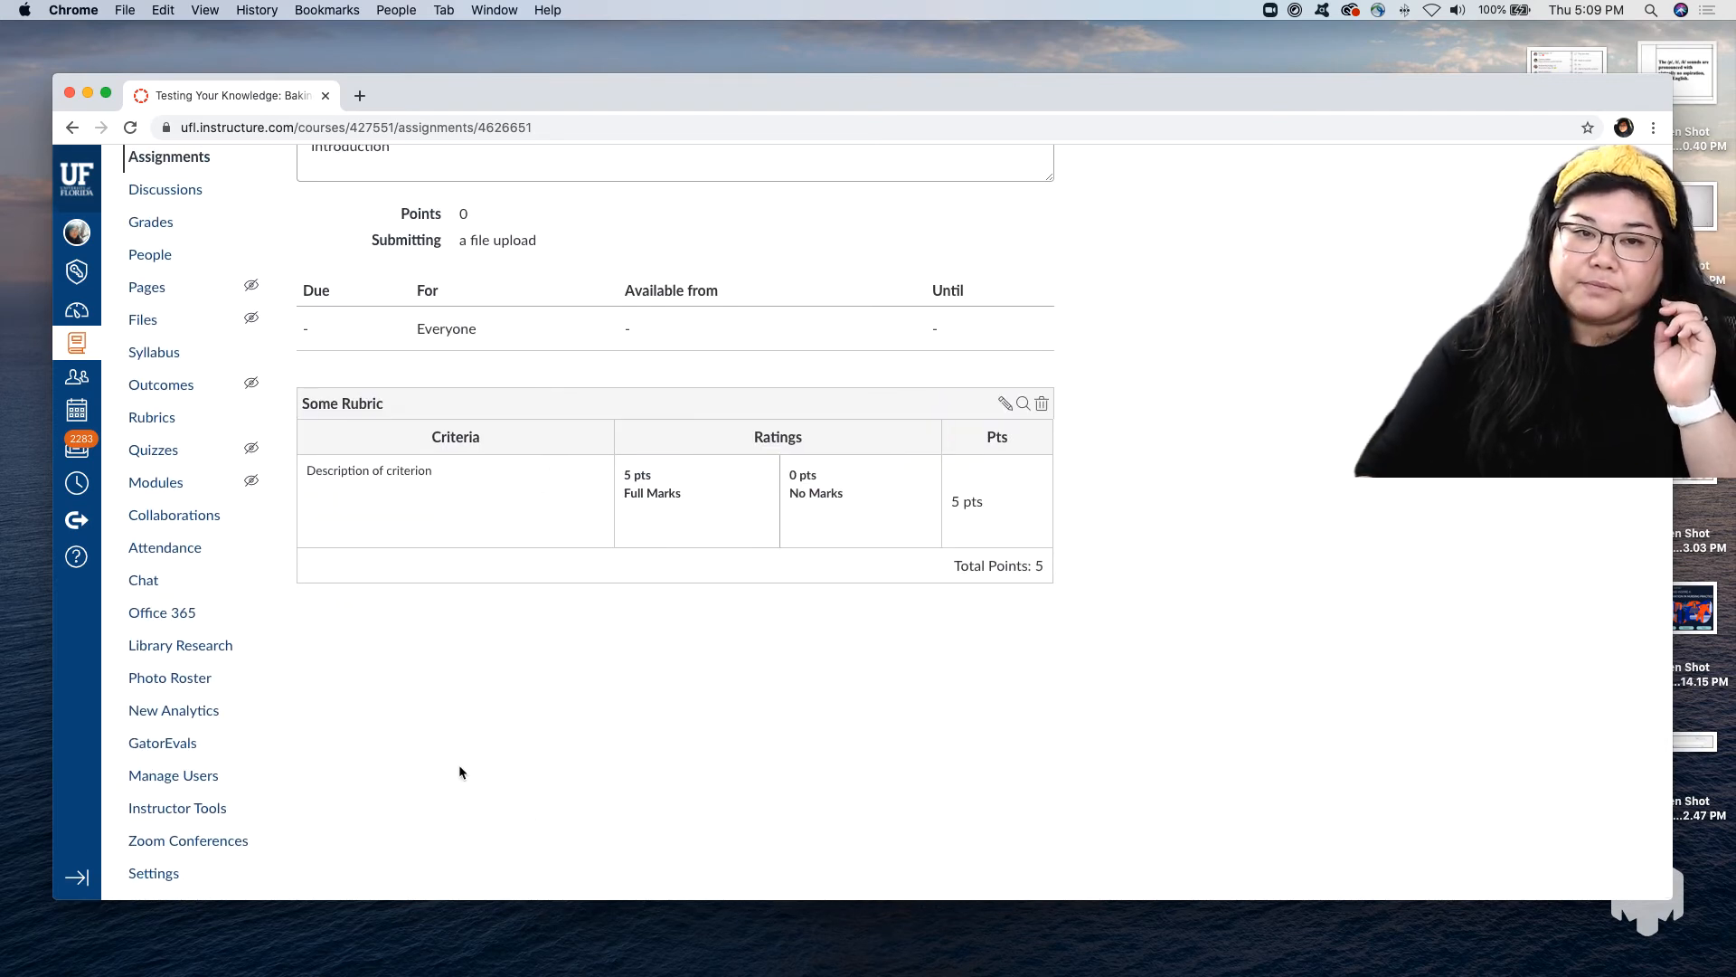
{"action": "scroll", "coordinate": [933, 457], "scroll_direction": "up", "scroll_amount": 2}
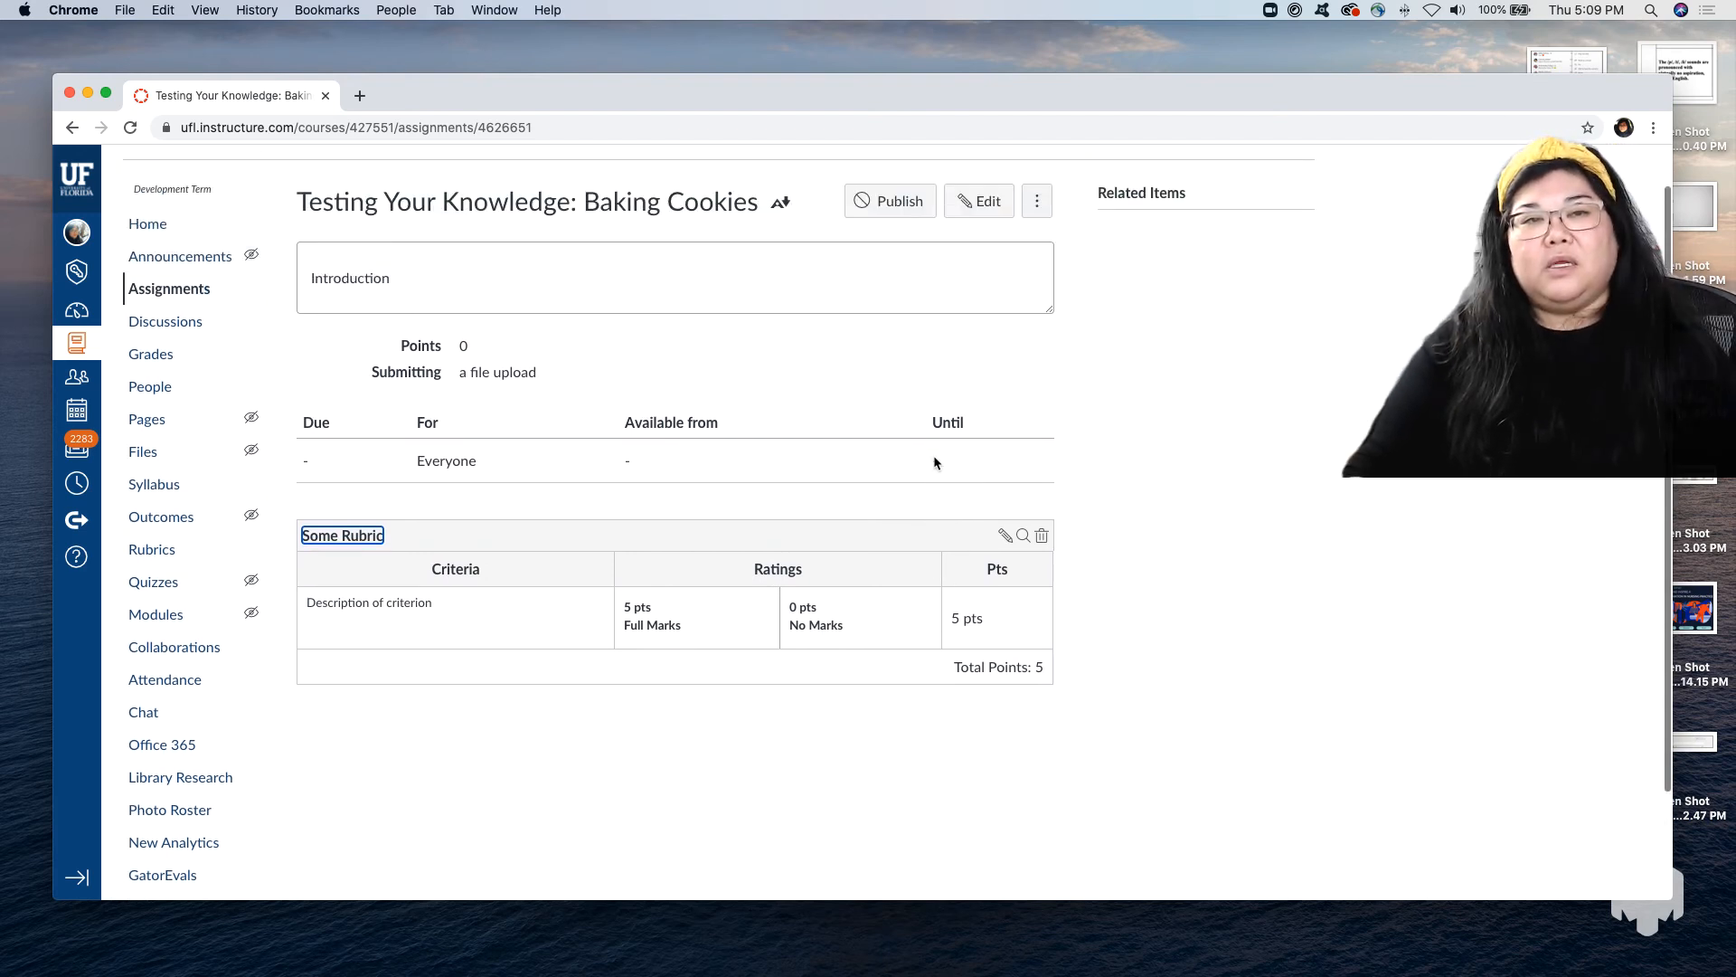
{"action": "scroll", "coordinate": [934, 462], "scroll_direction": "up", "scroll_amount": 1}
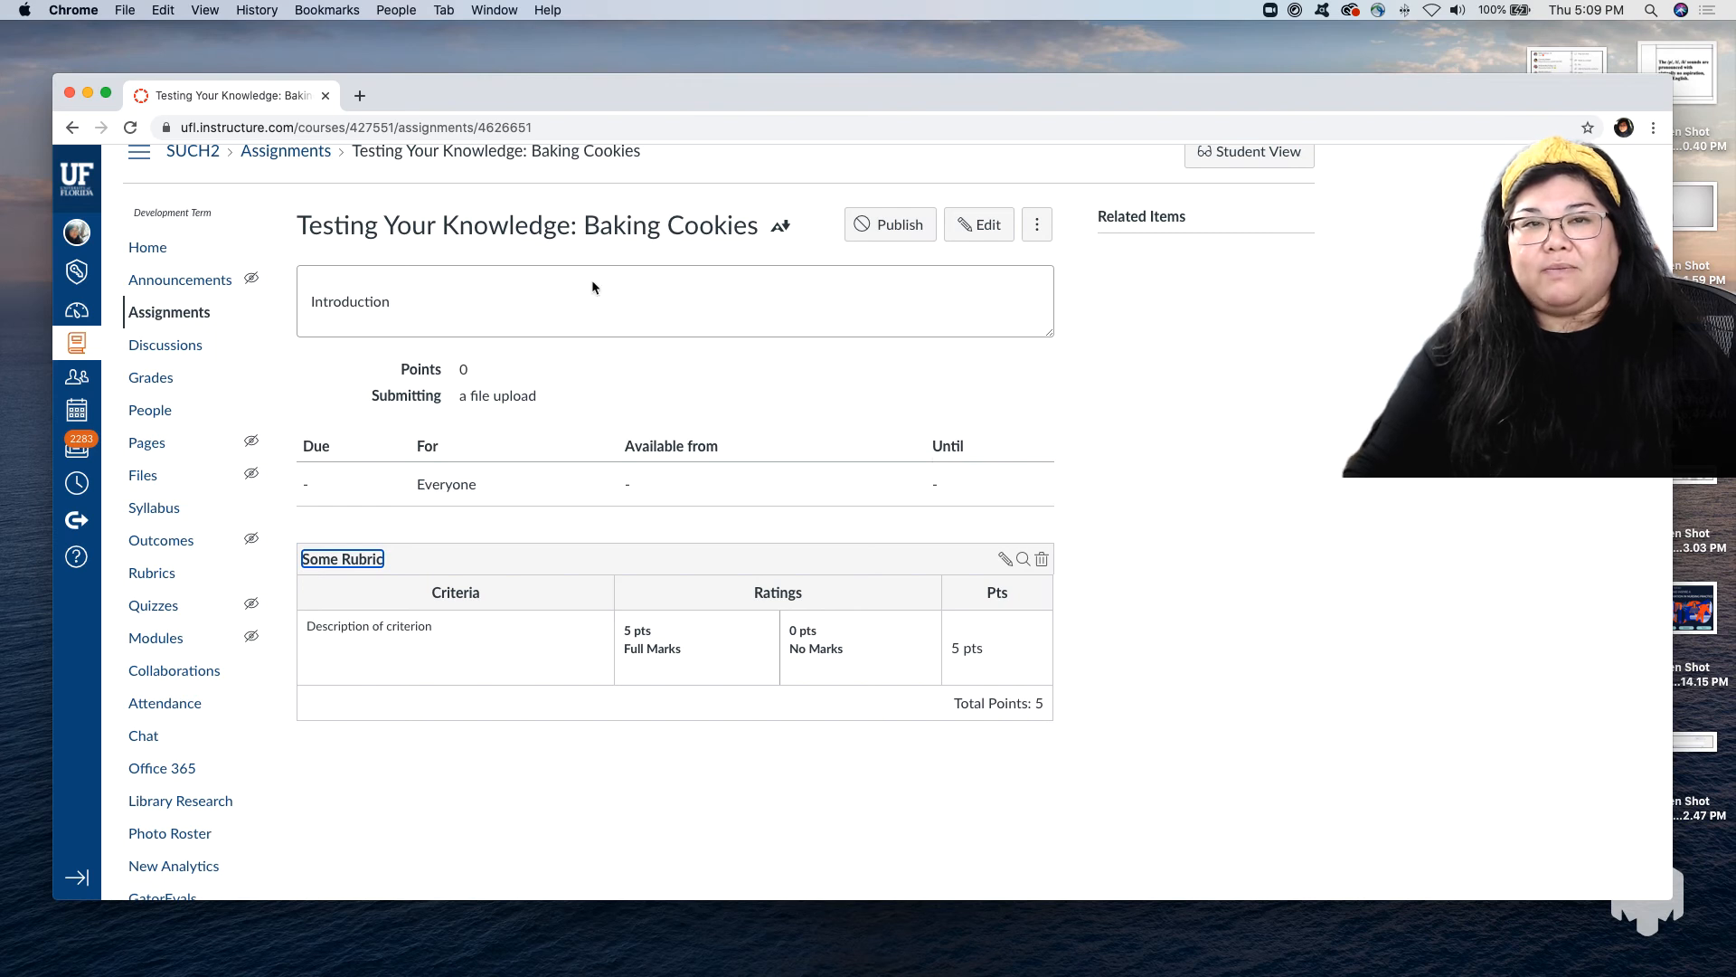
{"action": "scroll", "coordinate": [488, 380], "scroll_direction": "down", "scroll_amount": 1}
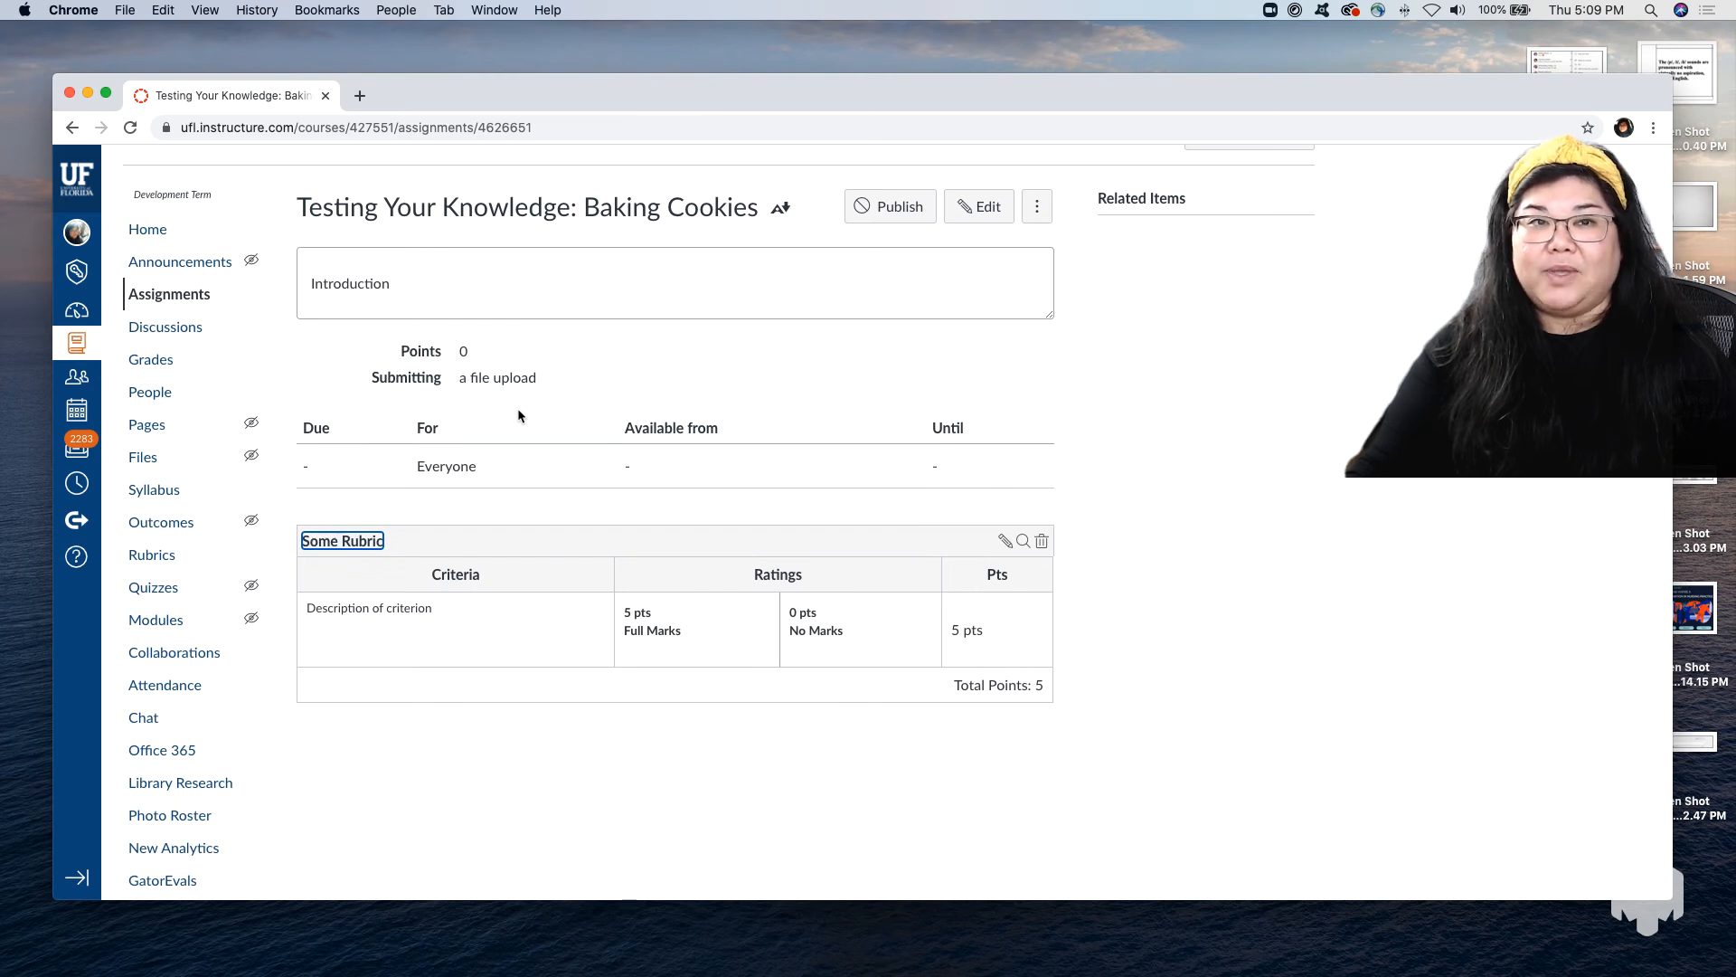
Add a new module named "Module 1" to the course's modules.
{"action": "left_click", "coordinate": [144, 232]}
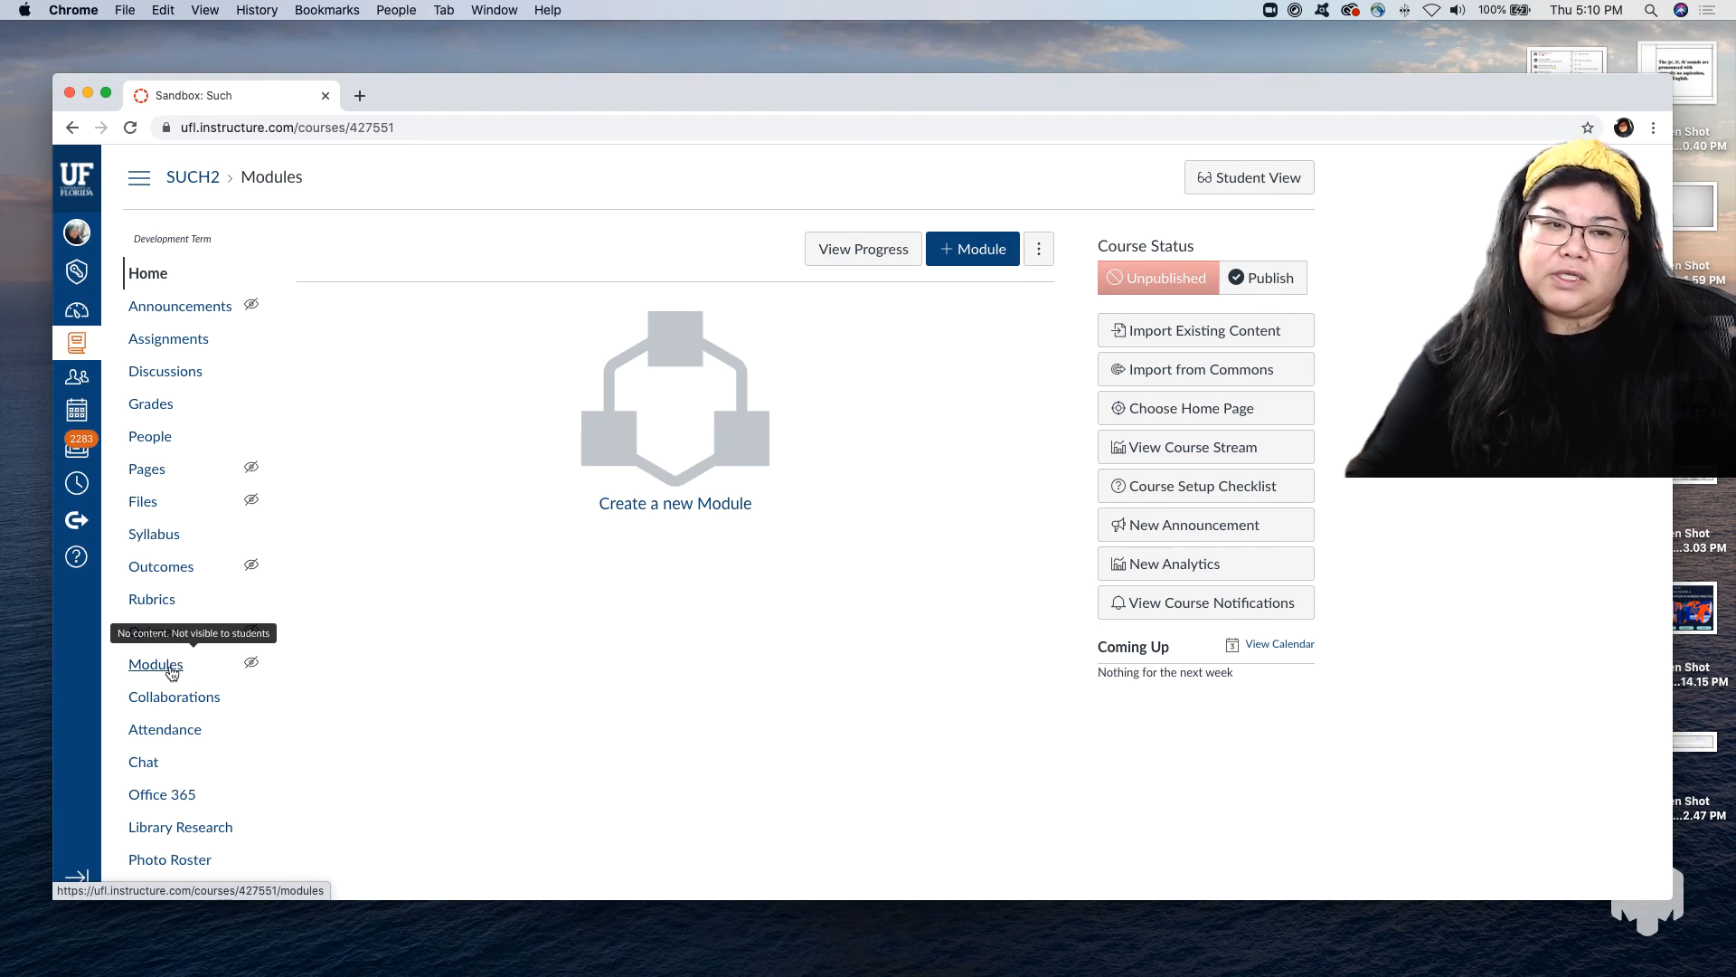
{"action": "left_click", "coordinate": [171, 672]}
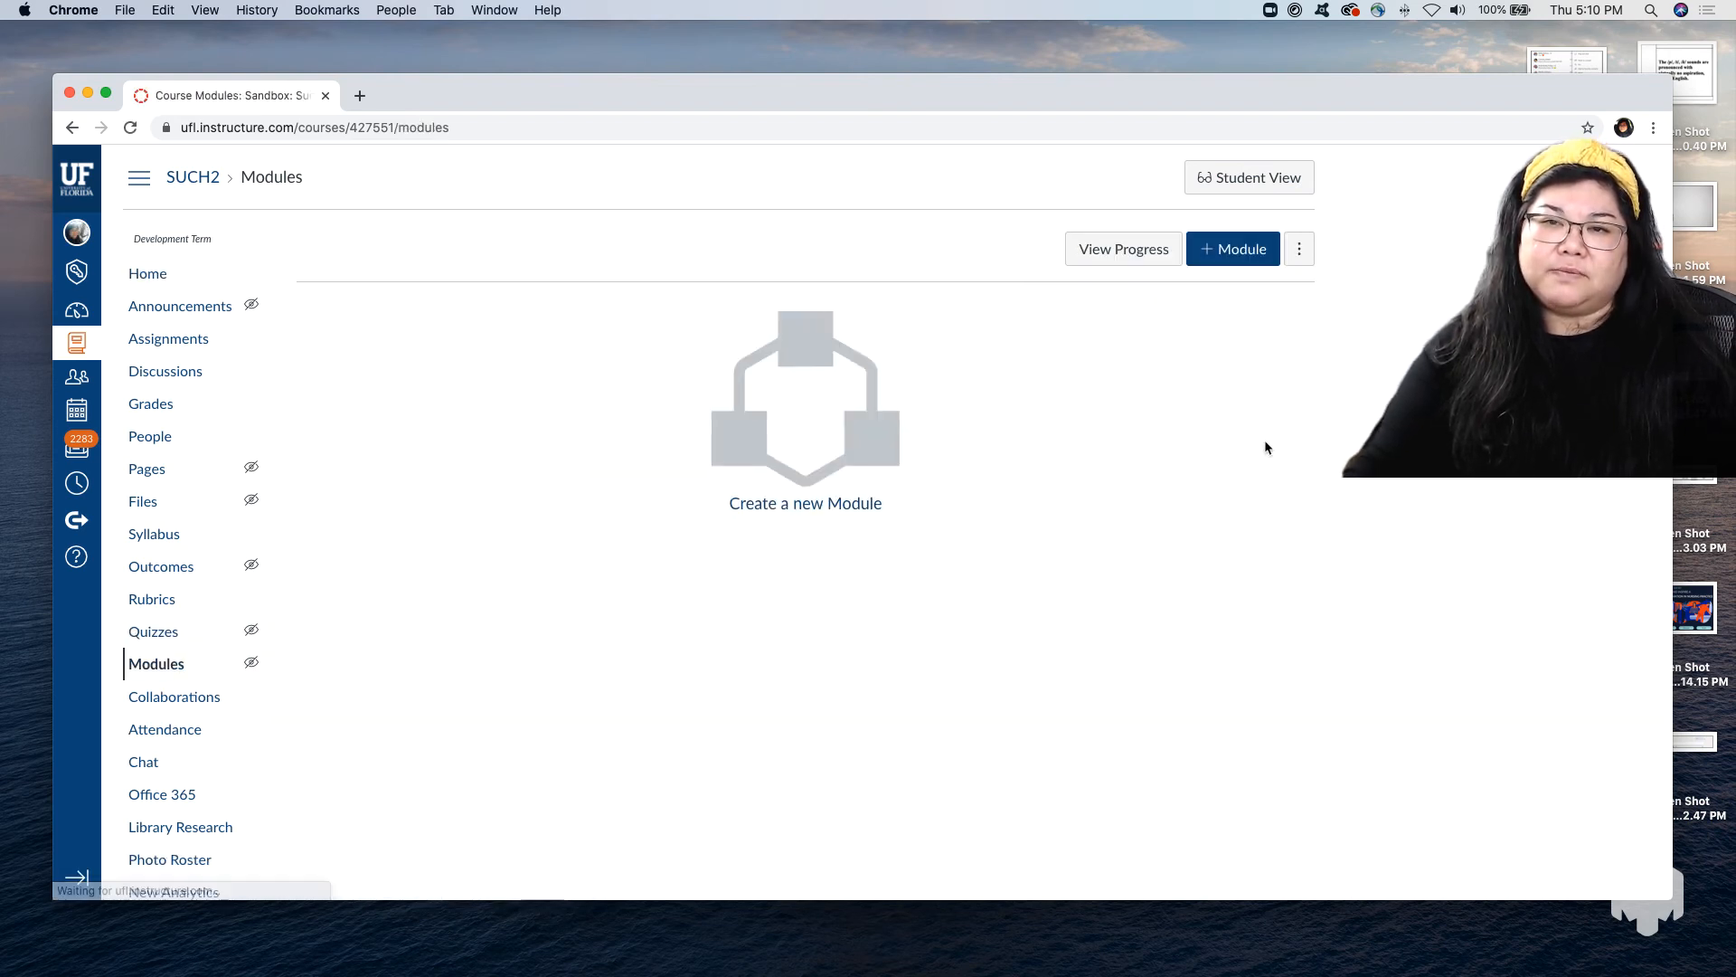
{"action": "left_click", "coordinate": [1233, 249]}
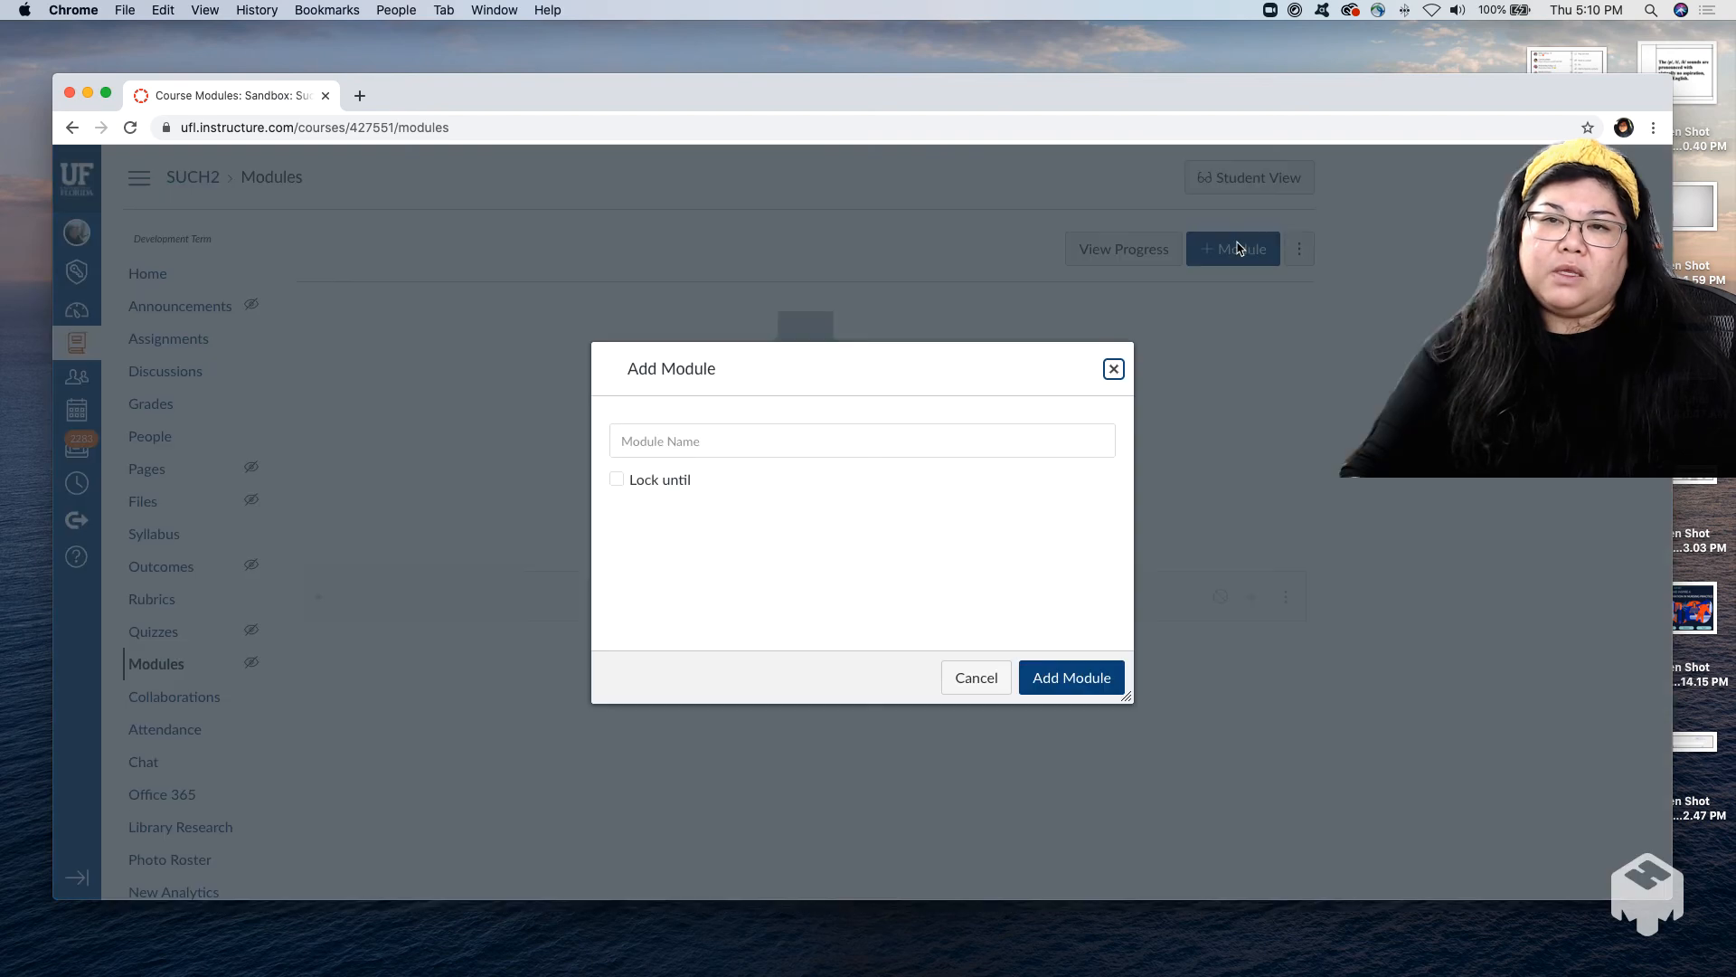
{"action": "left_click", "coordinate": [863, 444]}
{"action": "type", "text": "Mod"}
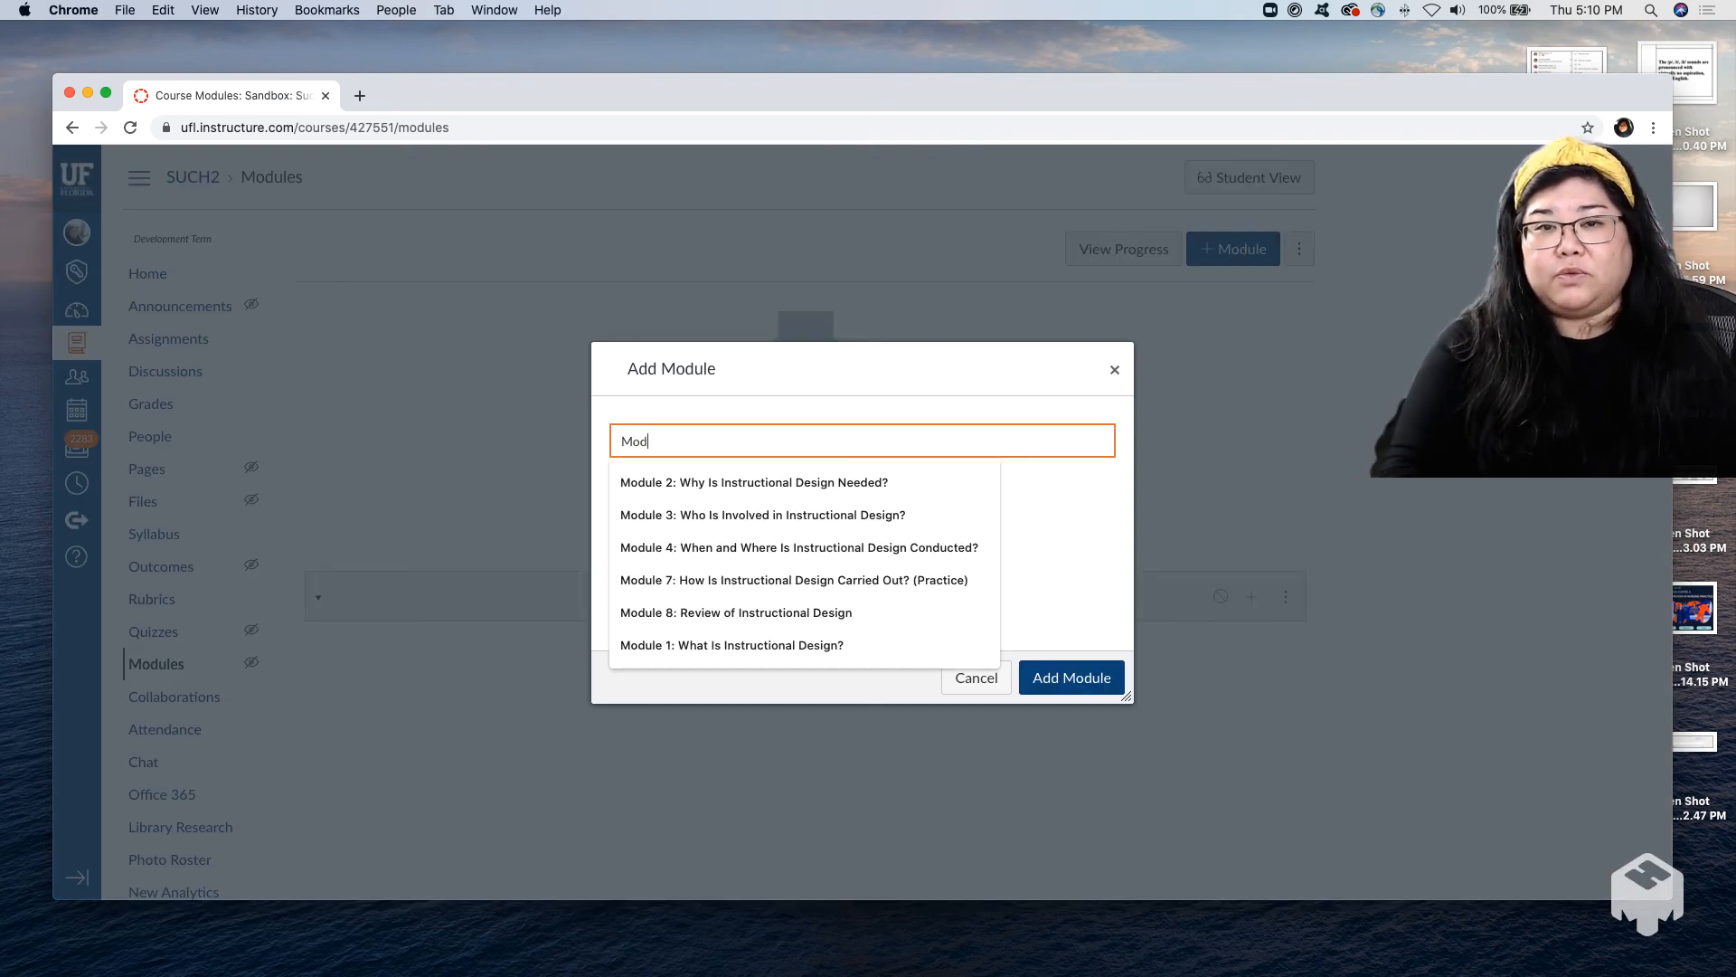
{"action": "type", "text": "ule 1"}
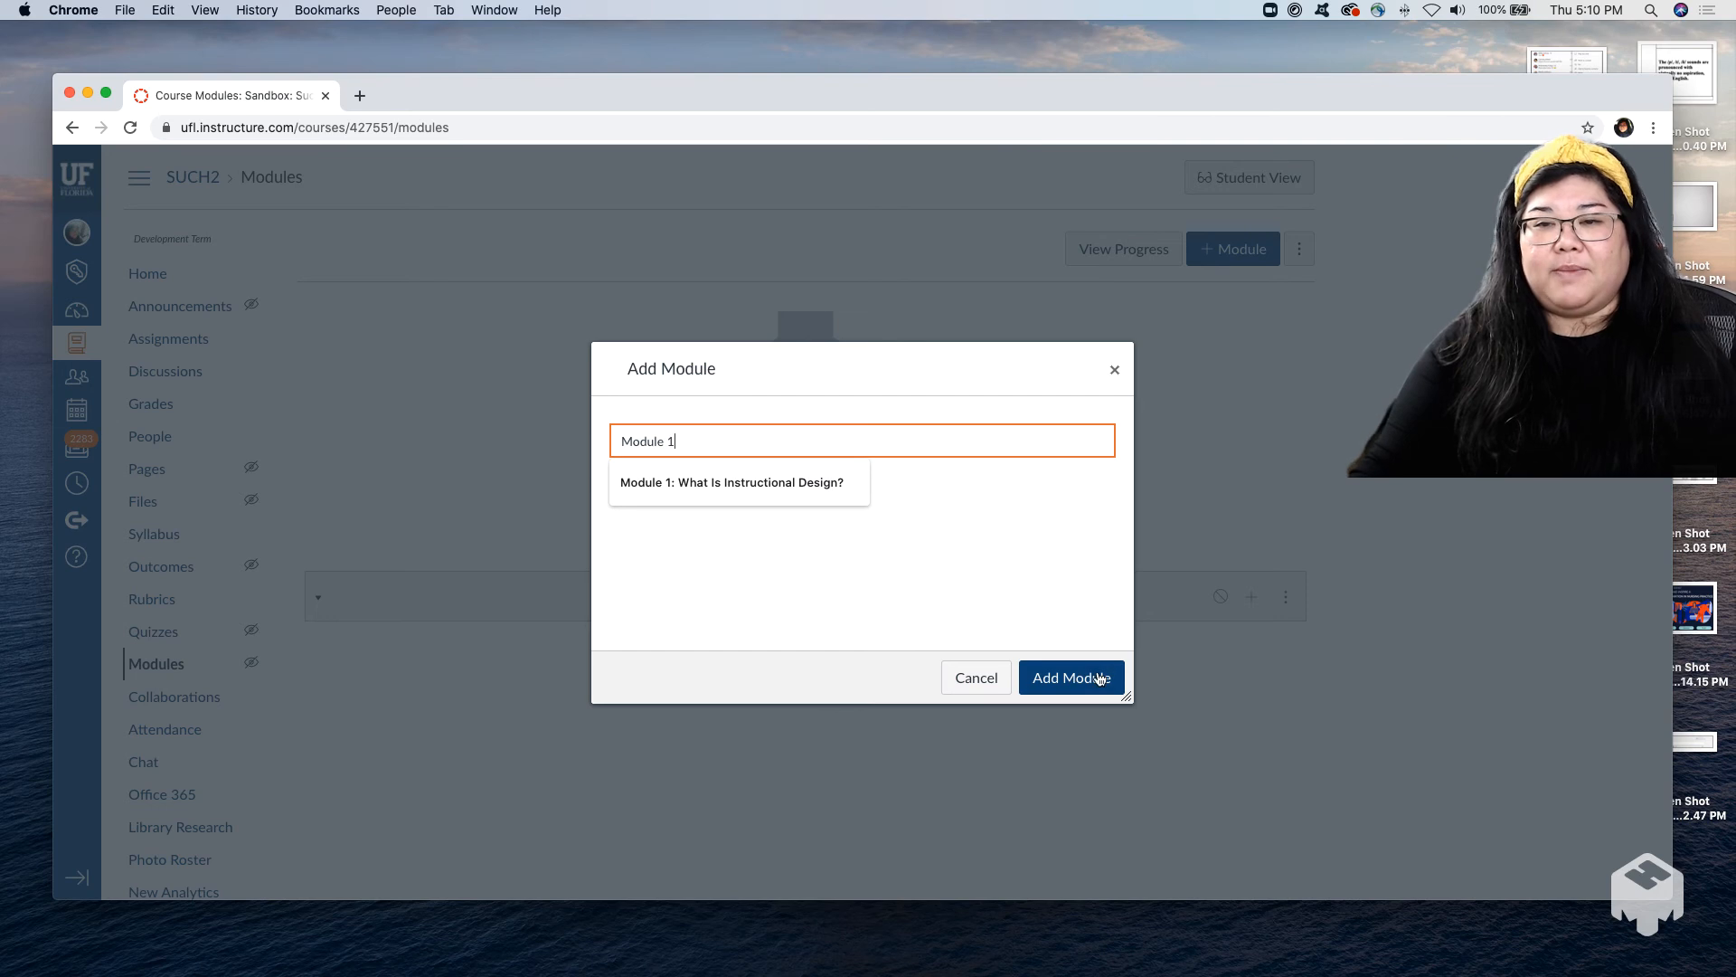
{"action": "left_click", "coordinate": [1100, 678]}
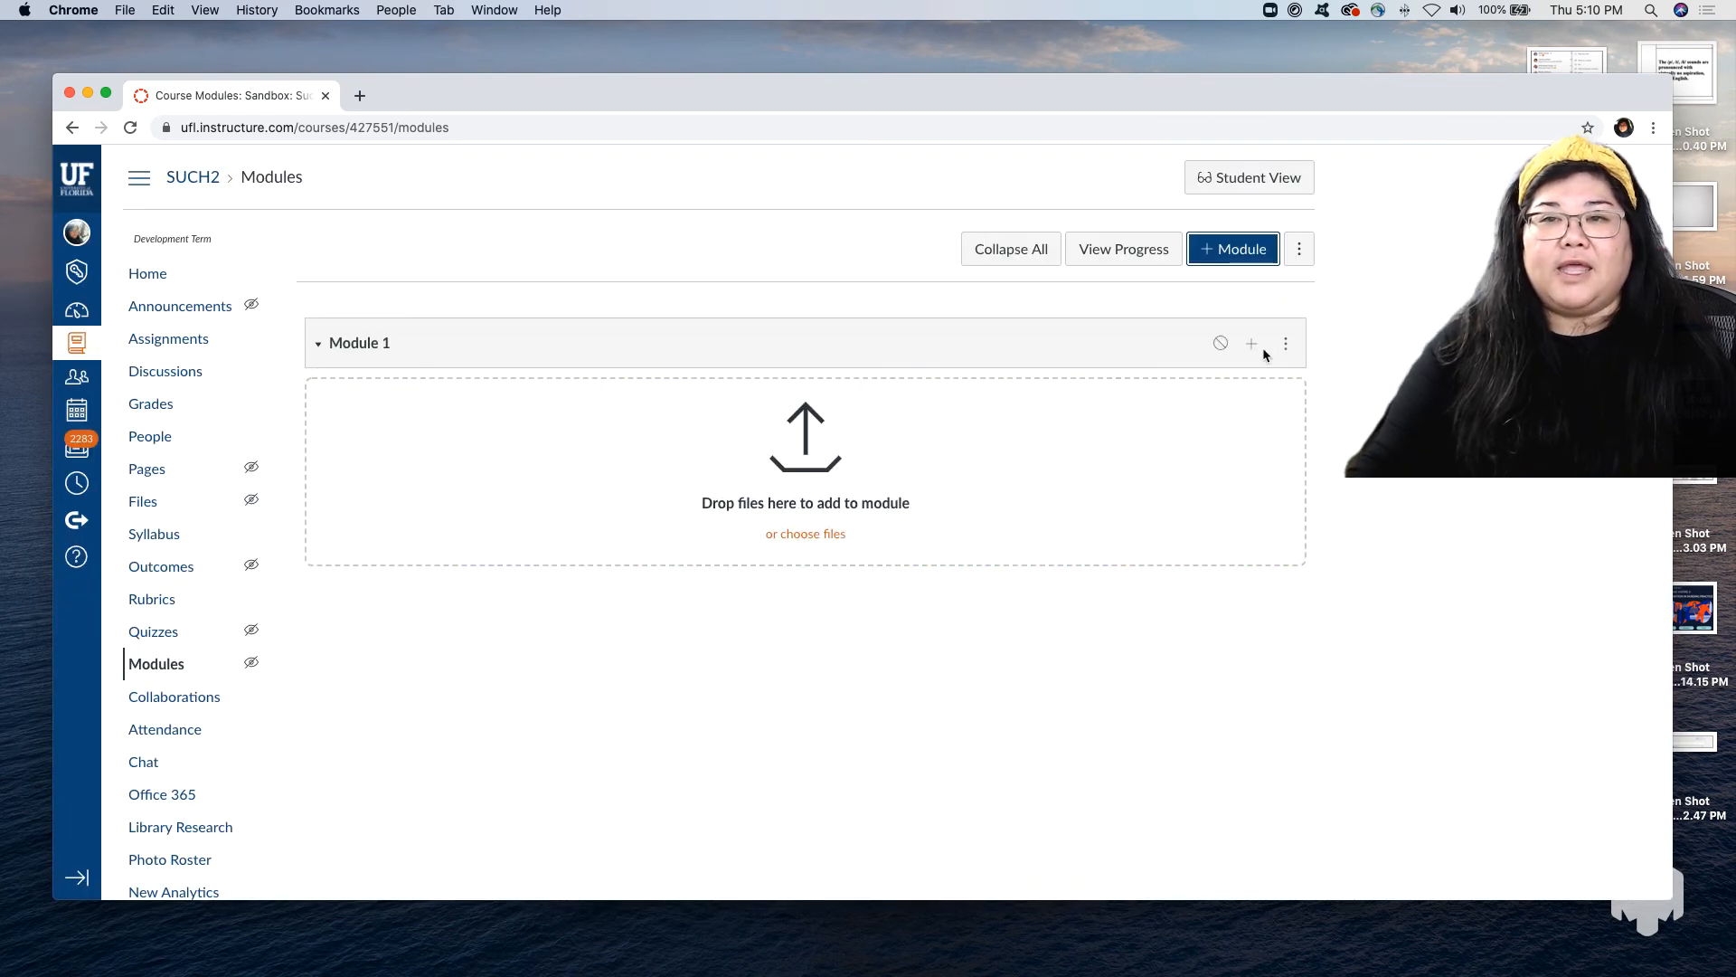
Add the existing page "Lesson Title: How to Bake Cookies" to Module 1 without indentation.
{"action": "left_click", "coordinate": [1254, 346]}
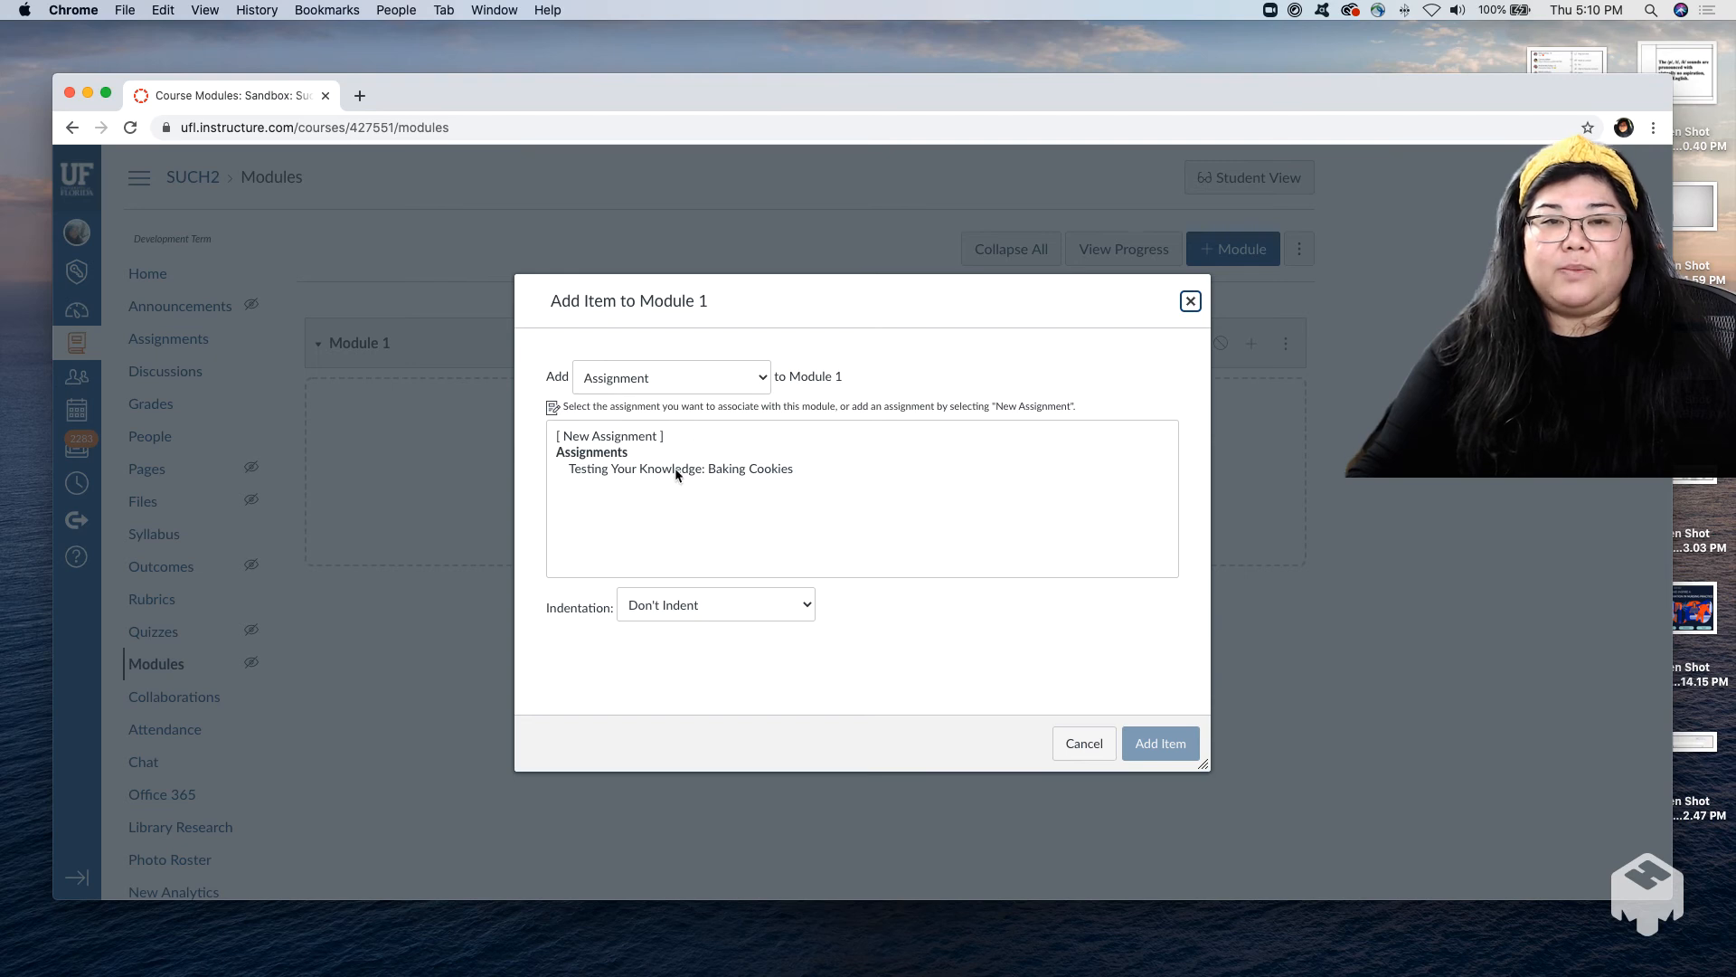
{"action": "left_click", "coordinate": [735, 378]}
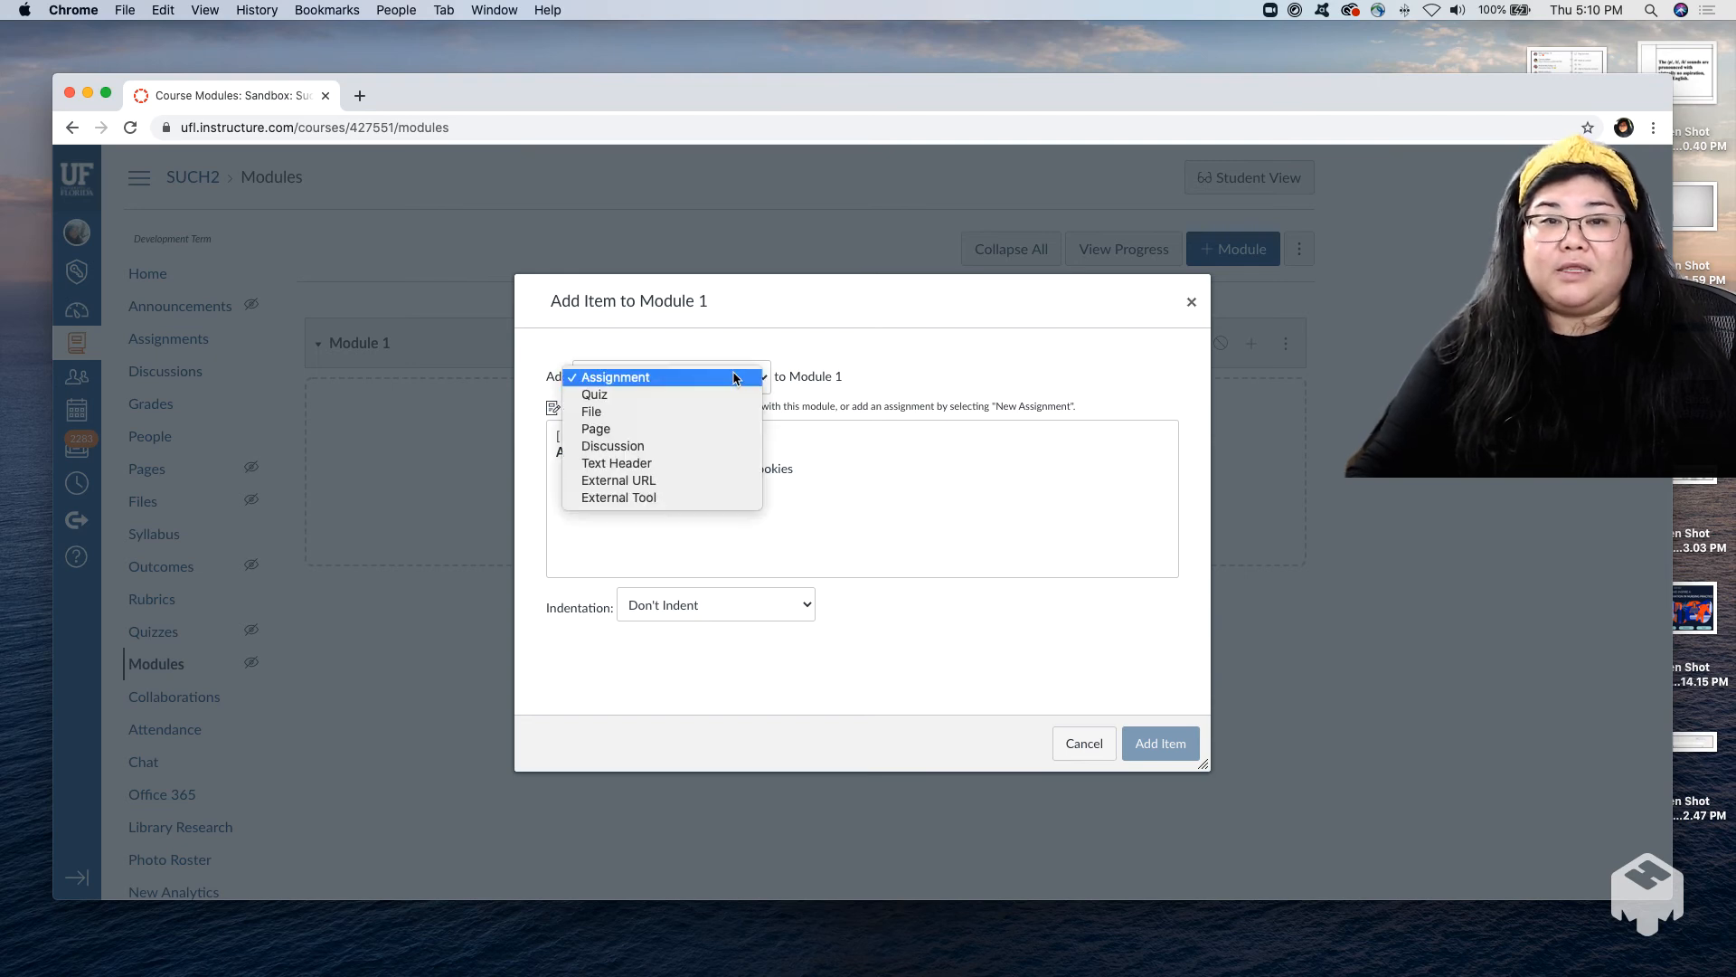
{"action": "left_click", "coordinate": [942, 444]}
{"action": "left_click", "coordinate": [941, 444]}
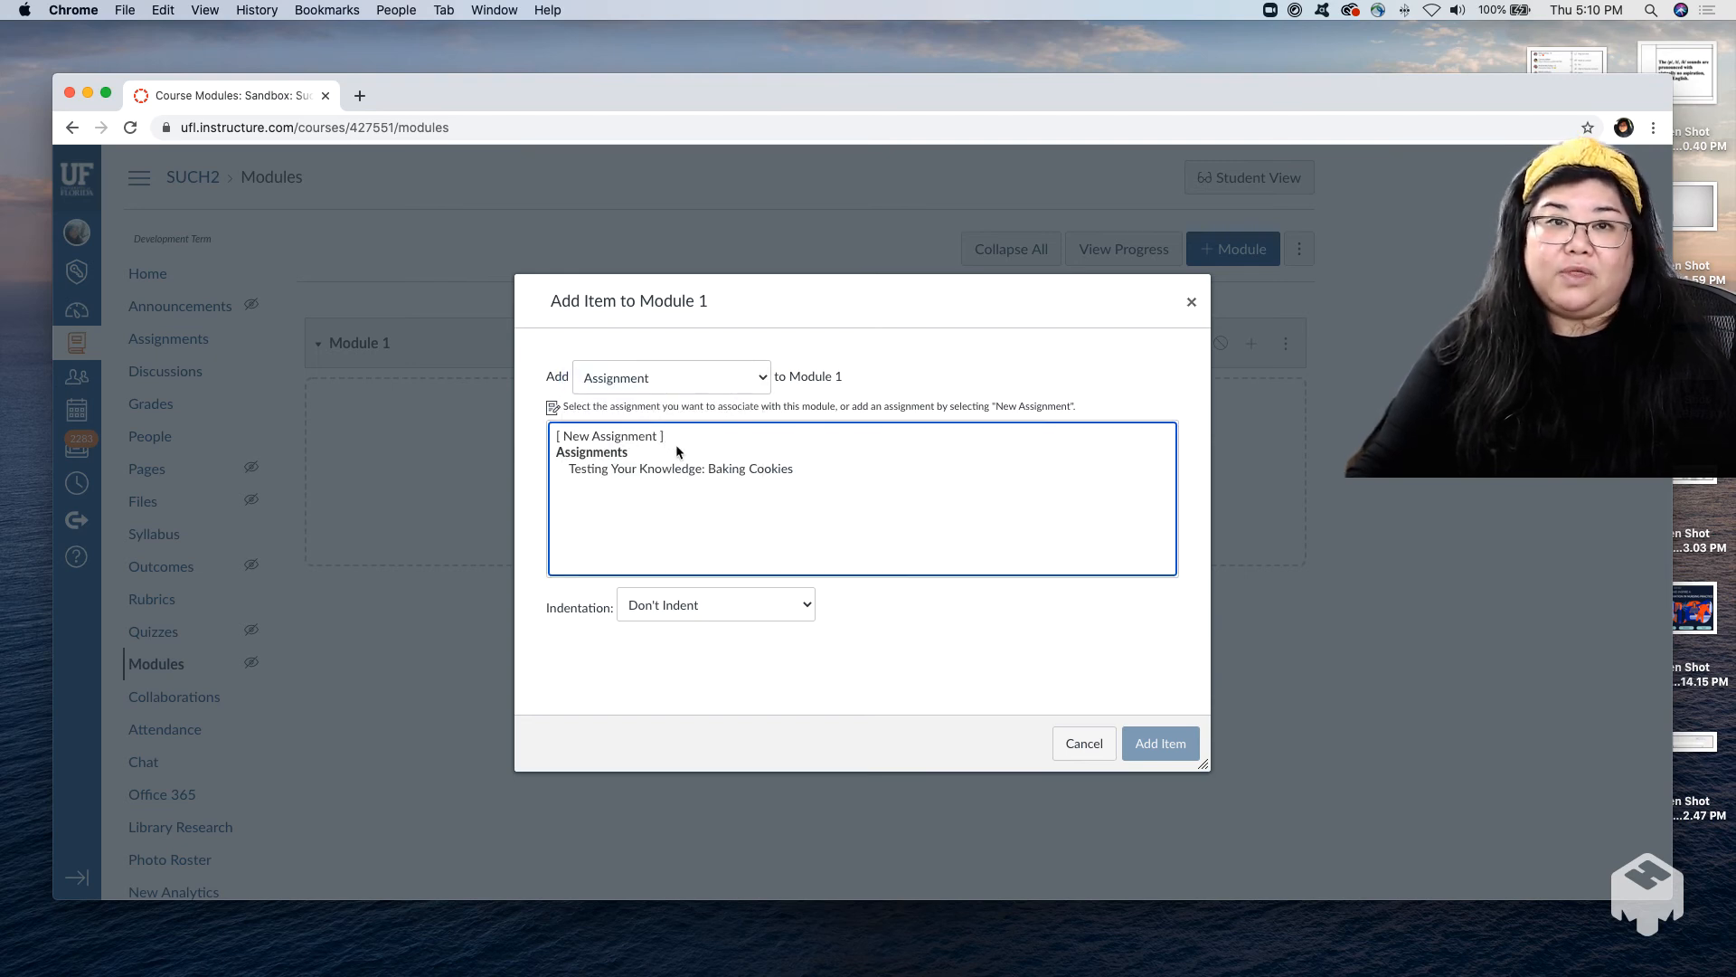
{"action": "left_click", "coordinate": [727, 387]}
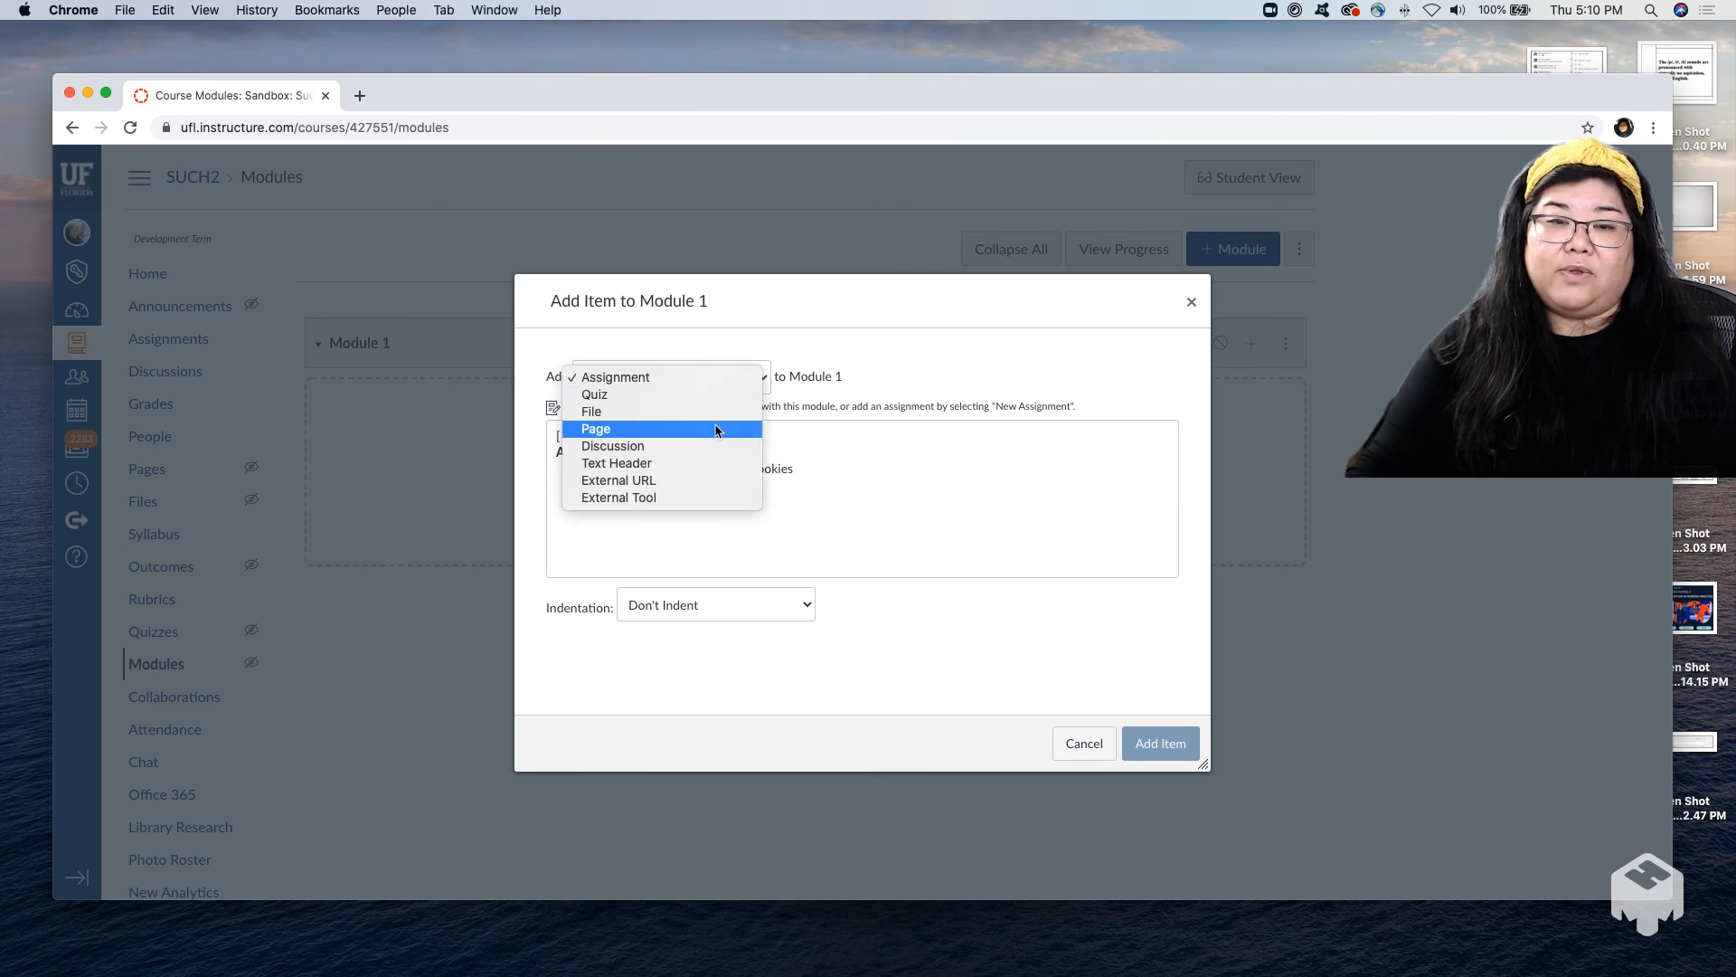
{"action": "left_click", "coordinate": [718, 428]}
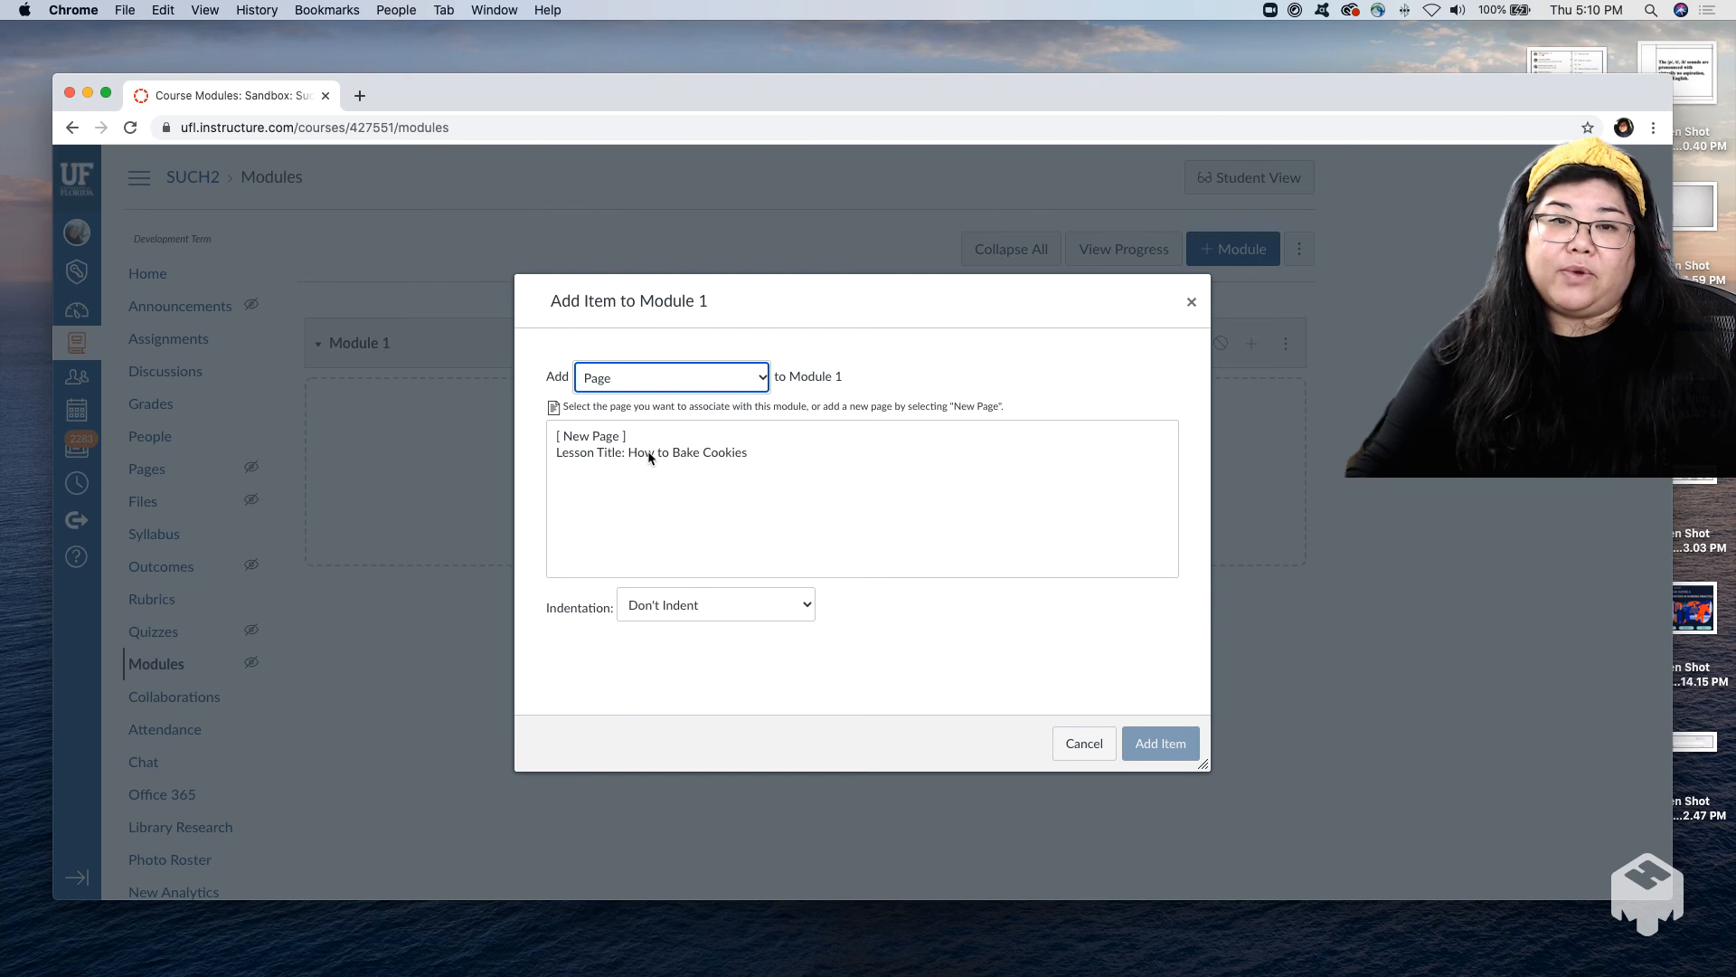
{"action": "left_click", "coordinate": [649, 454]}
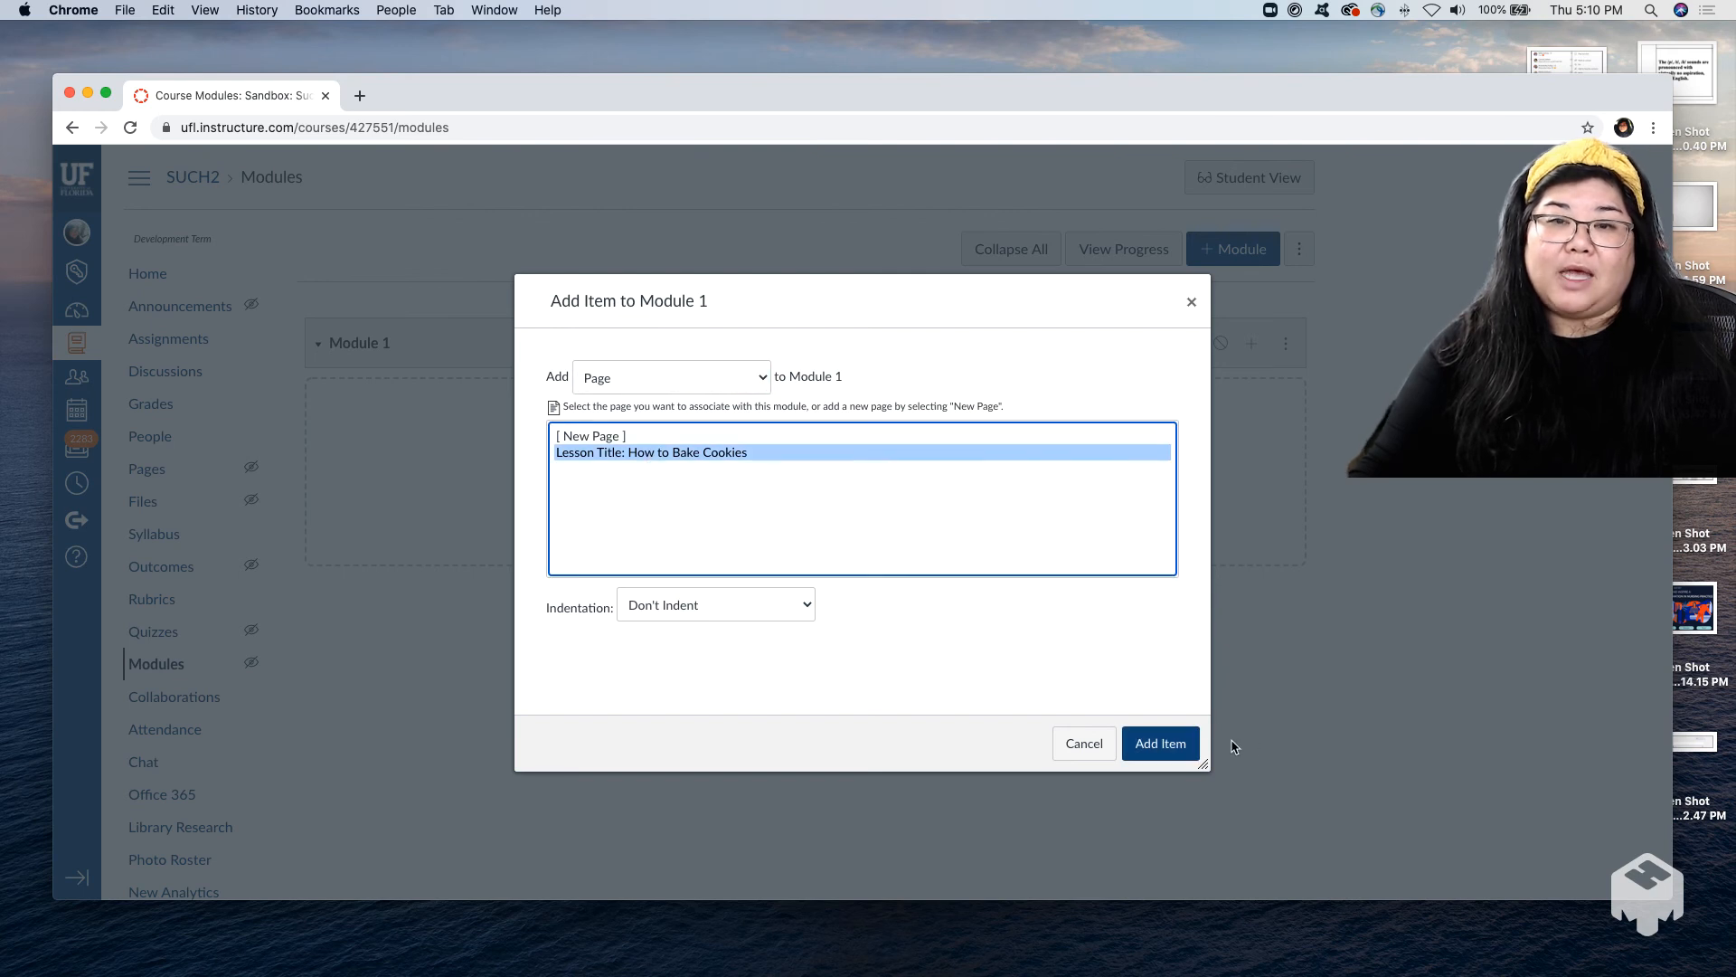
{"action": "left_click", "coordinate": [1189, 746]}
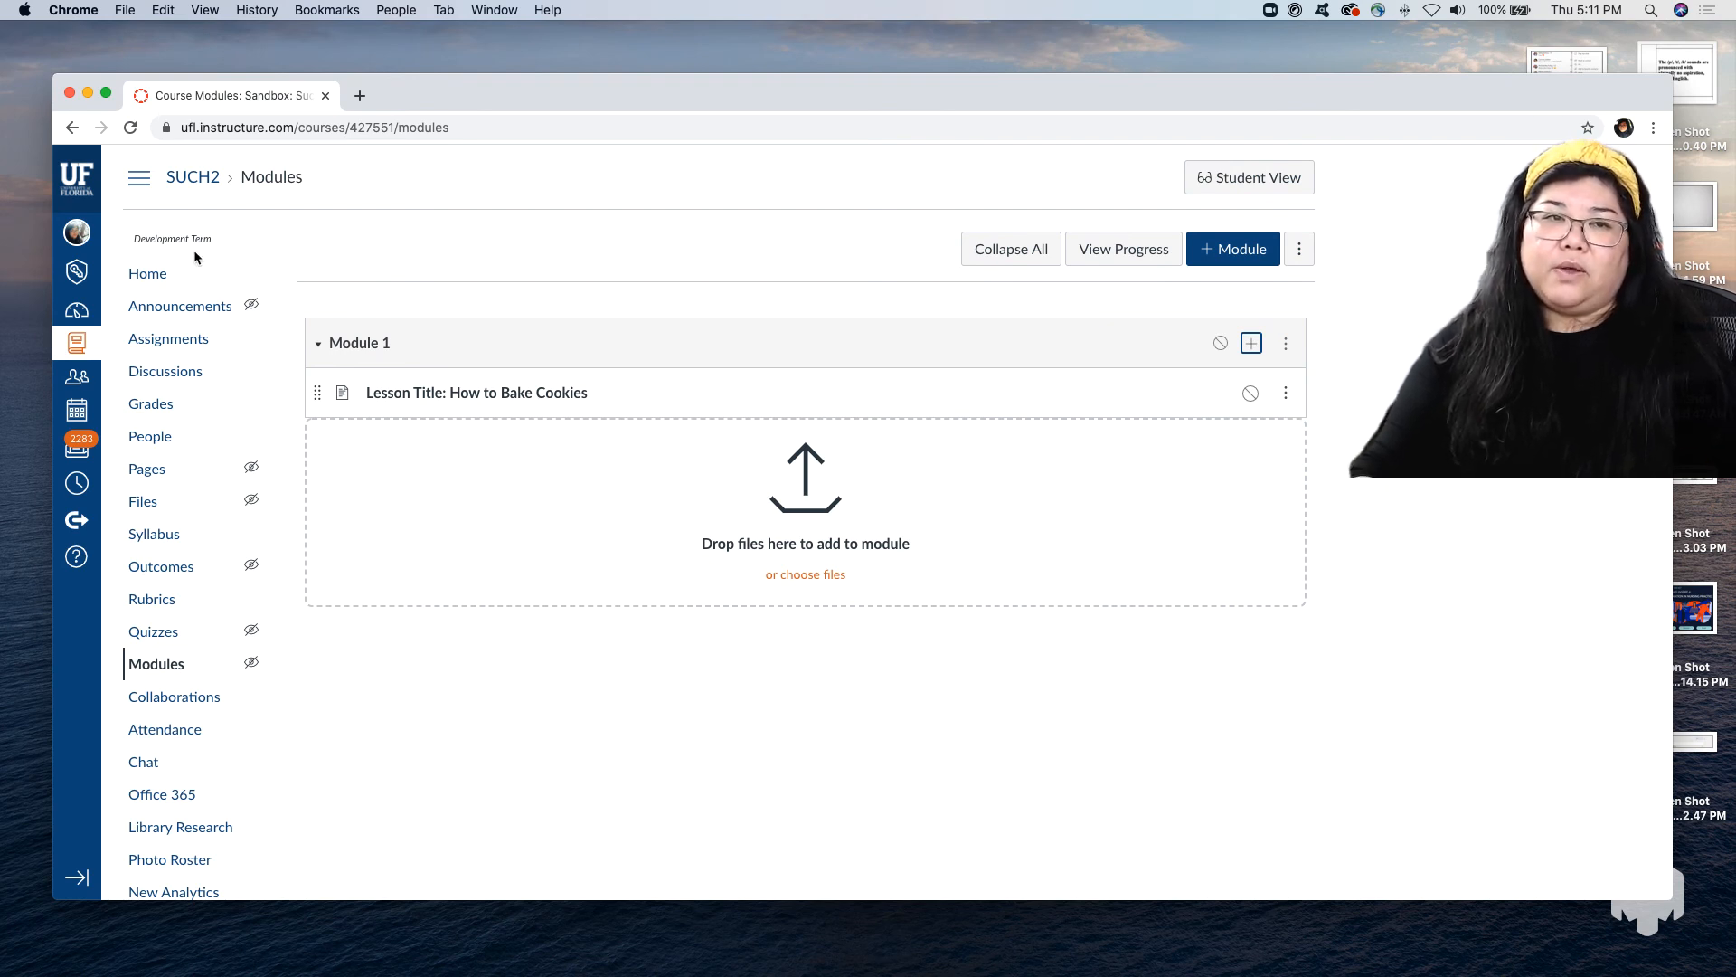
Open the "Lesson Title: How to Bake Cookies" page from the course home, publish it and make it the front page.
{"action": "left_click", "coordinate": [147, 273]}
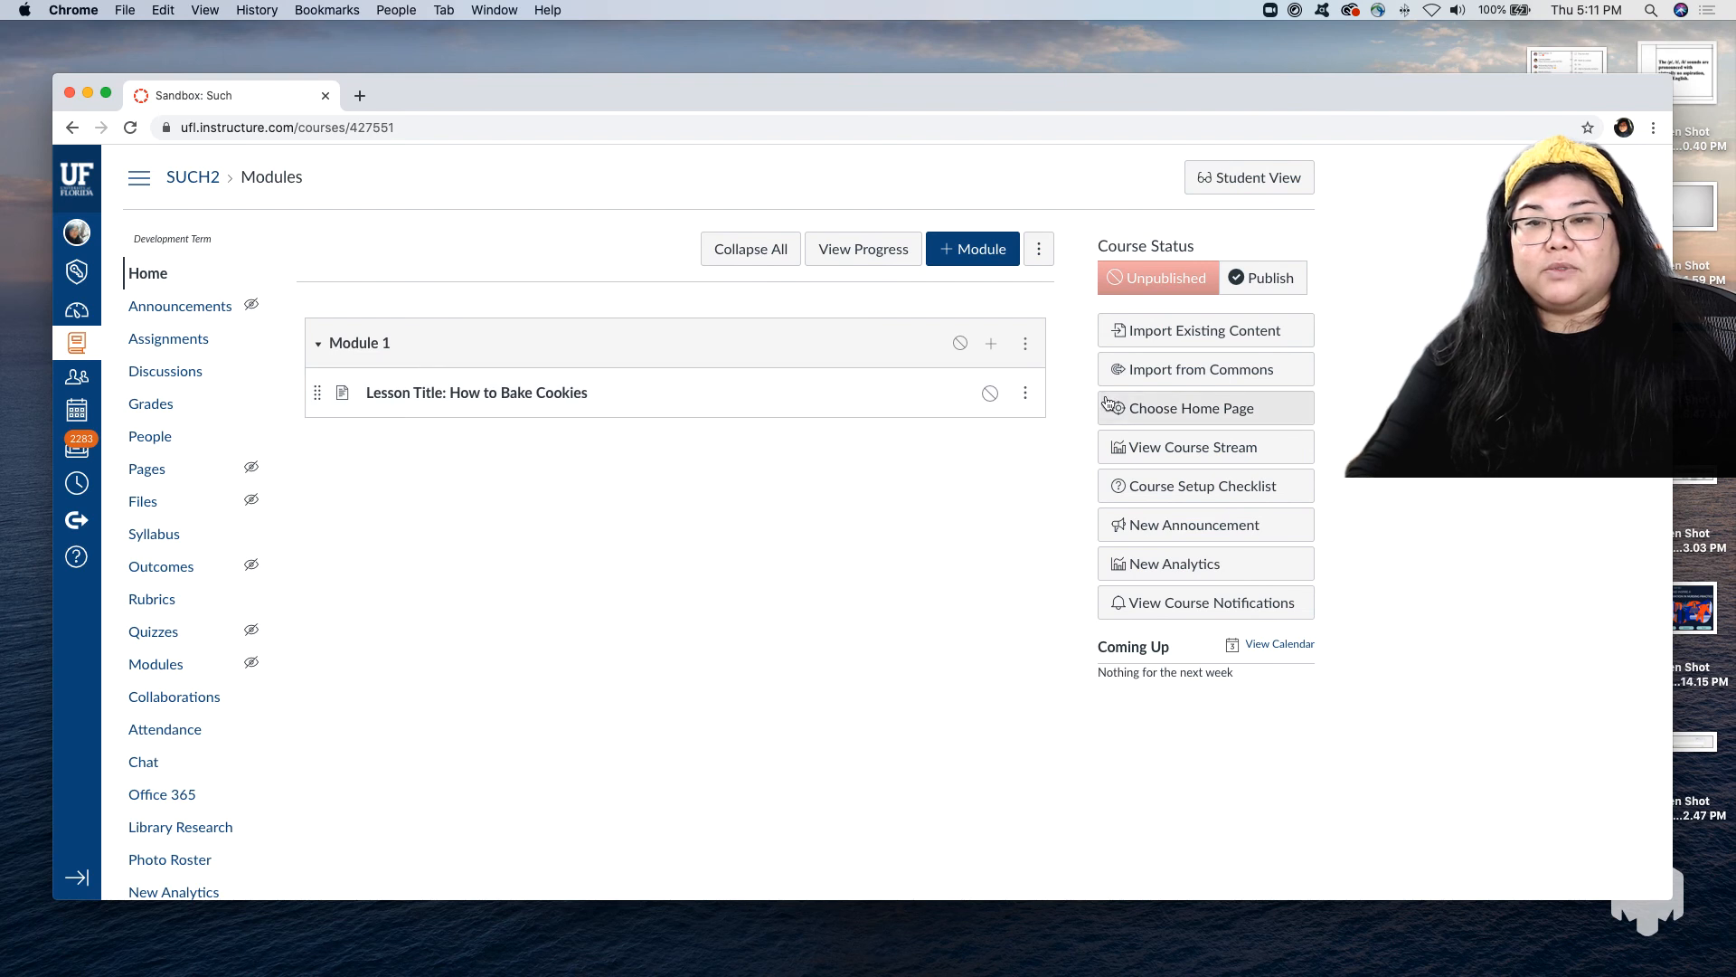
{"action": "left_click", "coordinate": [565, 394]}
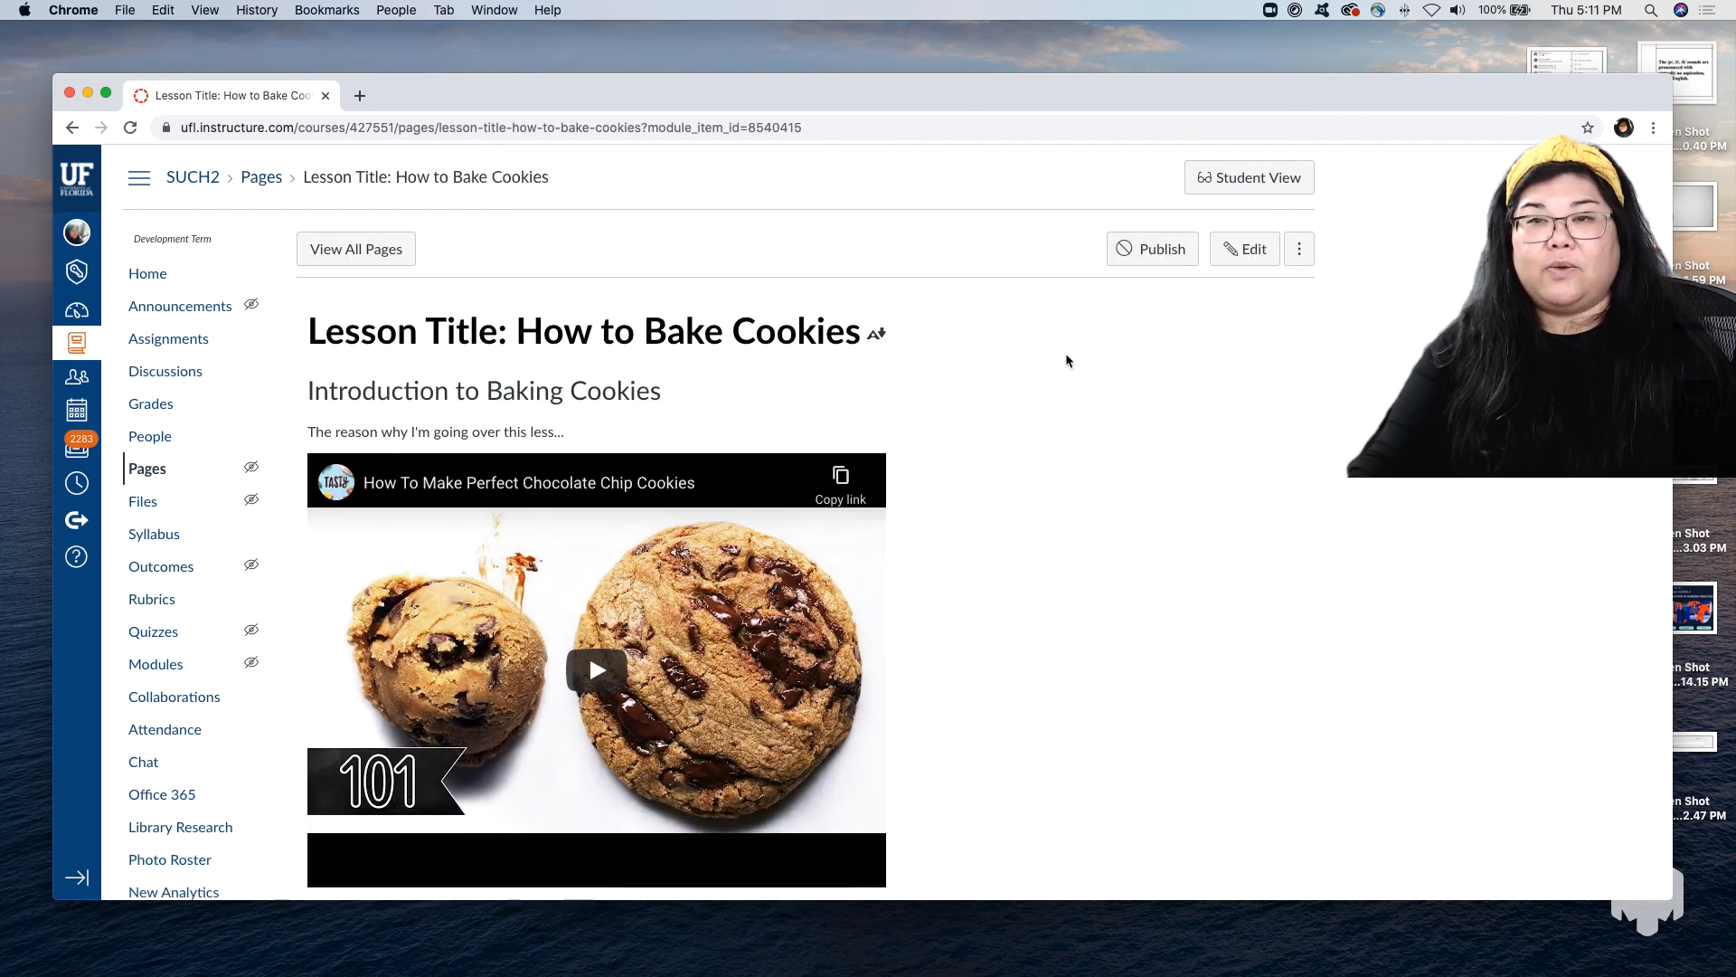
{"action": "left_click", "coordinate": [1181, 261]}
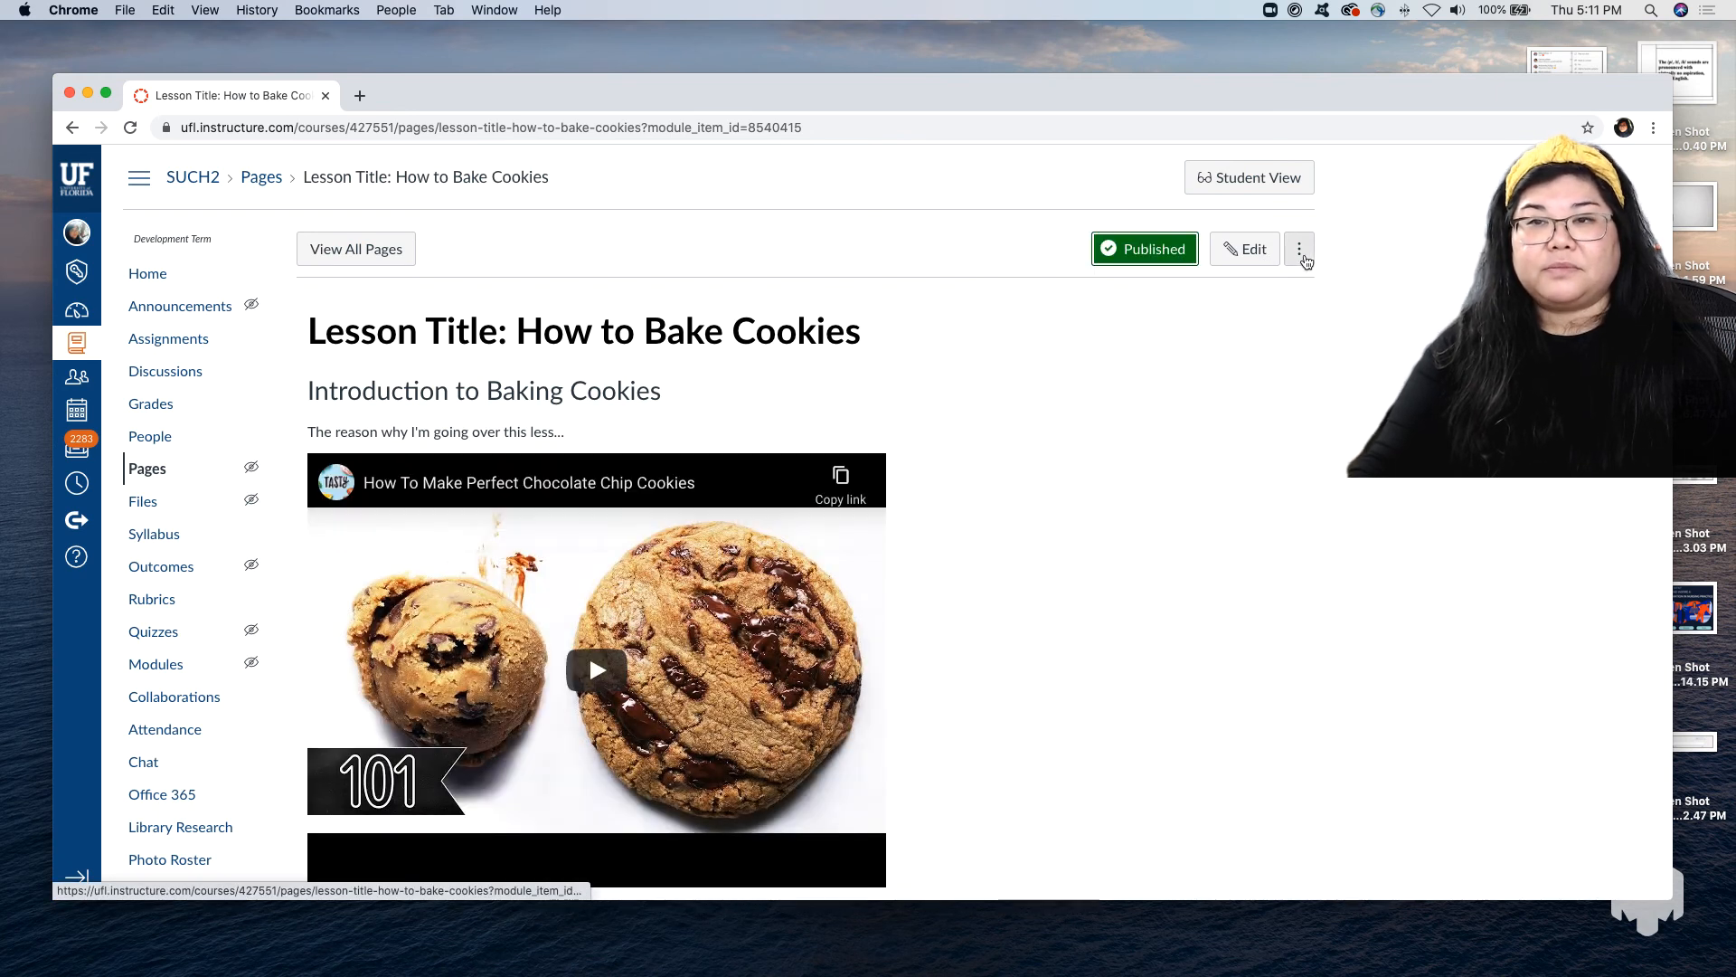
{"action": "left_click", "coordinate": [1304, 259]}
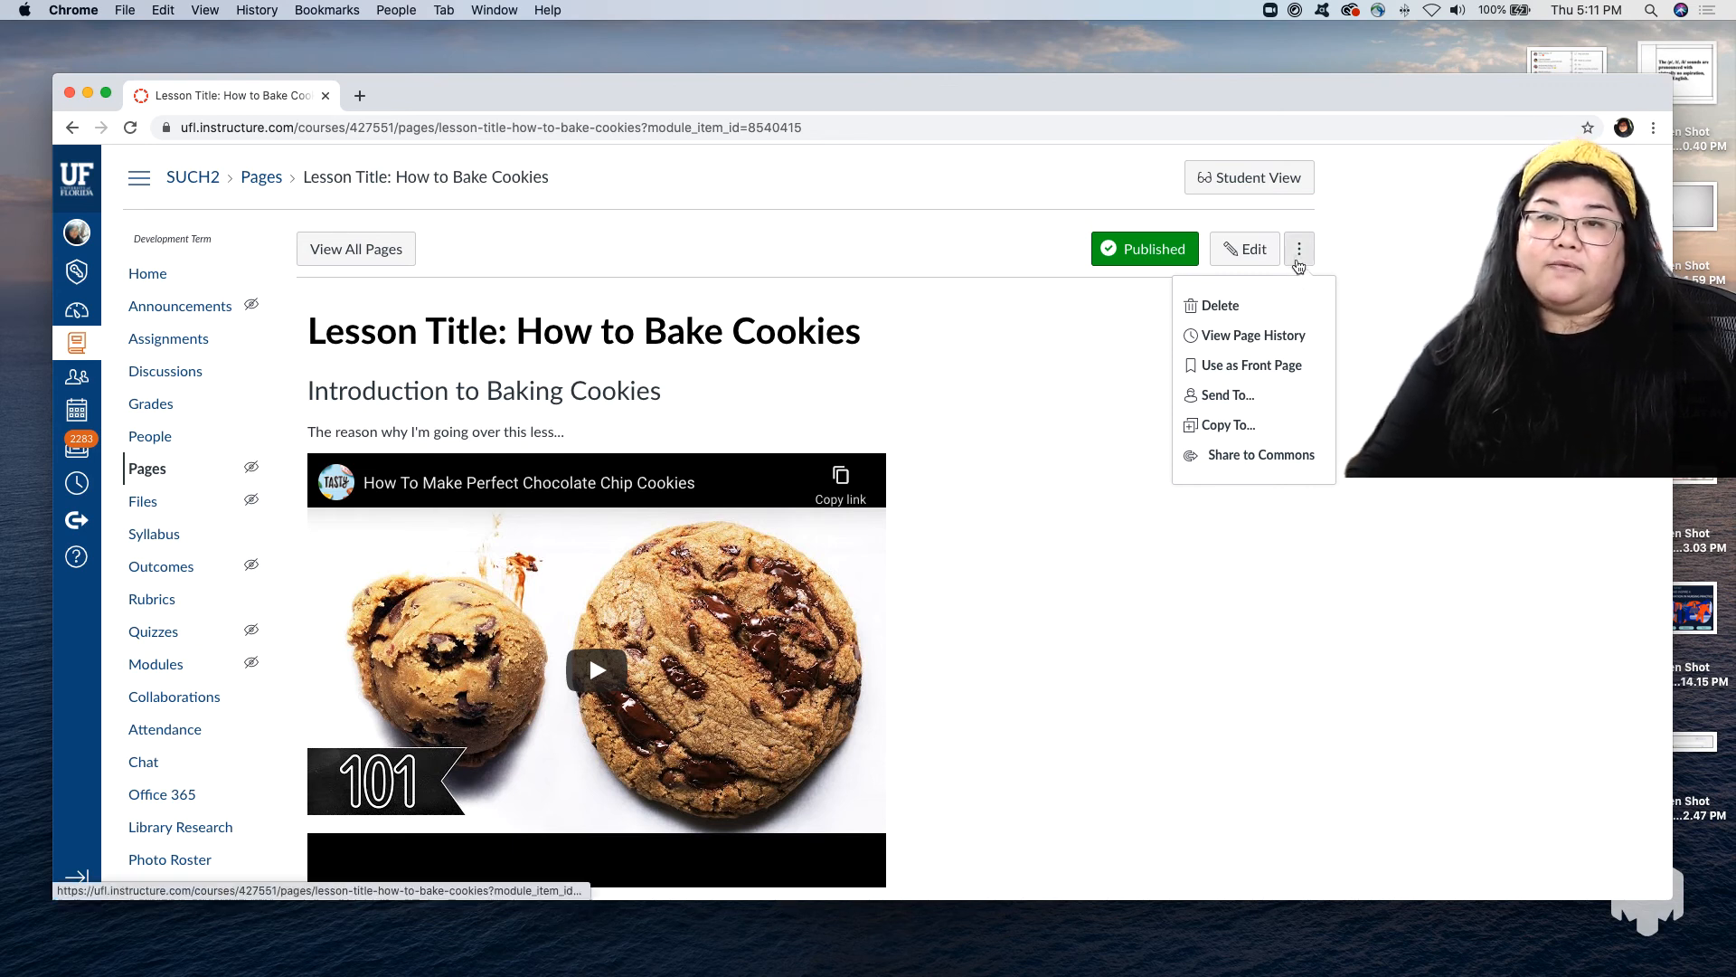
{"action": "left_click", "coordinate": [1267, 369]}
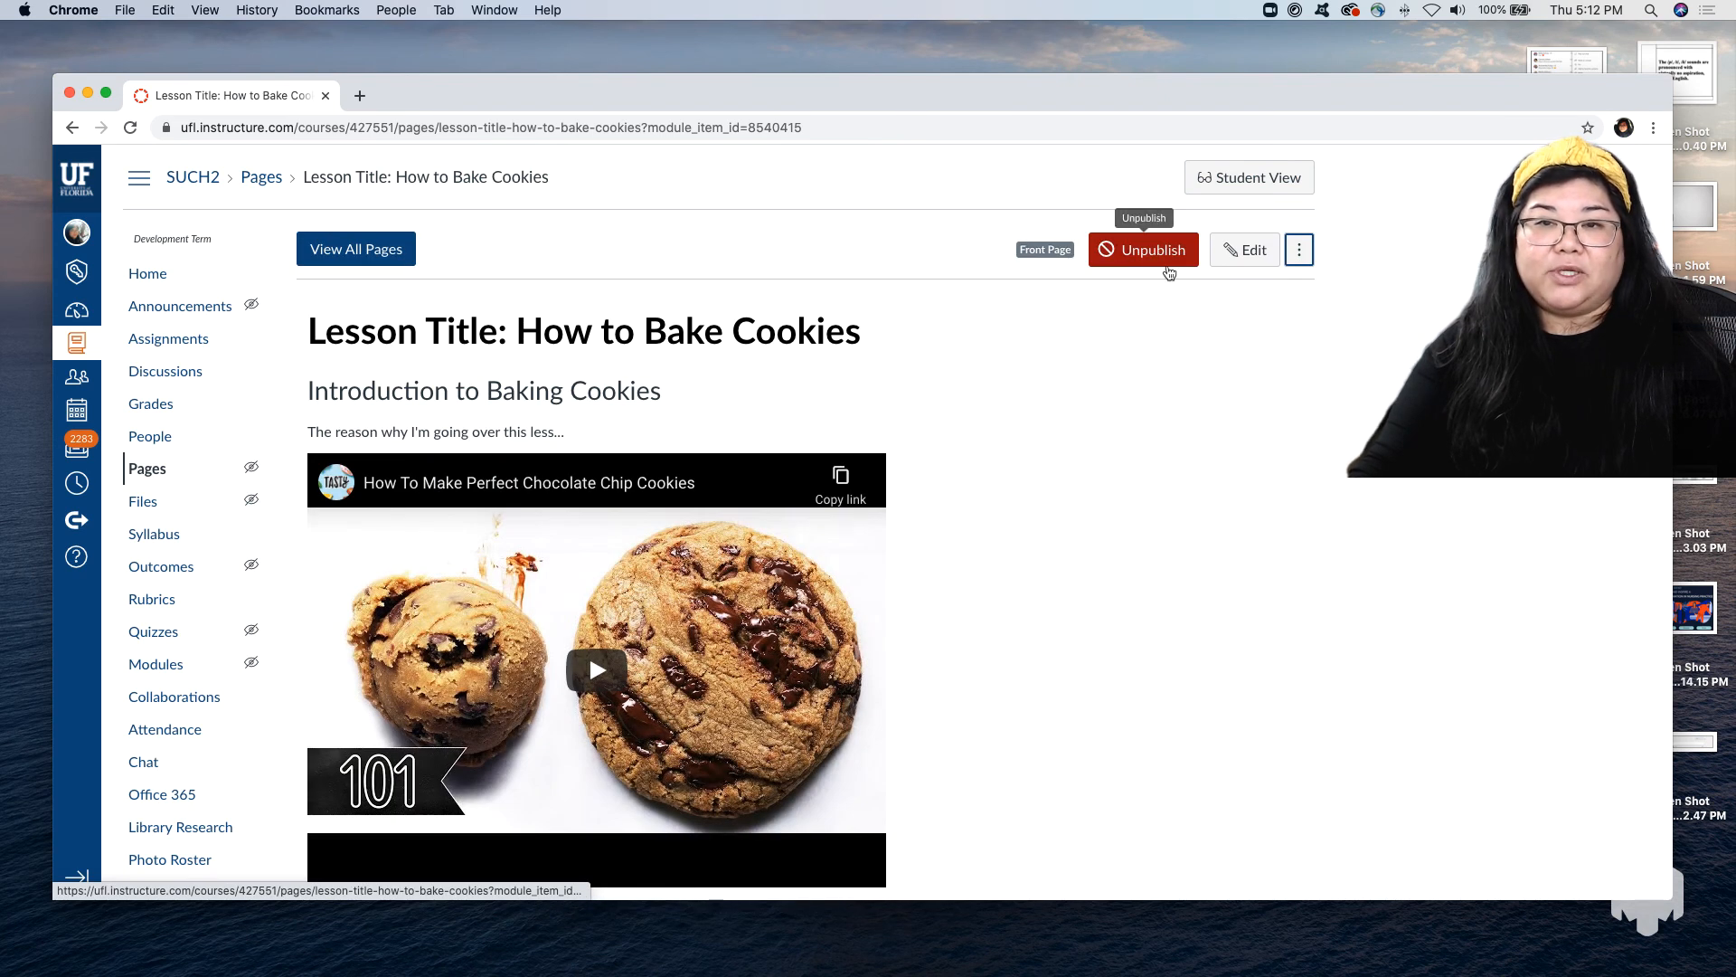
{"action": "left_click", "coordinate": [1299, 258]}
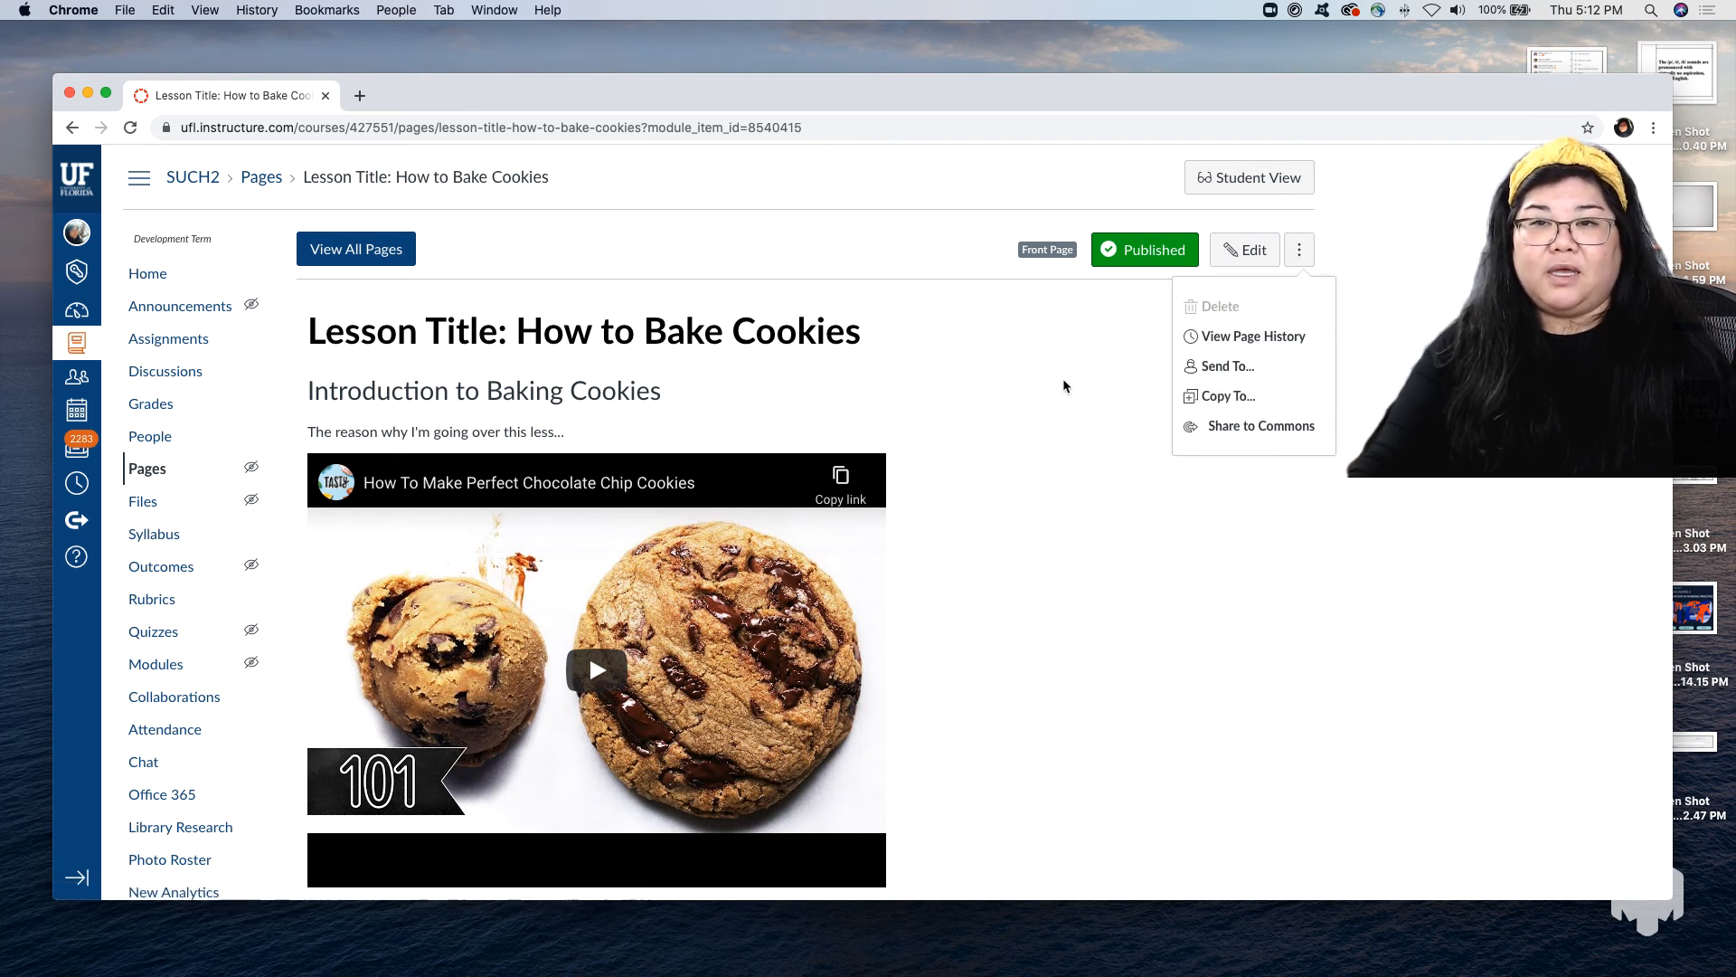
{"action": "left_click", "coordinate": [991, 356]}
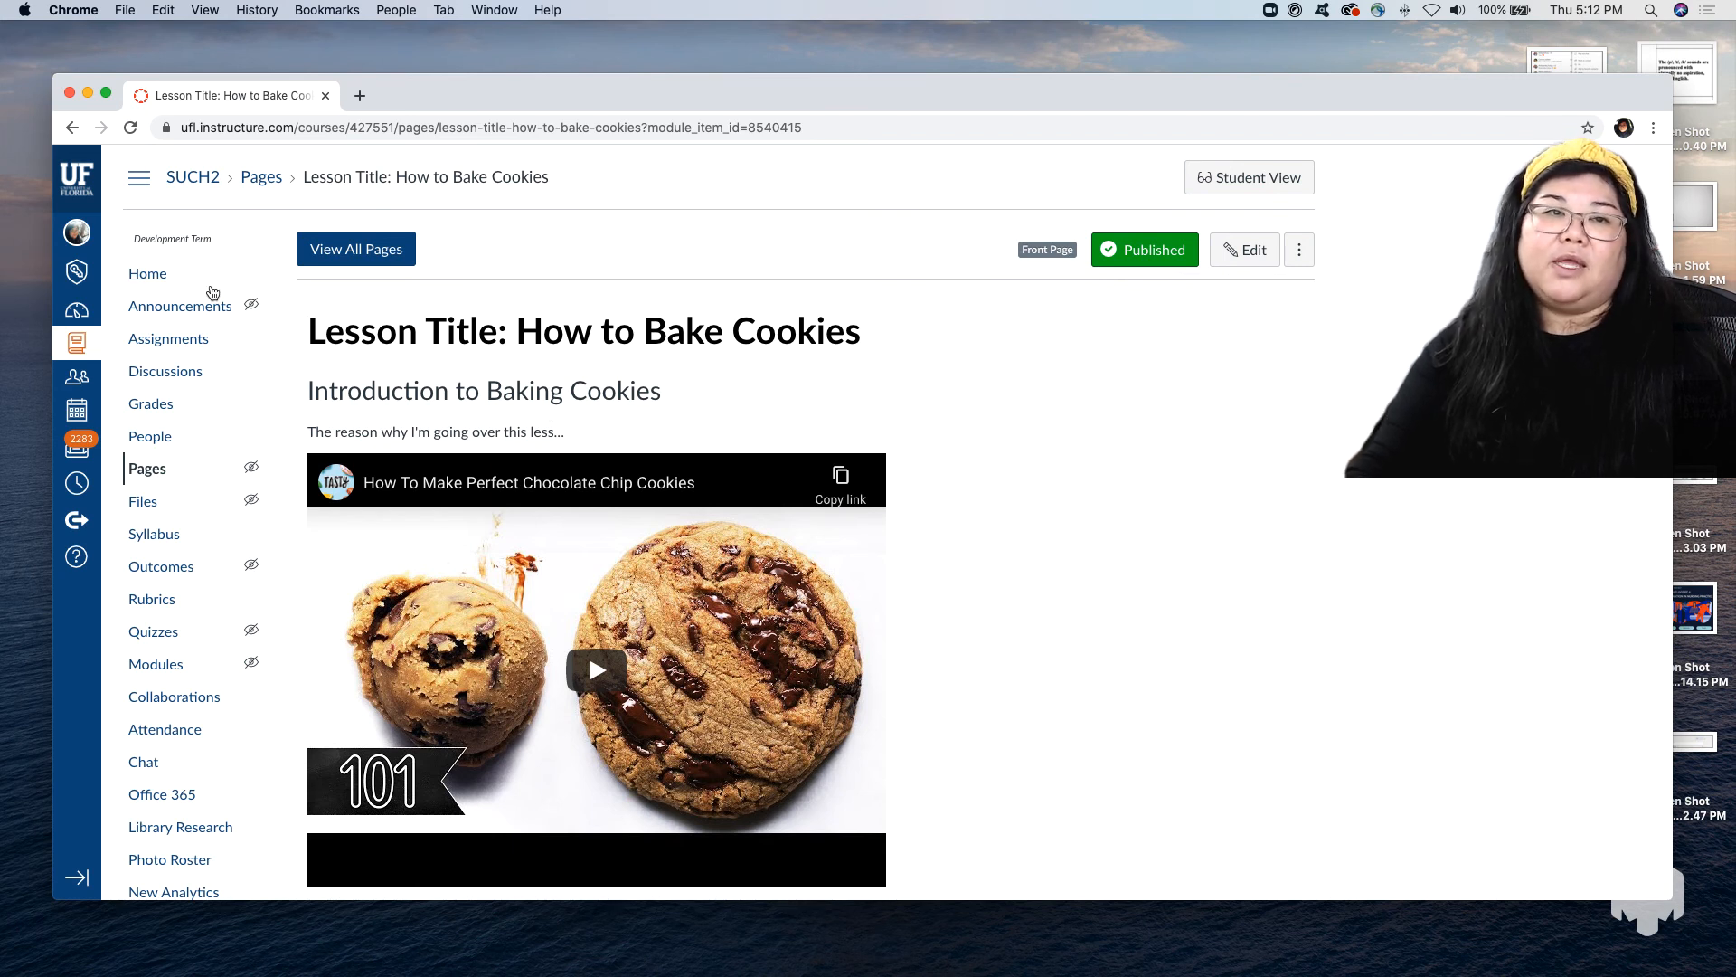
Set the course home page to display the Pages Front Page and look over the new home page.
{"action": "left_click", "coordinate": [152, 273]}
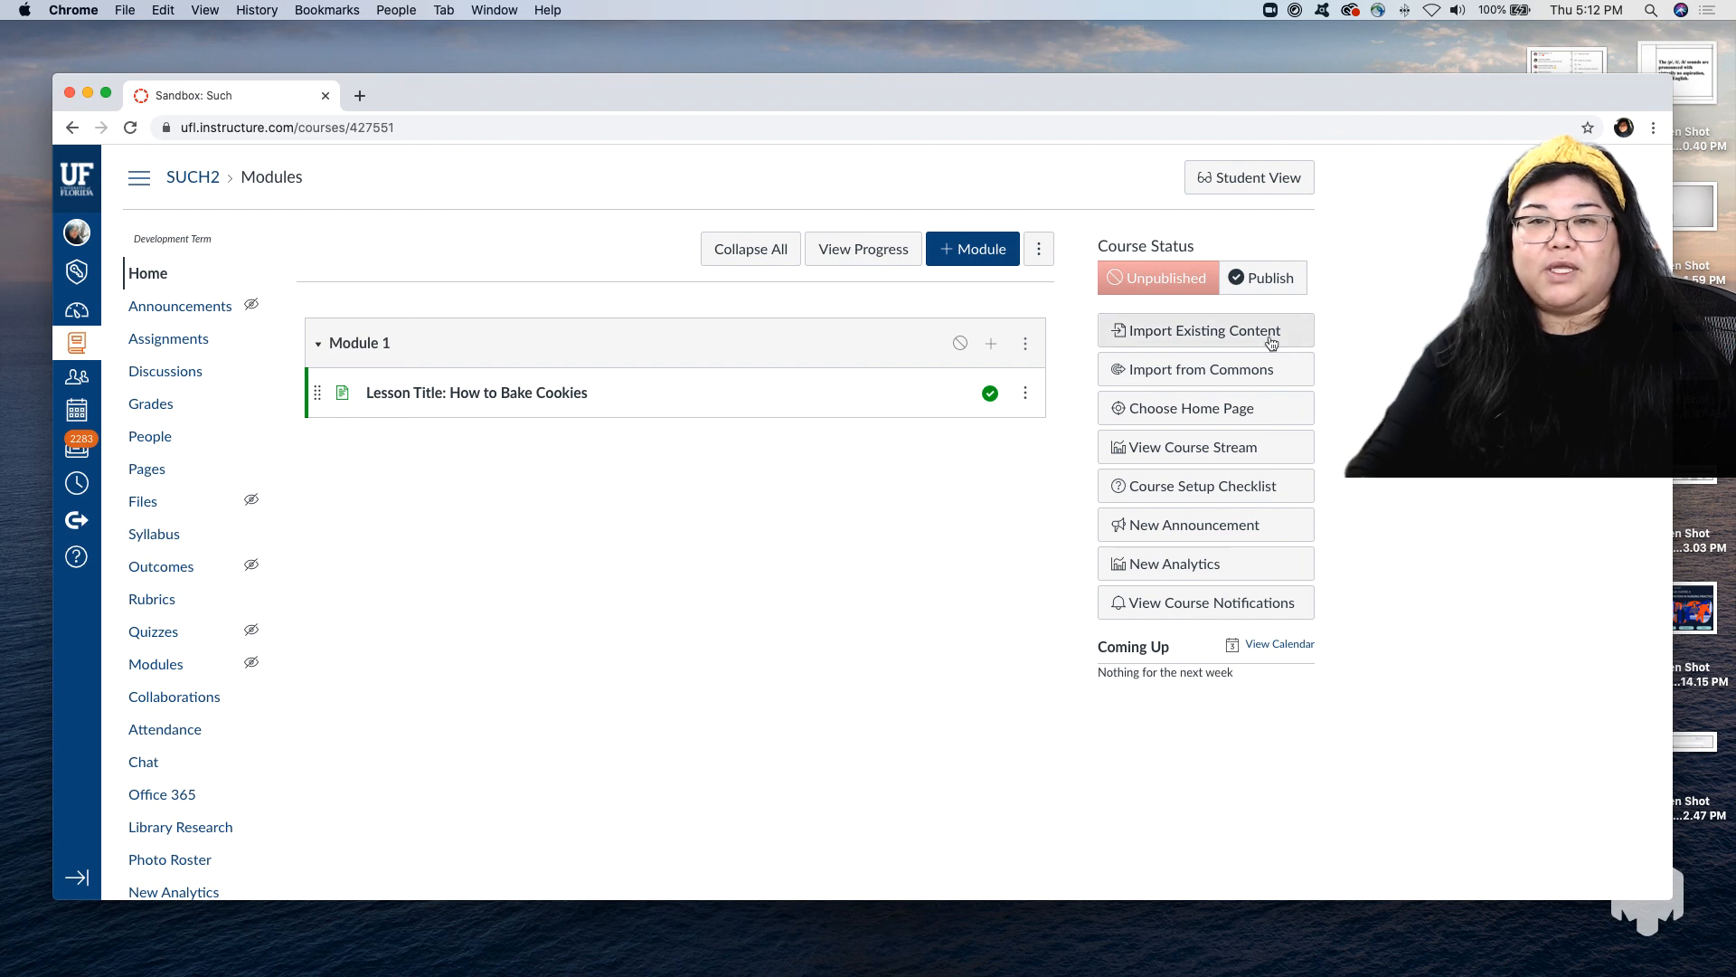
{"action": "left_click", "coordinate": [1232, 408]}
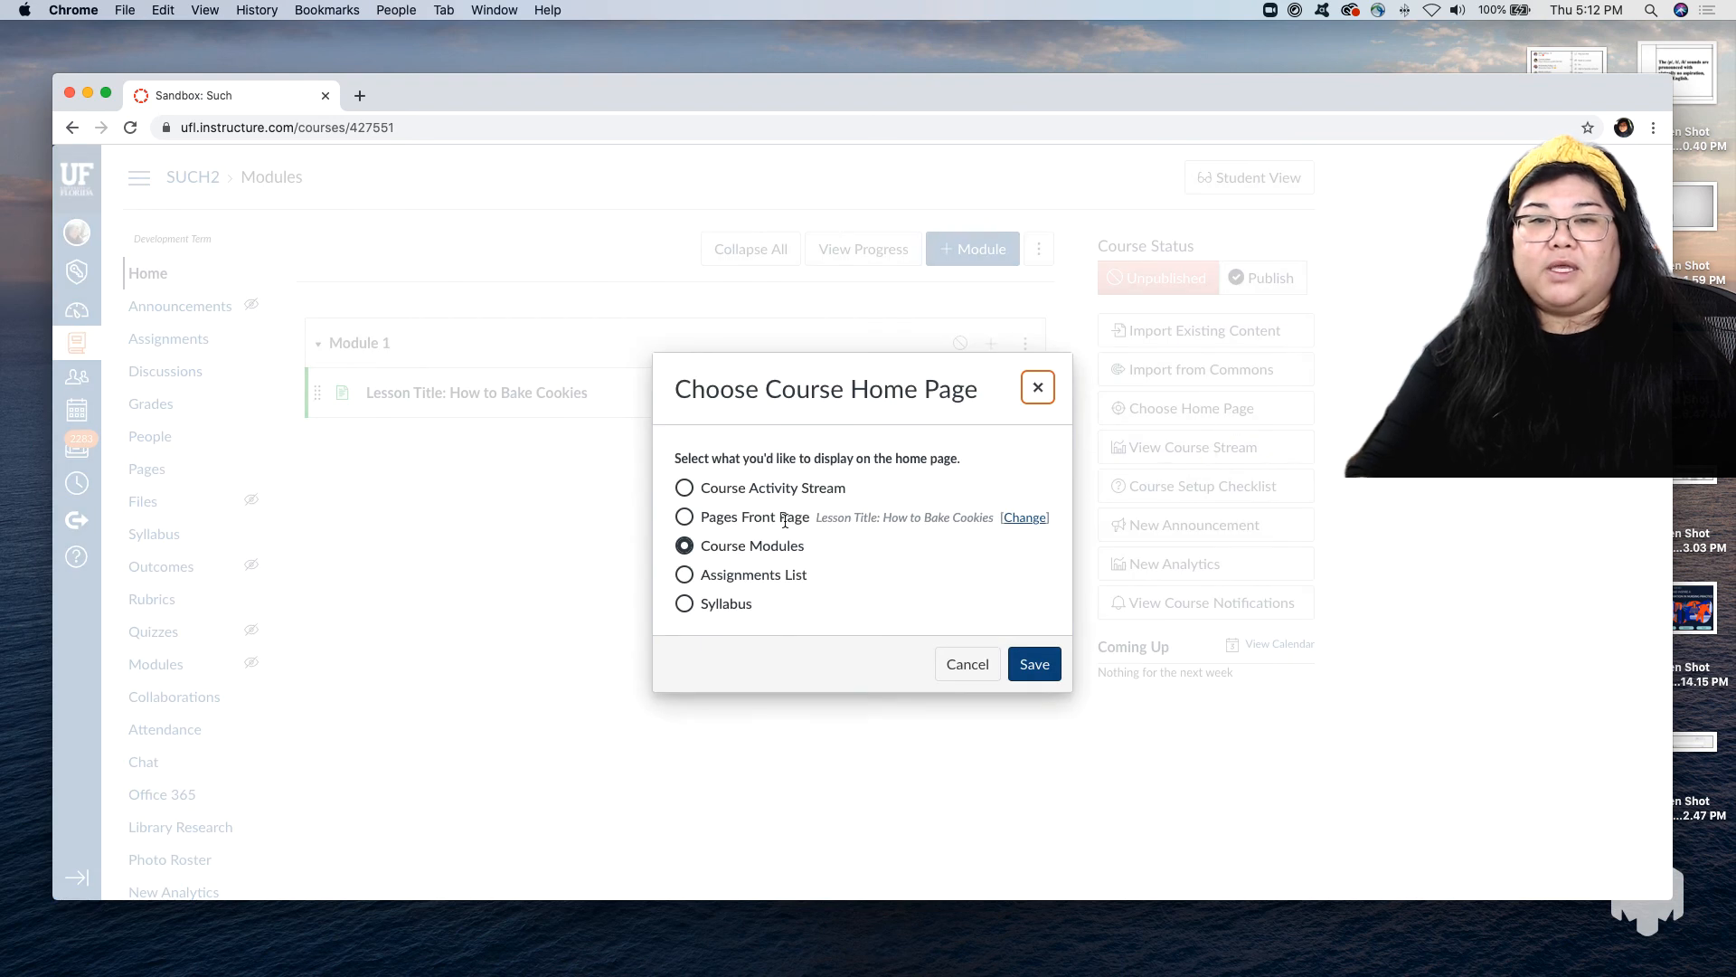
{"action": "left_click", "coordinate": [683, 517]}
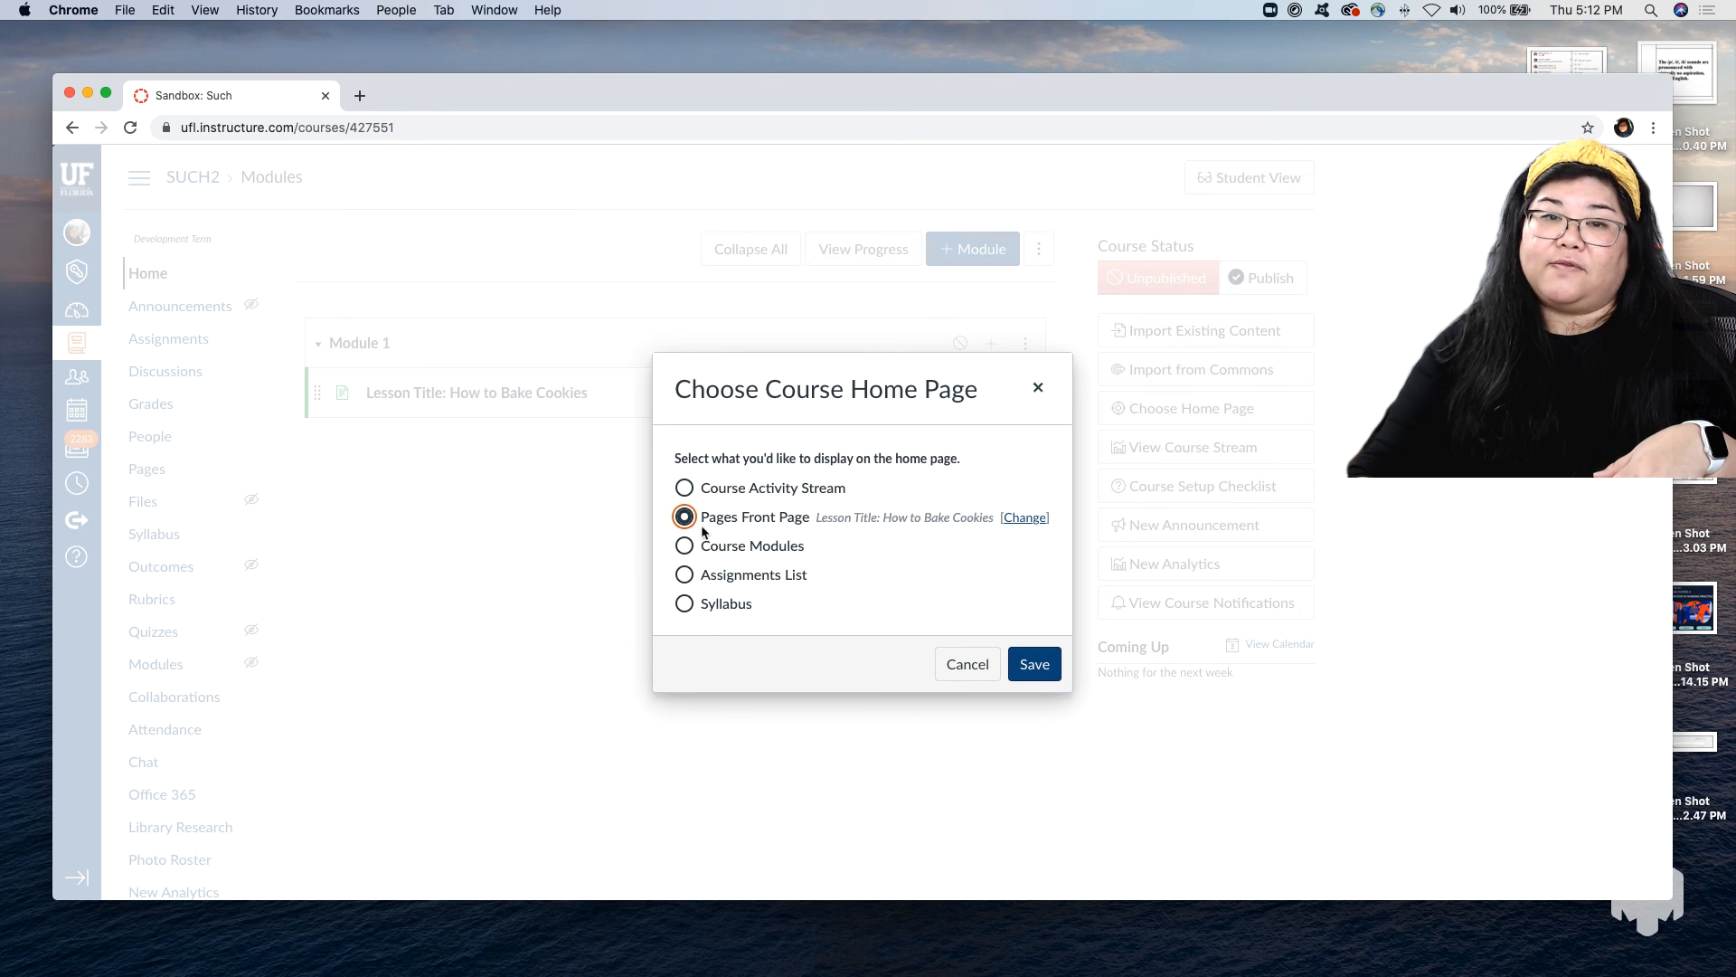
{"action": "left_click", "coordinate": [1051, 667]}
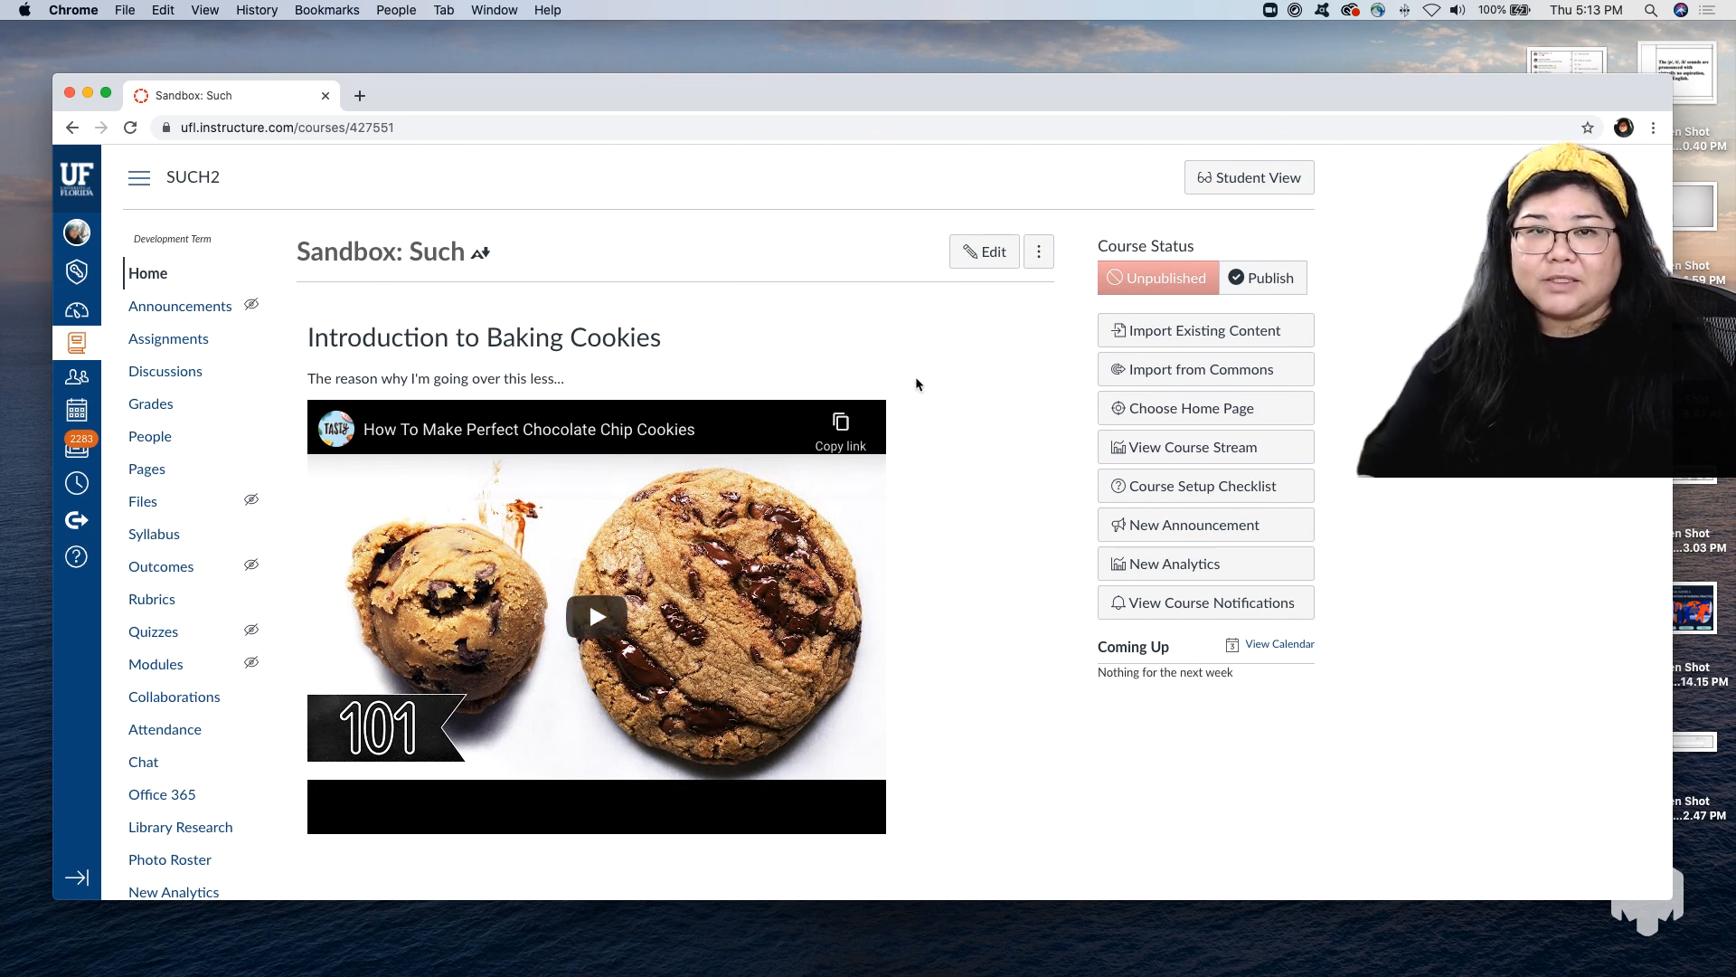
{"action": "scroll", "coordinate": [915, 384], "scroll_direction": "down", "scroll_amount": 3}
{"action": "scroll", "coordinate": [915, 384], "scroll_direction": "down", "scroll_amount": 1}
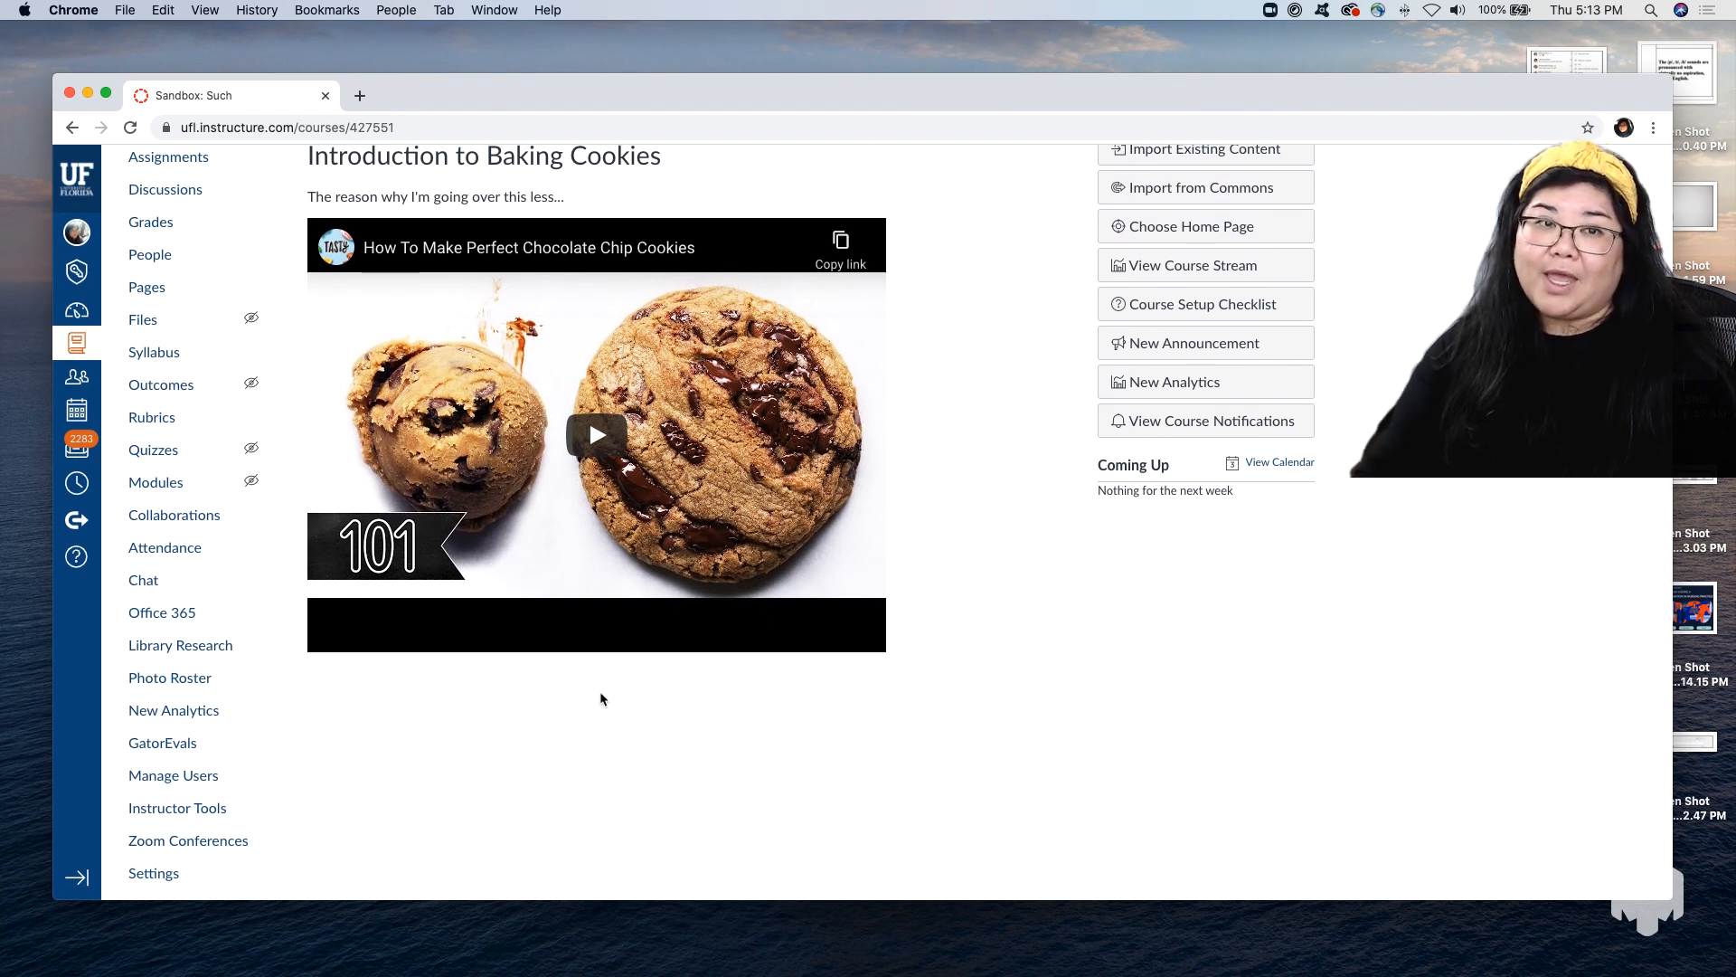
{"action": "scroll", "coordinate": [180, 403], "scroll_direction": "up", "scroll_amount": 1}
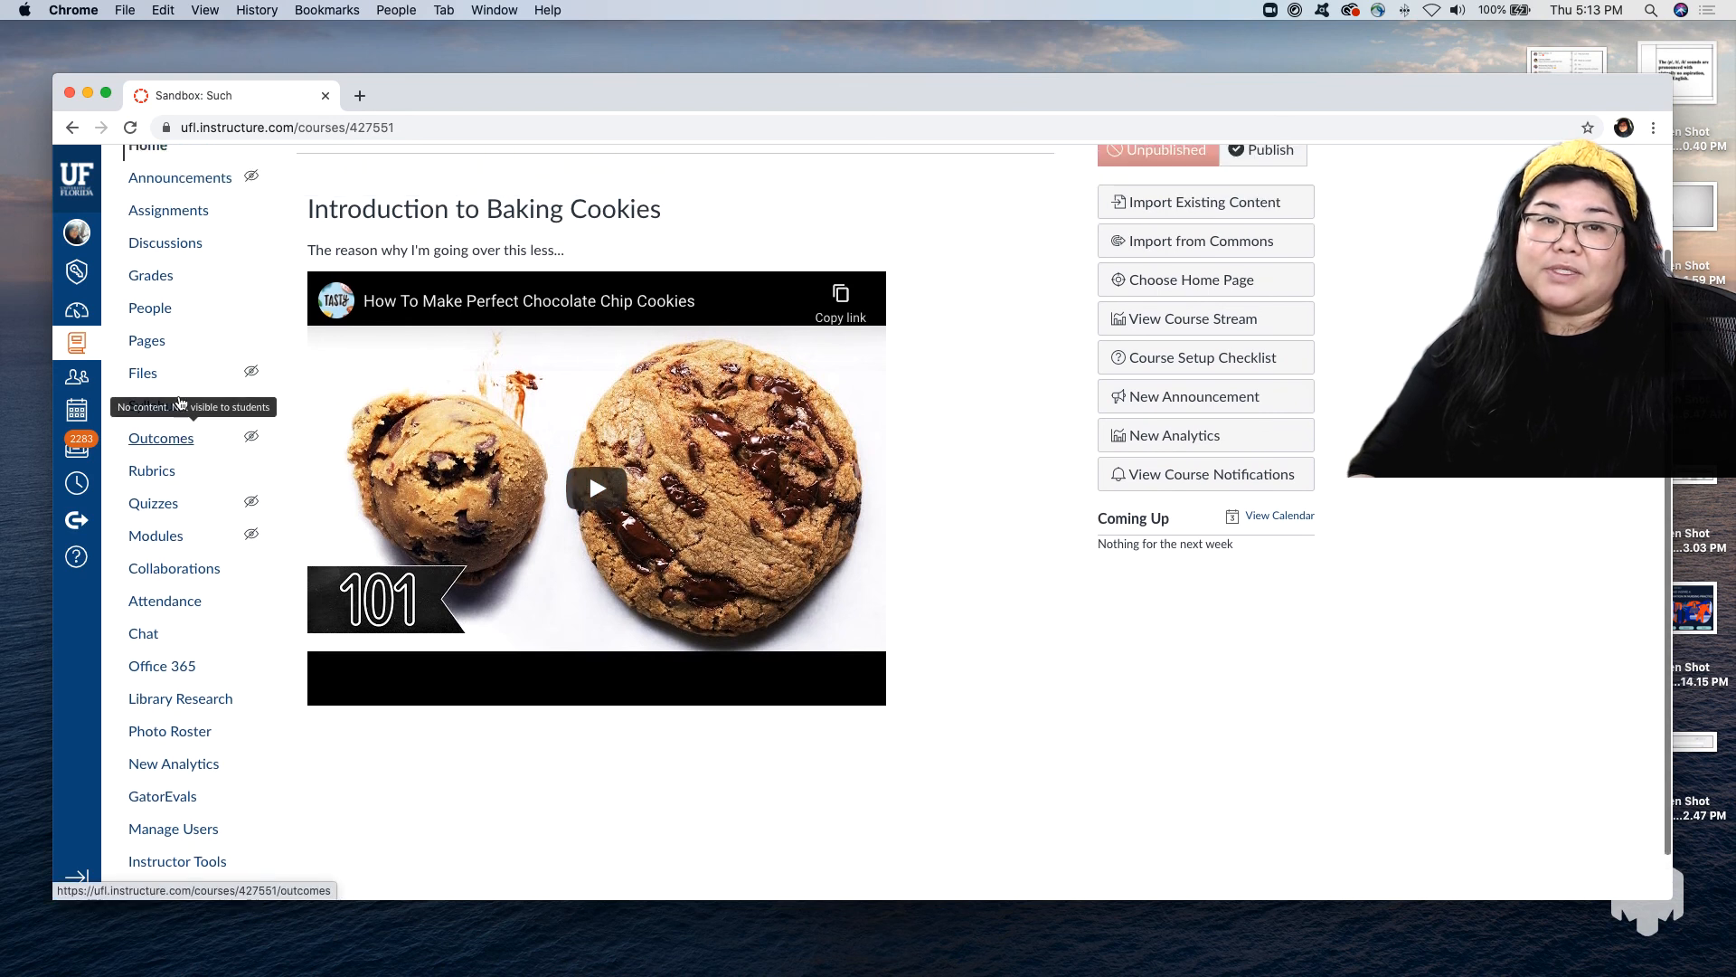
{"action": "scroll", "coordinate": [180, 403], "scroll_direction": "up", "scroll_amount": 1}
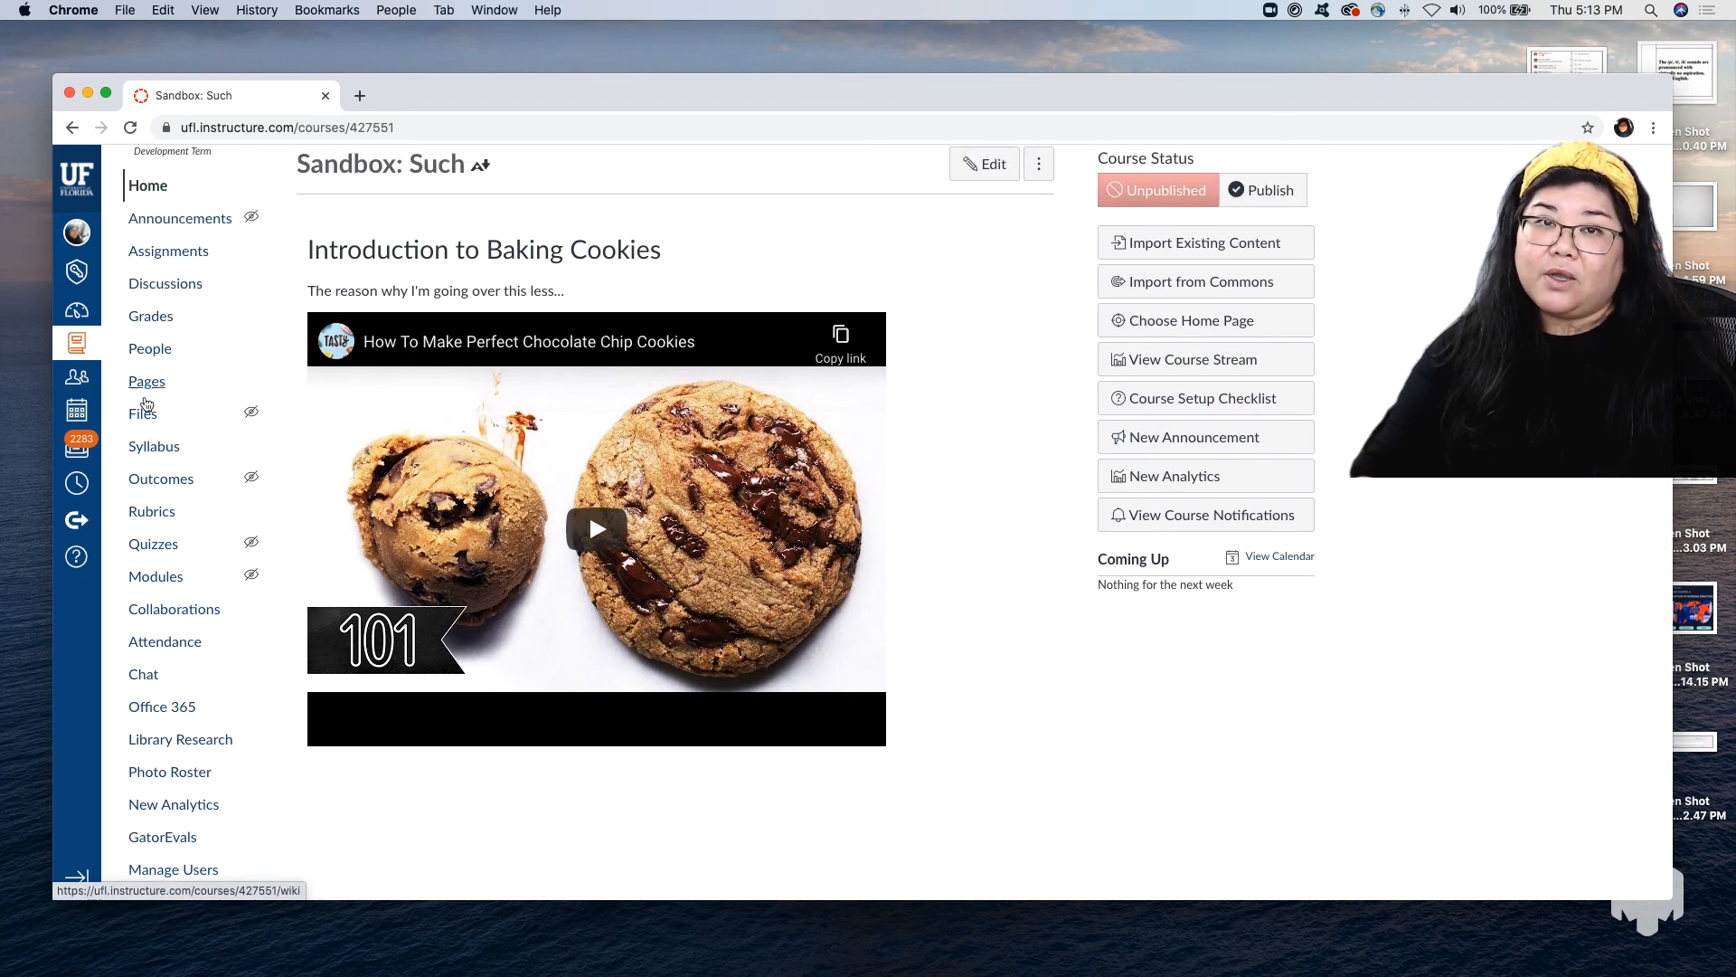